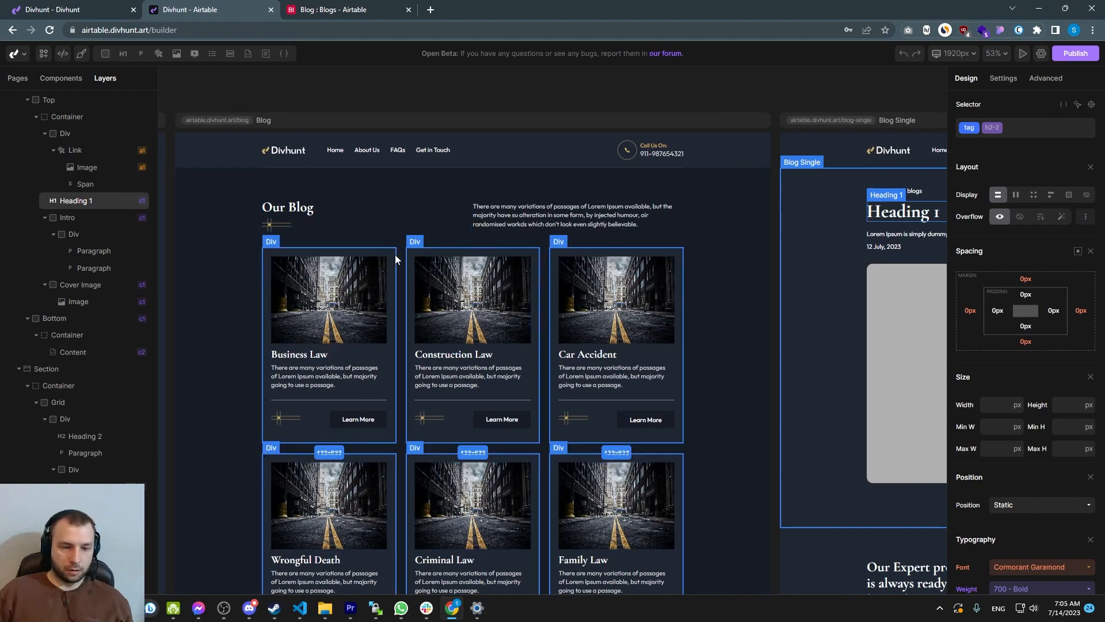
Examine the Blog and Blog Single page templates and their heading, date, image and content elements on the canvas
{"action": "left_click_drag", "start_coordinate": [683, 270], "coordinate": [313, 262]}
{"action": "left_click_drag", "start_coordinate": [687, 270], "coordinate": [483, 264]}
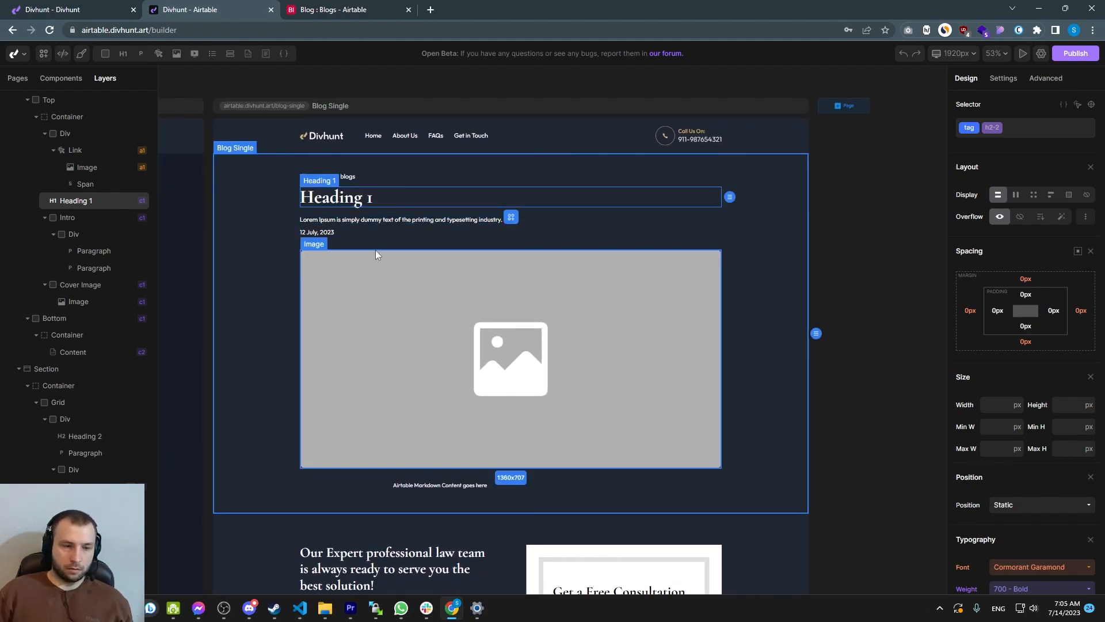
{"action": "left_click", "coordinate": [333, 220]}
{"action": "left_click", "coordinate": [328, 234]}
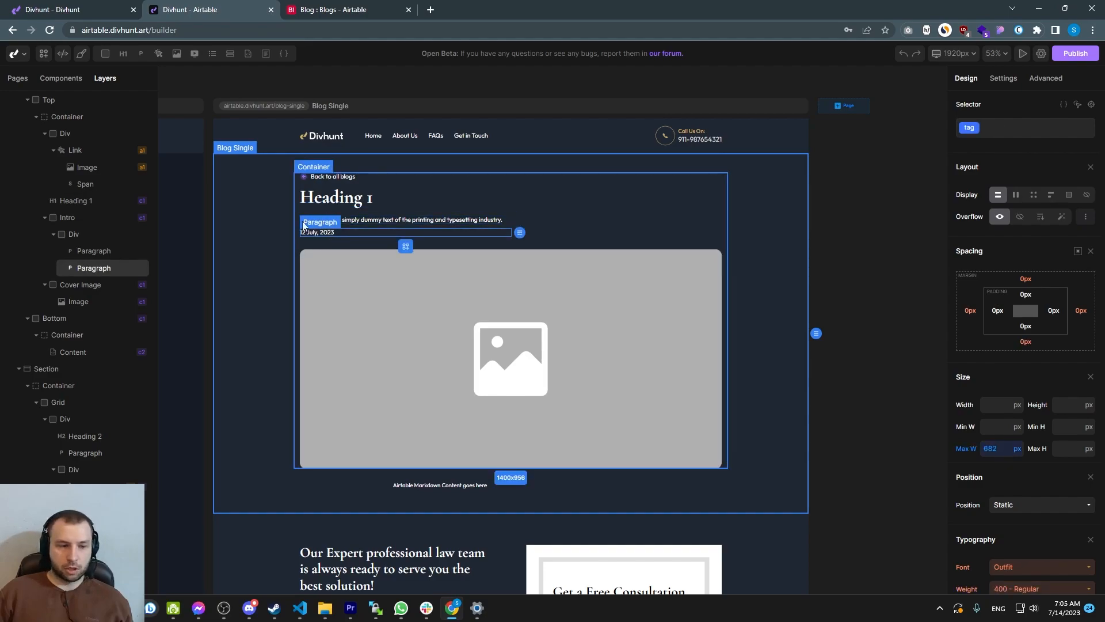
{"action": "left_click", "coordinate": [460, 358]}
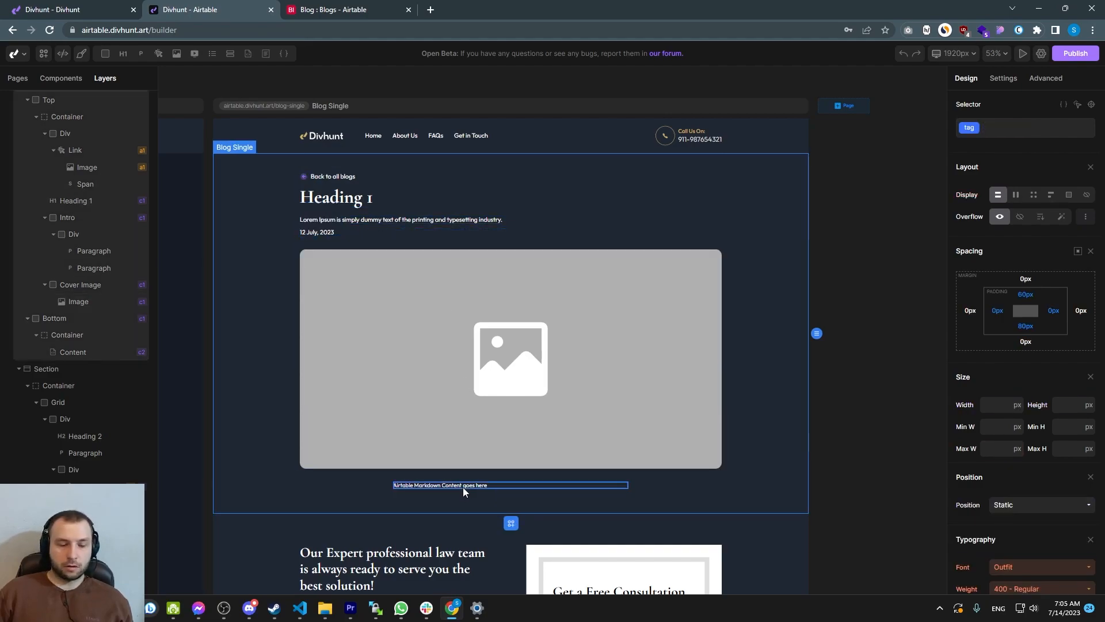
{"action": "left_click", "coordinate": [461, 487]}
{"action": "scroll", "coordinate": [456, 323], "scroll_direction": "down", "scroll_amount": 2}
Switch to the Airtable base and open the first blog record to review its hidden fields and content
{"action": "left_click", "coordinate": [329, 12]}
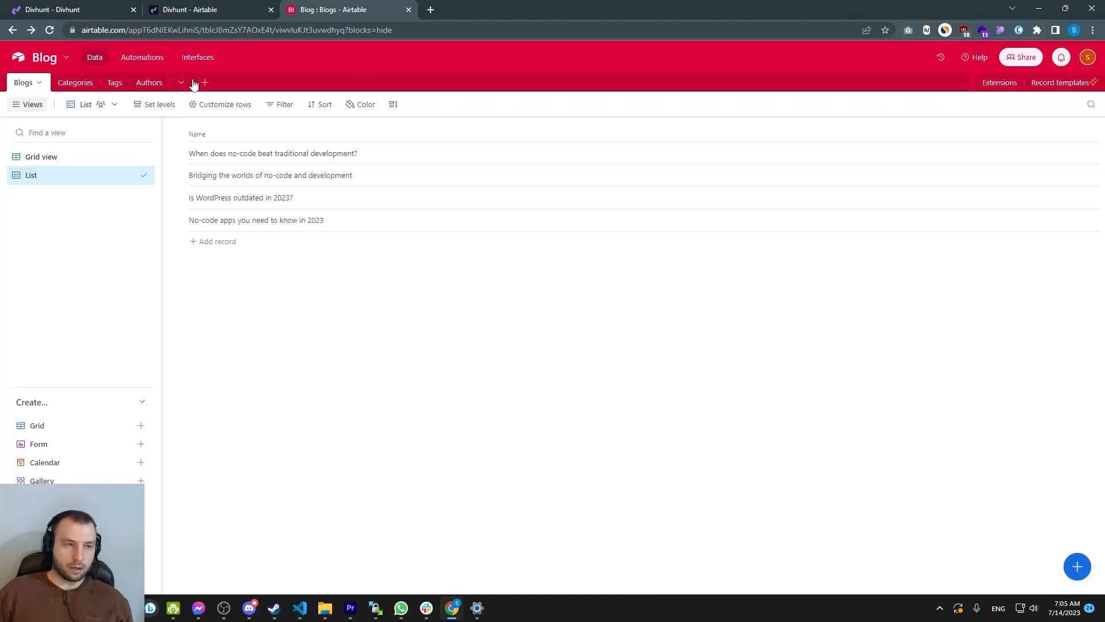
{"action": "left_click", "coordinate": [476, 155]}
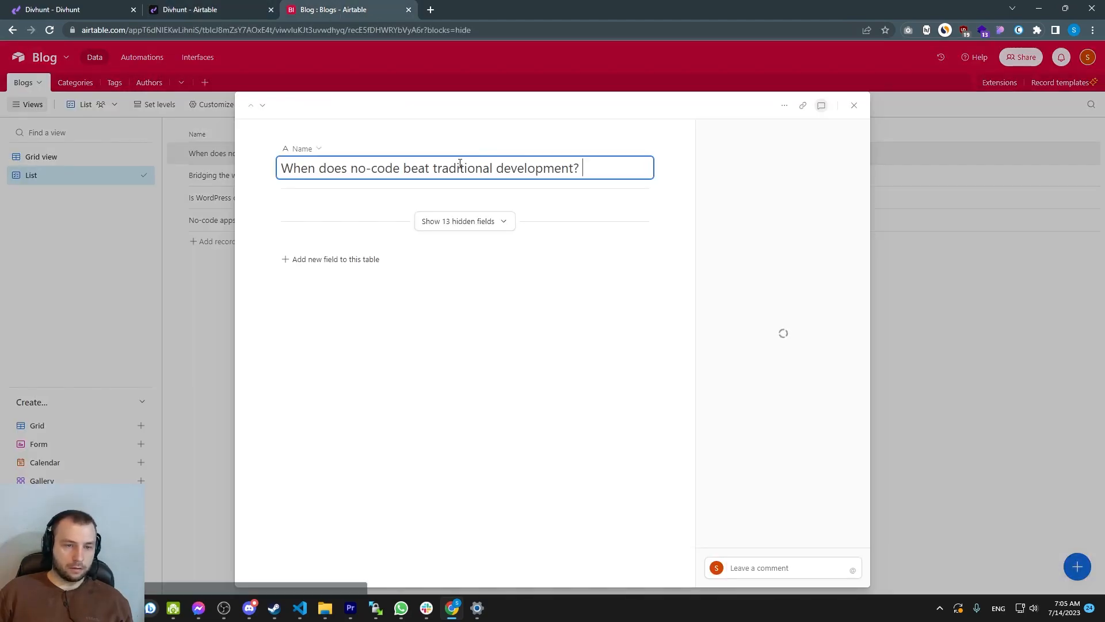
{"action": "left_click", "coordinate": [505, 225]}
{"action": "scroll", "coordinate": [463, 229], "scroll_direction": "down", "scroll_amount": 1}
{"action": "left_click_drag", "start_coordinate": [388, 204], "coordinate": [487, 338]}
{"action": "left_click", "coordinate": [503, 321]}
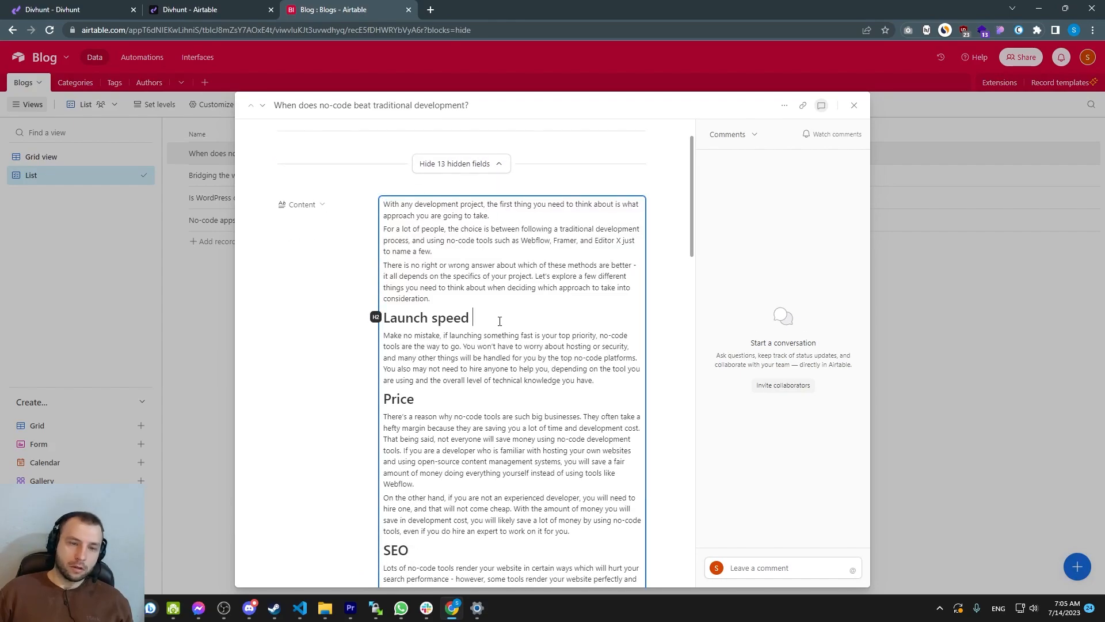
{"action": "scroll", "coordinate": [498, 317], "scroll_direction": "down", "scroll_amount": 15}
{"action": "scroll", "coordinate": [426, 265], "scroll_direction": "up", "scroll_amount": 1}
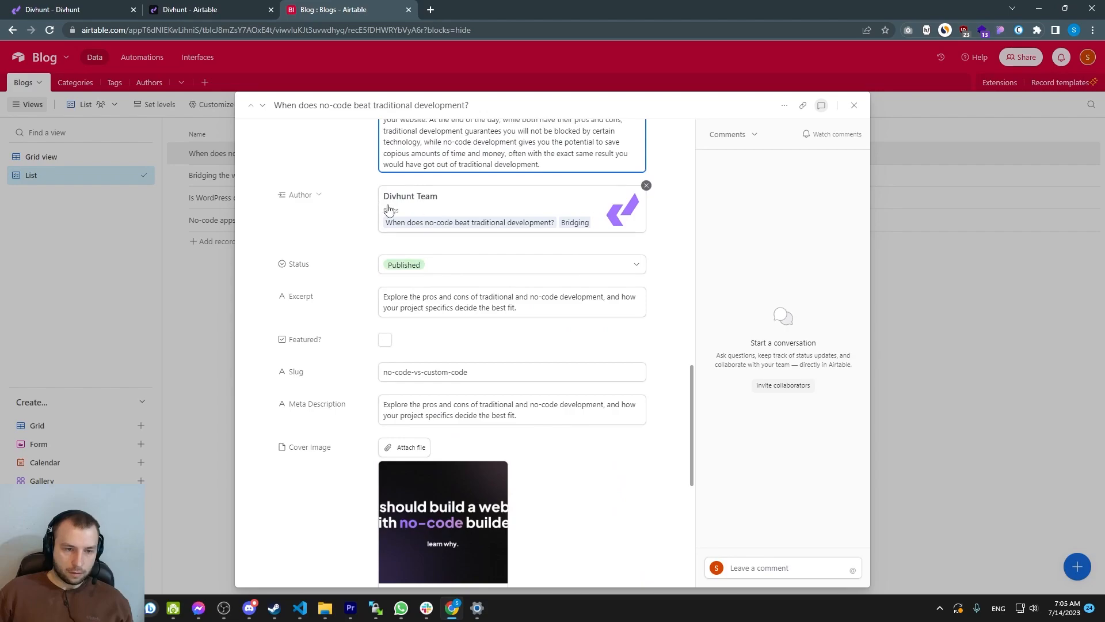
Review the record's author, status, excerpt, slug, meta description and cover image fields, then close the record
{"action": "scroll", "coordinate": [416, 212], "scroll_direction": "down", "scroll_amount": 1}
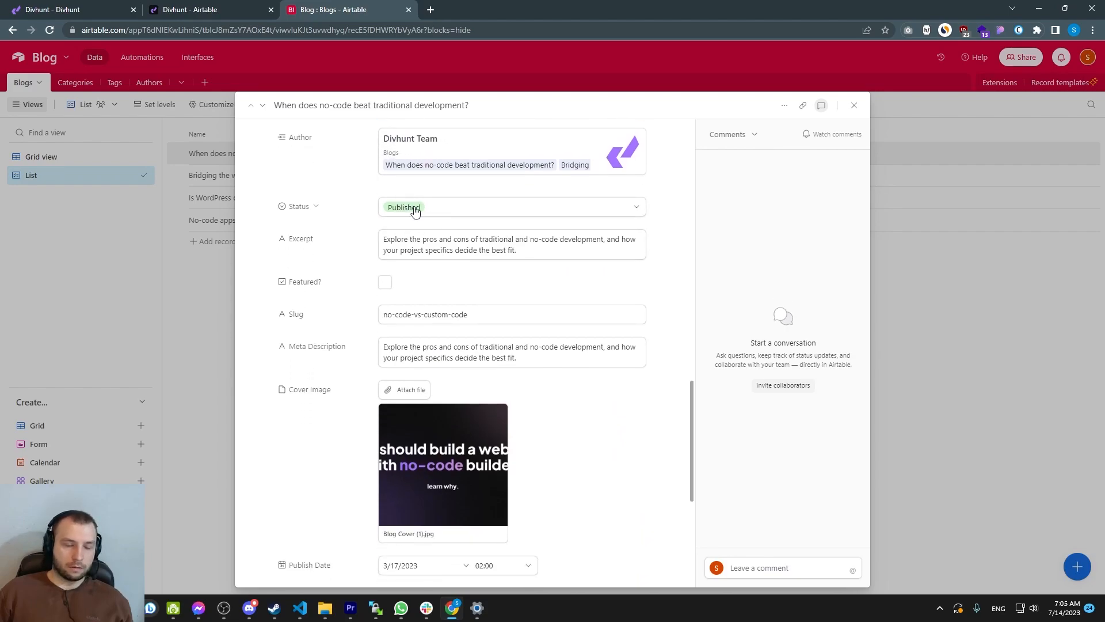
{"action": "left_click_drag", "start_coordinate": [389, 240], "coordinate": [522, 250]}
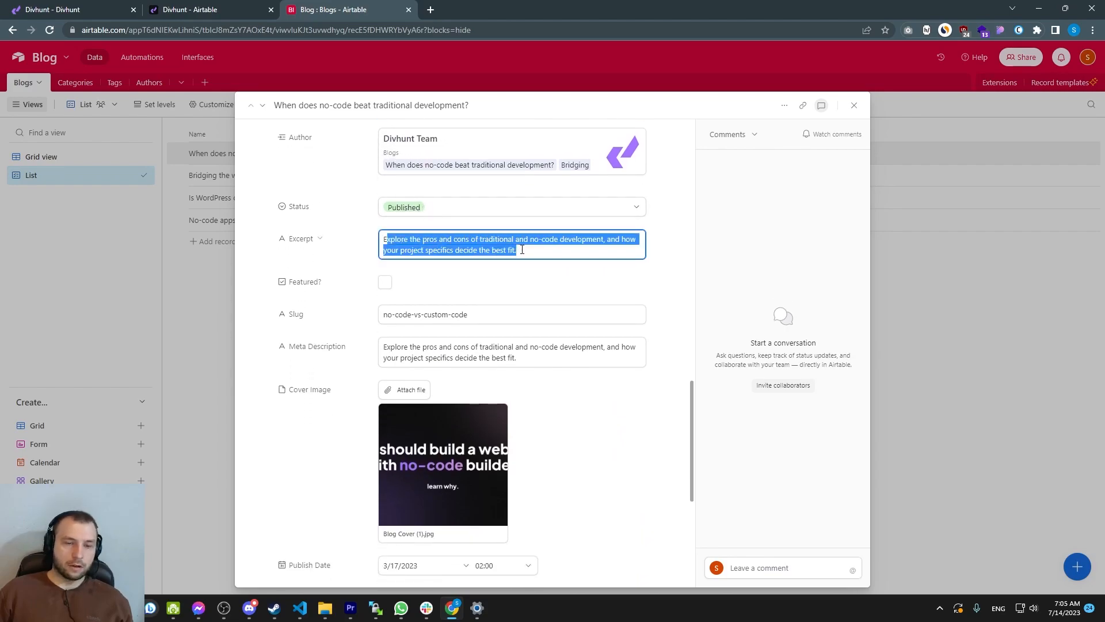
{"action": "scroll", "coordinate": [389, 285], "scroll_direction": "down", "scroll_amount": 1}
{"action": "left_click_drag", "start_coordinate": [384, 257], "coordinate": [477, 255]}
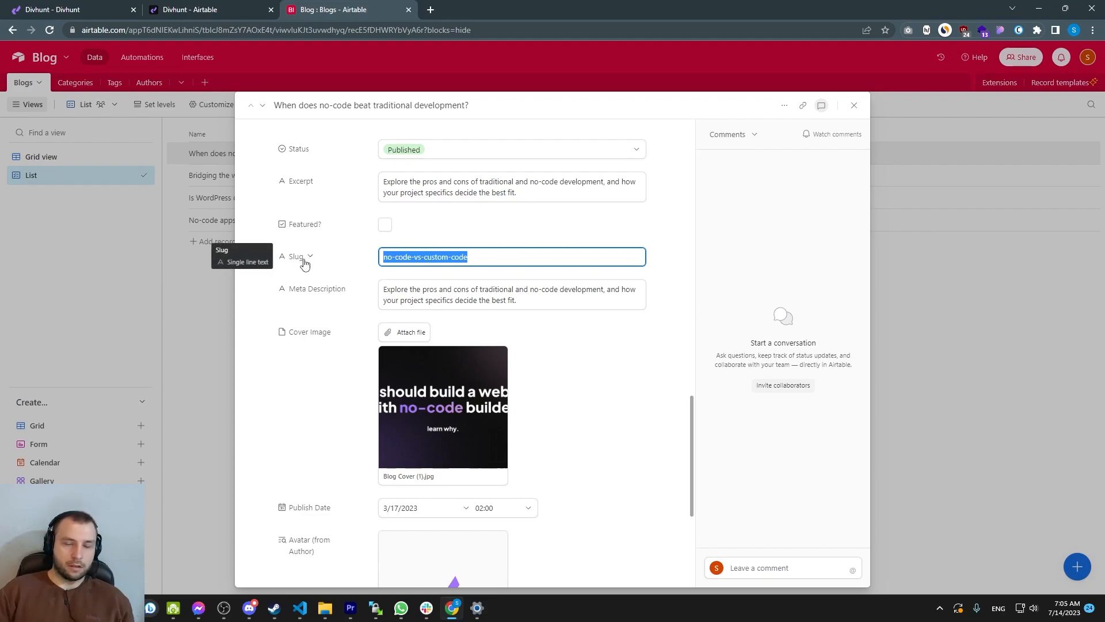
{"action": "left_click_drag", "start_coordinate": [468, 257], "coordinate": [380, 254]}
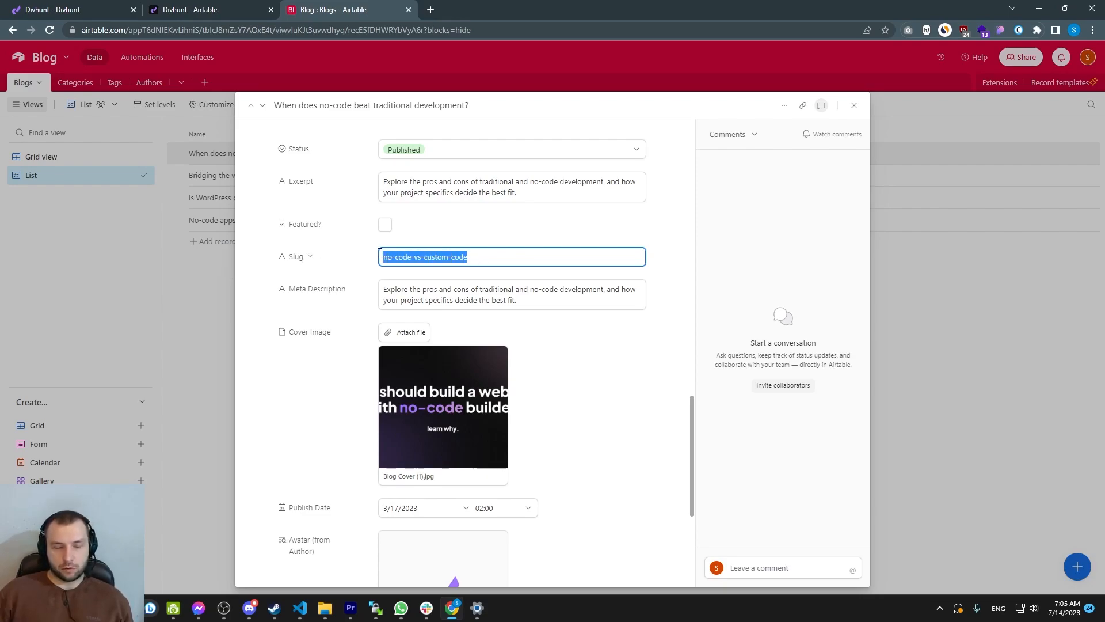
{"action": "left_click_drag", "start_coordinate": [517, 300], "coordinate": [396, 289]}
{"action": "scroll", "coordinate": [403, 296], "scroll_direction": "down", "scroll_amount": 2}
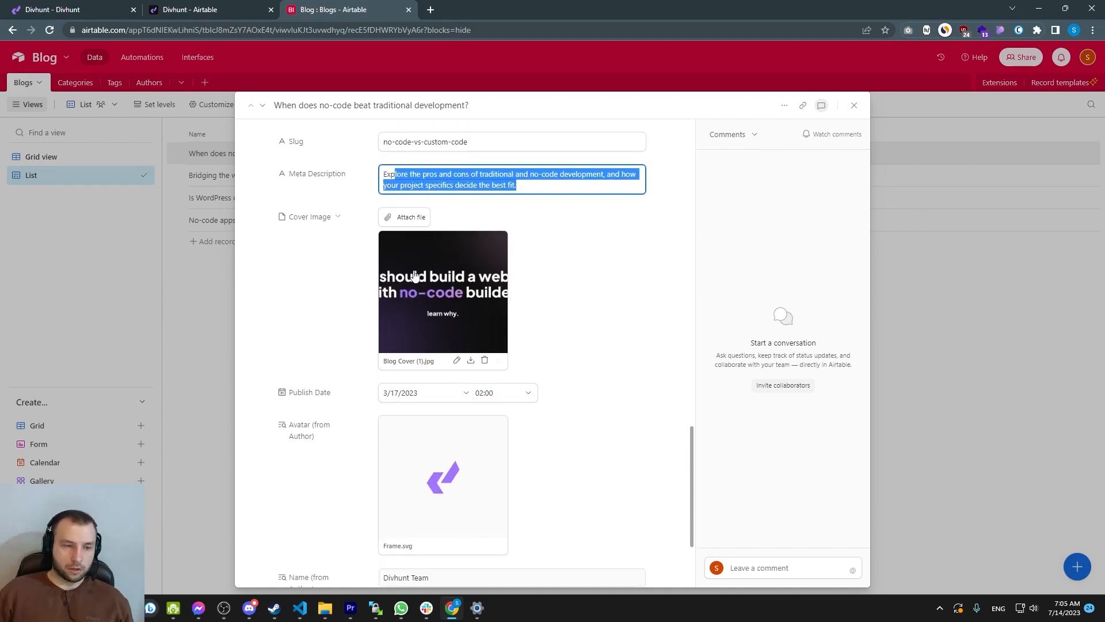
{"action": "scroll", "coordinate": [403, 297], "scroll_direction": "down", "scroll_amount": 3}
{"action": "scroll", "coordinate": [455, 328], "scroll_direction": "up", "scroll_amount": 10}
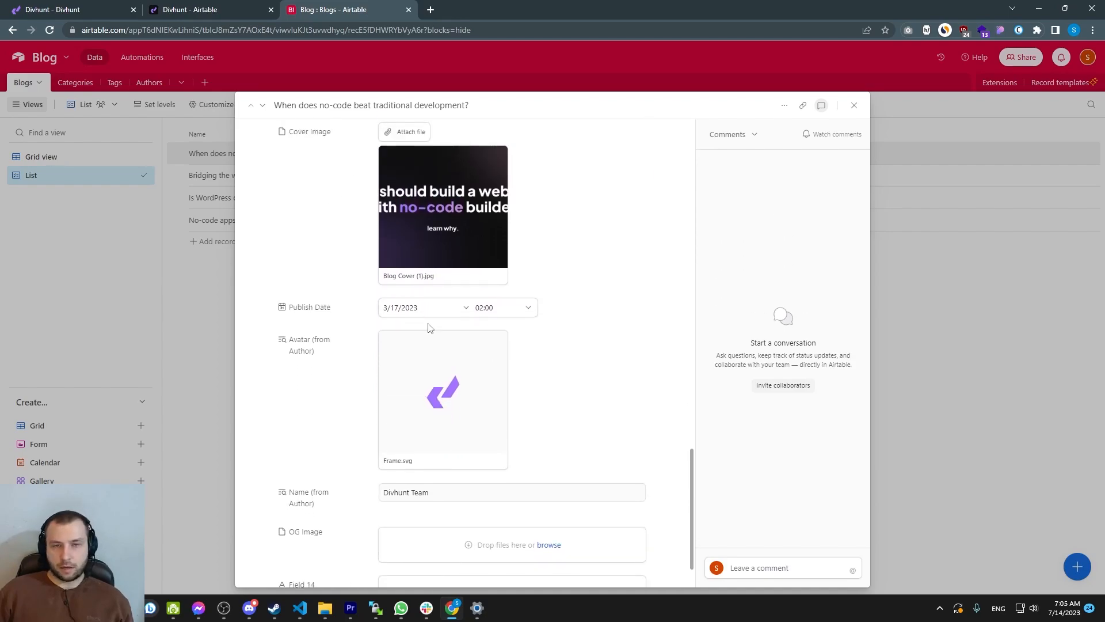
{"action": "scroll", "coordinate": [368, 320], "scroll_direction": "up", "scroll_amount": 3}
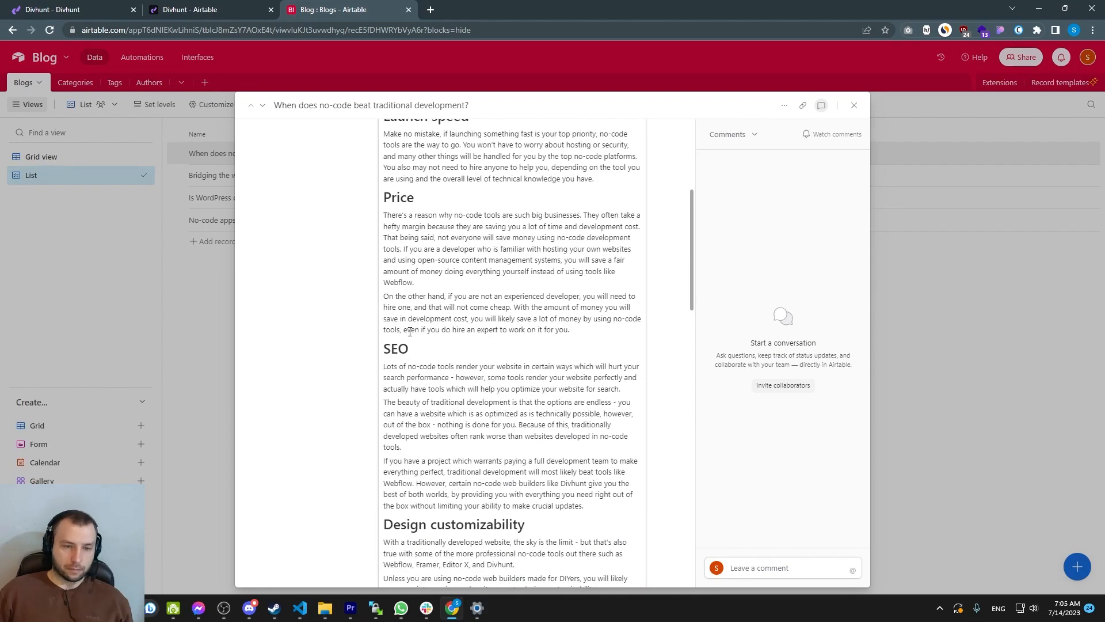
{"action": "left_click", "coordinate": [208, 305]}
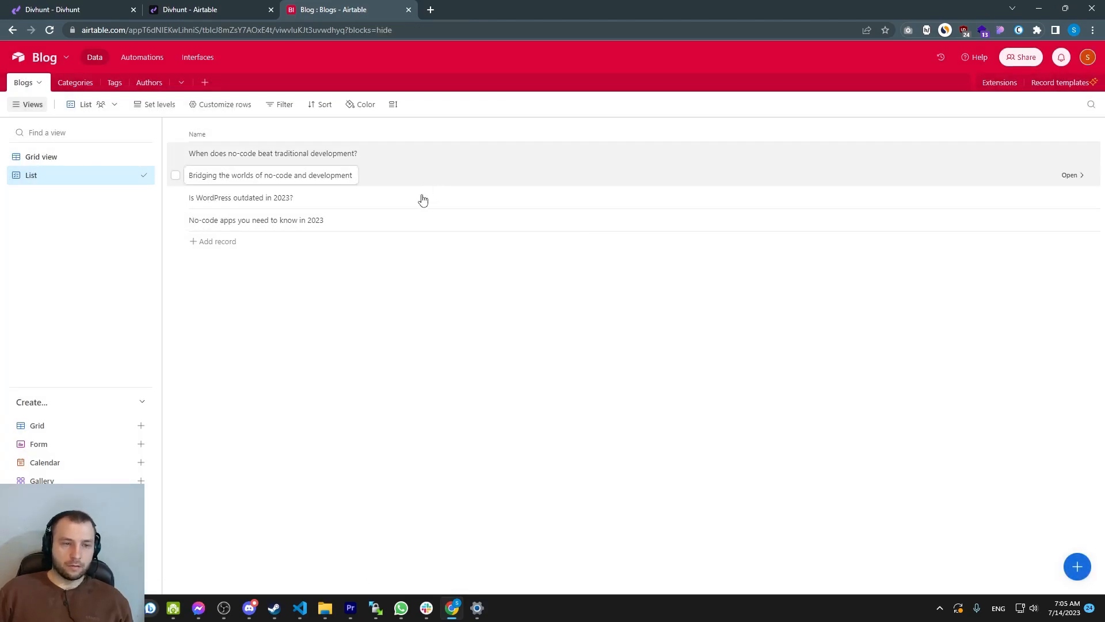
Return to the site builder and compare the Blog and Blog Single pages on the canvas
{"action": "left_click", "coordinate": [208, 7]}
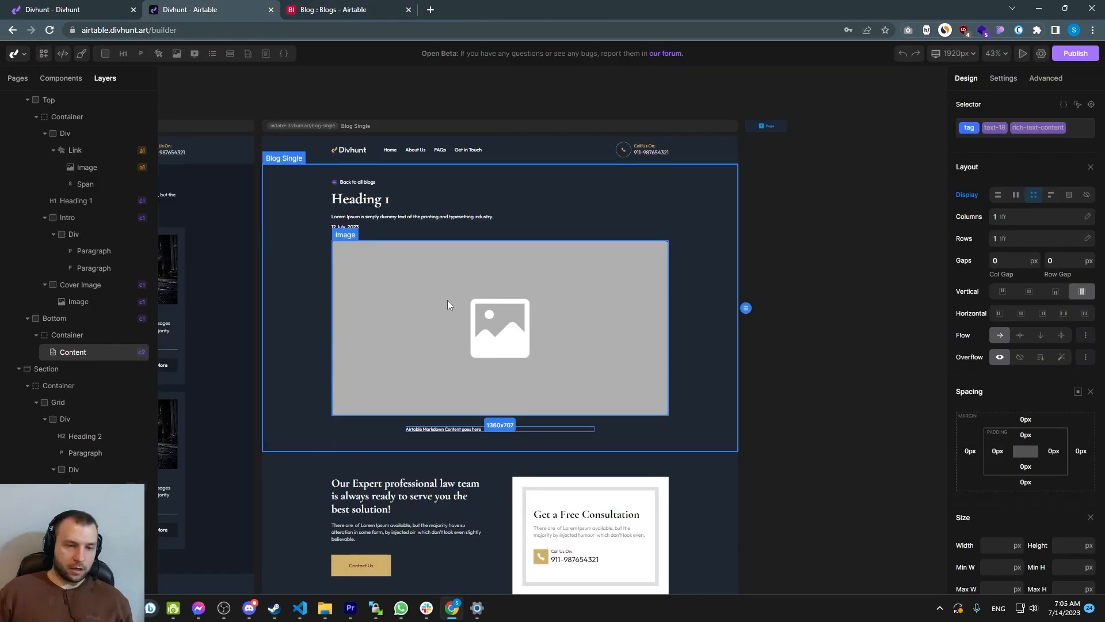
{"action": "scroll", "coordinate": [449, 301], "scroll_direction": "down", "scroll_amount": 4}
{"action": "left_click_drag", "start_coordinate": [432, 301], "coordinate": [628, 284]}
{"action": "scroll", "coordinate": [368, 290], "scroll_direction": "up", "scroll_amount": 3}
{"action": "left_click_drag", "start_coordinate": [403, 282], "coordinate": [491, 282]}
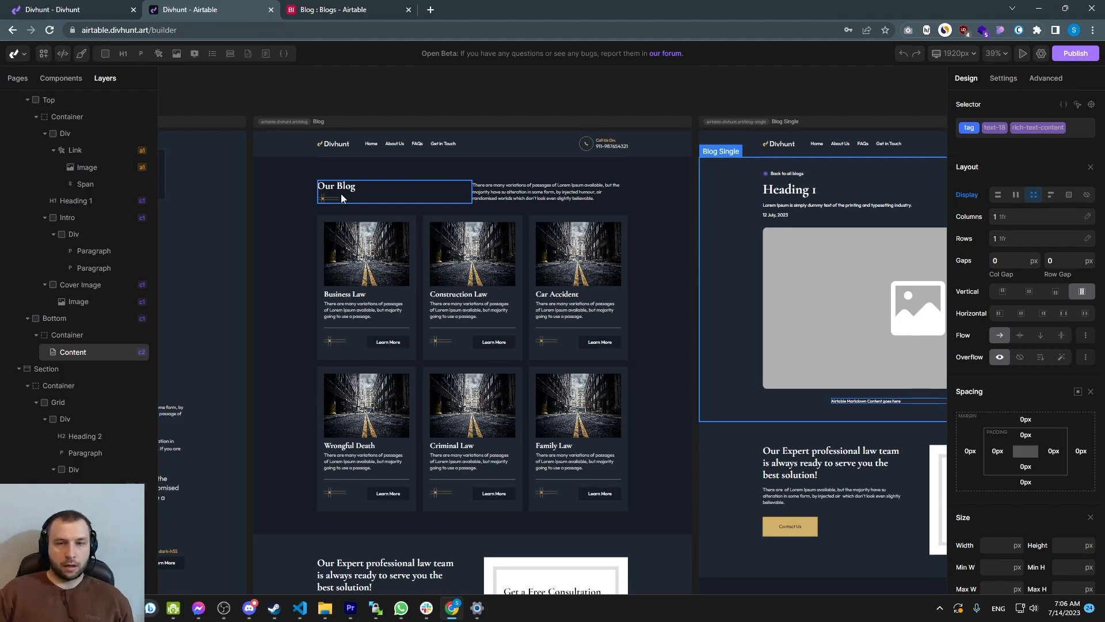
{"action": "scroll", "coordinate": [603, 306], "scroll_direction": "down", "scroll_amount": 3}
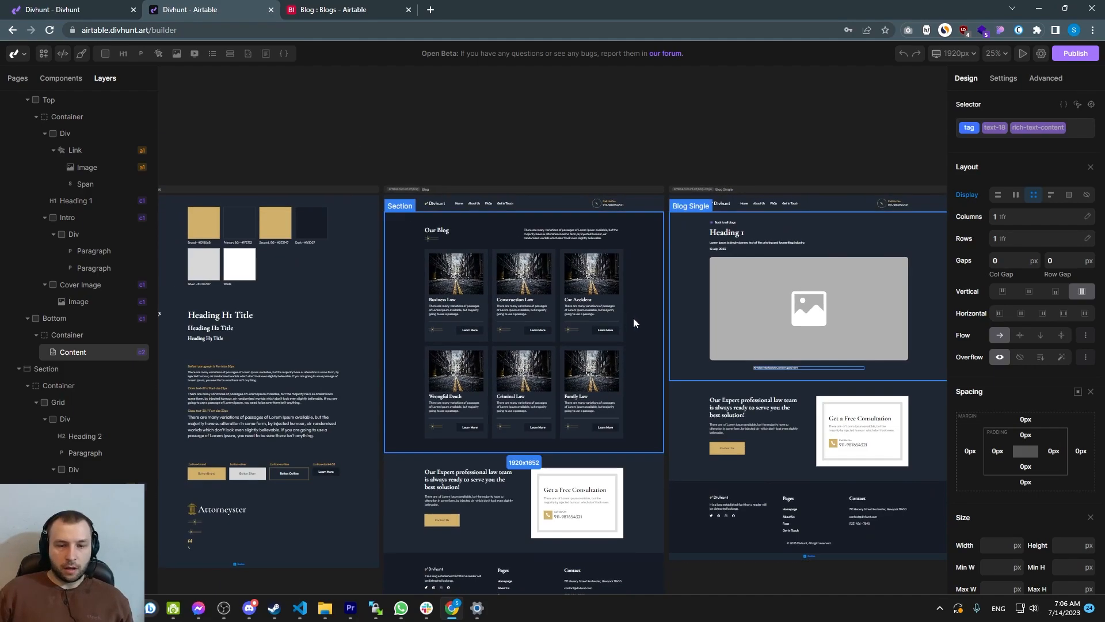
{"action": "left_click_drag", "start_coordinate": [631, 317], "coordinate": [622, 313]}
{"action": "scroll", "coordinate": [620, 295], "scroll_direction": "up", "scroll_amount": 3}
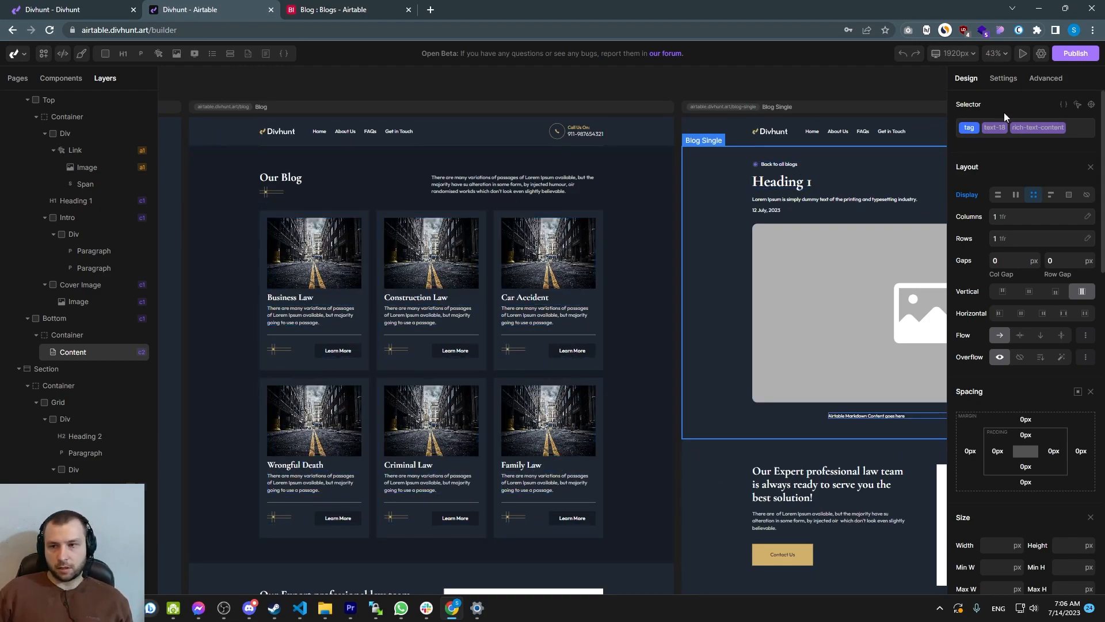
Open the site settings and install the Rest application
{"action": "left_click", "coordinate": [1042, 53]}
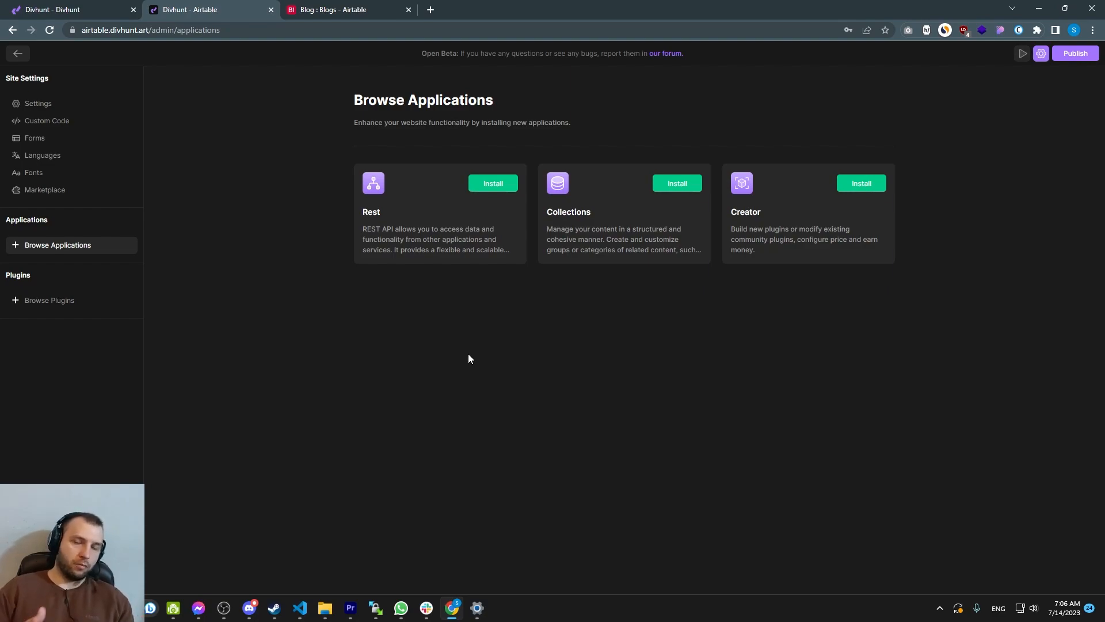
{"action": "left_click", "coordinate": [494, 183]}
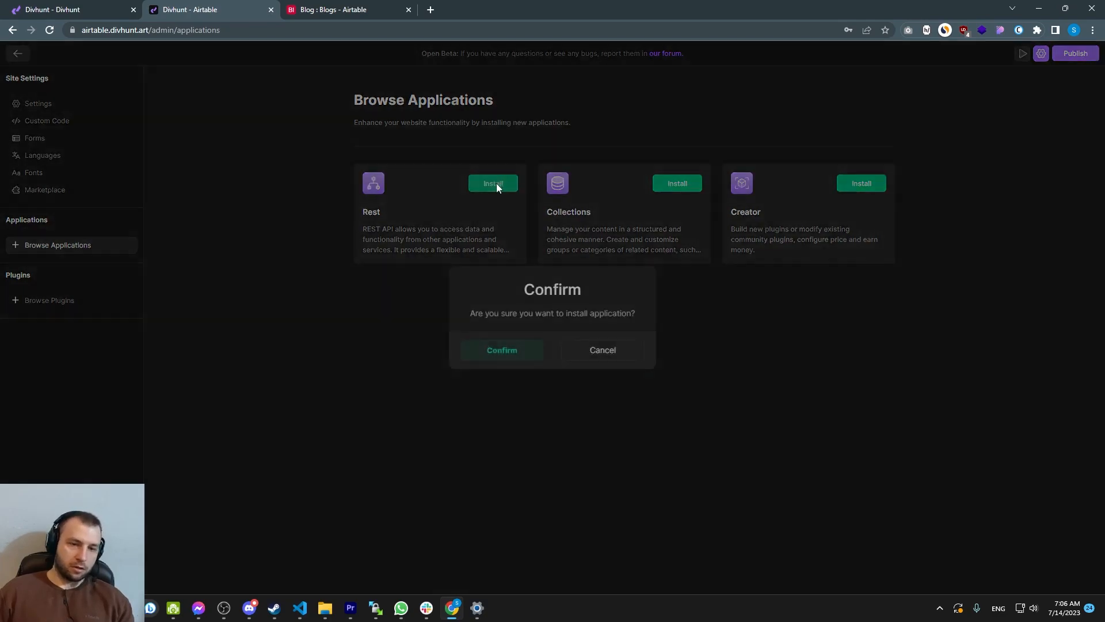
{"action": "left_click", "coordinate": [507, 350]}
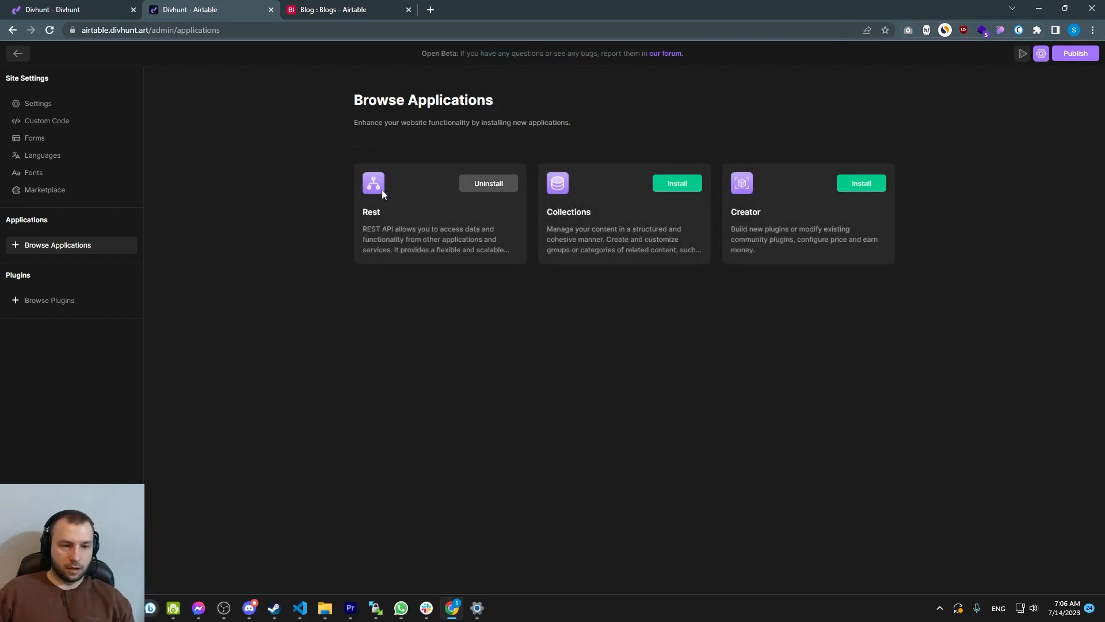
Browse plugins and install the Airtable plugin
{"action": "left_click", "coordinate": [36, 304]}
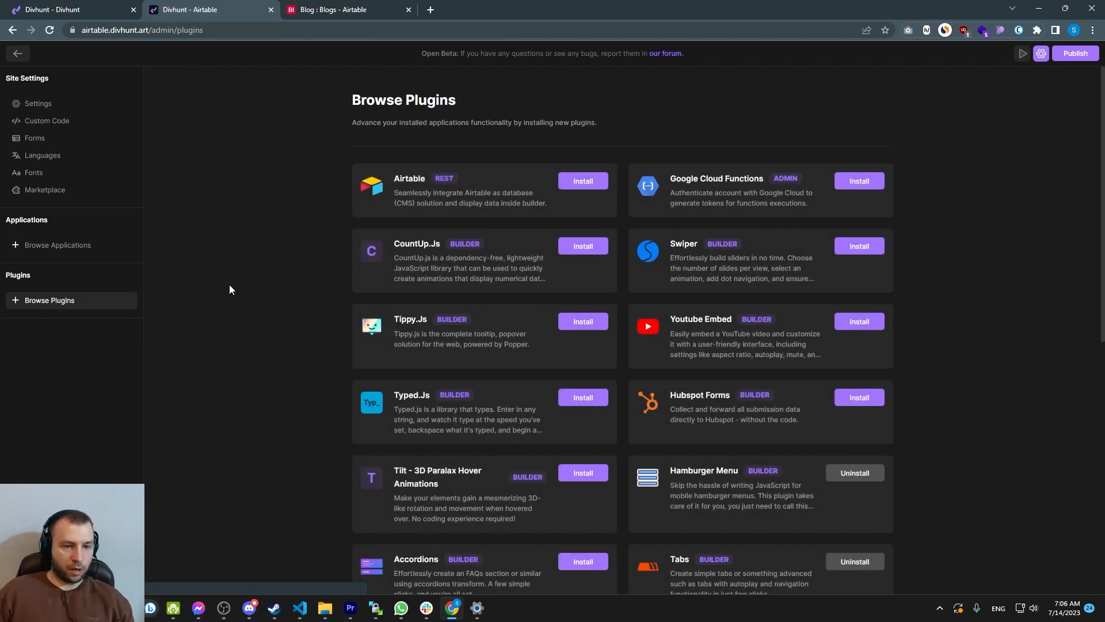
{"action": "left_click", "coordinate": [583, 182]}
{"action": "left_click", "coordinate": [521, 353]}
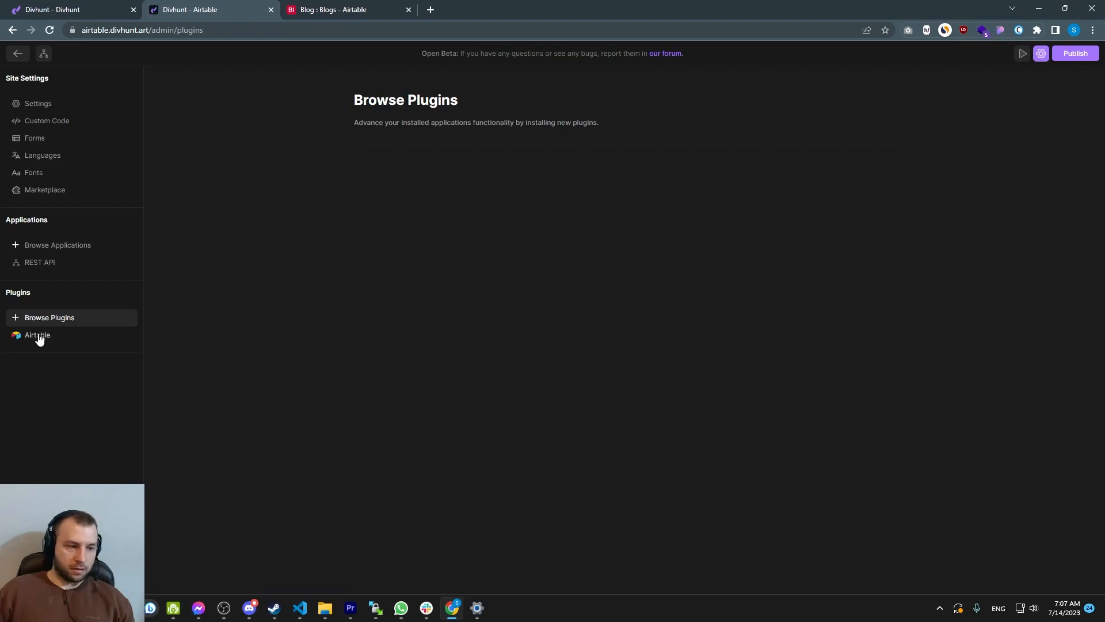
Open the Airtable plugin settings and read the API key requirements
{"action": "left_click", "coordinate": [37, 335]}
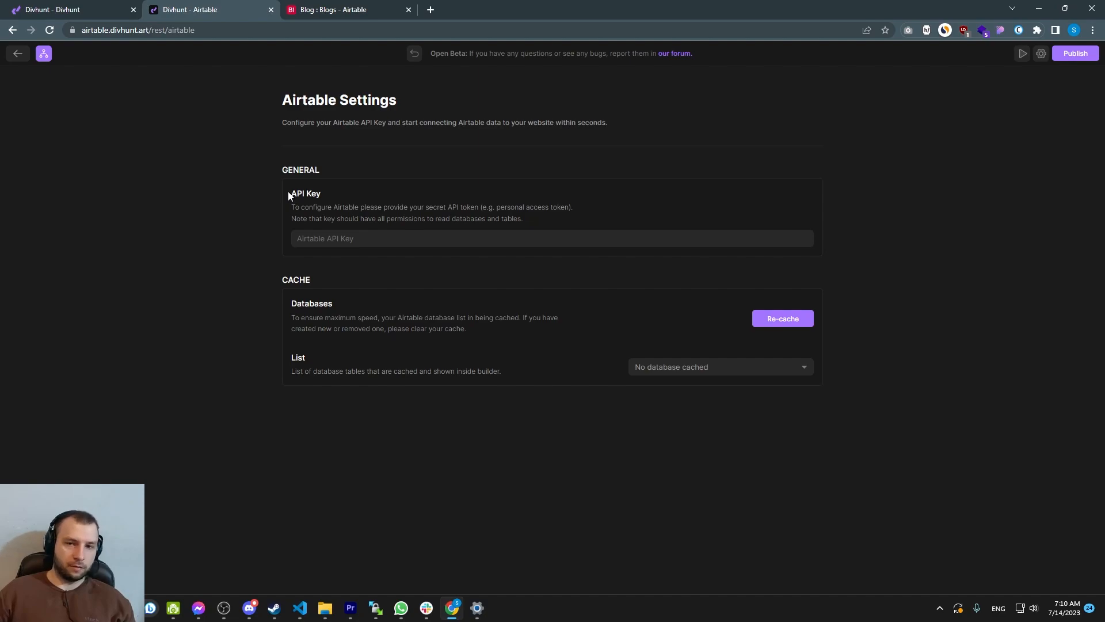
{"action": "left_click_drag", "start_coordinate": [291, 202], "coordinate": [515, 219]}
{"action": "left_click", "coordinate": [549, 220]}
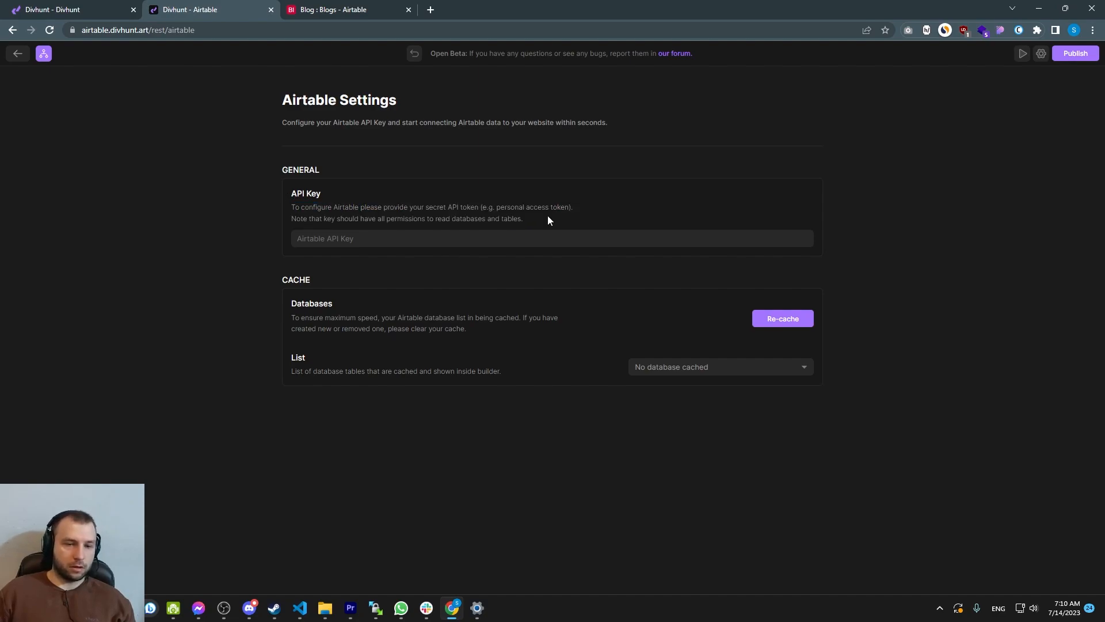
Switch to the Airtable tab and open the Developer hub from the account menu
{"action": "left_click", "coordinate": [352, 9]}
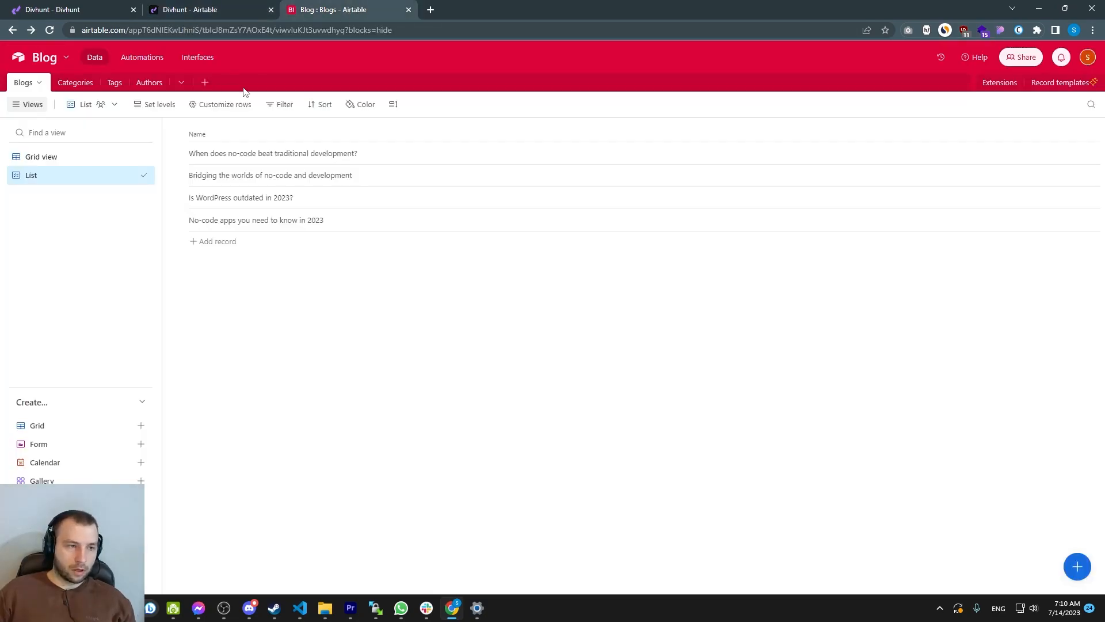
{"action": "left_click", "coordinate": [1088, 57]}
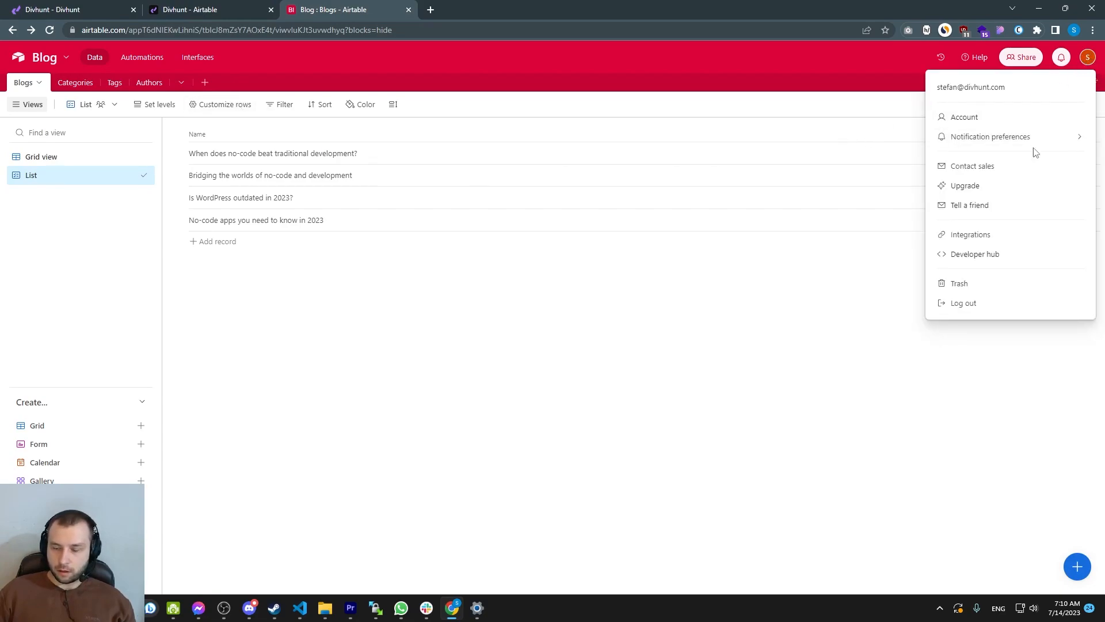
{"action": "left_click", "coordinate": [970, 262]}
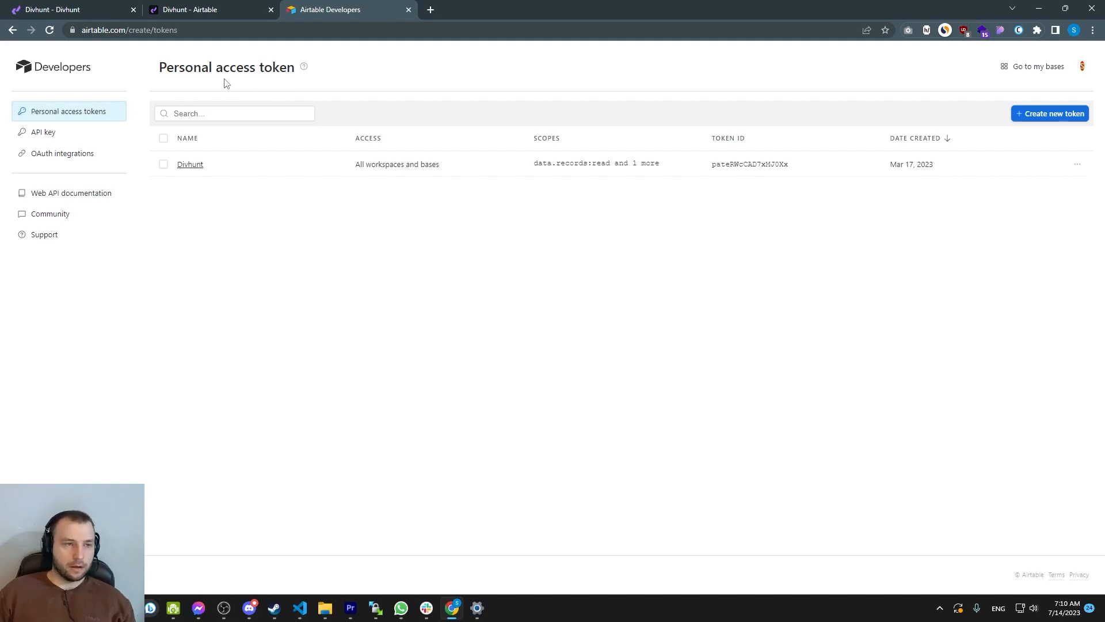
Check the API key page and return to the list of personal access tokens
{"action": "left_click", "coordinate": [49, 133]}
{"action": "left_click_drag", "start_coordinate": [209, 114], "coordinate": [328, 112]}
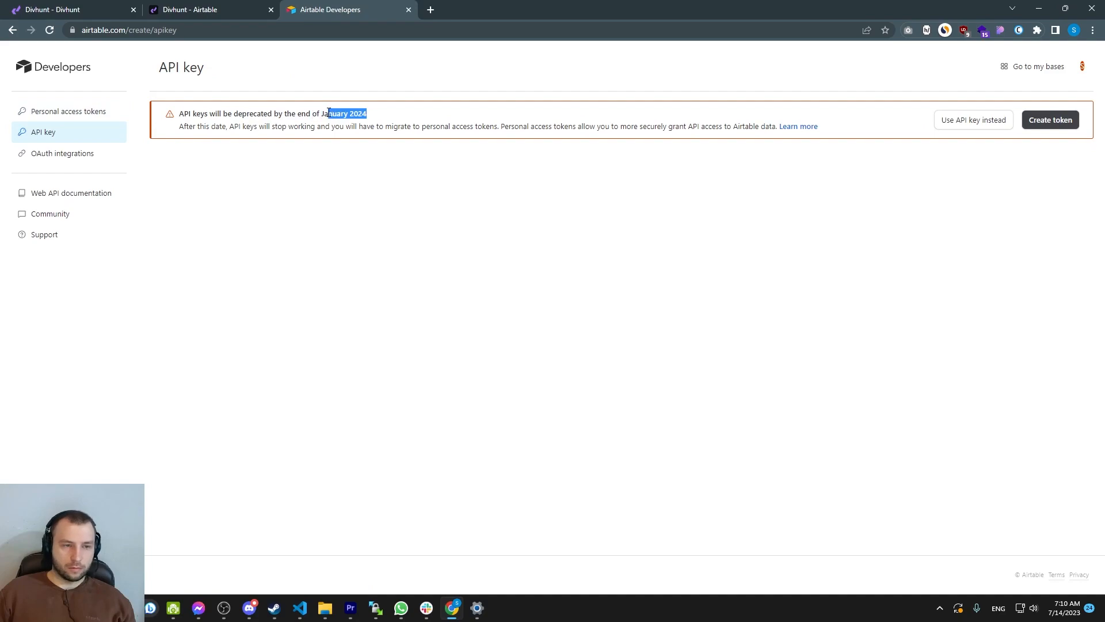
{"action": "left_click", "coordinate": [359, 116]}
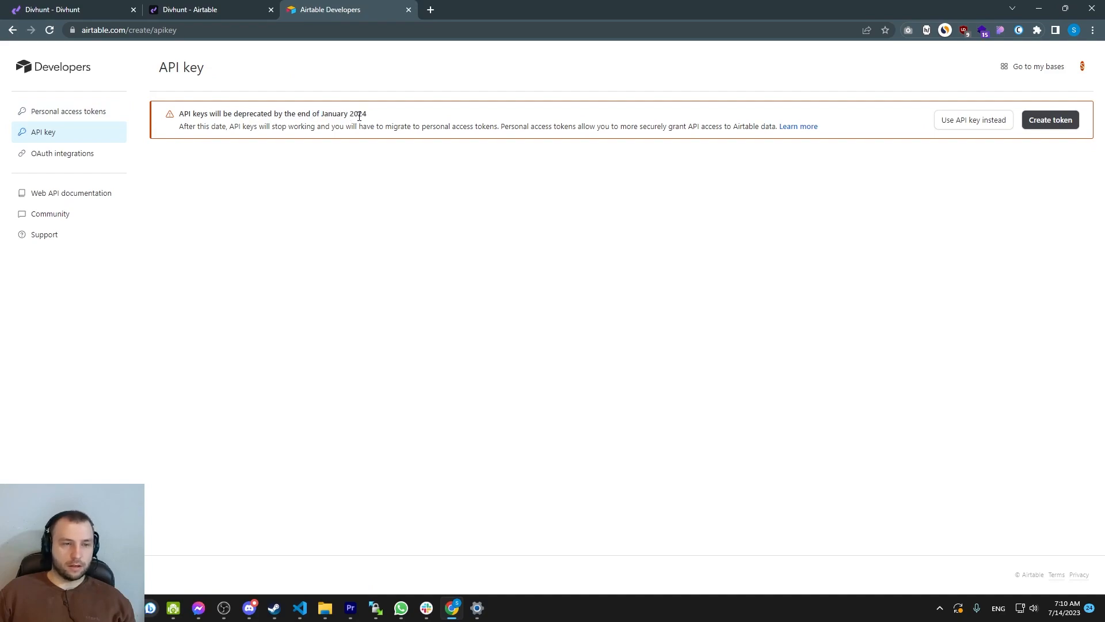
{"action": "left_click", "coordinate": [52, 112]}
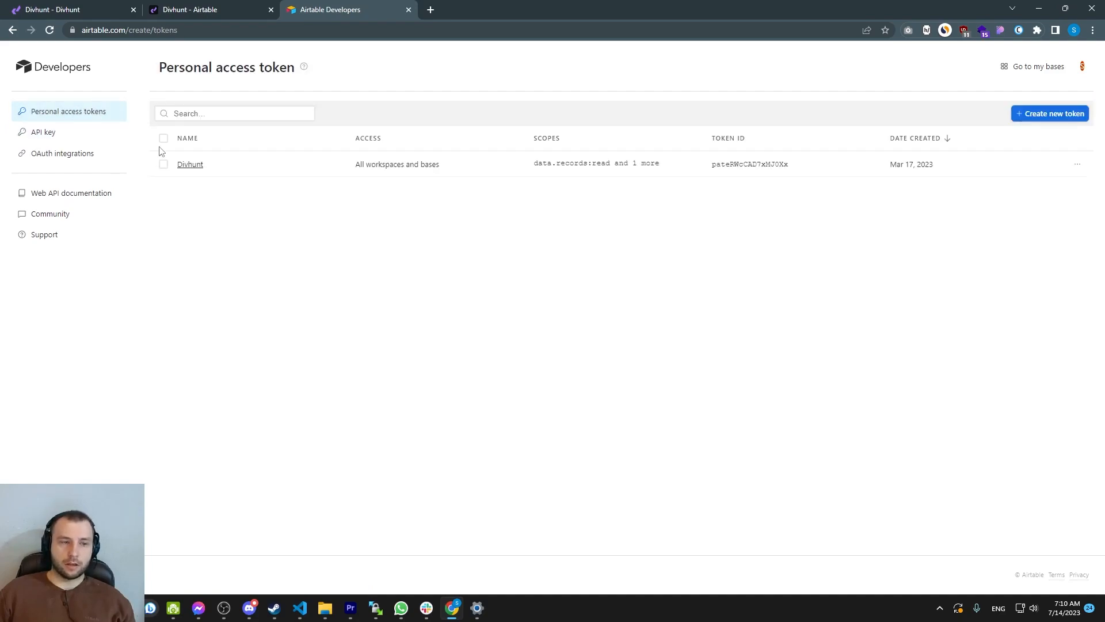
{"action": "left_click_drag", "start_coordinate": [802, 169], "coordinate": [610, 168]}
{"action": "left_click", "coordinate": [246, 174]}
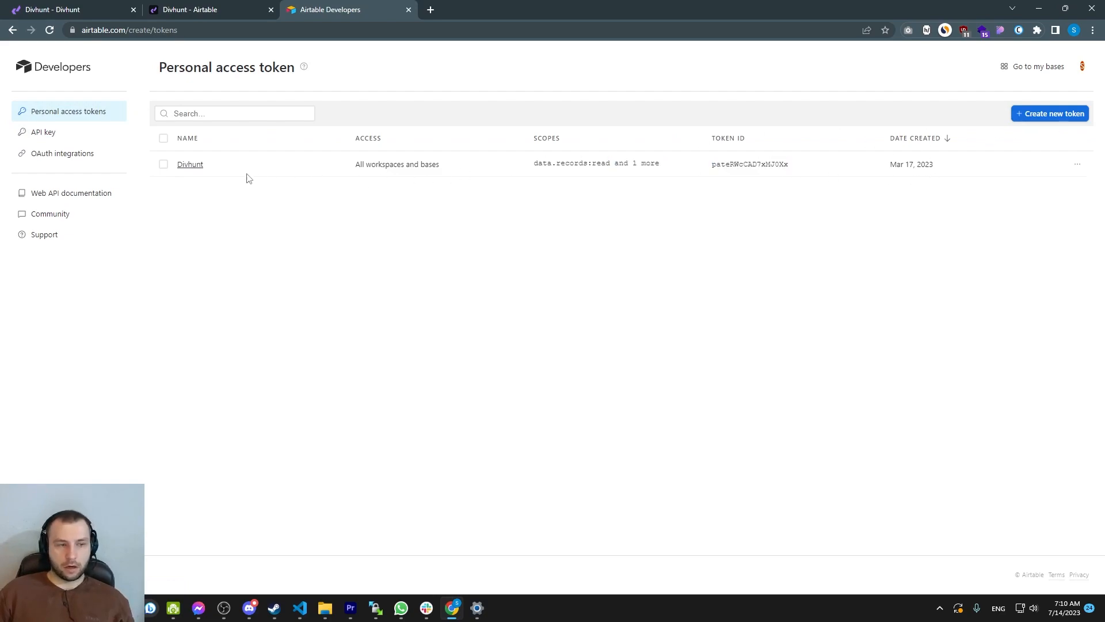
Start a new personal access token named "Airtable testing" with the data.records:read and schema.bases:read scopes
{"action": "left_click", "coordinate": [1048, 115]}
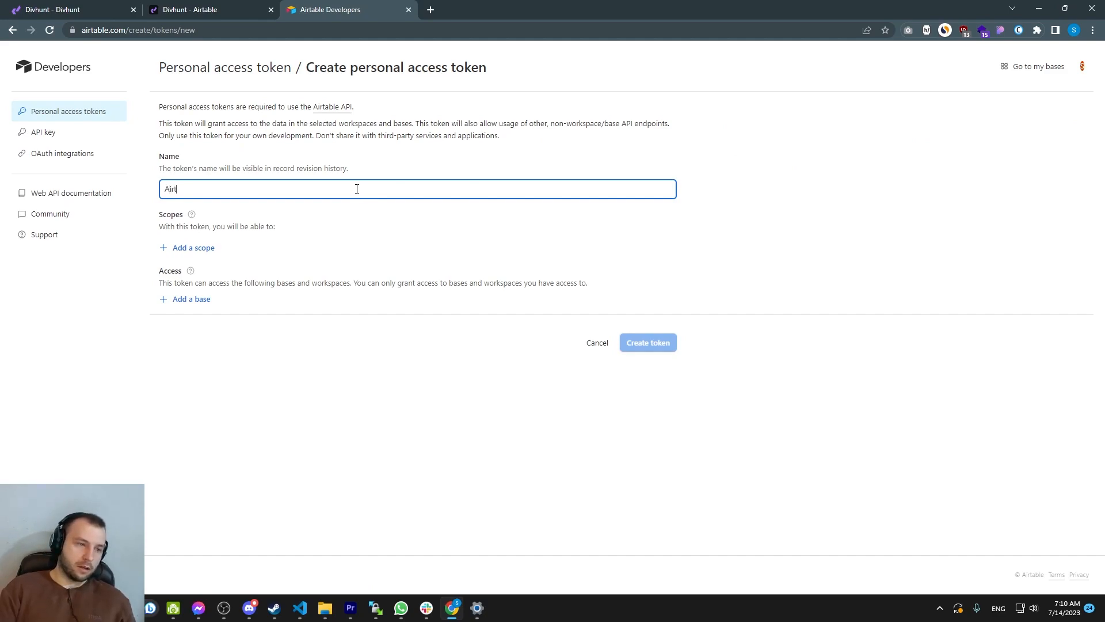
{"action": "left_click", "coordinate": [202, 249]}
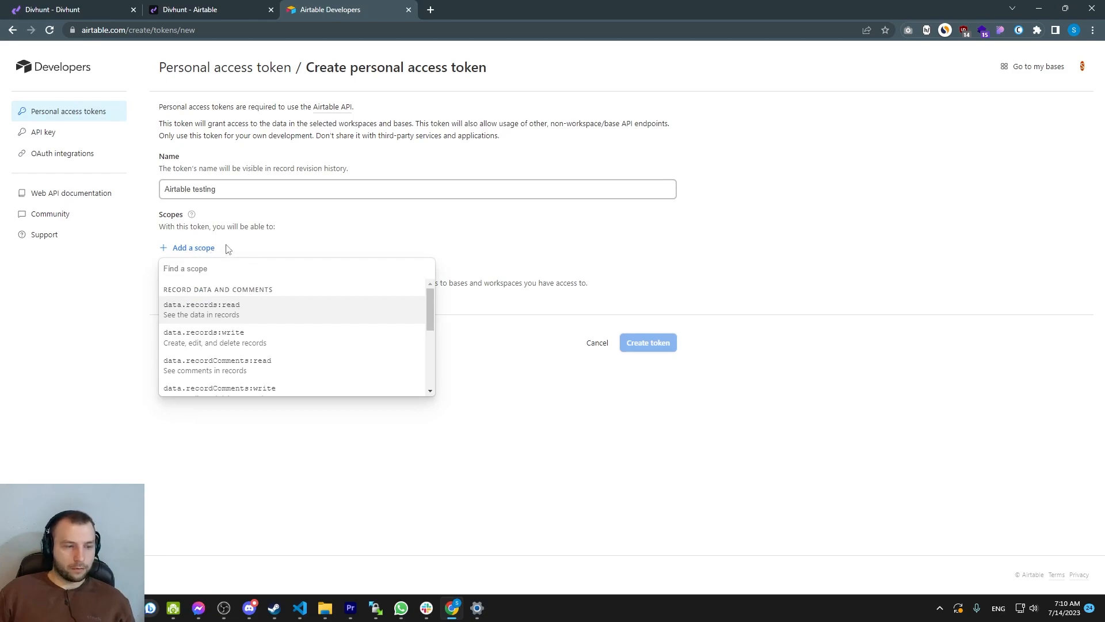
{"action": "left_click", "coordinate": [208, 308]}
{"action": "left_click", "coordinate": [212, 282]}
{"action": "scroll", "coordinate": [221, 343], "scroll_direction": "down", "scroll_amount": 3}
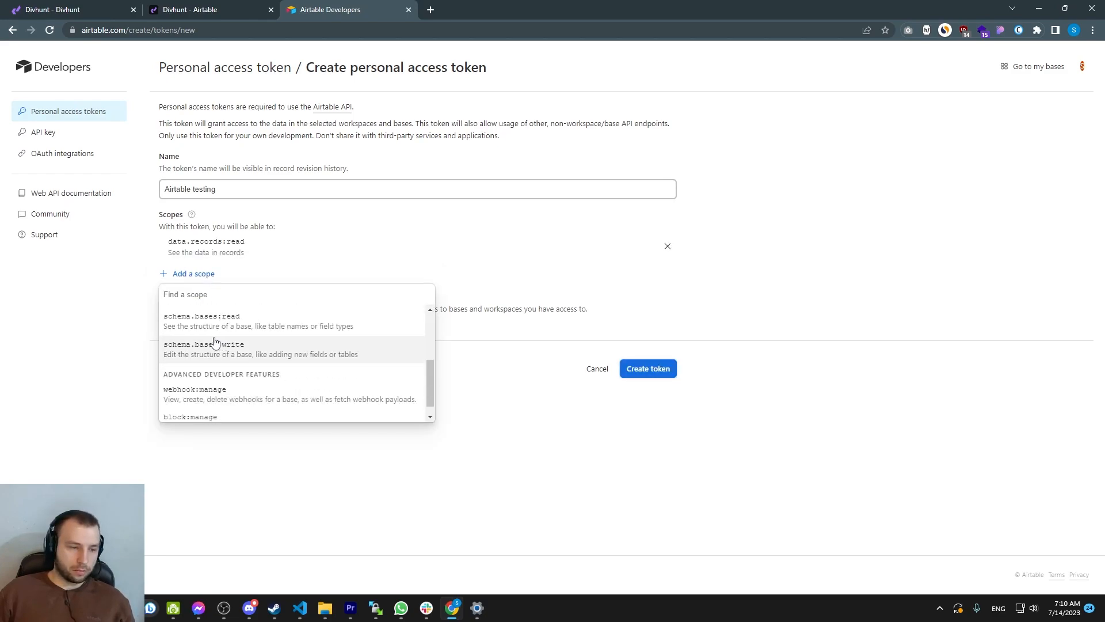
{"action": "left_click", "coordinate": [211, 377]}
{"action": "left_click_drag", "start_coordinate": [169, 241], "coordinate": [173, 269]}
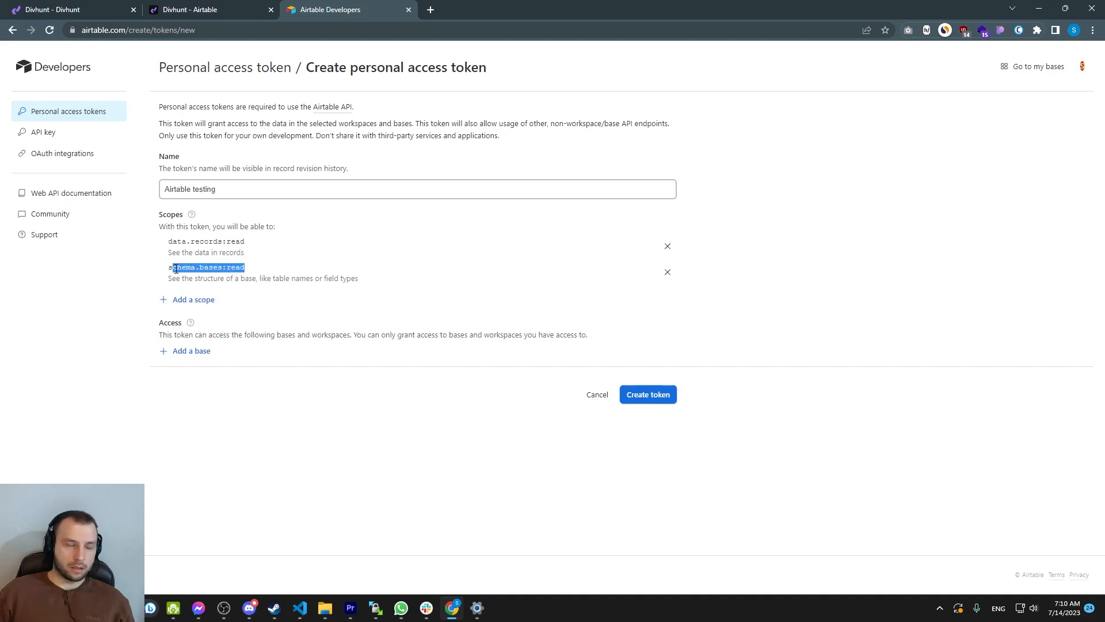
{"action": "left_click", "coordinate": [207, 271]}
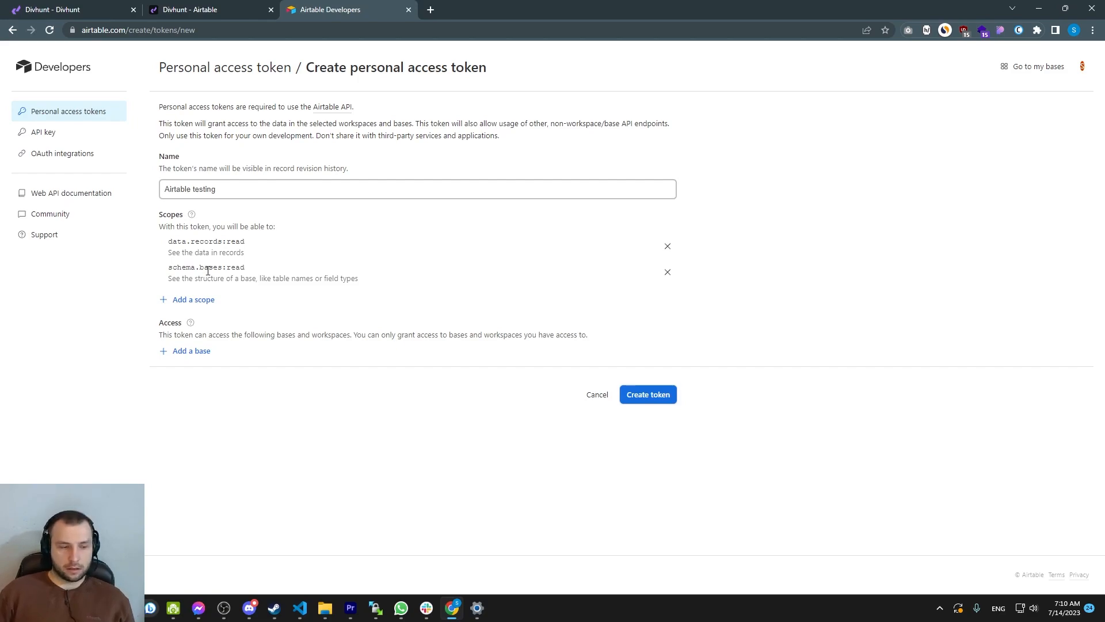
{"action": "left_click", "coordinate": [187, 301]}
{"action": "scroll", "coordinate": [217, 403], "scroll_direction": "down", "scroll_amount": 3}
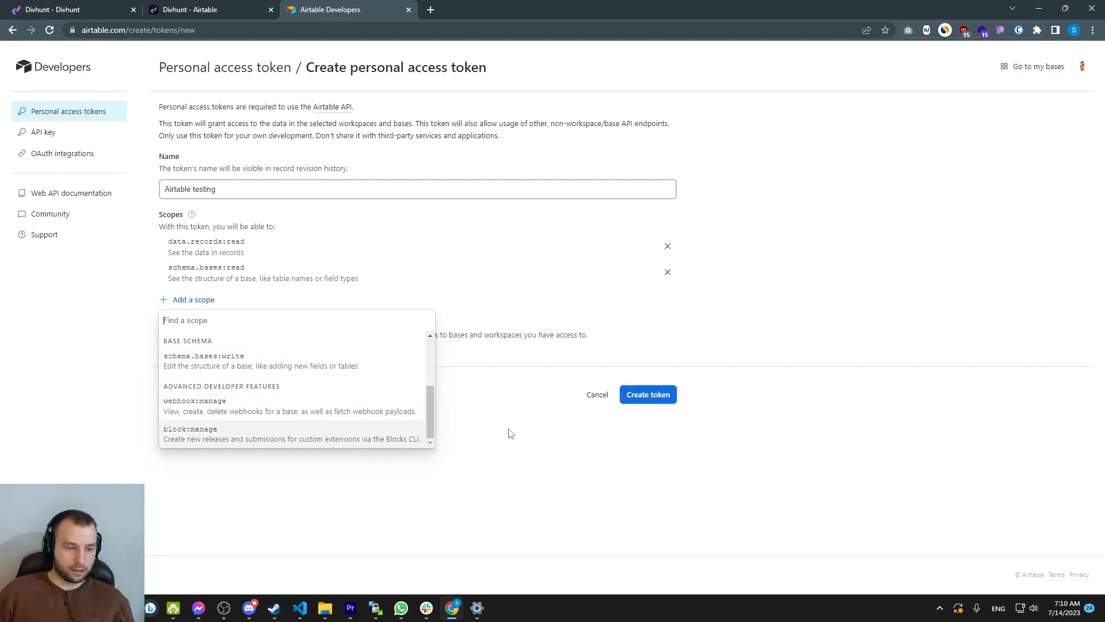
{"action": "left_click", "coordinate": [507, 434]}
Grant the token access to all current and future bases in all workspaces, create it and copy it
{"action": "left_click", "coordinate": [190, 352]}
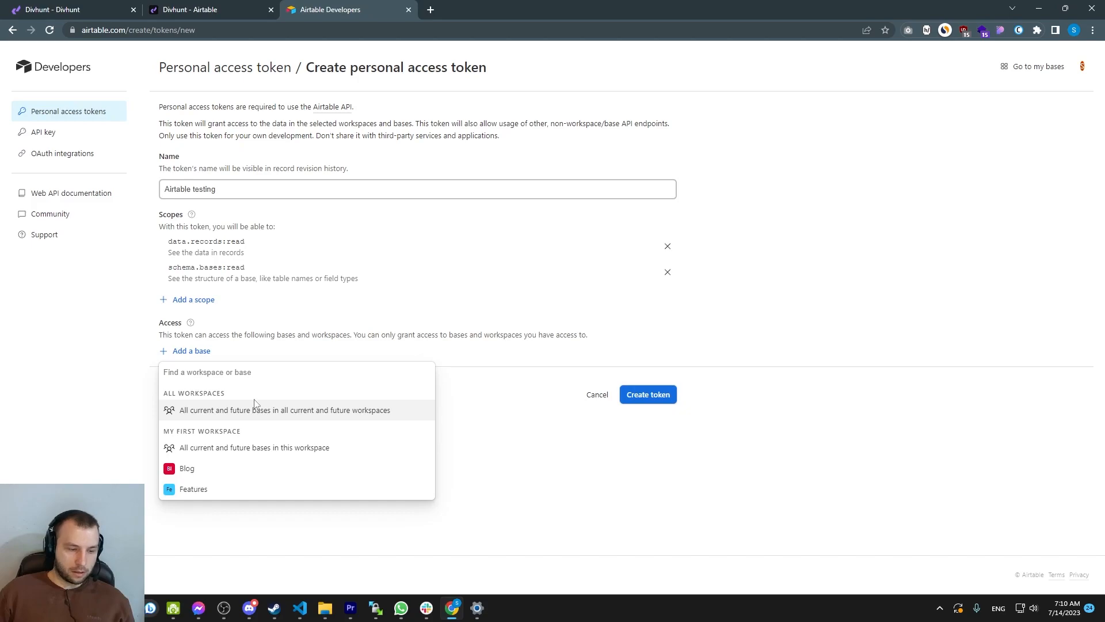
{"action": "left_click", "coordinate": [217, 413]}
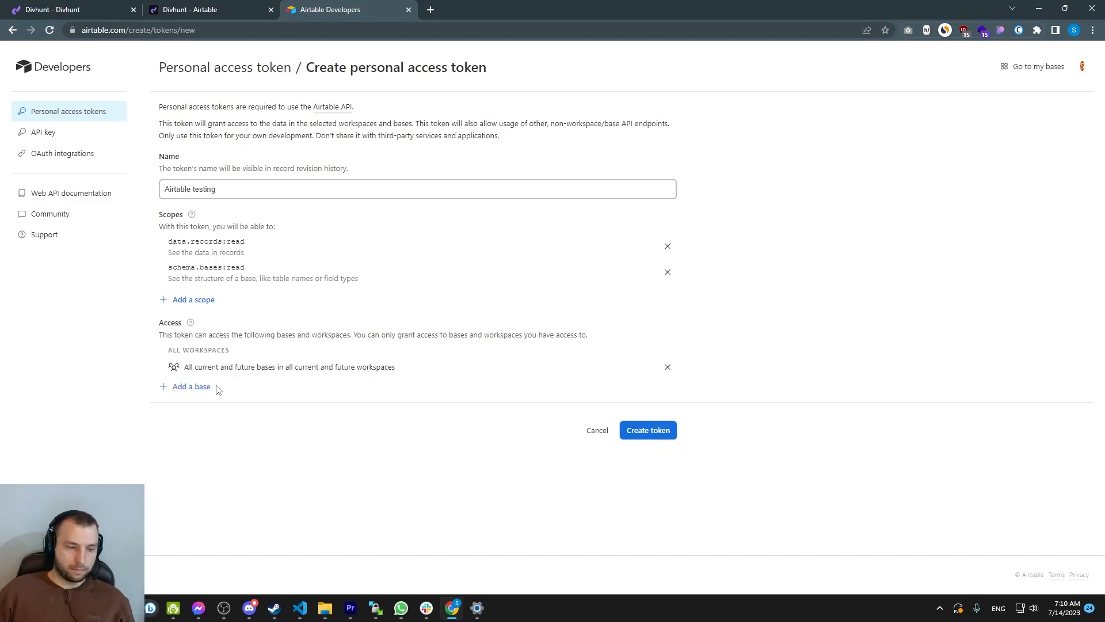
{"action": "left_click", "coordinate": [638, 435]}
{"action": "left_click", "coordinate": [671, 348]}
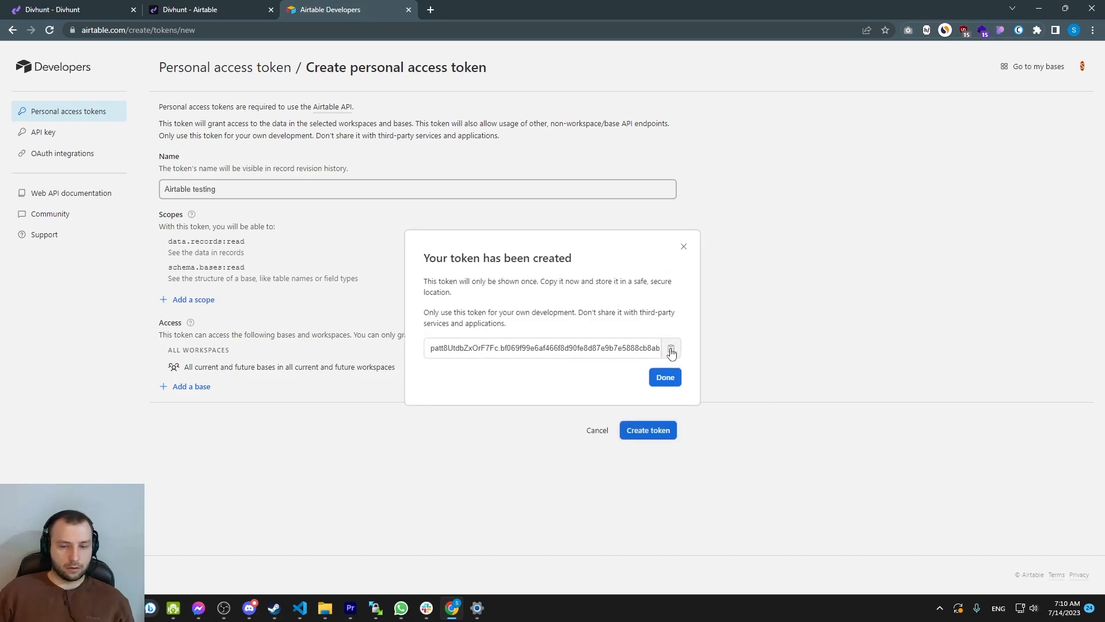
Paste the personal access token into the API Key field of the Divhunt Airtable settings
{"action": "left_click", "coordinate": [278, 6]}
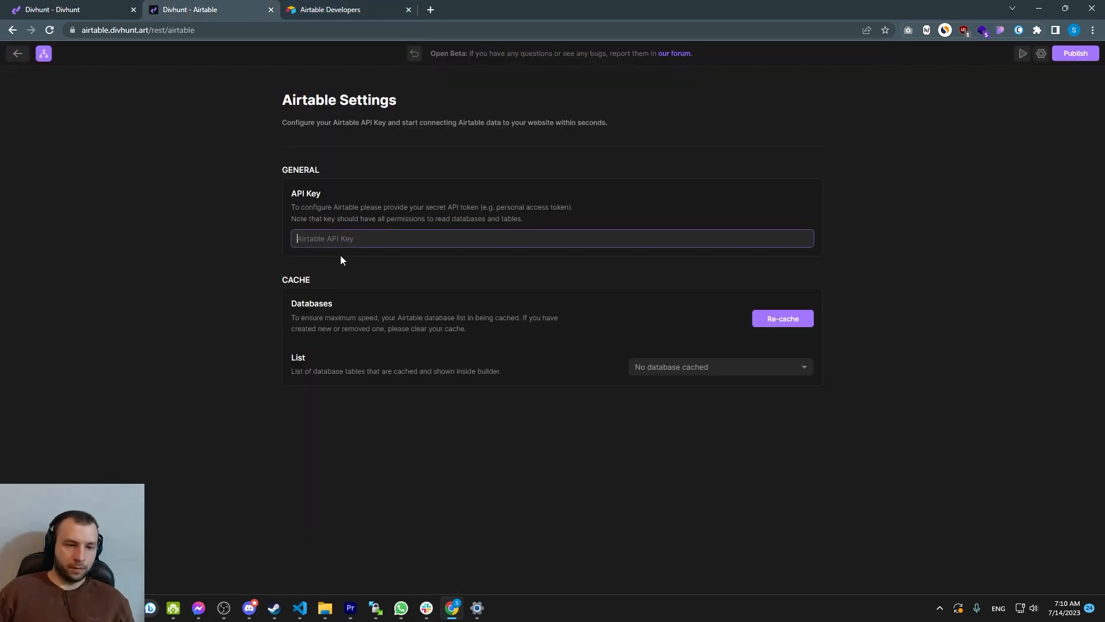
{"action": "left_click", "coordinate": [345, 238]}
{"action": "key", "text": "ctrl+v"}
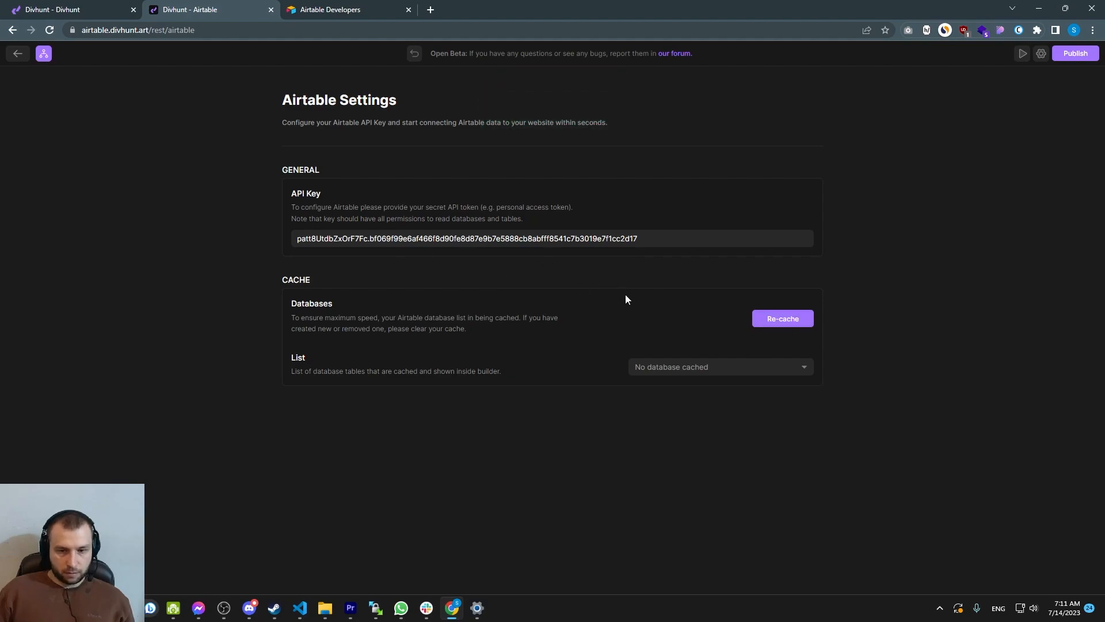
Open the List of cached database tables to review which Airtable tables are available
{"action": "left_click", "coordinate": [691, 366]}
{"action": "left_click", "coordinate": [670, 367]}
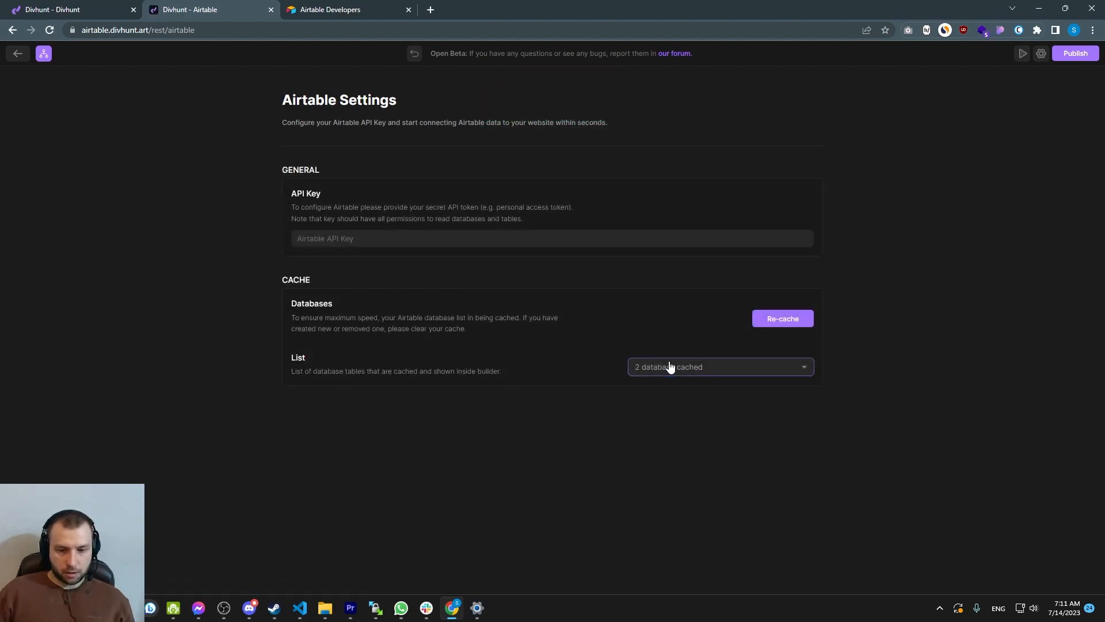
{"action": "left_click", "coordinate": [647, 372]}
{"action": "left_click", "coordinate": [599, 365]}
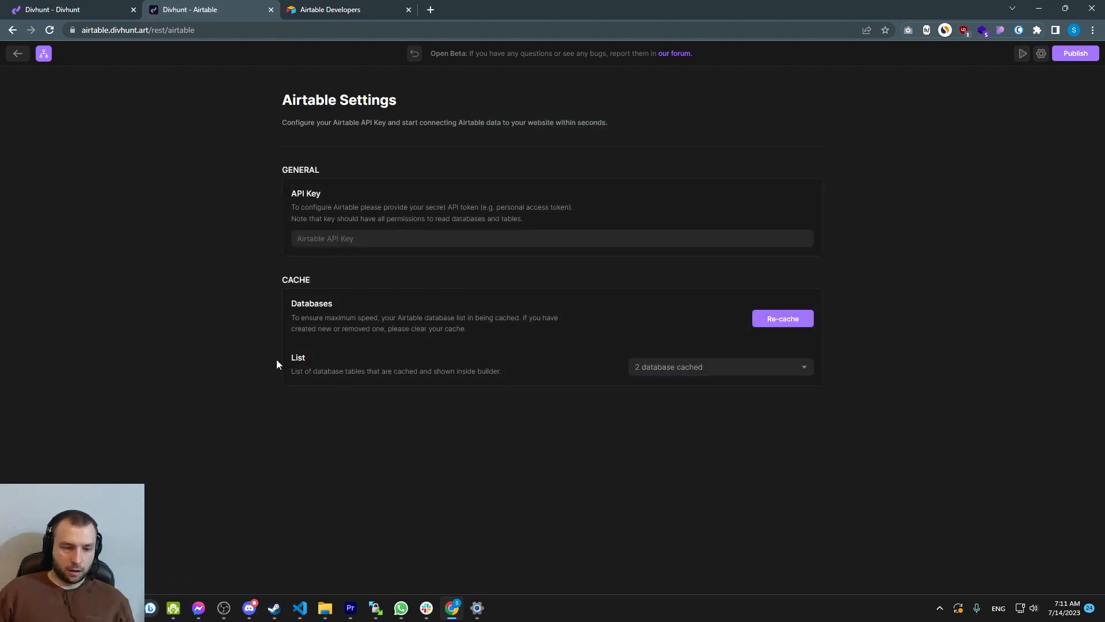
{"action": "left_click", "coordinate": [661, 371]}
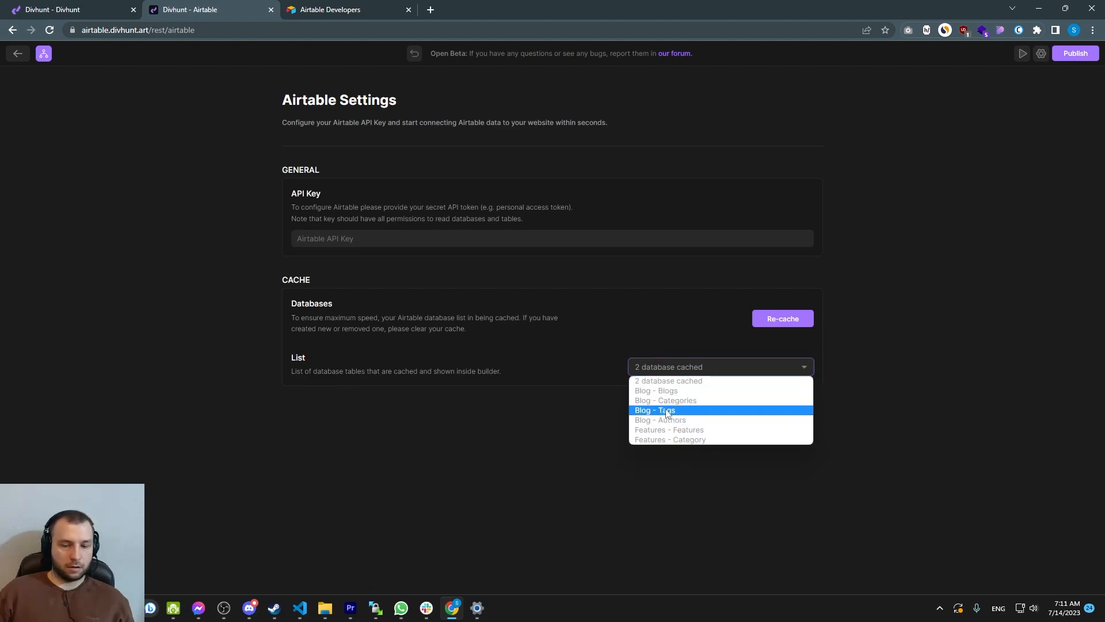
{"action": "left_click", "coordinate": [698, 380]}
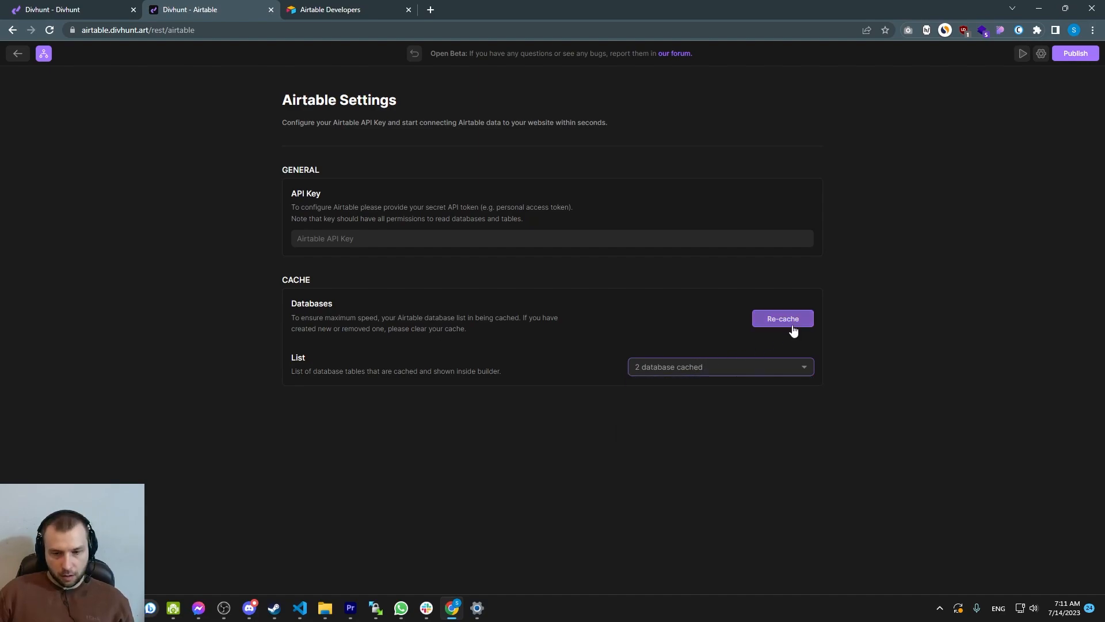
Return to the Blog base in Airtable and open the "No-code apps you need to know in 2023" record
{"action": "left_click", "coordinate": [354, 7]}
{"action": "left_click", "coordinate": [500, 207]}
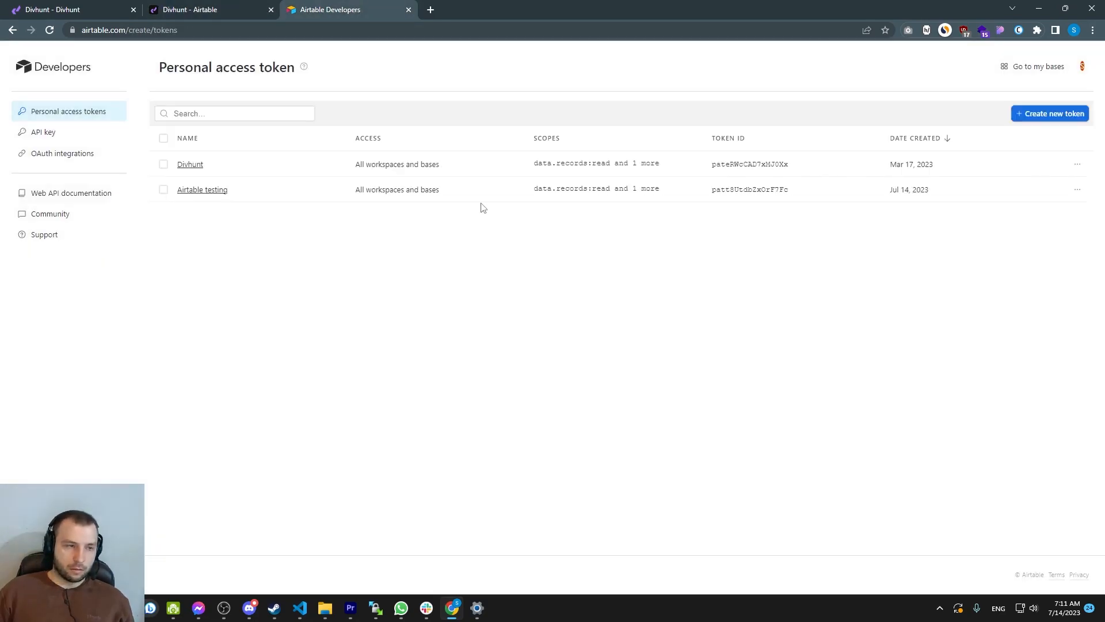
{"action": "left_click", "coordinate": [13, 33]}
{"action": "left_click", "coordinate": [13, 32]}
{"action": "left_click", "coordinate": [13, 32]}
{"action": "left_click", "coordinate": [12, 33]}
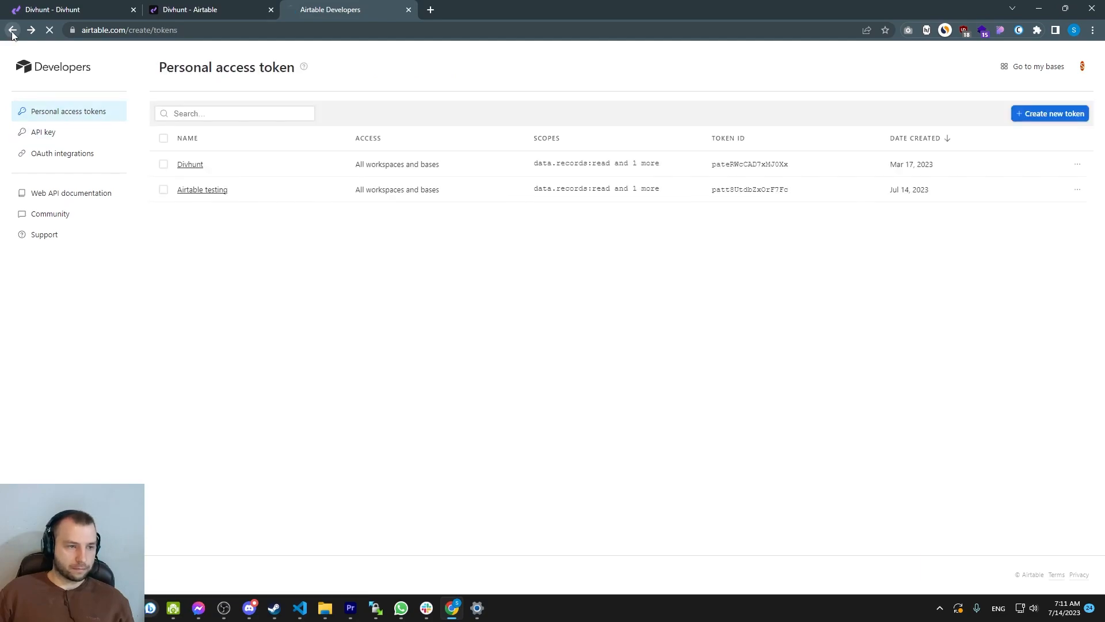
{"action": "left_click", "coordinate": [13, 33]}
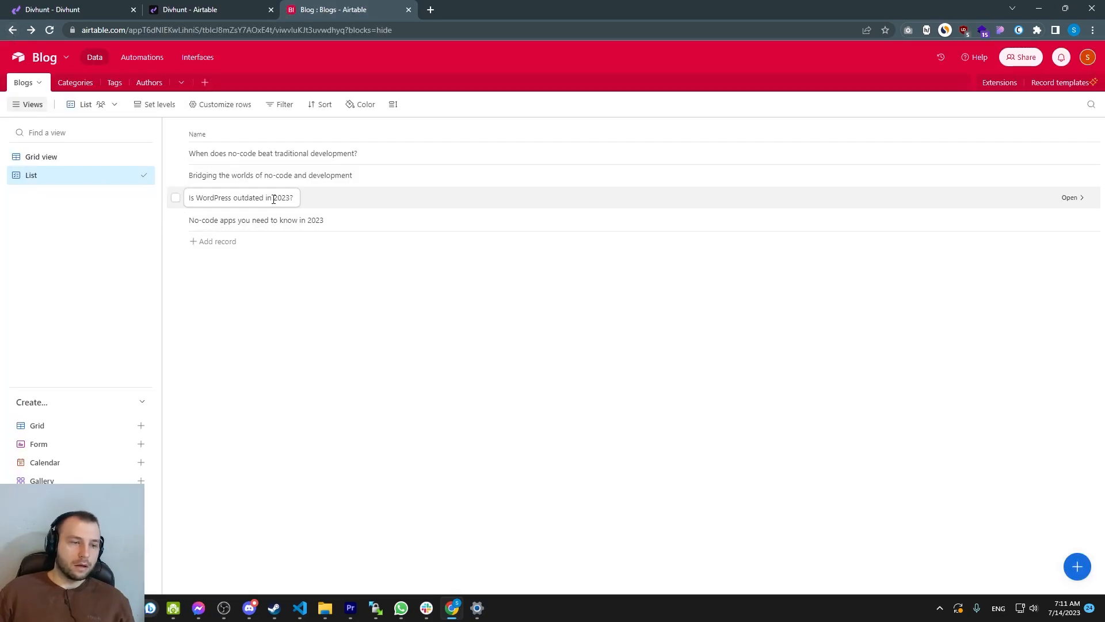
{"action": "left_click", "coordinate": [400, 226]}
Type "aa" at the end of the record's first Content paragraph and delete it again
{"action": "type", "text": "aaaa"}
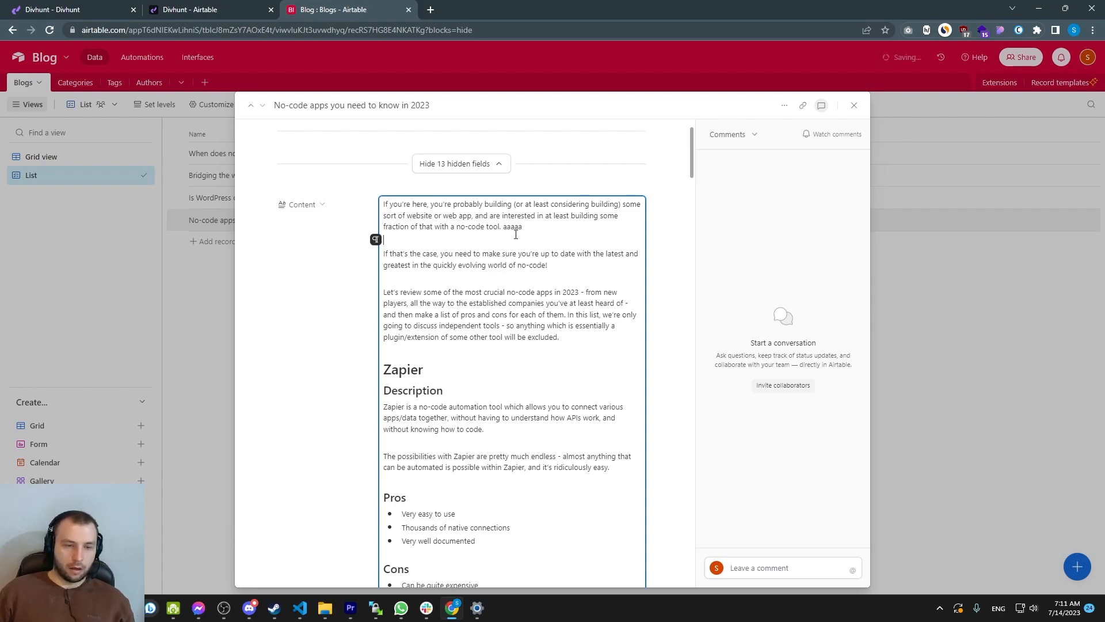
{"action": "double_click", "coordinate": [514, 228]}
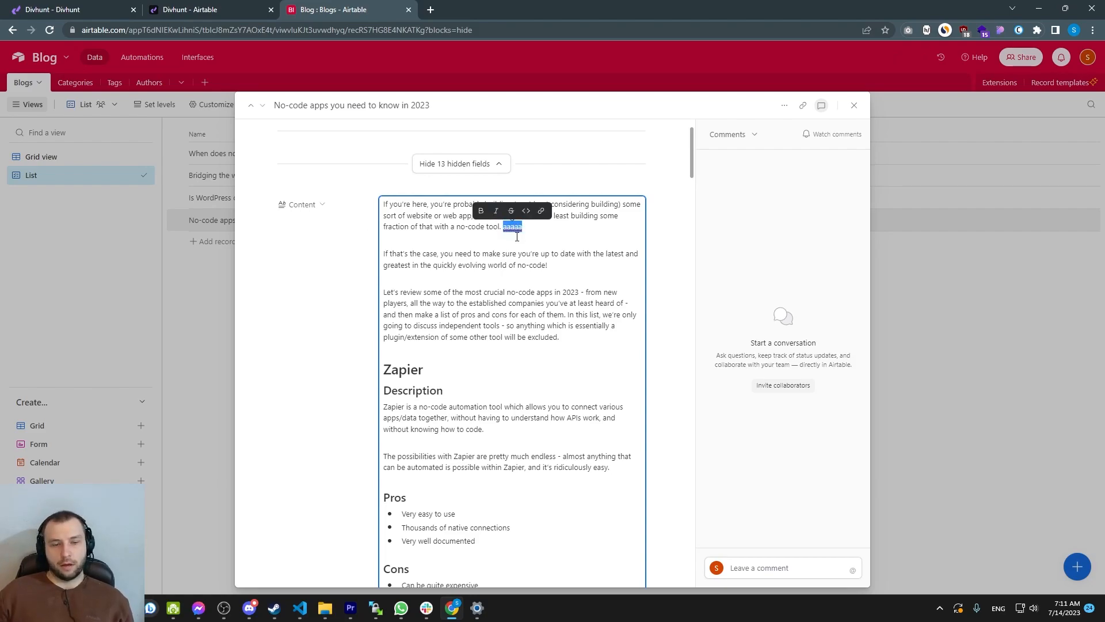
{"action": "left_click", "coordinate": [253, 8]}
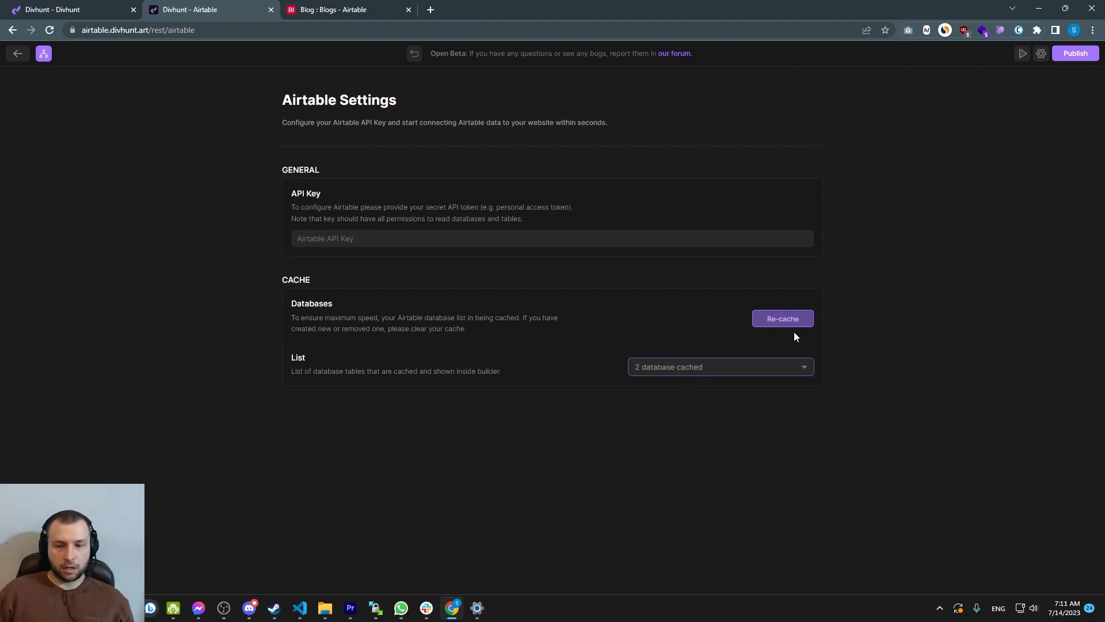
{"action": "left_click", "coordinate": [348, 9]}
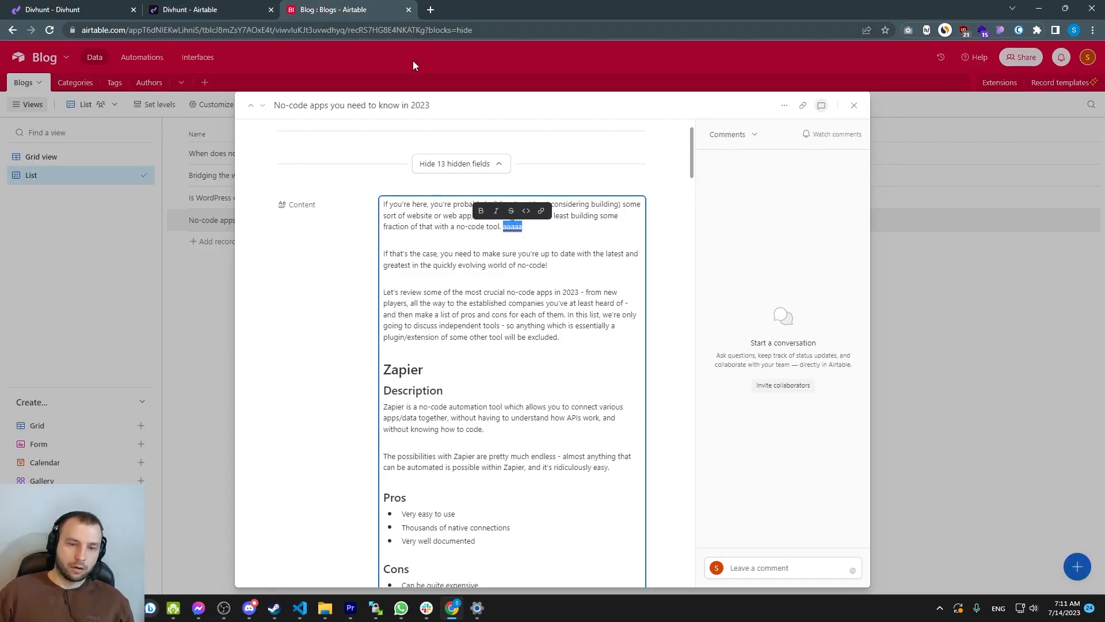
{"action": "key", "text": "BackSpace"}
Add a new field to the Blogs table from the record view
{"action": "scroll", "coordinate": [511, 288], "scroll_direction": "down", "scroll_amount": 20}
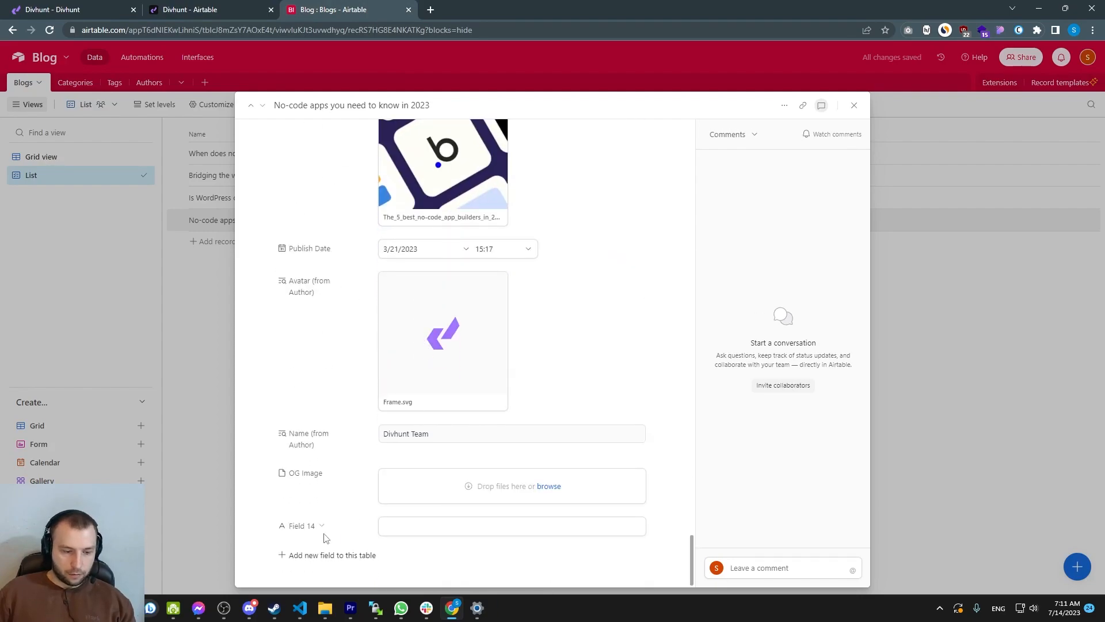
{"action": "left_click", "coordinate": [314, 556]}
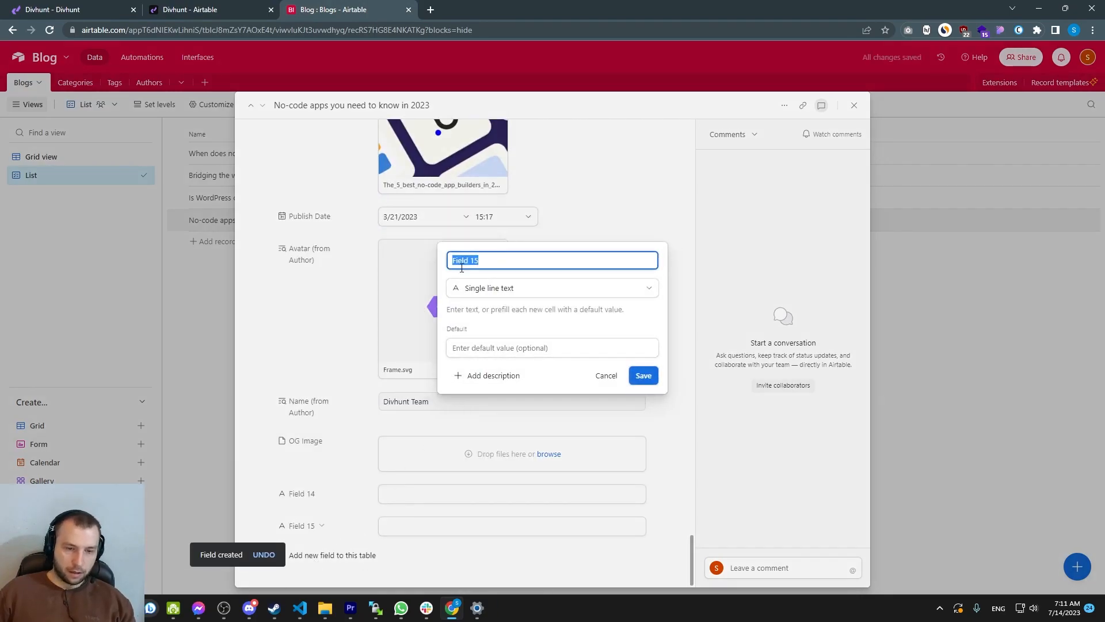
Re-cache the Airtable databases in the Divhunt plugin settings
{"action": "left_click", "coordinate": [213, 14]}
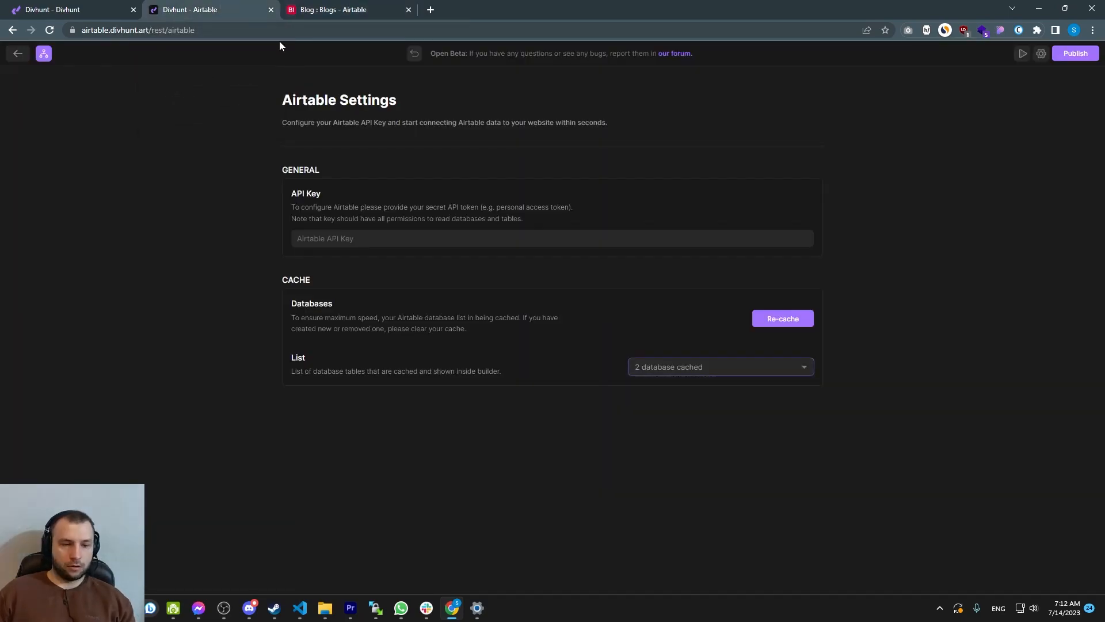
{"action": "left_click", "coordinate": [773, 323]}
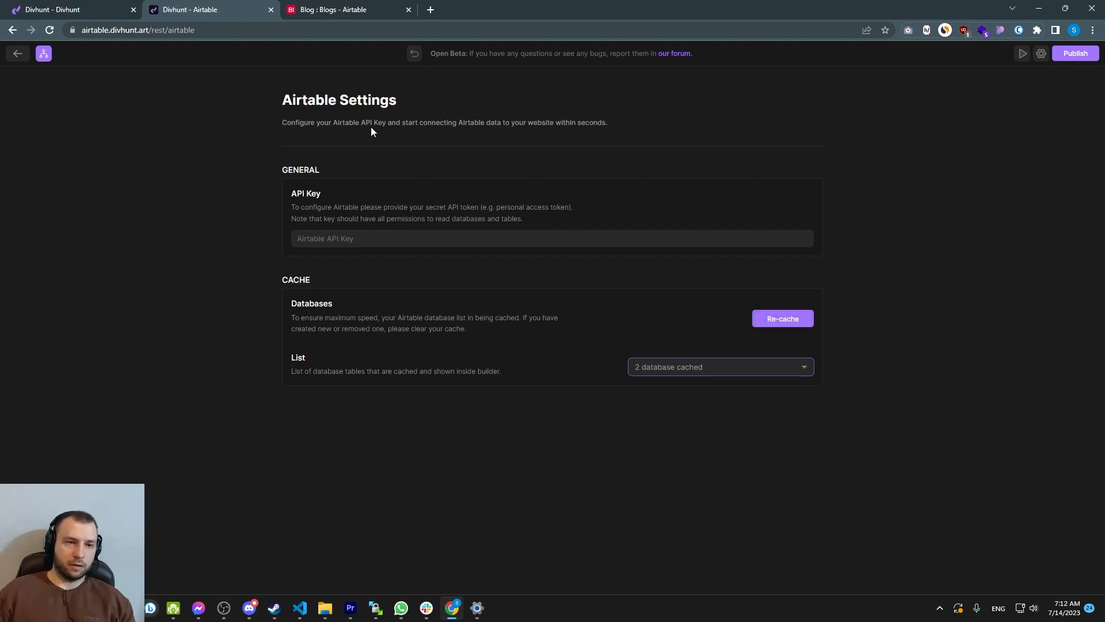
Close the new field's settings editor without saving changes
{"action": "left_click", "coordinate": [347, 10]}
{"action": "left_click", "coordinate": [306, 305]}
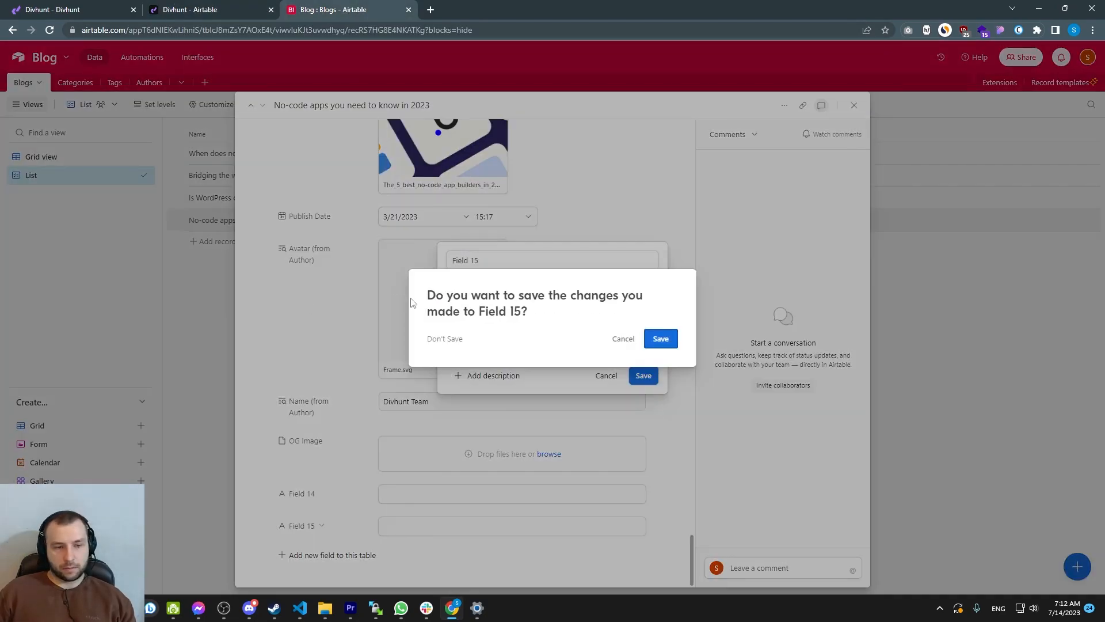
{"action": "left_click", "coordinate": [621, 339]}
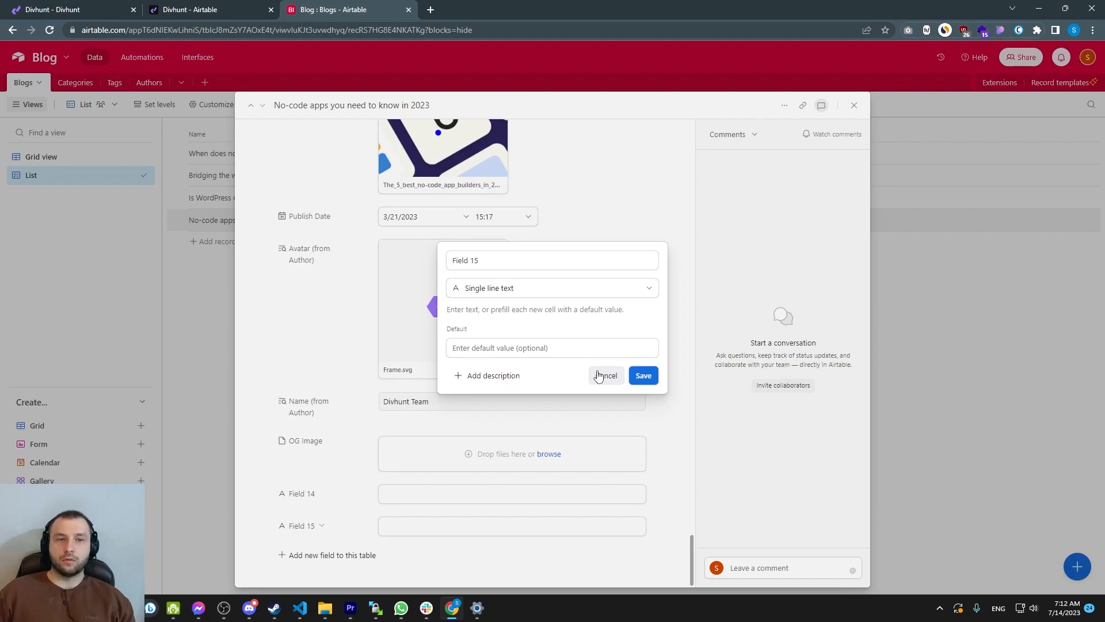
{"action": "left_click", "coordinate": [599, 377]}
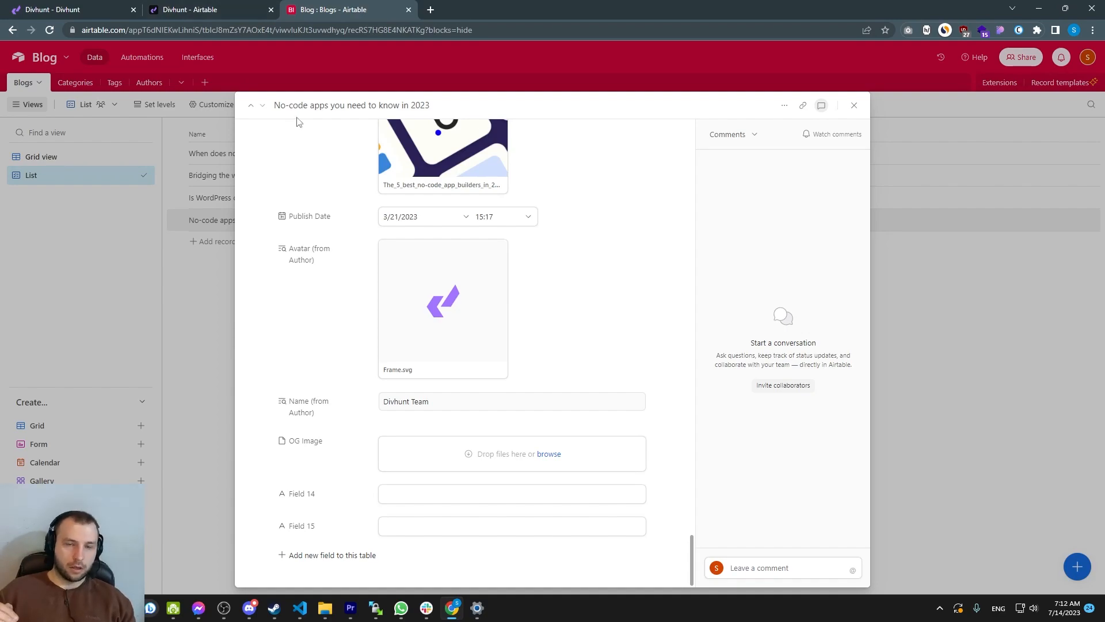
Open the Divhunt website builder and select the first blog card's Div in the Blog page grid
{"action": "key", "text": "ctrl+shift+Tab"}
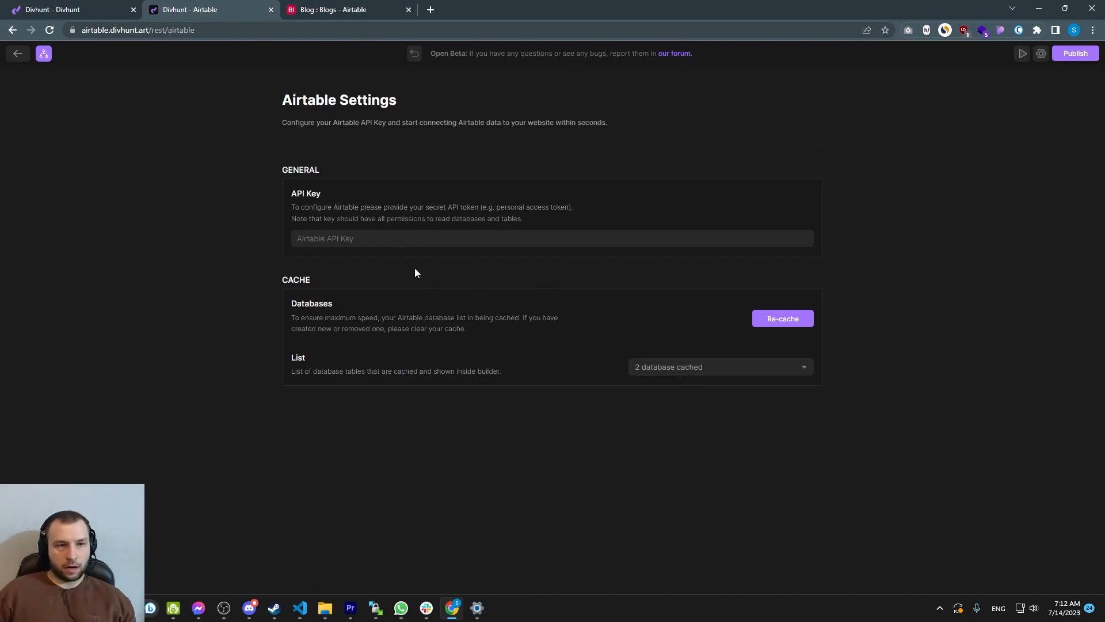
{"action": "left_click", "coordinate": [415, 57]}
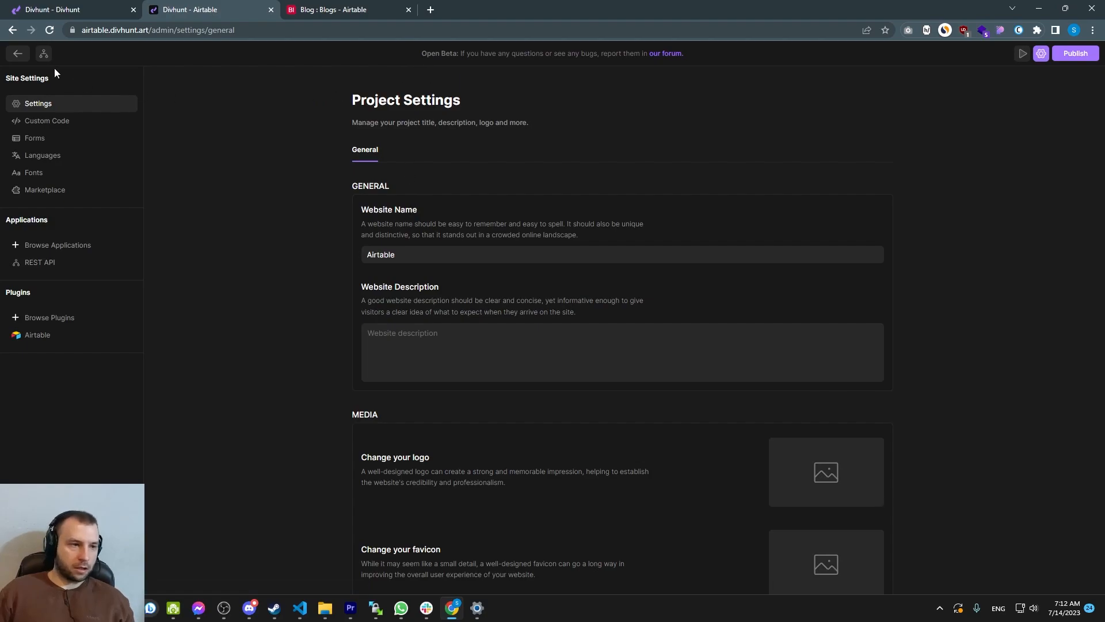
{"action": "left_click", "coordinate": [19, 56]}
{"action": "scroll", "coordinate": [512, 308], "scroll_direction": "down", "scroll_amount": 2}
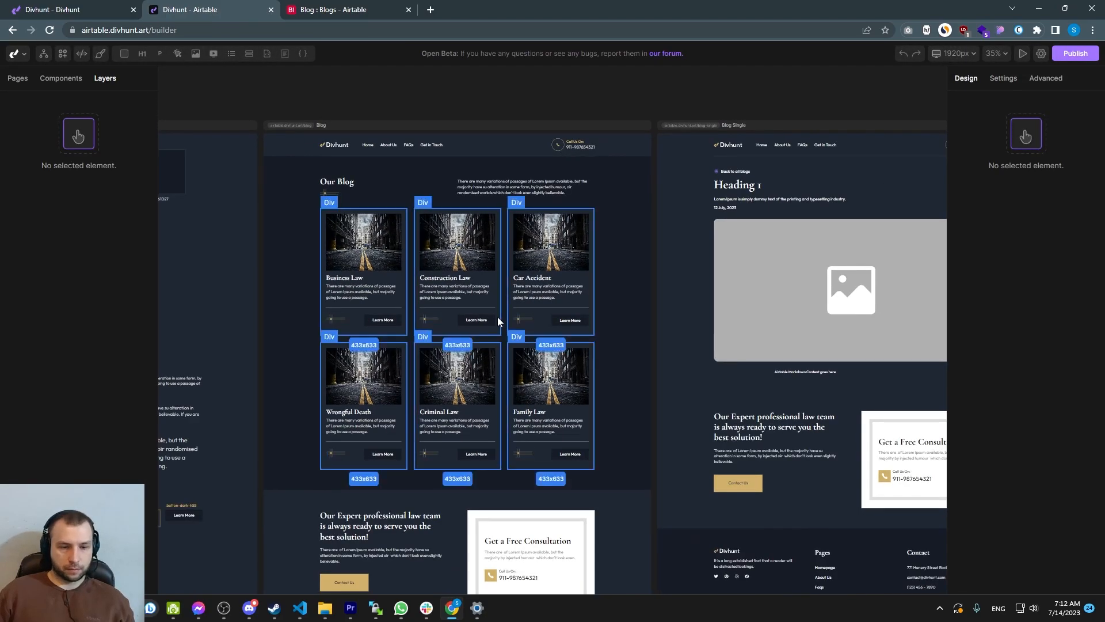
{"action": "left_click", "coordinate": [506, 303]}
{"action": "scroll", "coordinate": [506, 299], "scroll_direction": "up", "scroll_amount": 3}
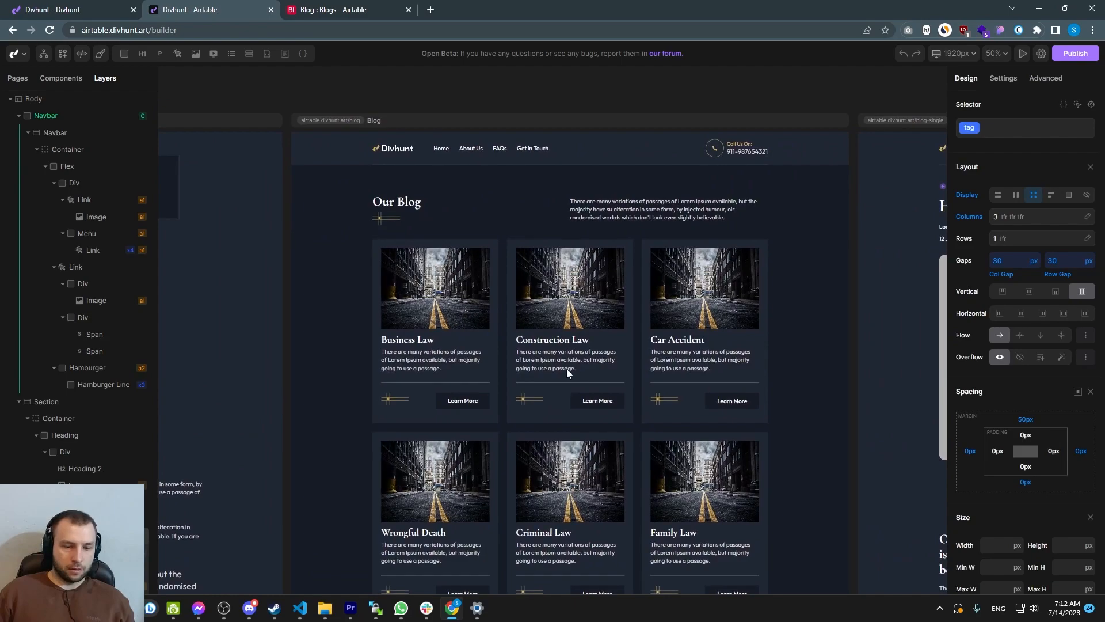
{"action": "left_click", "coordinate": [498, 344]}
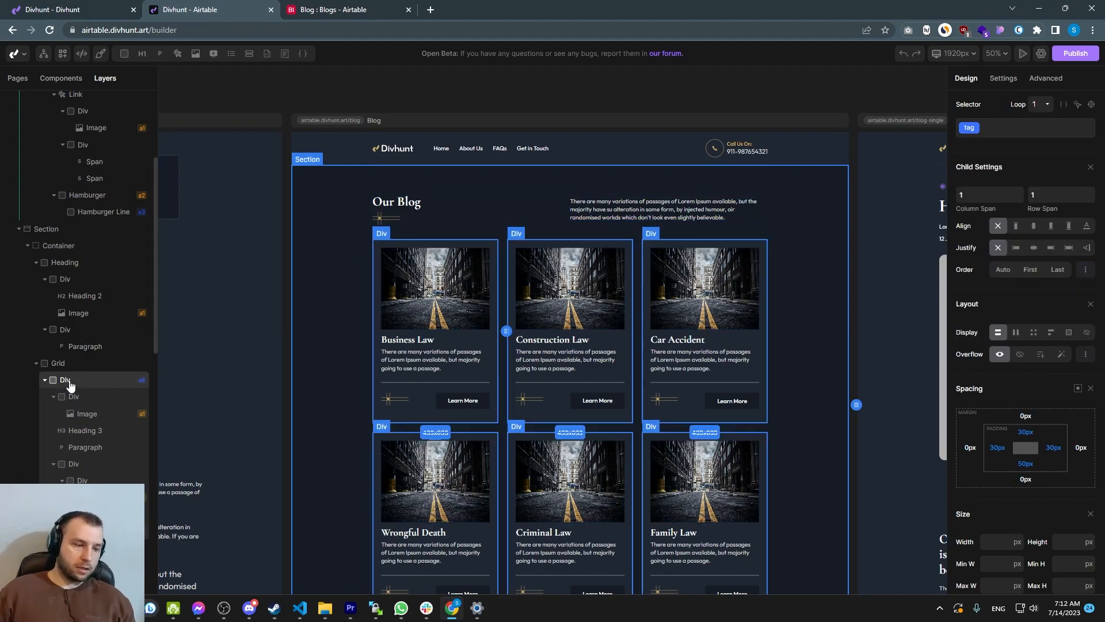
Set the first blog card Div's source to the Blog - Blogs Airtable table and save the source settings
{"action": "left_click", "coordinate": [1043, 78]}
{"action": "left_click", "coordinate": [986, 120]}
{"action": "left_click_drag", "start_coordinate": [996, 156], "coordinate": [988, 153]}
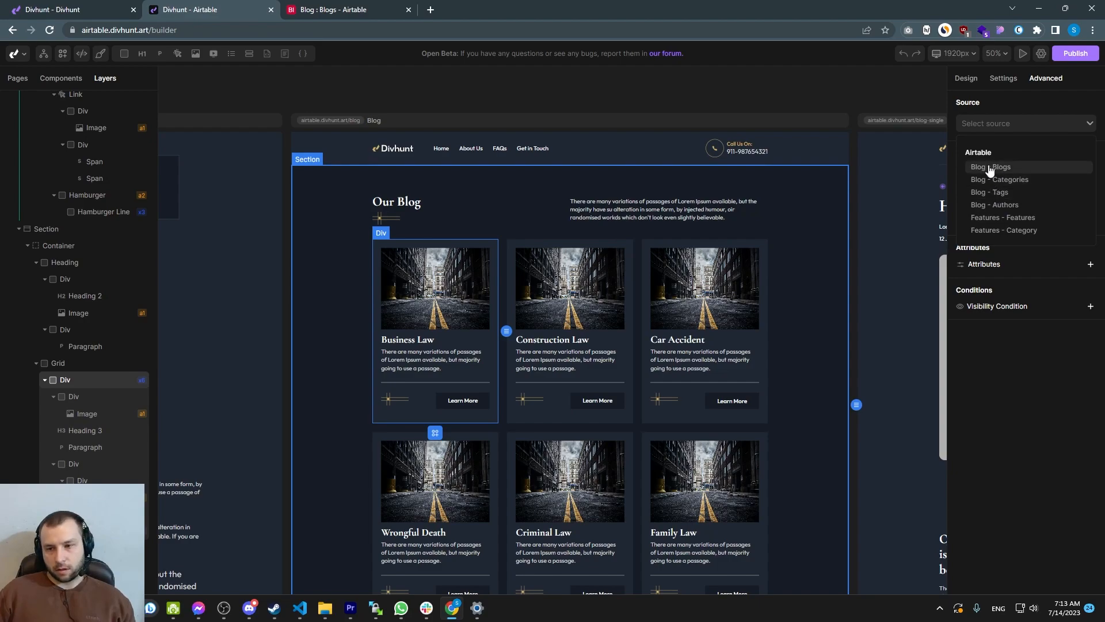
{"action": "left_click", "coordinate": [1000, 168]}
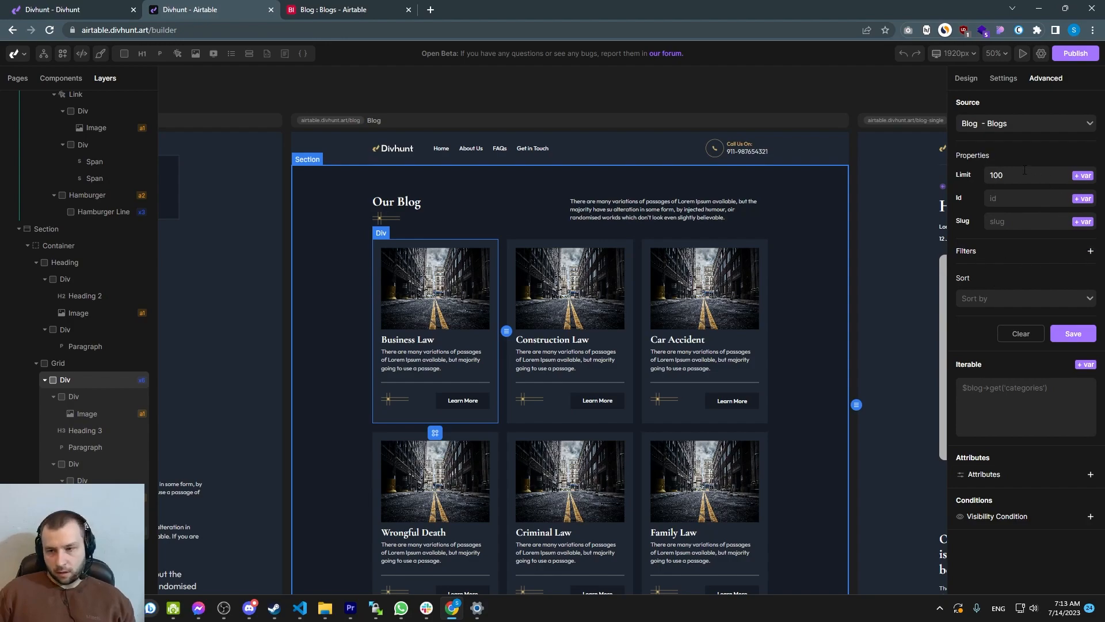
{"action": "left_click", "coordinate": [1015, 298]}
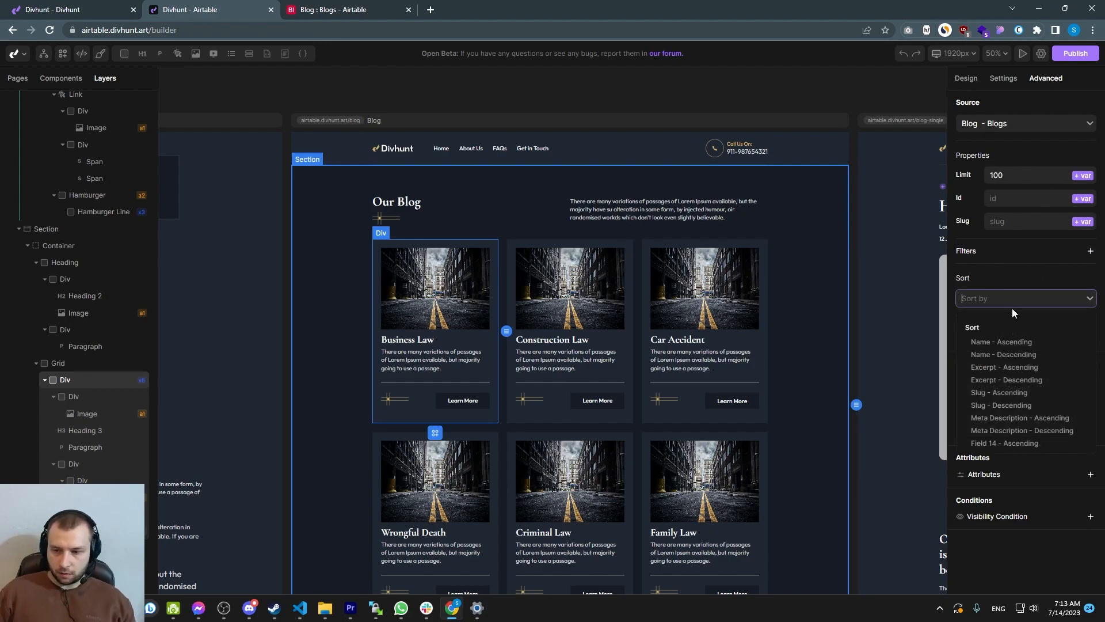
{"action": "scroll", "coordinate": [1004, 384], "scroll_direction": "up", "scroll_amount": 1}
{"action": "left_click", "coordinate": [999, 261]}
{"action": "left_click", "coordinate": [1088, 253]}
{"action": "left_click", "coordinate": [1007, 226]}
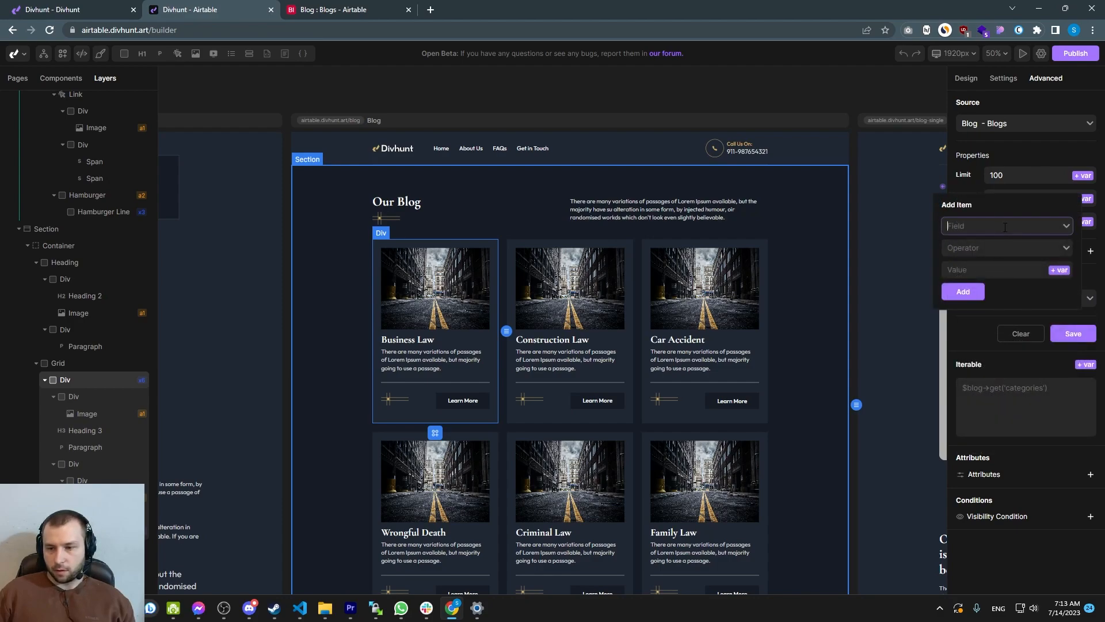
{"action": "left_click", "coordinate": [966, 184]}
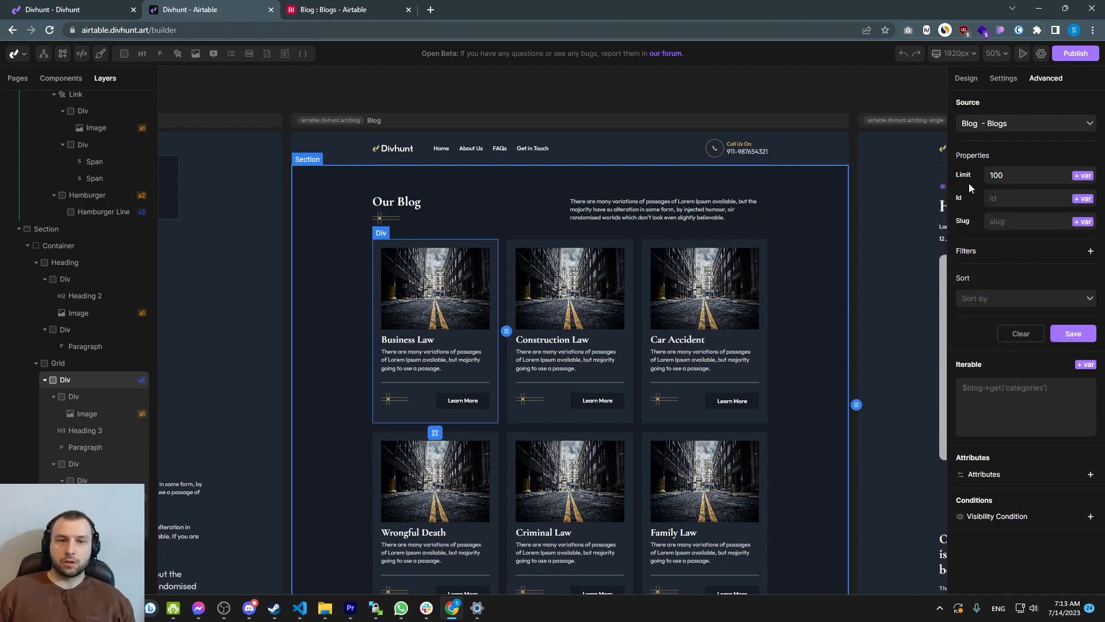
{"action": "left_click", "coordinate": [1074, 335]}
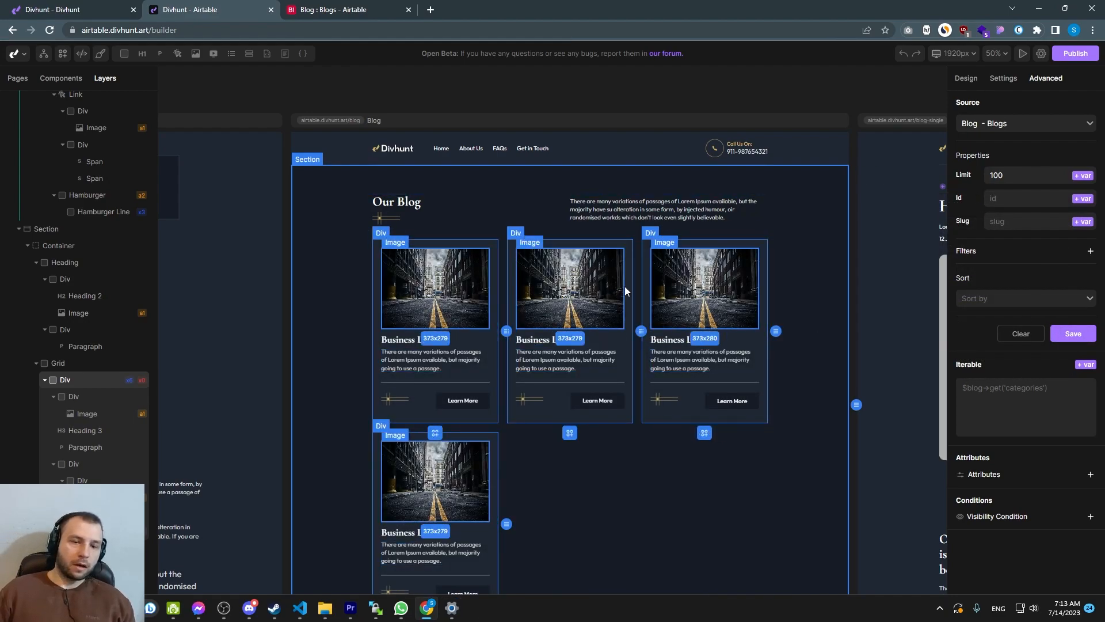
Review the blog records listed in the Airtable Blogs table
{"action": "left_click", "coordinate": [513, 432]}
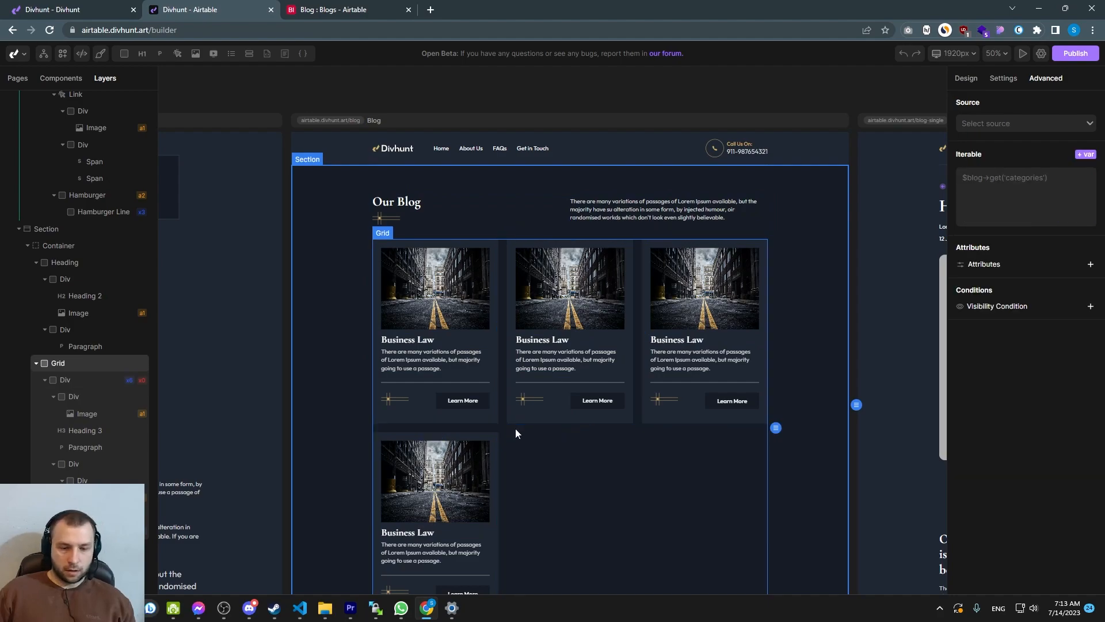
{"action": "left_click", "coordinate": [332, 10]}
{"action": "left_click", "coordinate": [213, 274]}
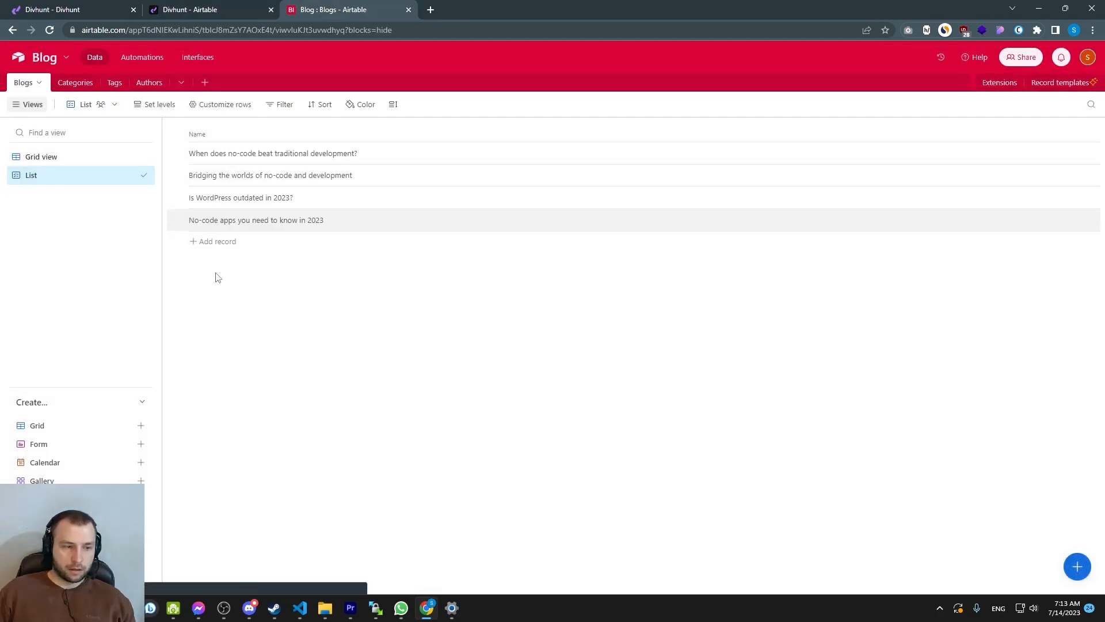
{"action": "left_click", "coordinate": [211, 11]}
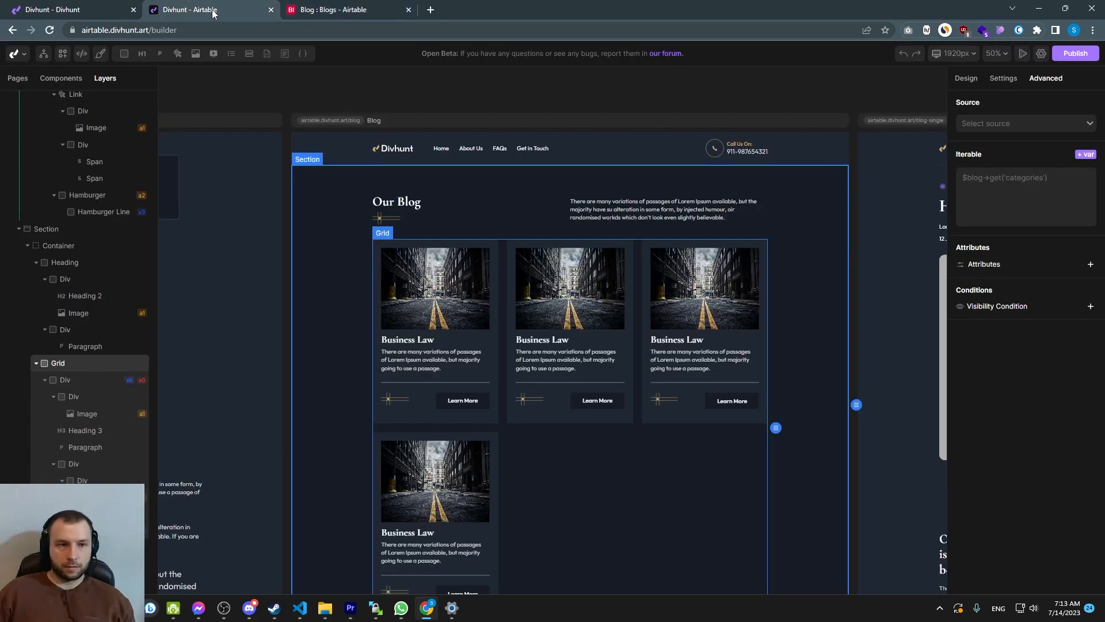
Inspect the first card's image, heading, paragraph and link elements
{"action": "left_click", "coordinate": [405, 344]}
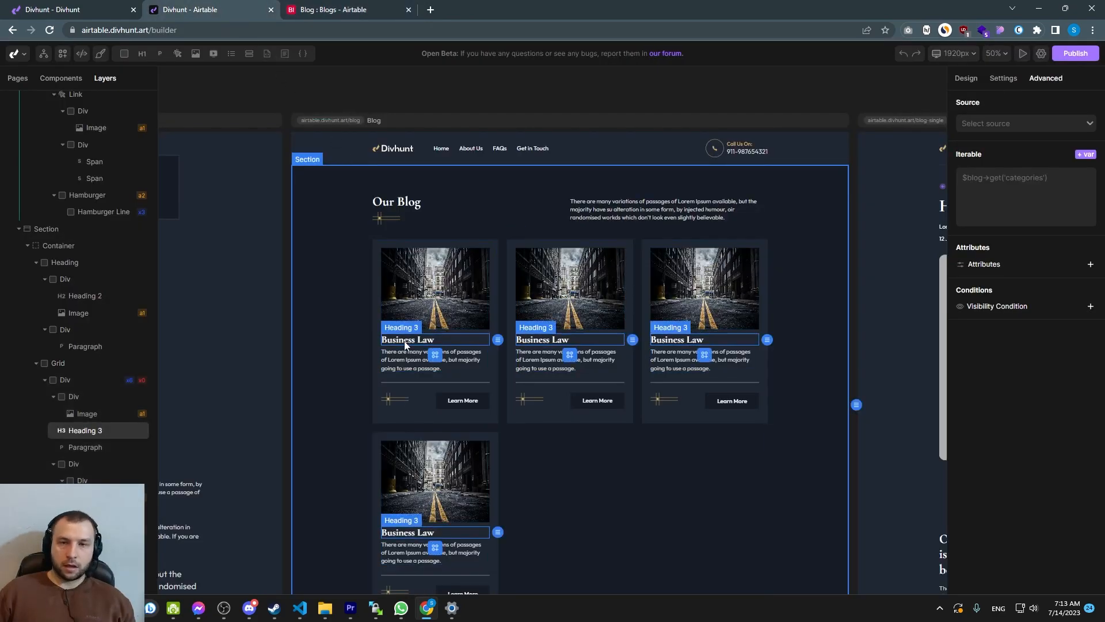
{"action": "left_click", "coordinate": [403, 295]}
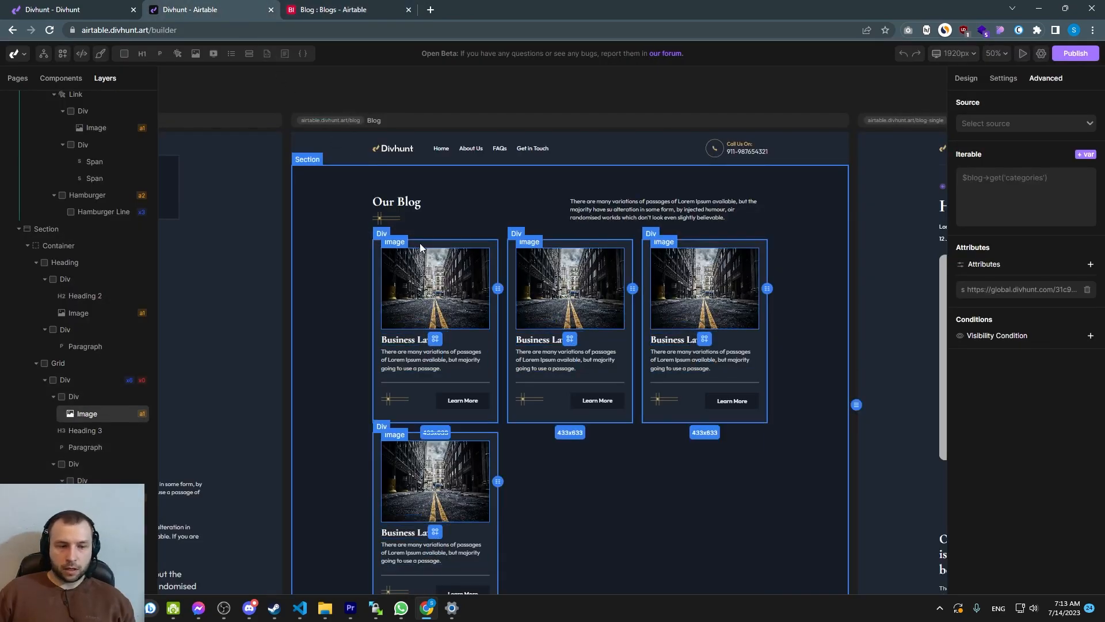
{"action": "left_click", "coordinate": [403, 344]}
{"action": "left_click", "coordinate": [403, 361]}
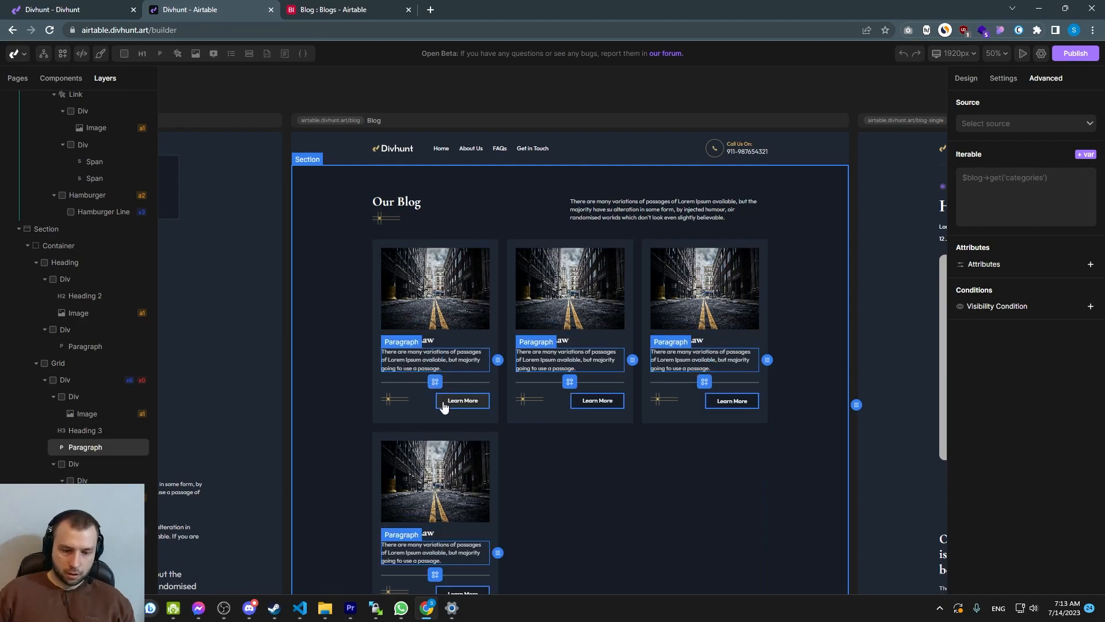
{"action": "left_click", "coordinate": [442, 405]}
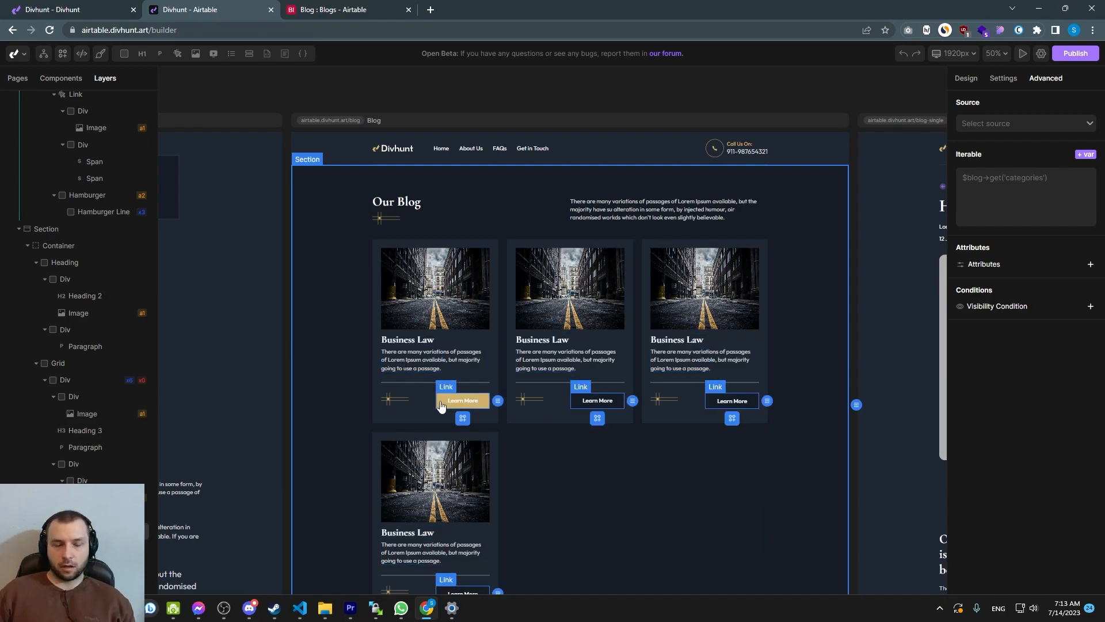
Open the variable picker for the first card heading's content
{"action": "left_click", "coordinate": [410, 344]}
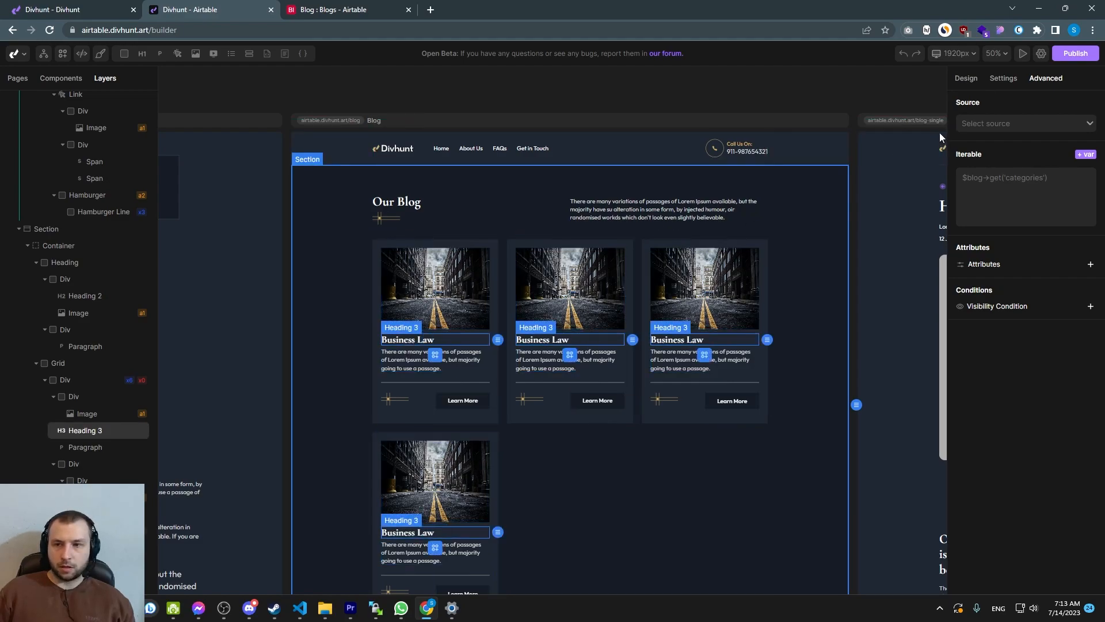
{"action": "left_click", "coordinate": [1003, 79]}
{"action": "left_click", "coordinate": [1053, 186]}
{"action": "left_click_drag", "start_coordinate": [981, 173], "coordinate": [957, 174]}
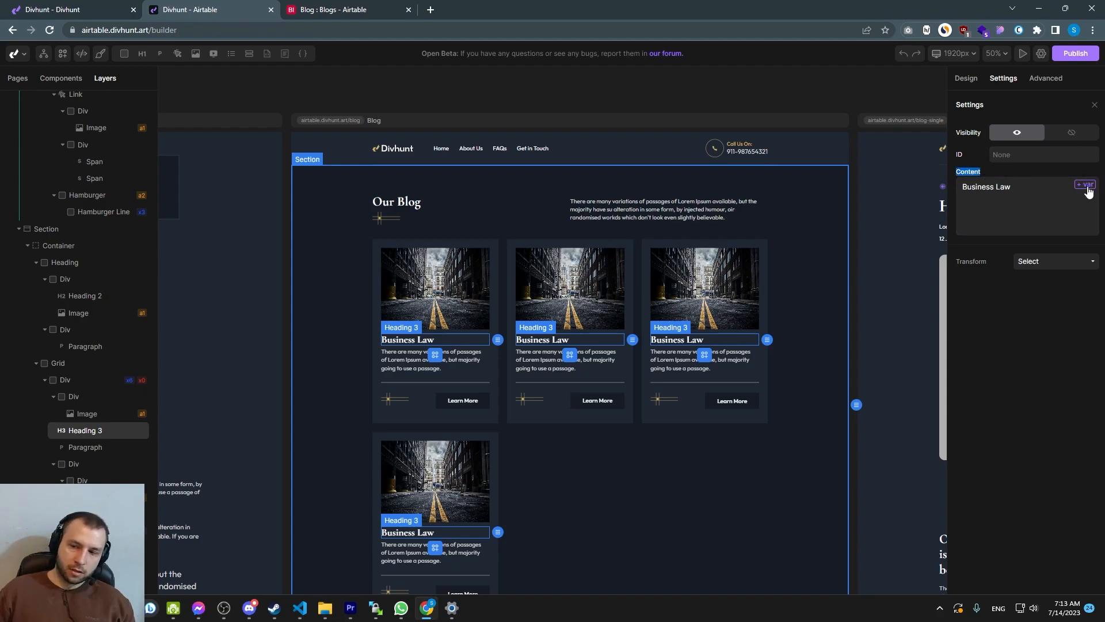
{"action": "left_click", "coordinate": [1087, 186]}
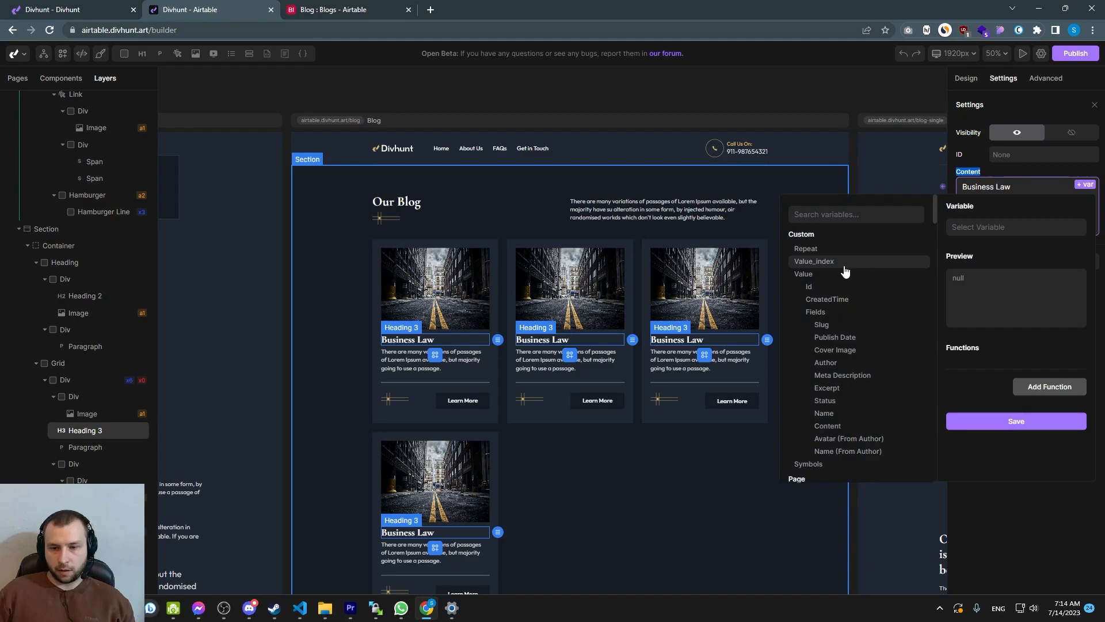
{"action": "scroll", "coordinate": [828, 326], "scroll_direction": "down", "scroll_amount": 2}
{"action": "scroll", "coordinate": [829, 331], "scroll_direction": "up", "scroll_amount": 2}
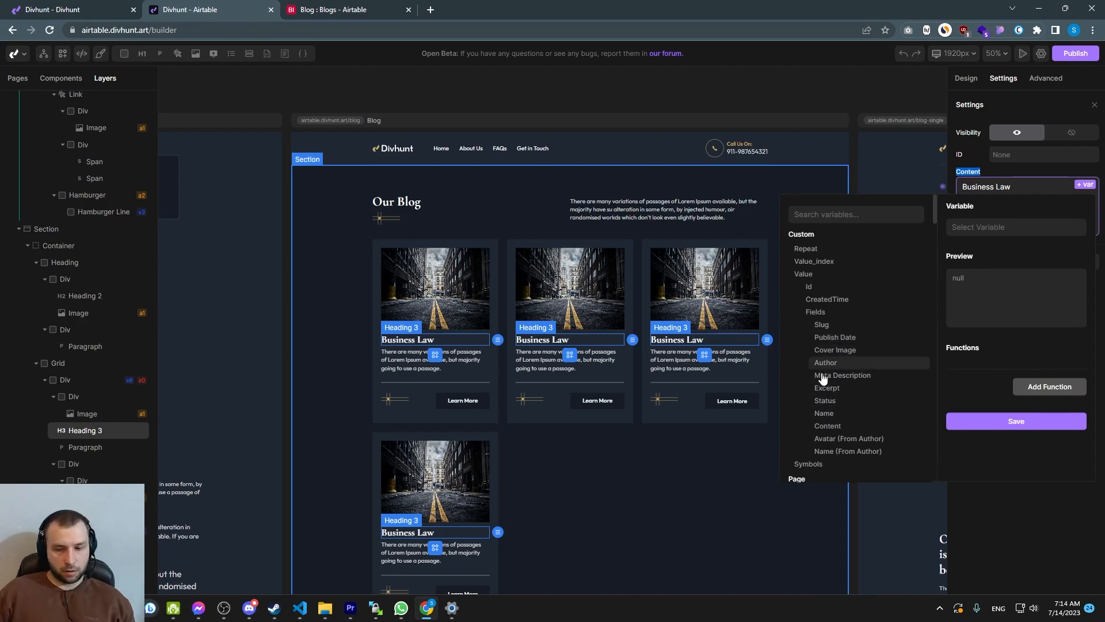
Bind the heading content to the blog record's Name field and save
{"action": "left_click", "coordinate": [825, 414]}
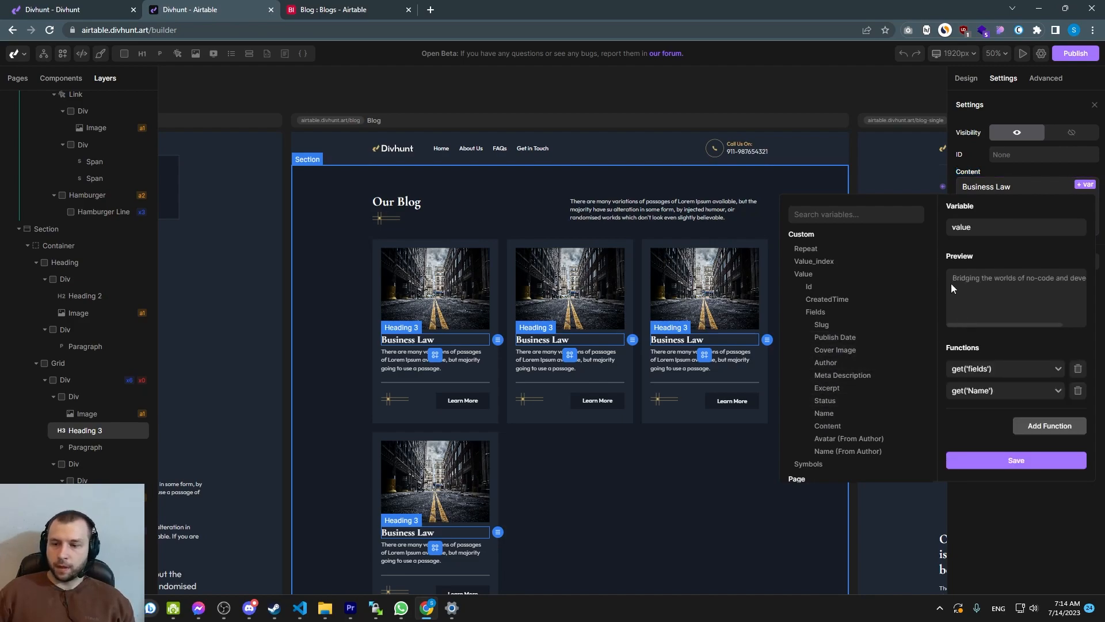
{"action": "left_click_drag", "start_coordinate": [956, 281], "coordinate": [1086, 279]}
{"action": "left_click_drag", "start_coordinate": [998, 325], "coordinate": [965, 326]}
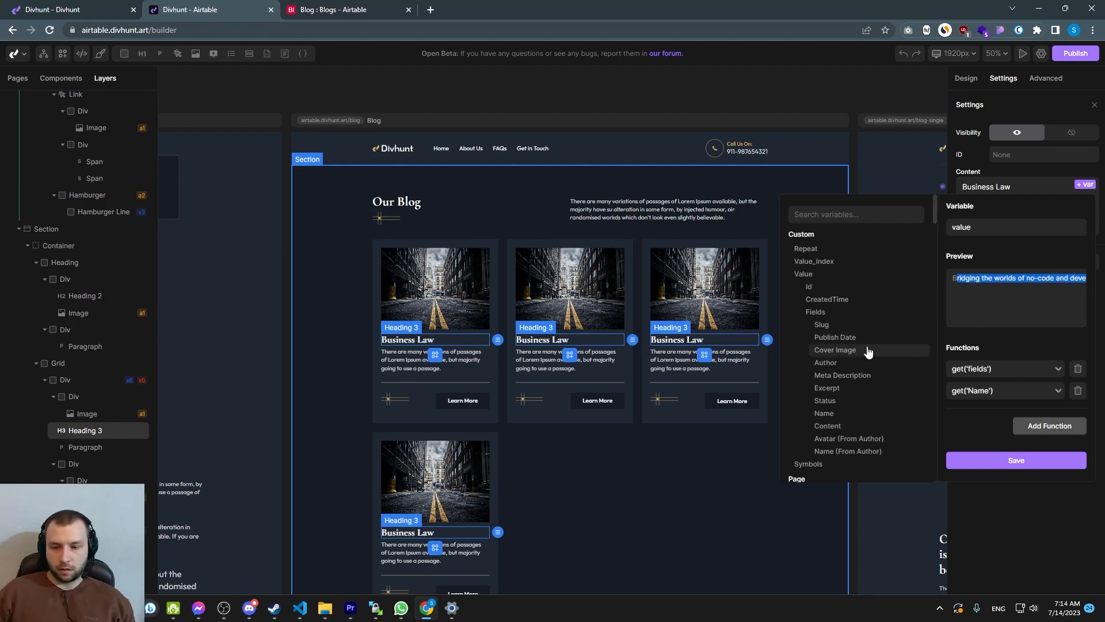
{"action": "left_click", "coordinate": [826, 342]}
{"action": "left_click_drag", "start_coordinate": [1054, 282], "coordinate": [977, 282]}
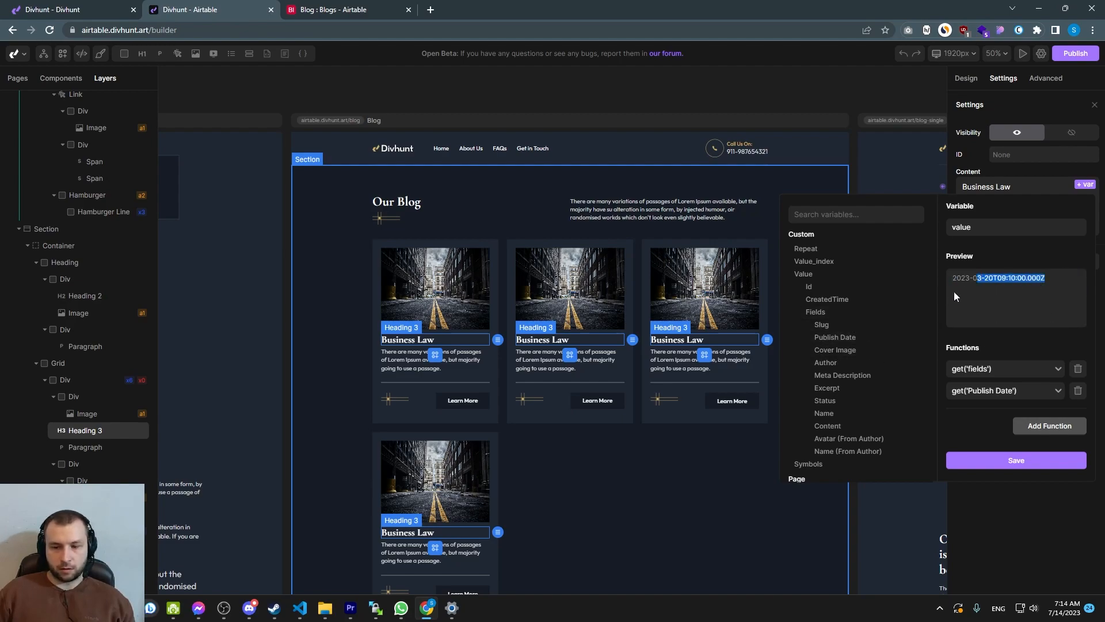
{"action": "left_click", "coordinate": [822, 376]}
{"action": "left_click", "coordinate": [829, 413]}
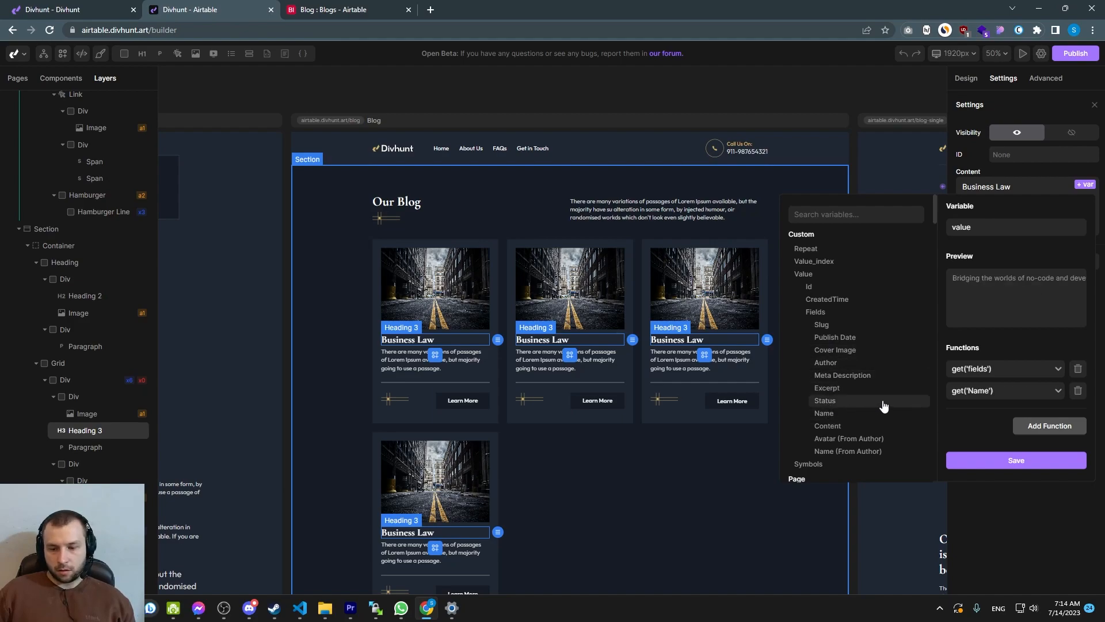
{"action": "left_click_drag", "start_coordinate": [953, 279], "coordinate": [1066, 279]}
{"action": "left_click", "coordinate": [1017, 460]}
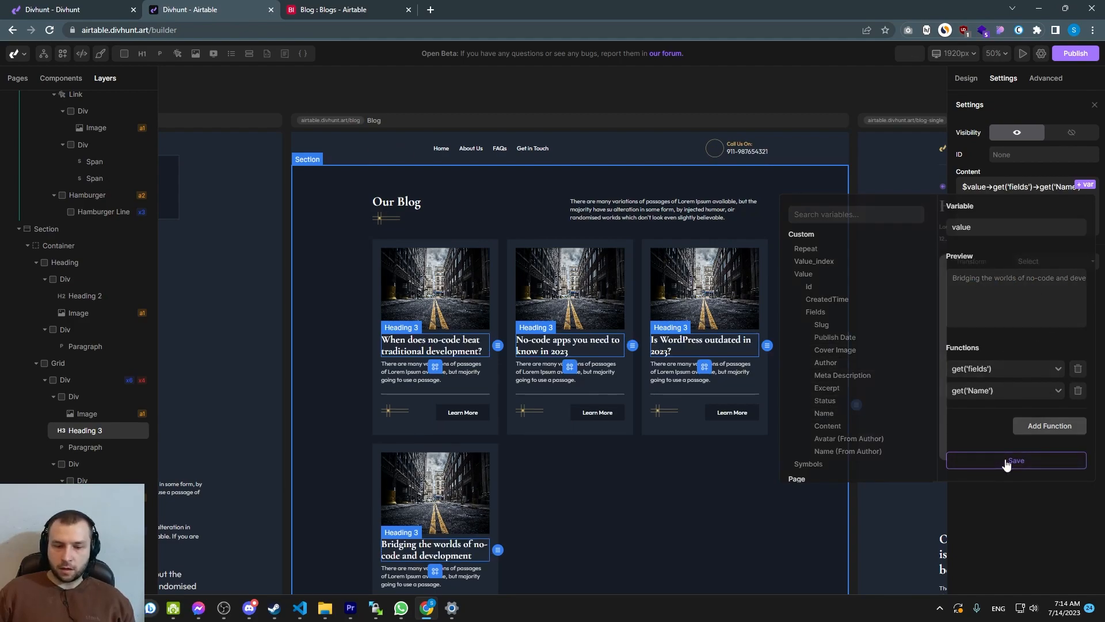
Bind the card paragraph's content to the blog record's Excerpt field and save
{"action": "left_click", "coordinate": [476, 374]}
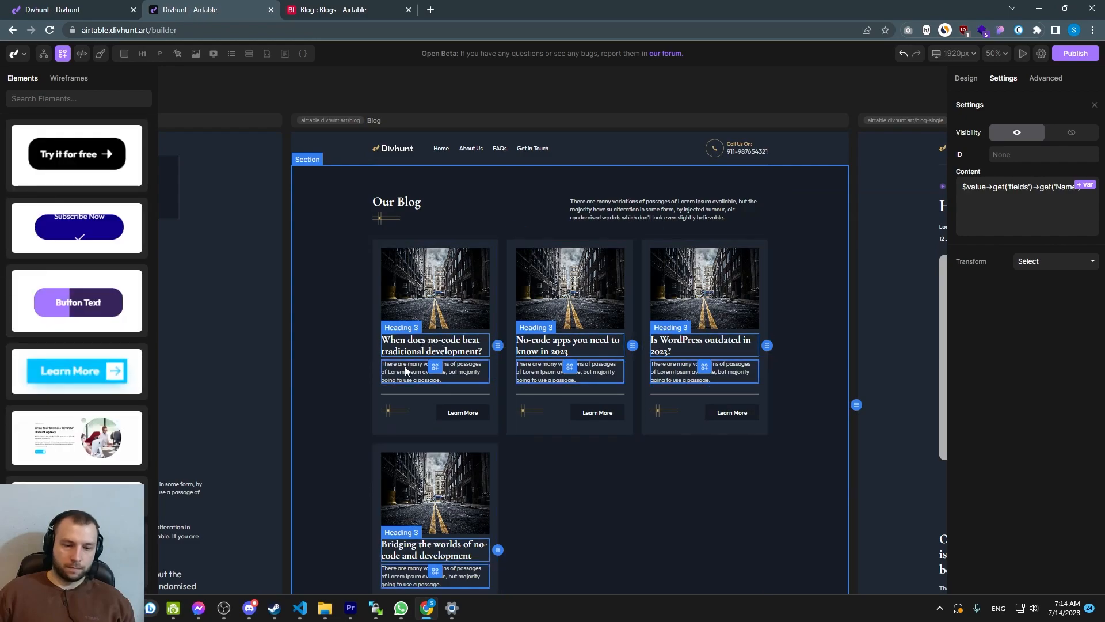
{"action": "scroll", "coordinate": [431, 356], "scroll_direction": "up", "scroll_amount": 5}
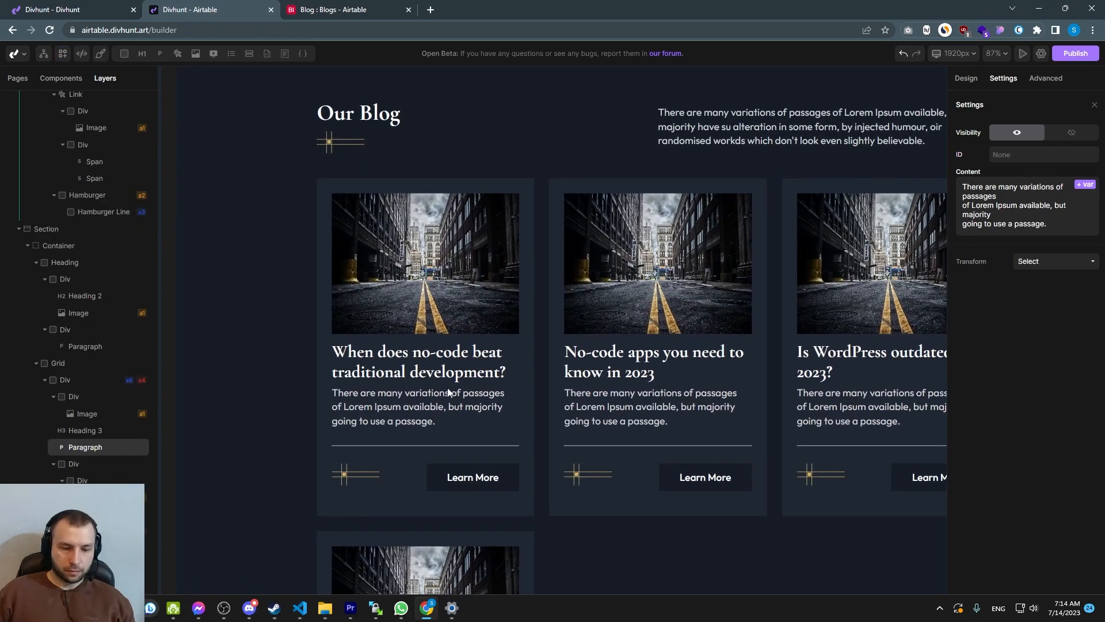
{"action": "left_click", "coordinate": [1051, 262]}
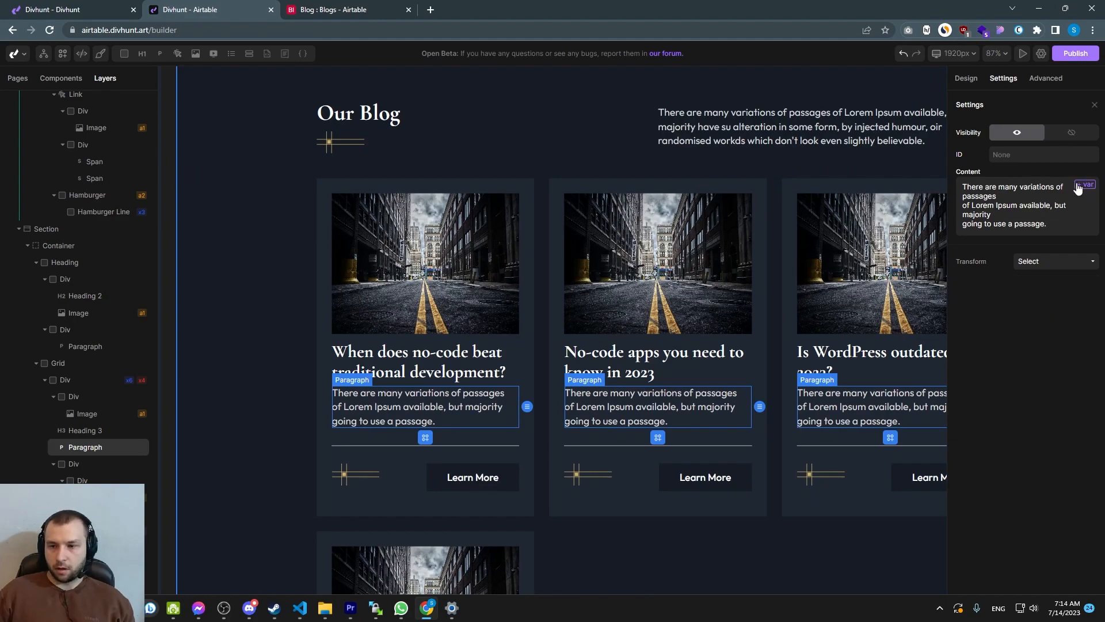
{"action": "left_click", "coordinate": [1076, 185]}
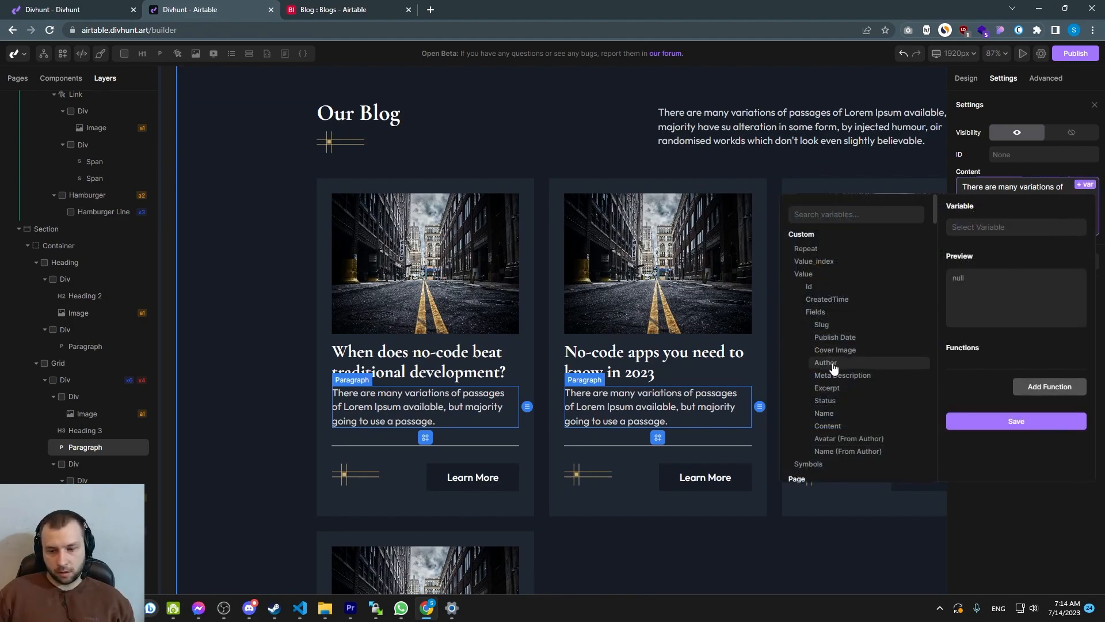
{"action": "left_click", "coordinate": [839, 389]}
{"action": "left_click", "coordinate": [1016, 460]}
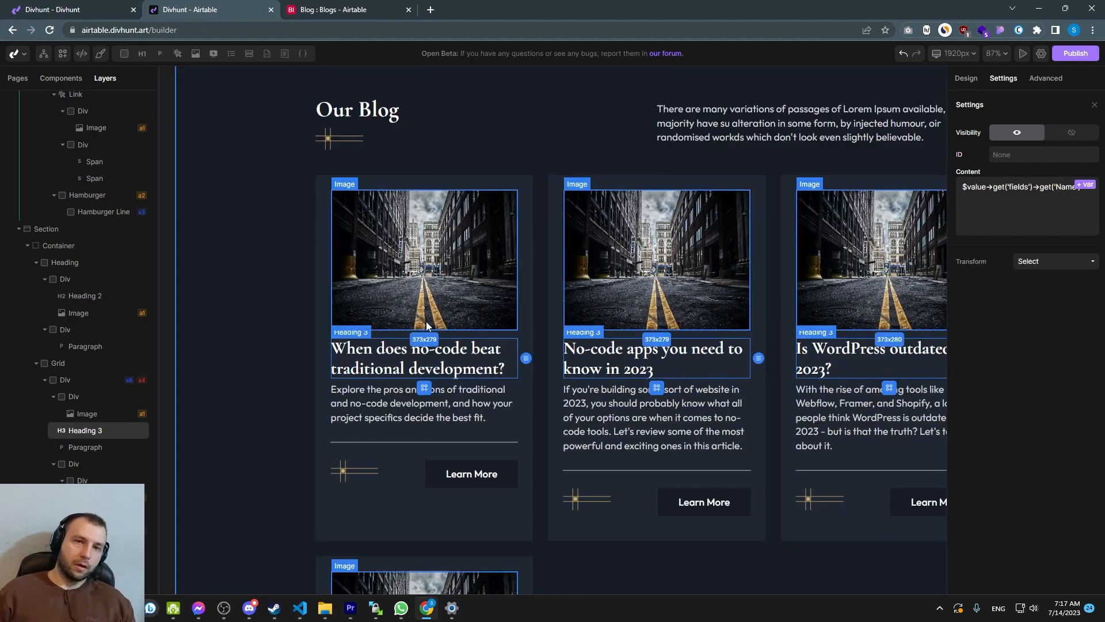
Duplicate the card's excerpt paragraph
{"action": "left_click", "coordinate": [426, 272]}
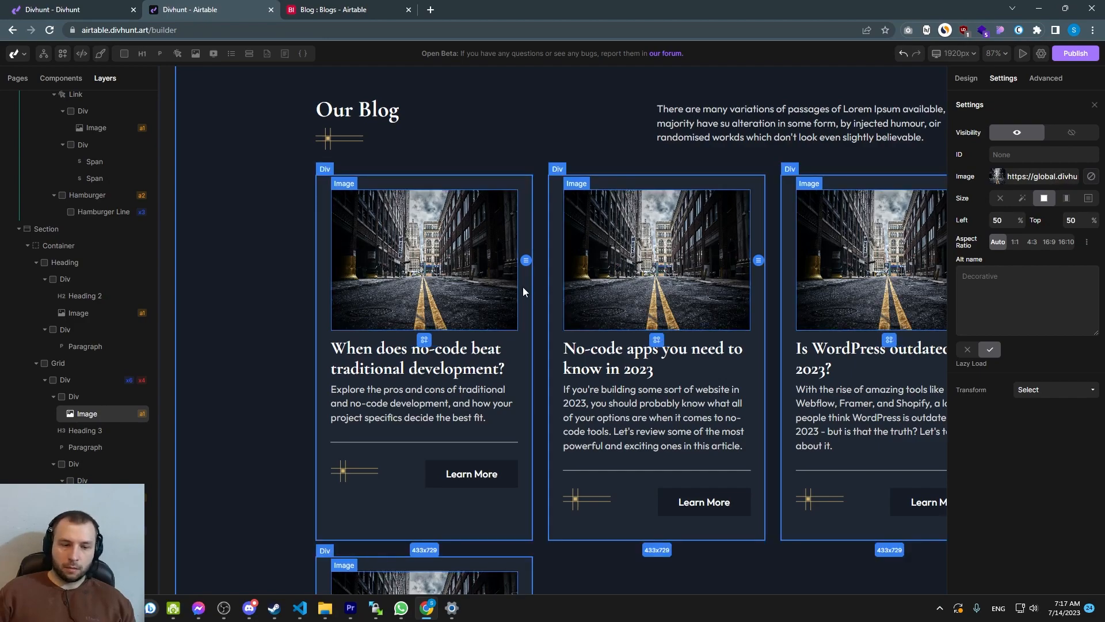
{"action": "left_click", "coordinate": [382, 397]}
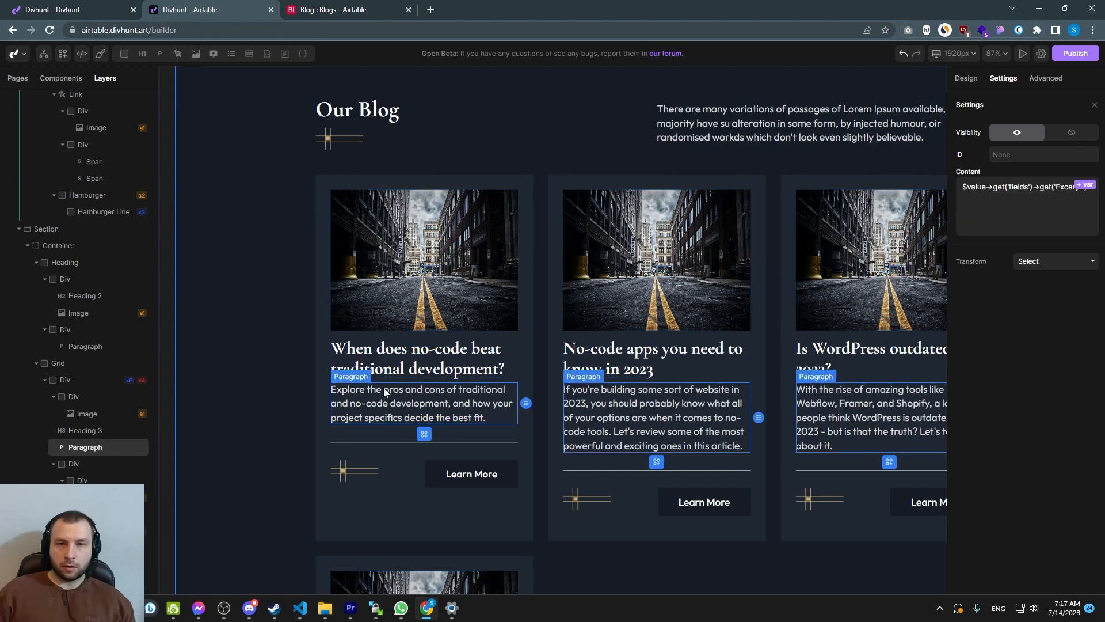
{"action": "left_click", "coordinate": [483, 294]}
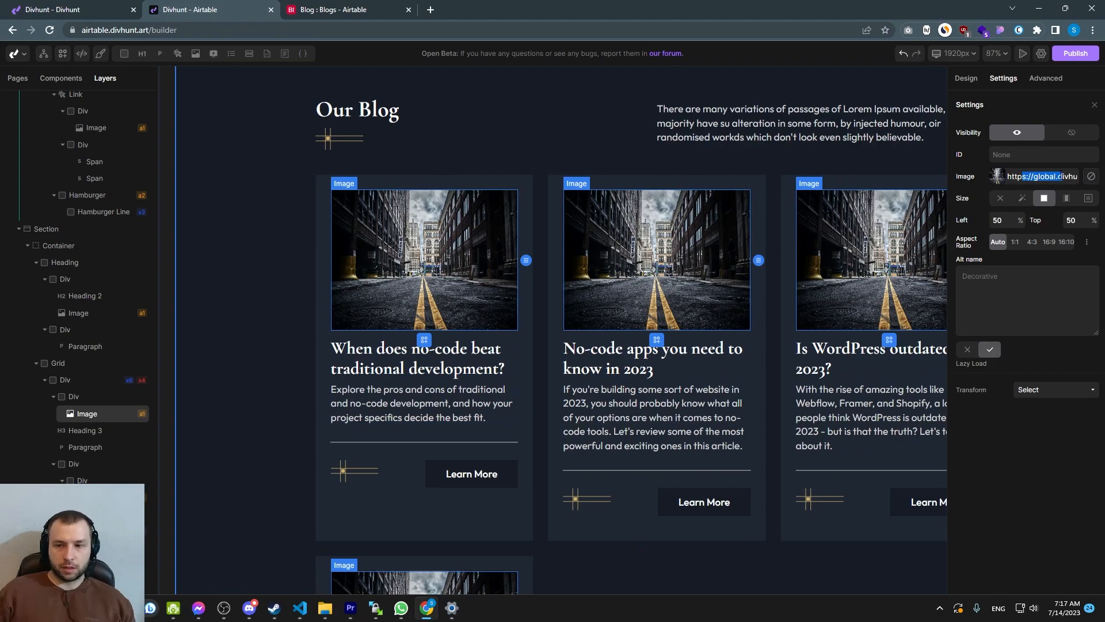
{"action": "left_click", "coordinate": [429, 403]}
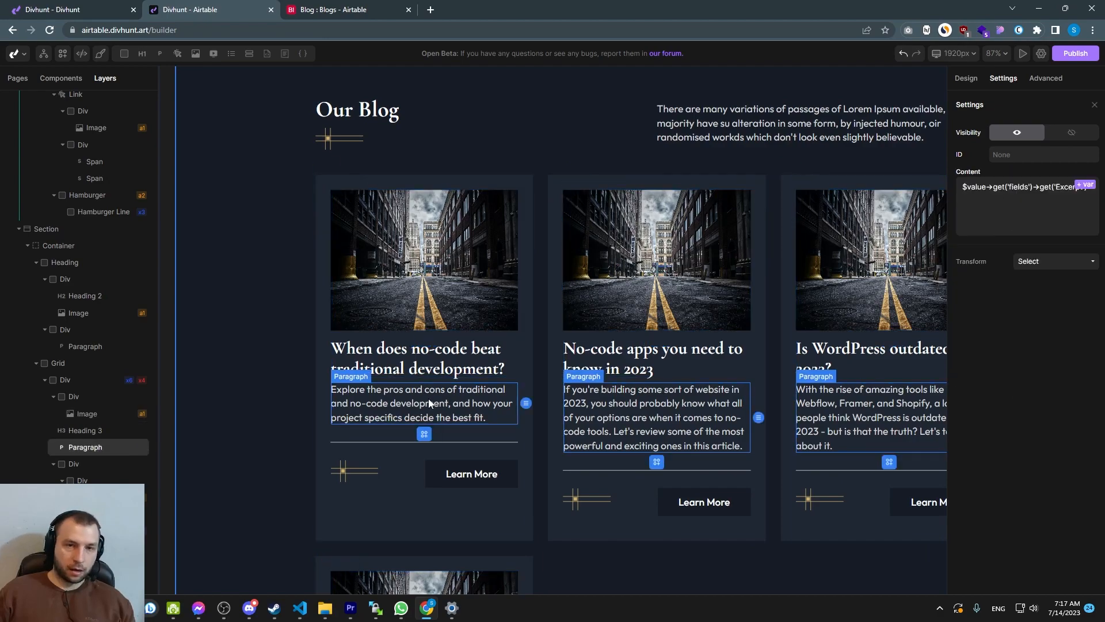
{"action": "key", "text": "ctrl+d"}
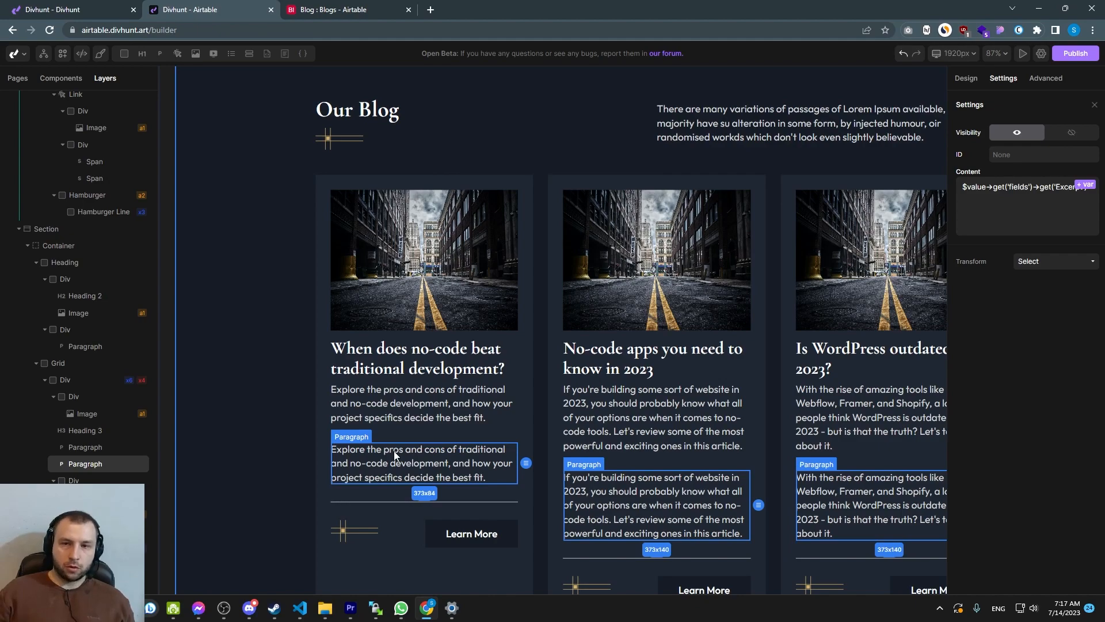
Open the variable picker for the duplicated paragraph's content
{"action": "left_click", "coordinate": [987, 231]}
{"action": "key", "text": "ctrl+a"}
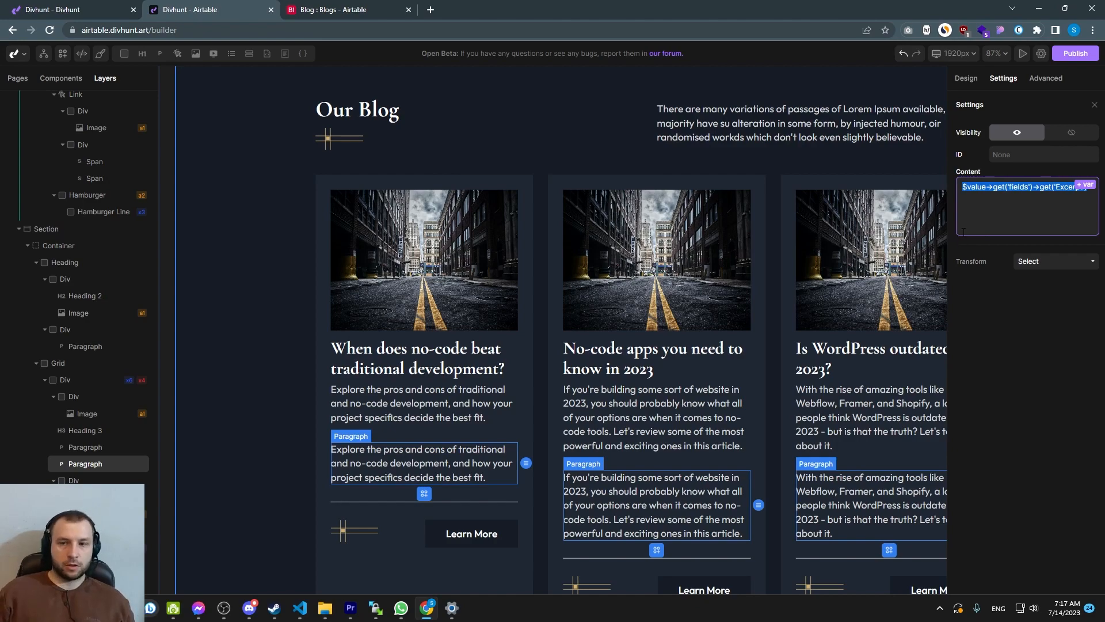
{"action": "left_click", "coordinate": [431, 413]}
{"action": "left_click", "coordinate": [383, 451]}
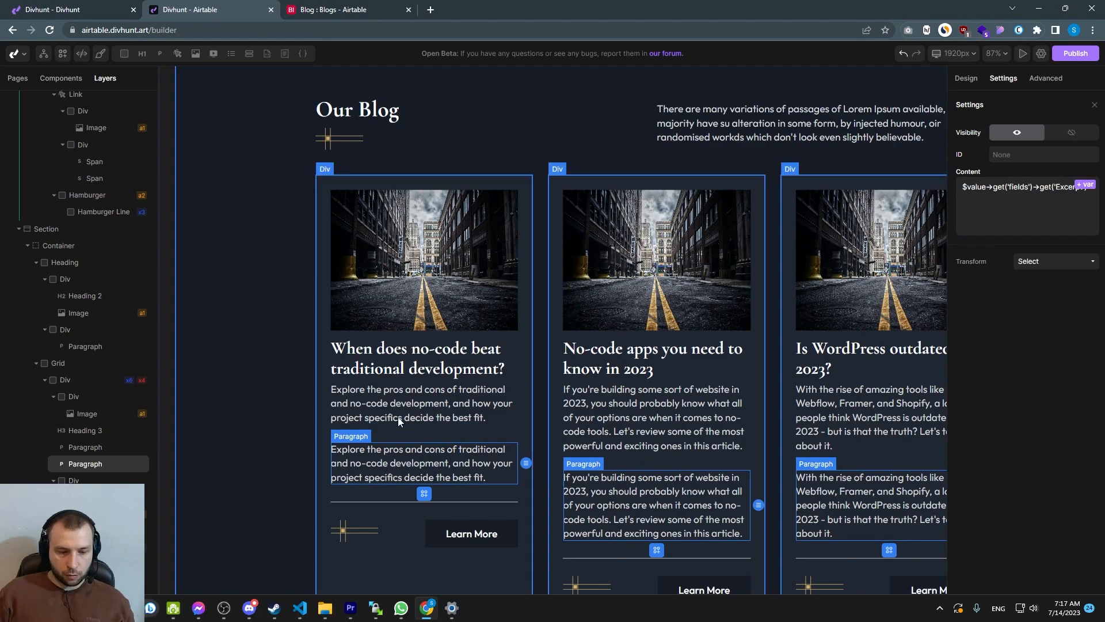
{"action": "left_click", "coordinate": [1085, 185]}
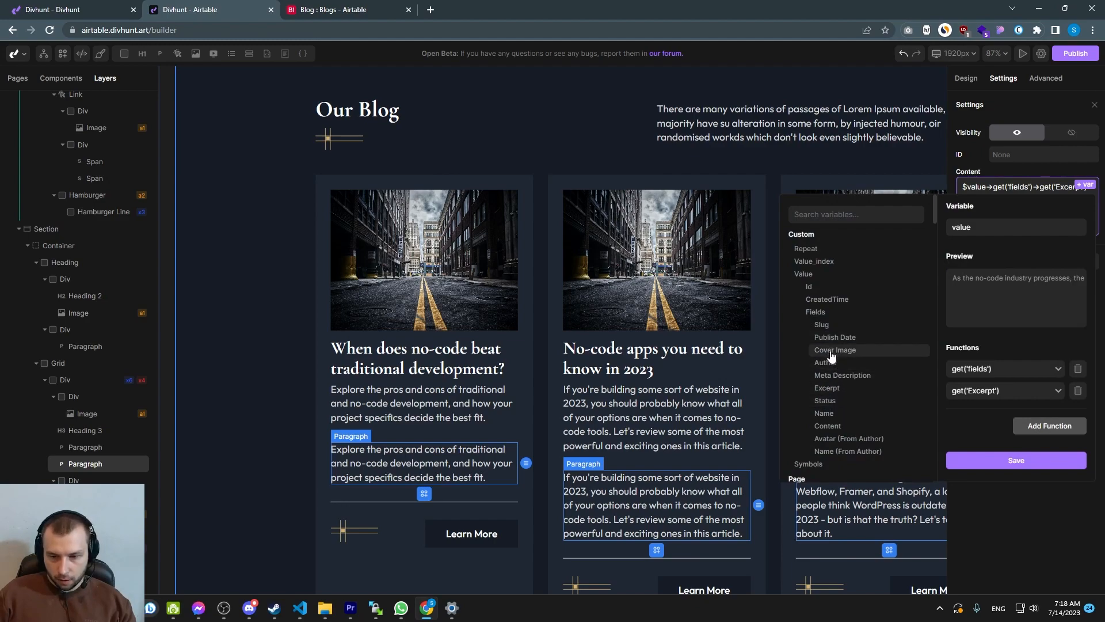
Switch the paragraph's variable to the Cover Image field and copy its preview JSON
{"action": "left_click", "coordinate": [852, 350]}
{"action": "left_click_drag", "start_coordinate": [951, 278], "coordinate": [983, 293]}
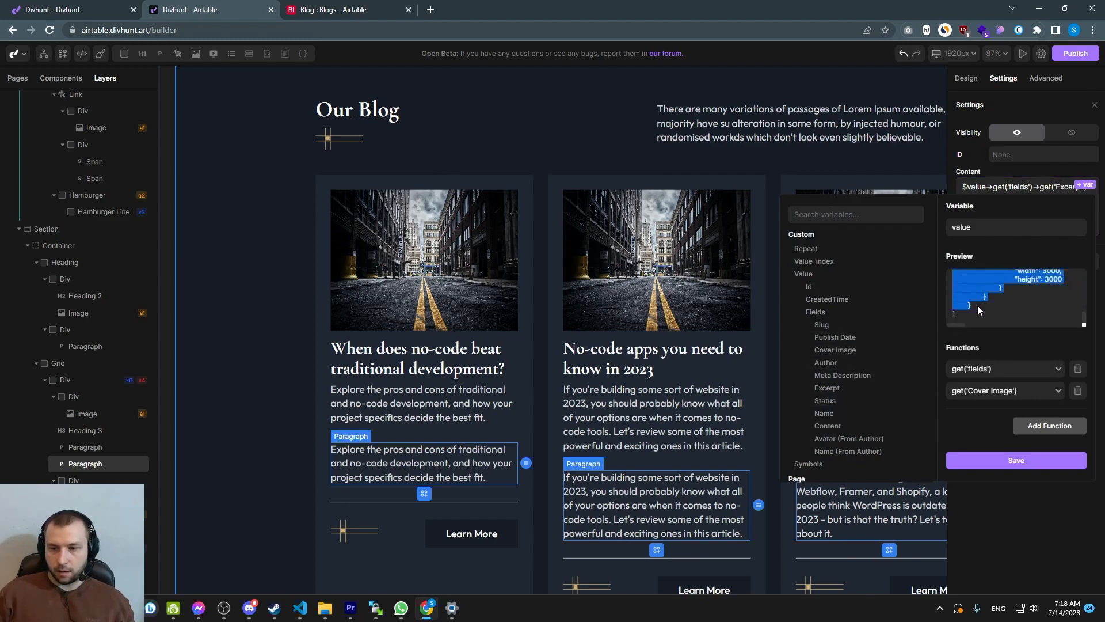
{"action": "key", "text": "ctrl+c"}
Search the web for a JSON viewer in a new tab
{"action": "scroll", "coordinate": [973, 311], "scroll_direction": "up", "scroll_amount": 5}
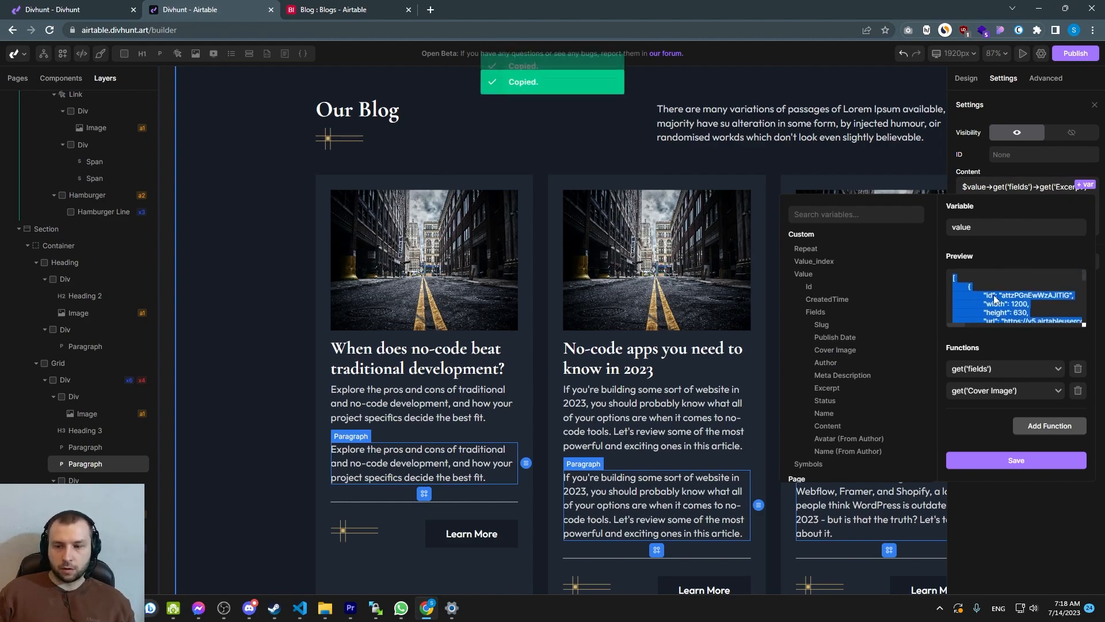
{"action": "left_click", "coordinate": [432, 10]}
{"action": "type", "text": "json viewer"}
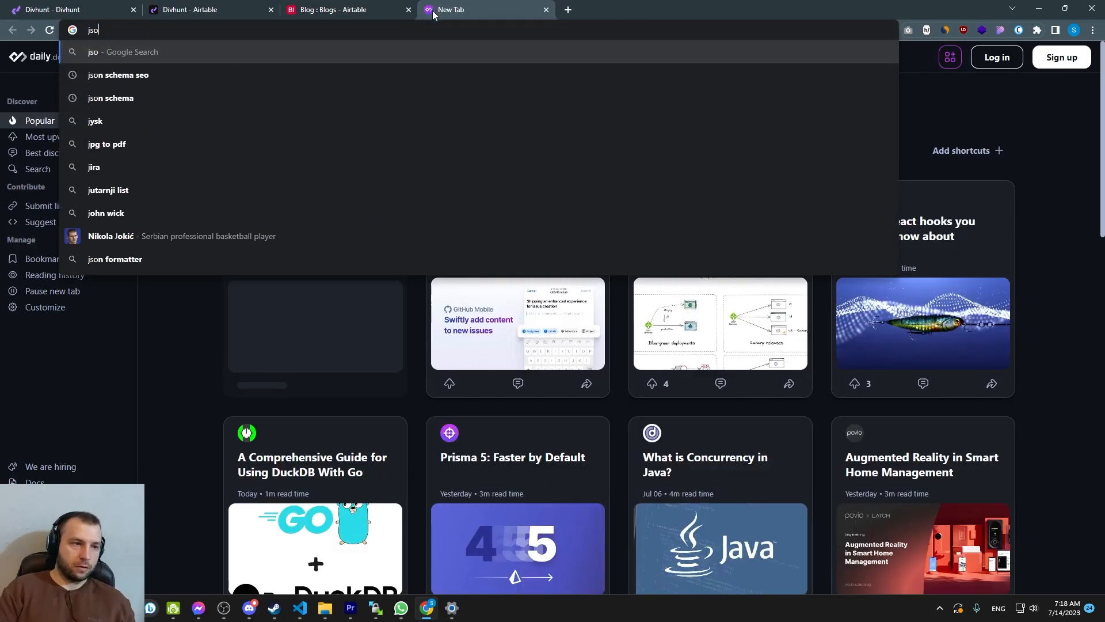
{"action": "key", "text": "Return"}
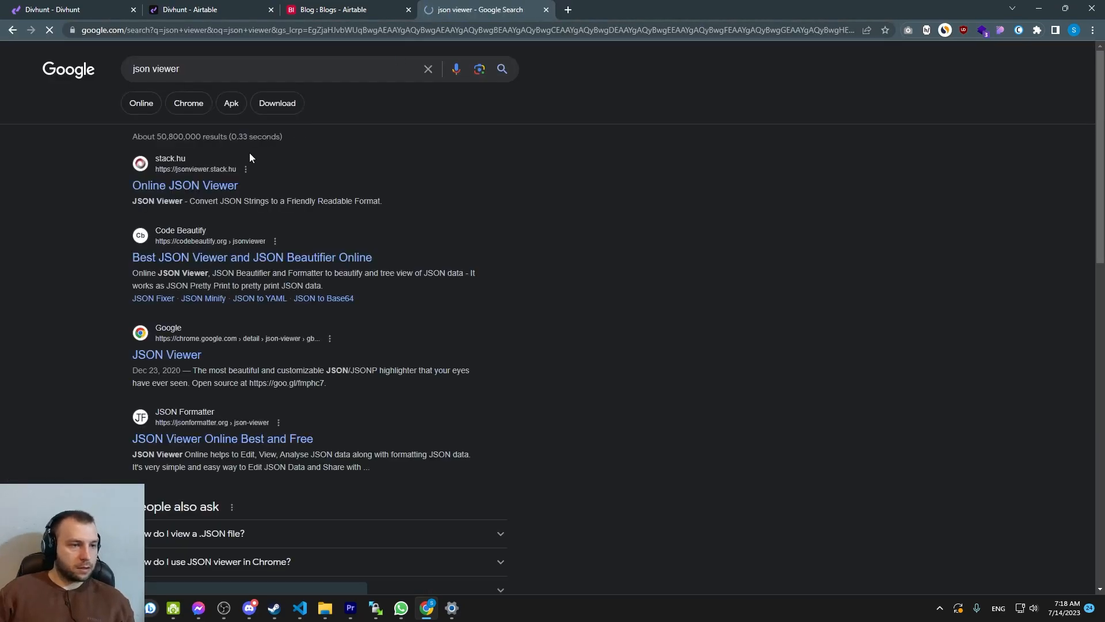
Paste the copied JSON into the online JSON viewer and examine its tree structure
{"action": "left_click", "coordinate": [196, 183]}
{"action": "key", "text": "ctrl+v"}
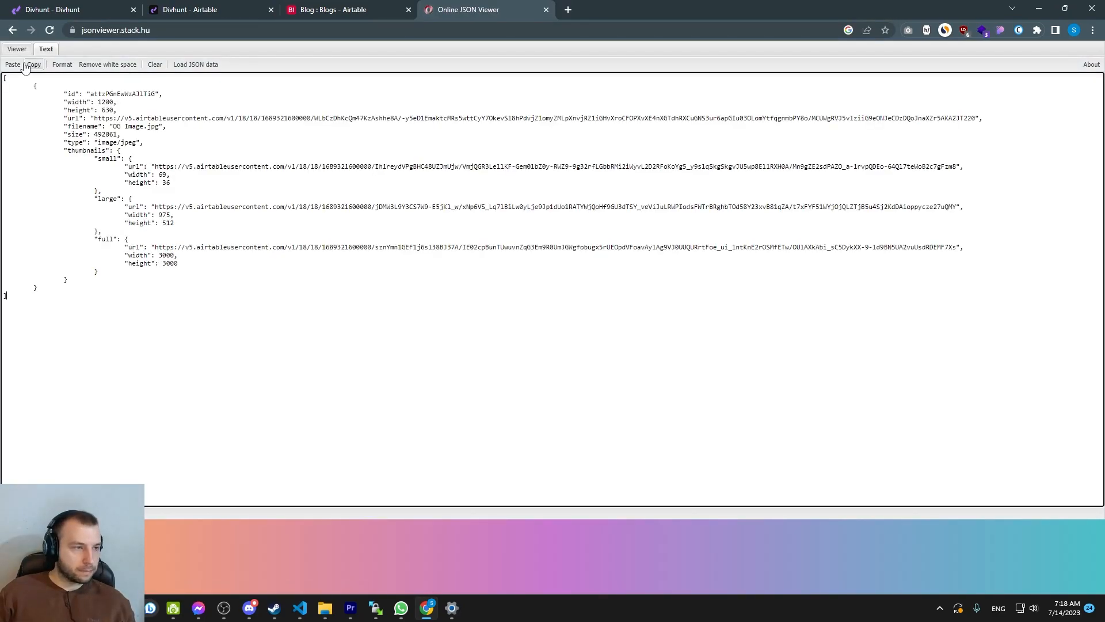
{"action": "left_click", "coordinate": [22, 49]}
{"action": "left_click", "coordinate": [15, 73]}
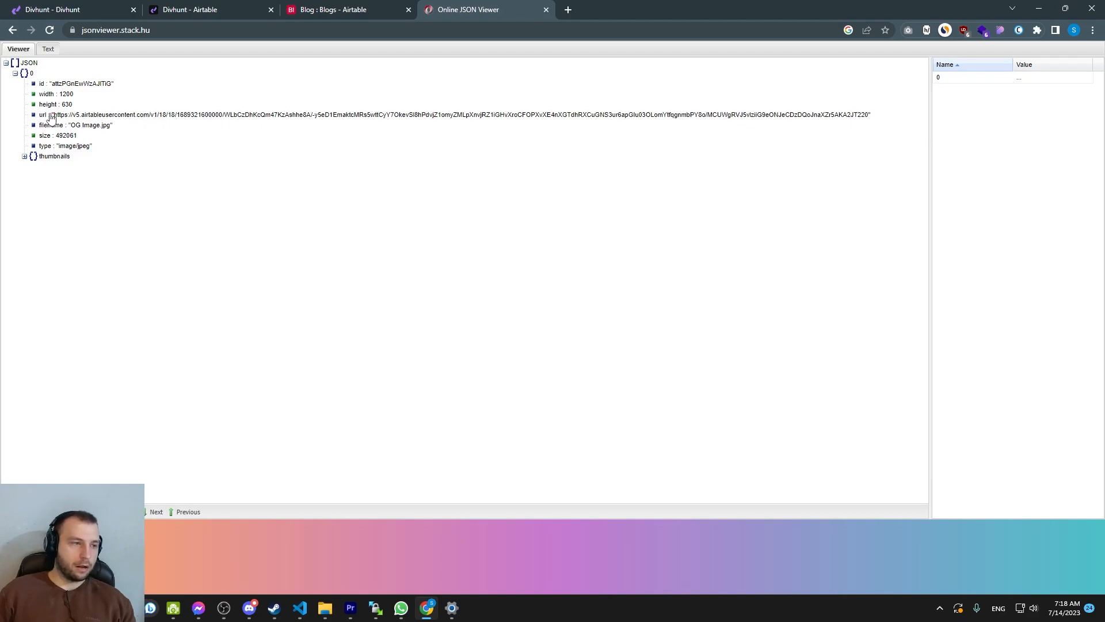
{"action": "left_click", "coordinate": [14, 73]}
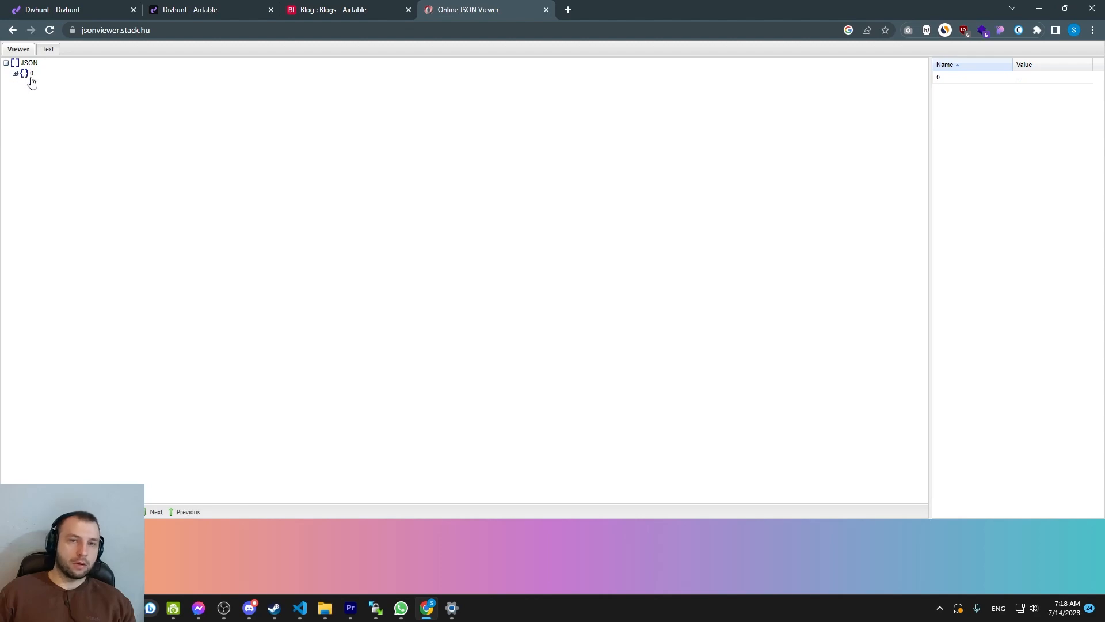
{"action": "left_click", "coordinate": [16, 74]}
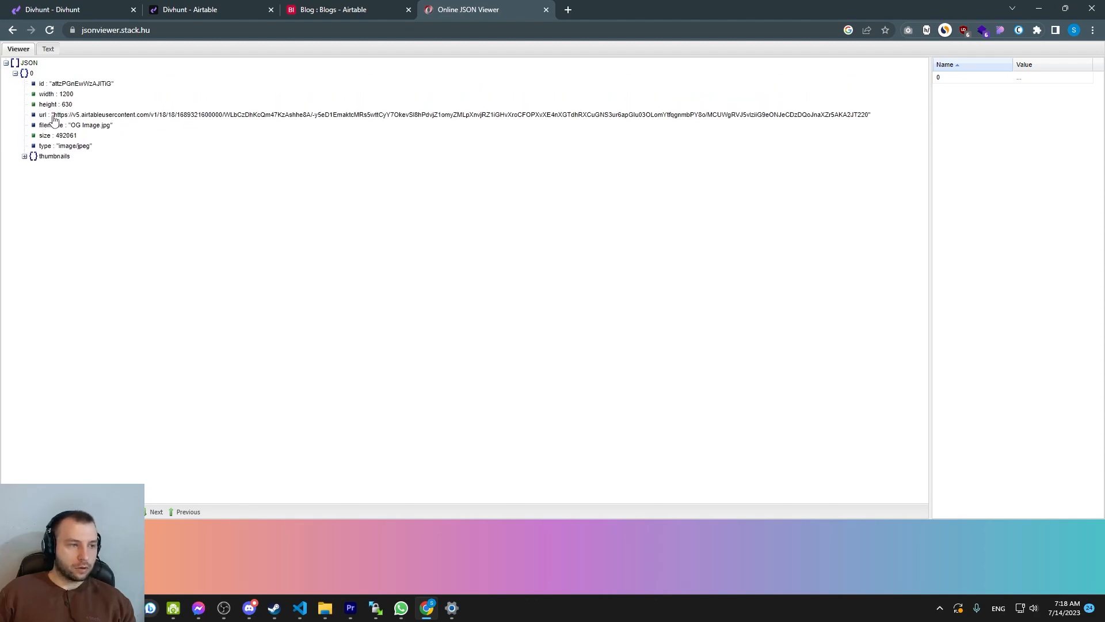
Add an index('0') function after the Cover Image getter in the paragraph's variable
{"action": "left_click", "coordinate": [190, 10]}
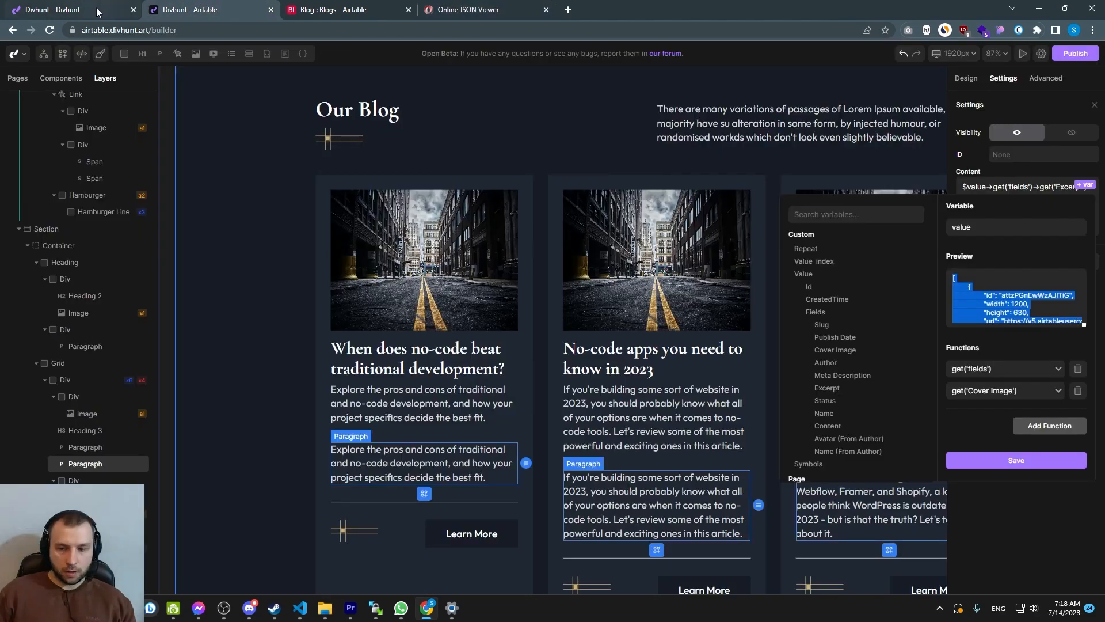
{"action": "left_click", "coordinate": [1036, 427]}
{"action": "left_click", "coordinate": [987, 412]}
{"action": "type", "text": "index"}
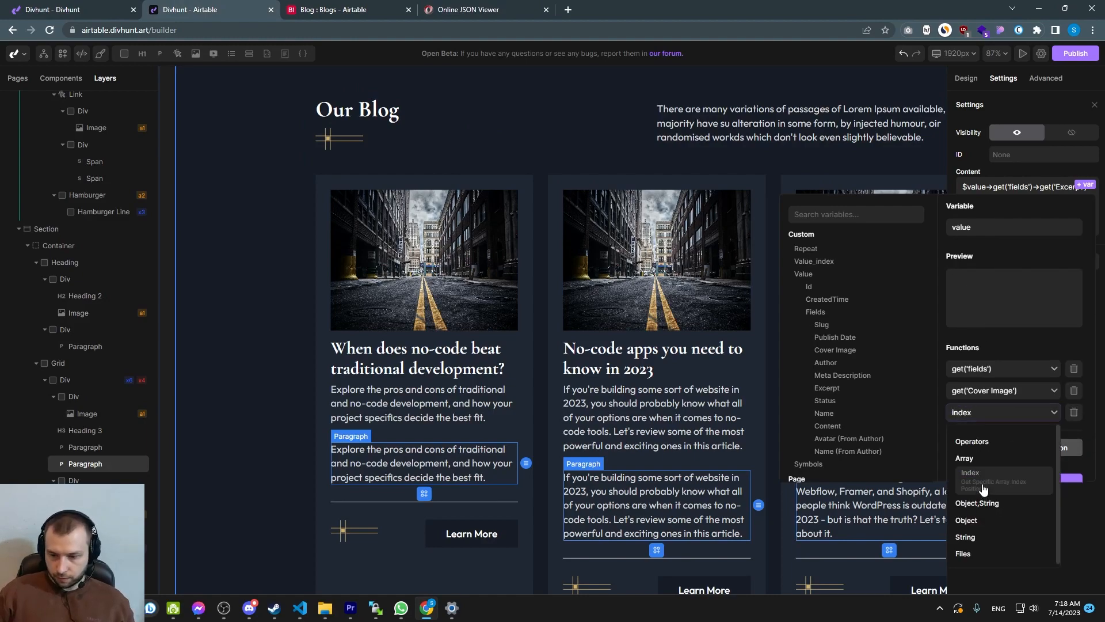
{"action": "left_click", "coordinate": [985, 488]}
{"action": "double_click", "coordinate": [979, 412]}
Add a get('url') function after the index and save the paragraph's variable binding
{"action": "left_click", "coordinate": [490, 9]}
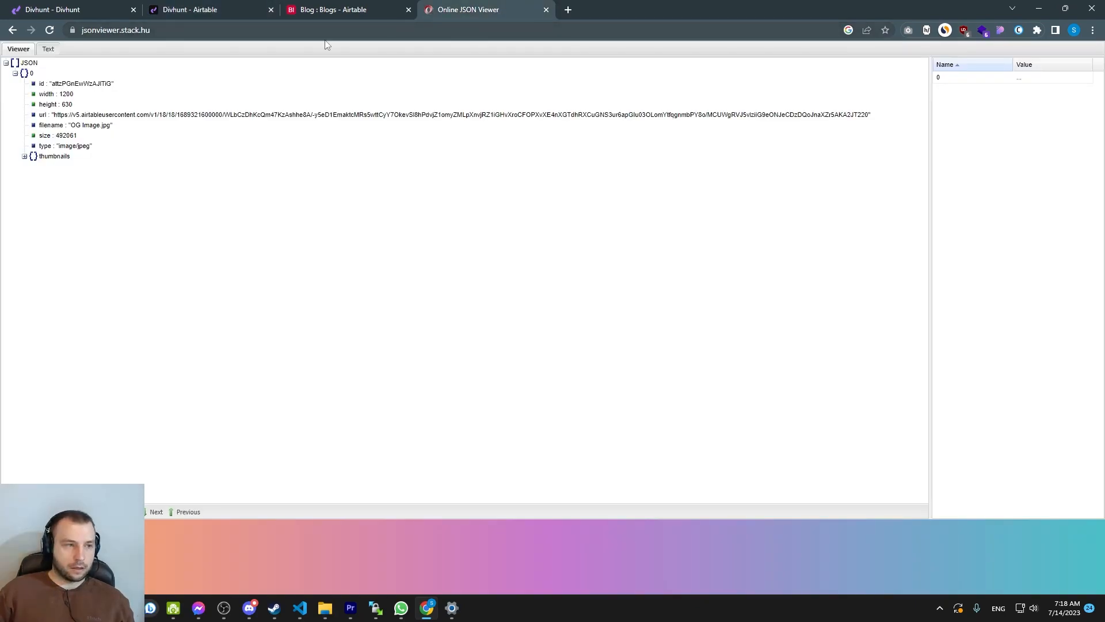
{"action": "left_click", "coordinate": [23, 74]}
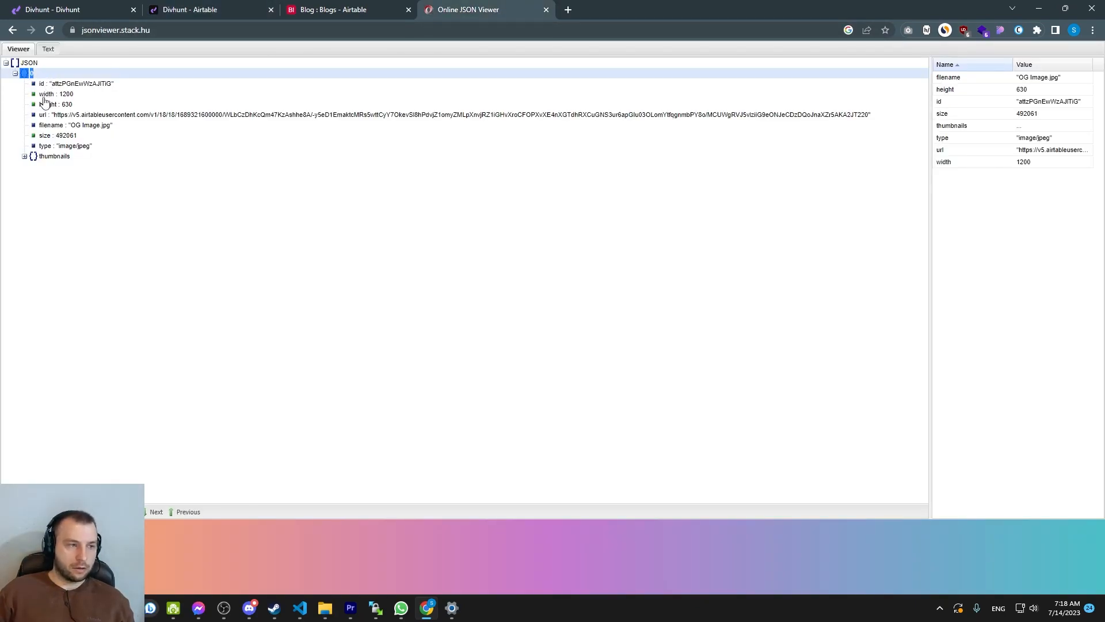
{"action": "left_click", "coordinate": [163, 6]}
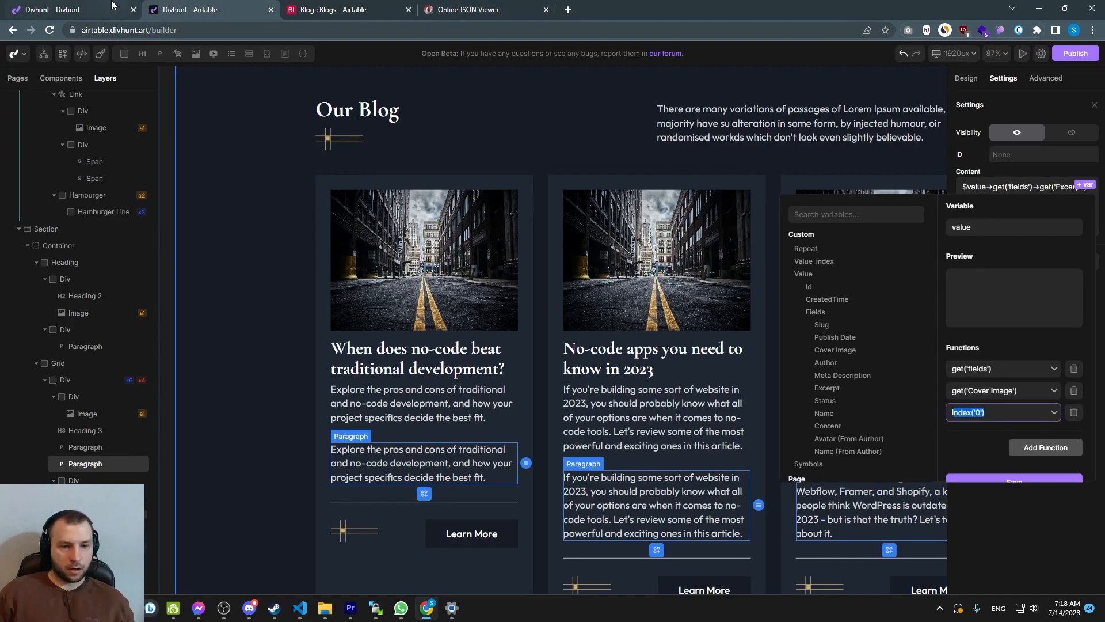
{"action": "left_click", "coordinate": [972, 437]}
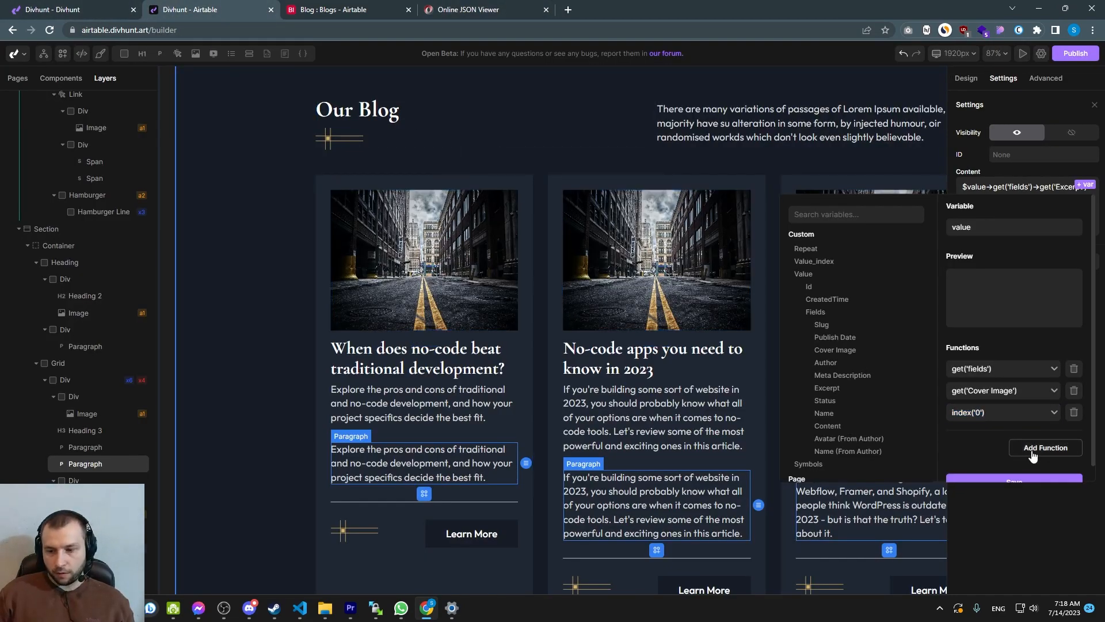
{"action": "left_click", "coordinate": [1032, 449]}
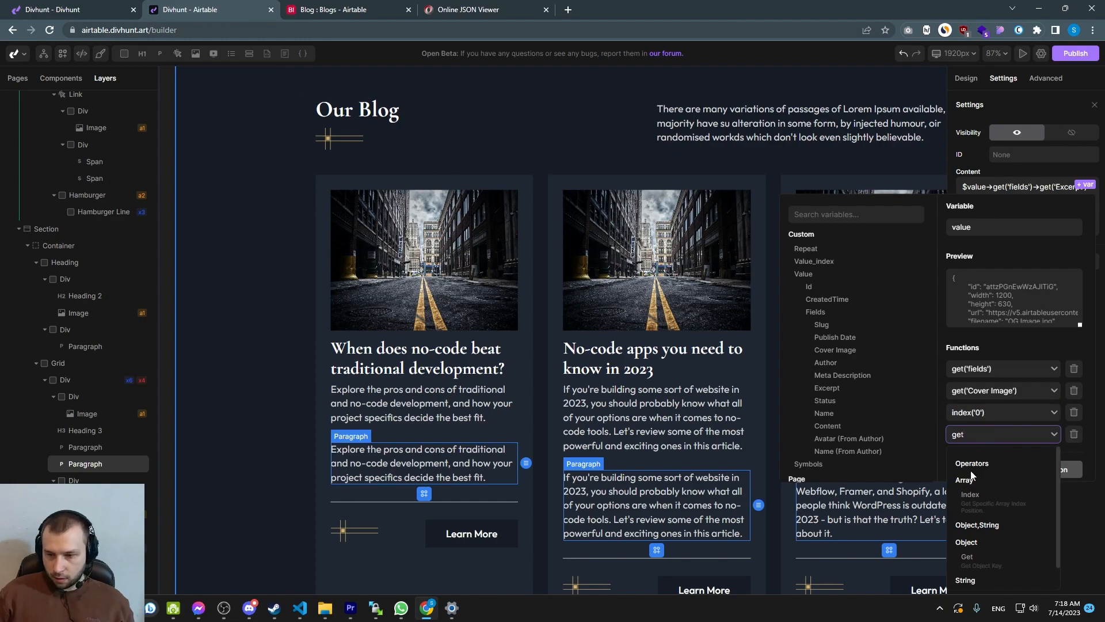
{"action": "scroll", "coordinate": [983, 449], "scroll_direction": "down", "scroll_amount": 1}
{"action": "left_click", "coordinate": [977, 556]}
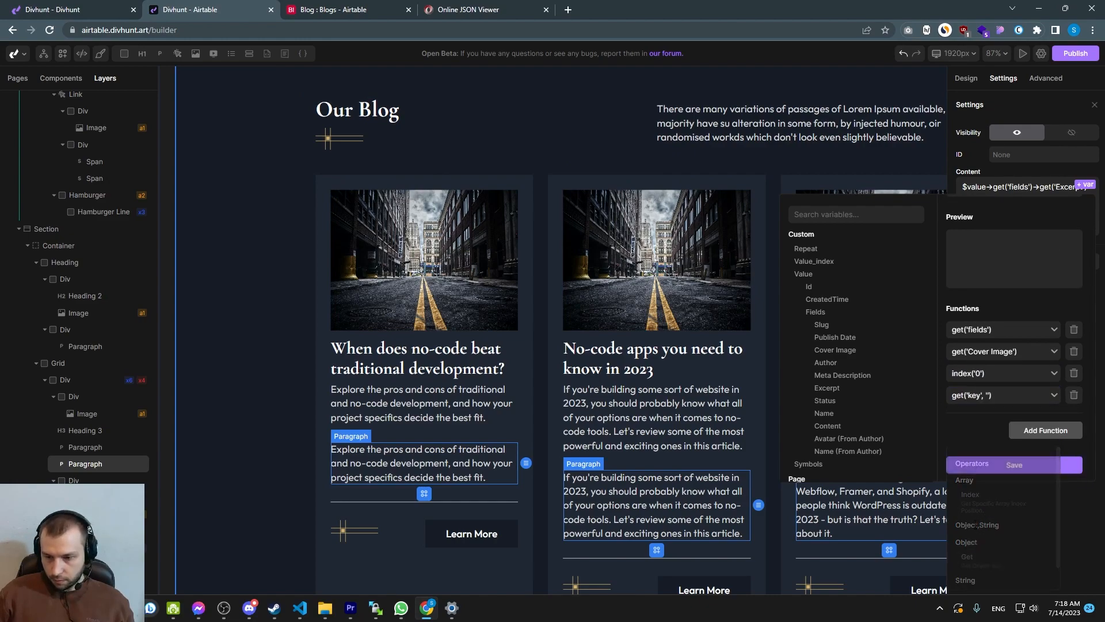
{"action": "left_click", "coordinate": [990, 395]}
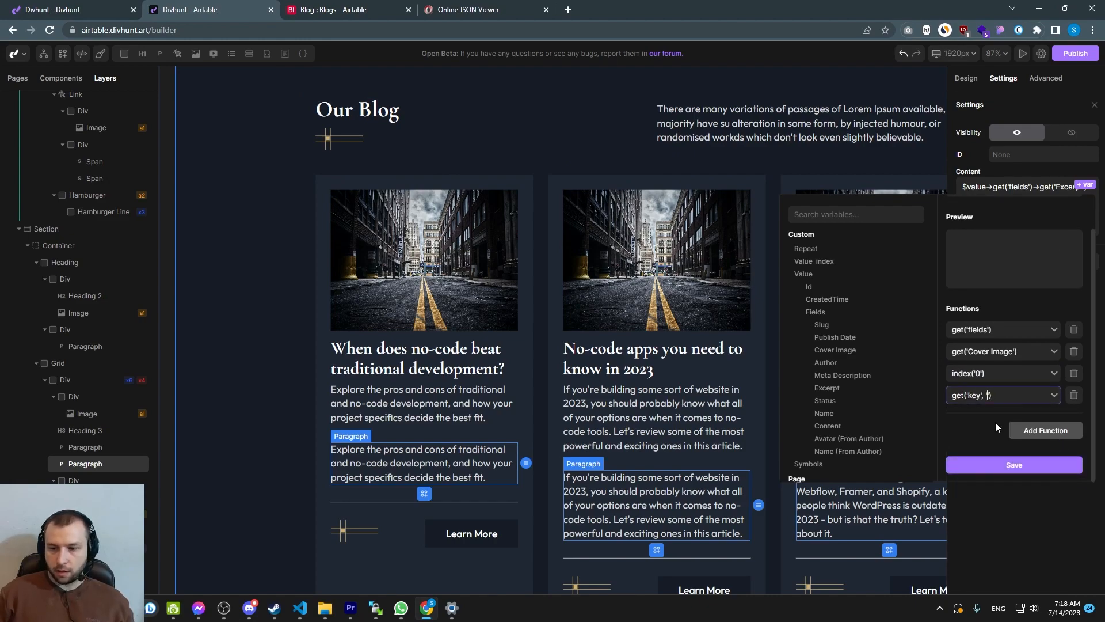
{"action": "double_click", "coordinate": [973, 395]}
{"action": "type", "text": "url"}
{"action": "left_click", "coordinate": [975, 425]}
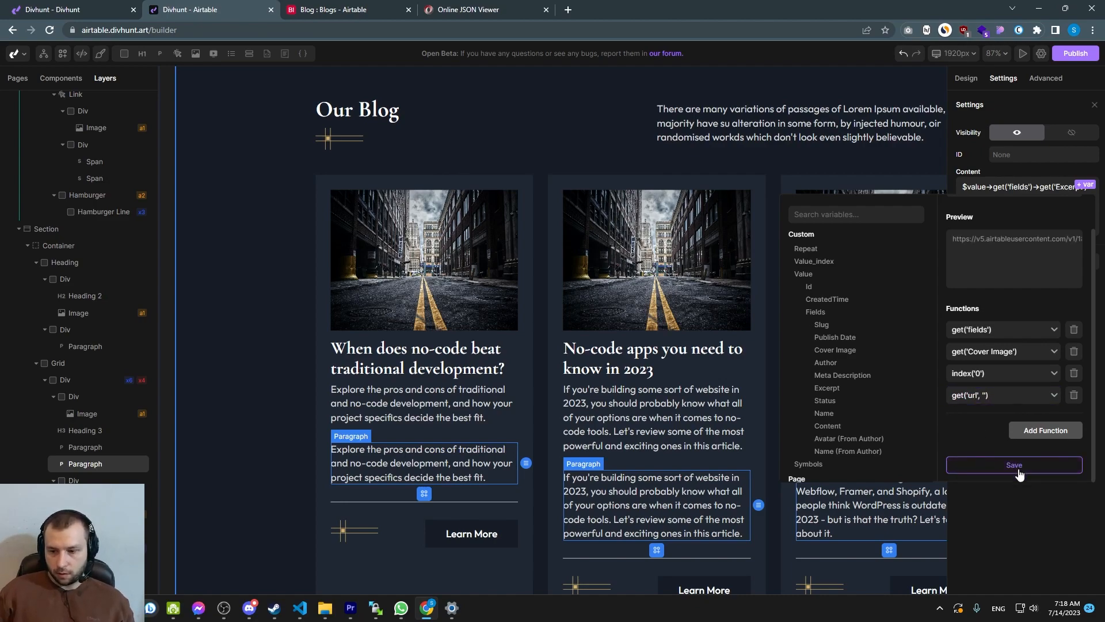
{"action": "left_click", "coordinate": [1014, 466]}
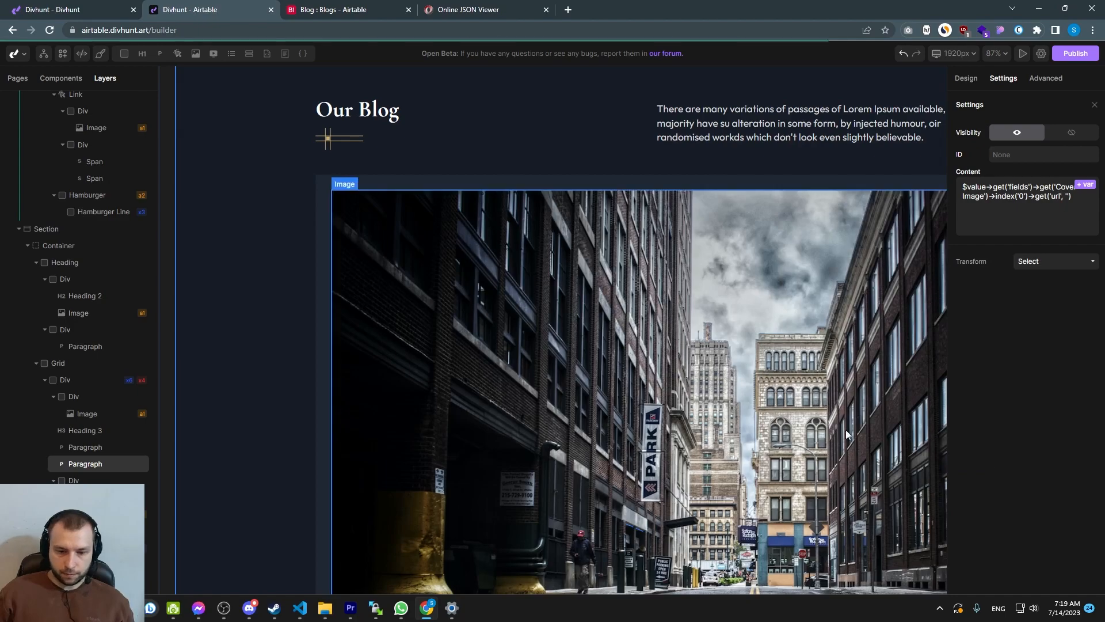
Copy the cover image URL expression and paste it as the first card image's source
{"action": "scroll", "coordinate": [683, 348], "scroll_direction": "down", "scroll_amount": 5}
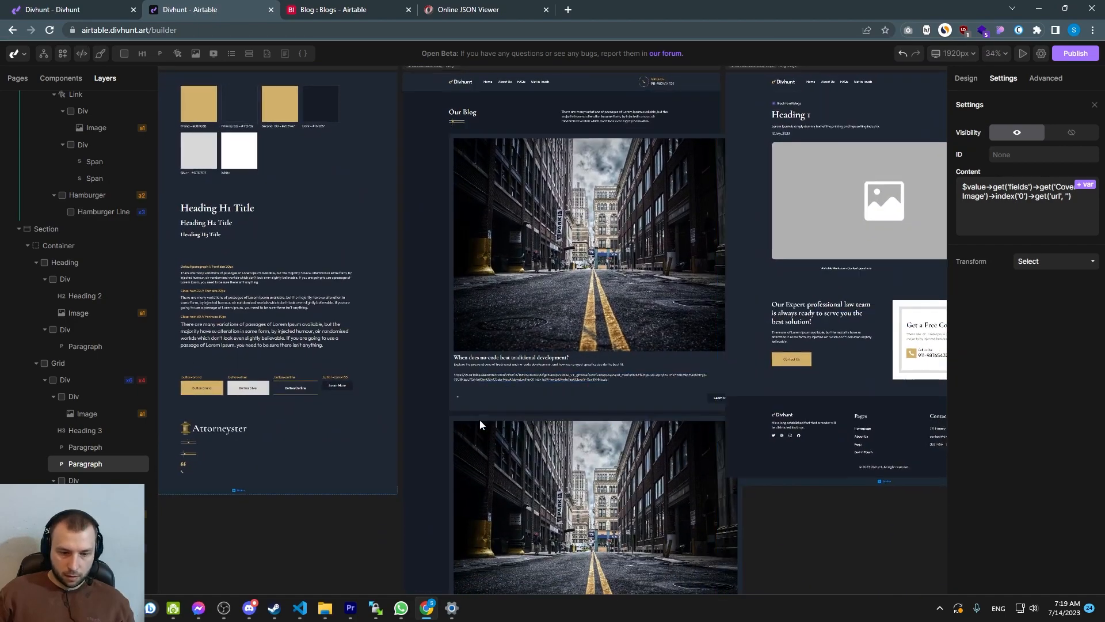
{"action": "scroll", "coordinate": [479, 419], "scroll_direction": "up", "scroll_amount": 5}
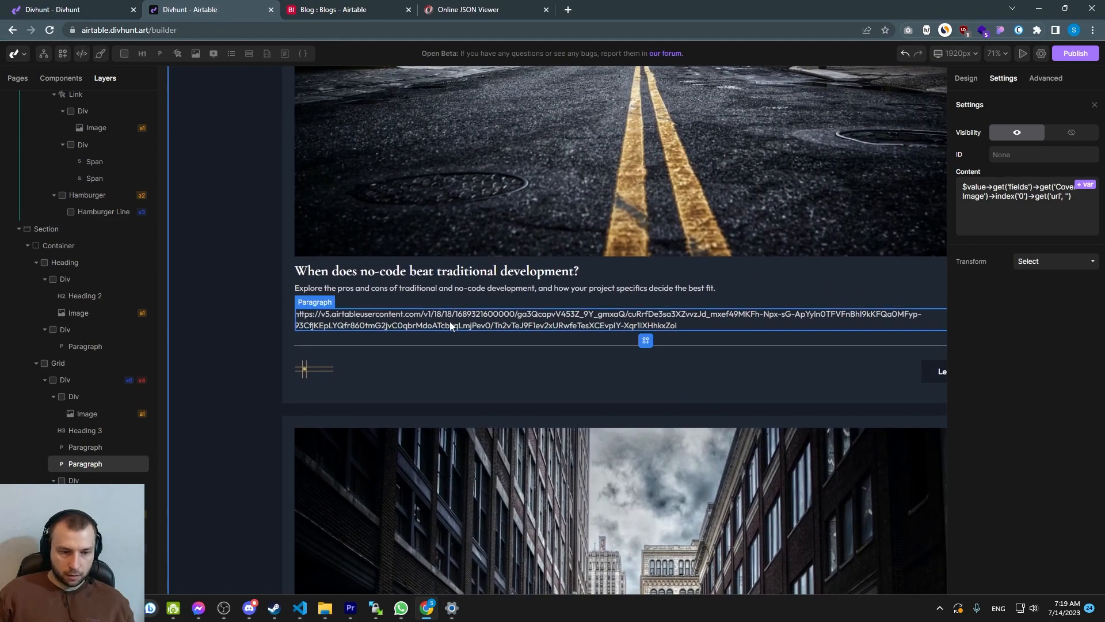
{"action": "left_click_drag", "start_coordinate": [1071, 198], "coordinate": [965, 186]}
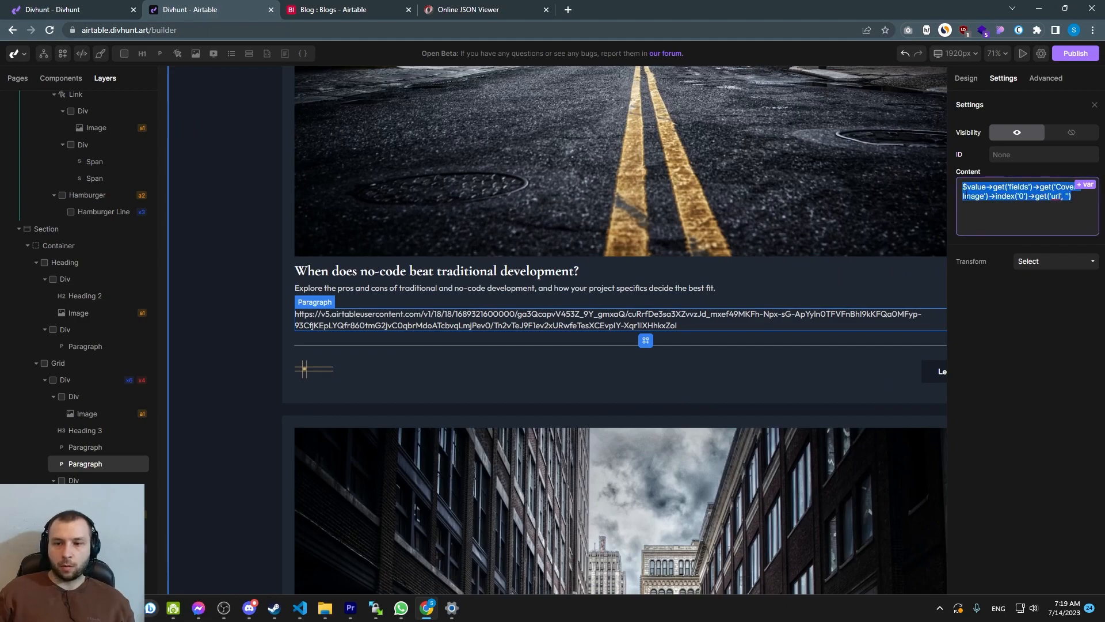
{"action": "left_click", "coordinate": [472, 191]}
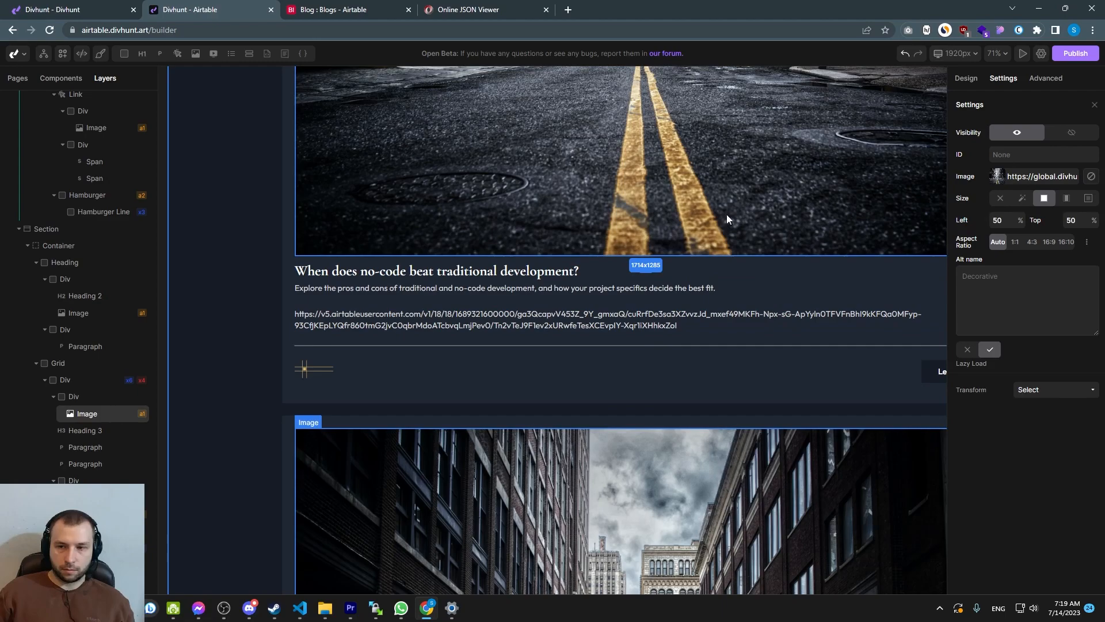
{"action": "scroll", "coordinate": [727, 213], "scroll_direction": "down", "scroll_amount": 2}
{"action": "triple_click", "coordinate": [1025, 177]}
{"action": "key", "text": "BackSpace"}
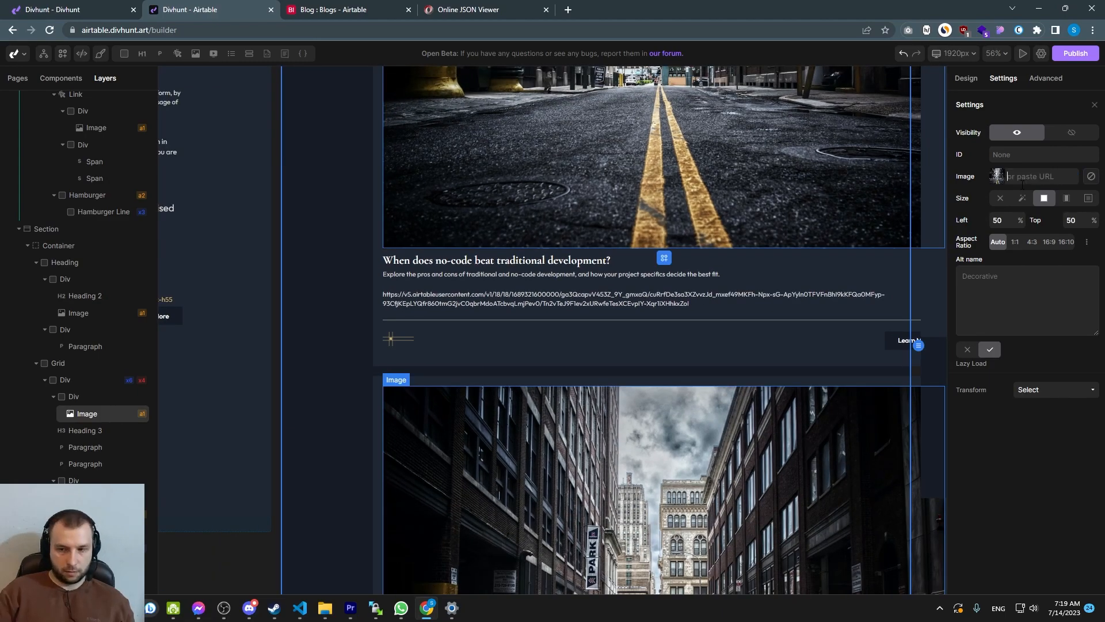
{"action": "key", "text": "ctrl+v"}
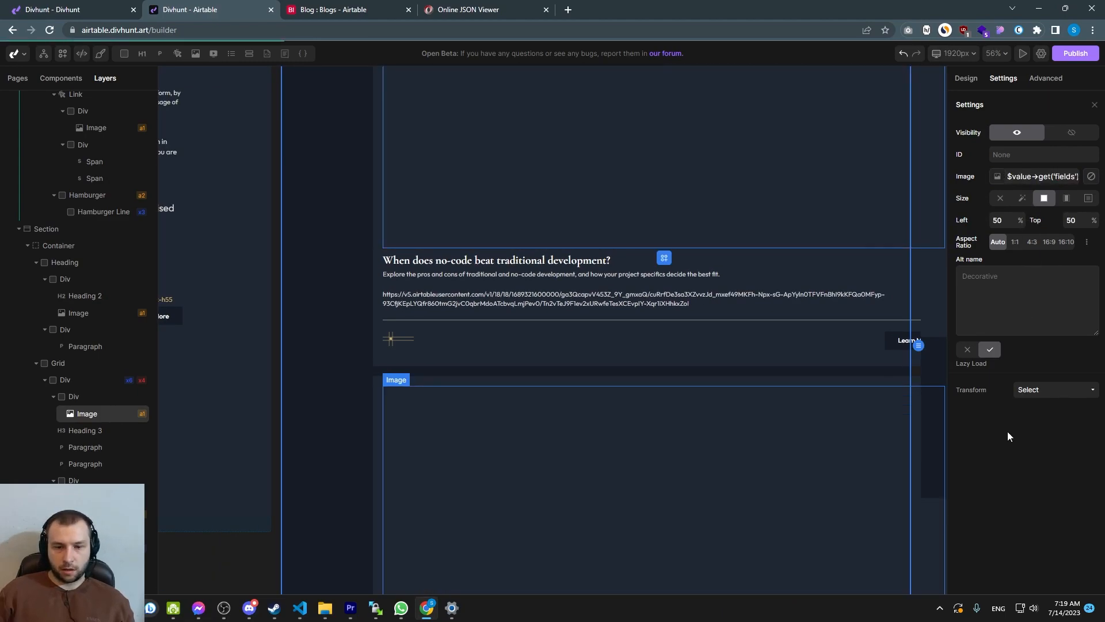
Remove the temporary URL paragraph from the first blog card
{"action": "scroll", "coordinate": [749, 290], "scroll_direction": "down", "scroll_amount": 3}
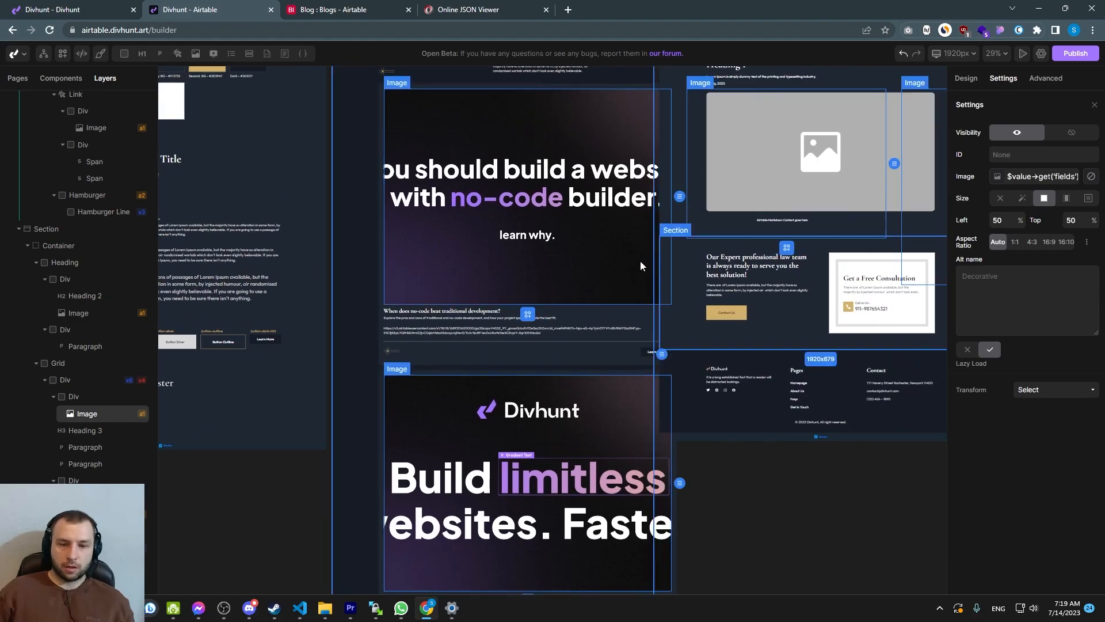
{"action": "scroll", "coordinate": [455, 358], "scroll_direction": "up", "scroll_amount": 3}
{"action": "left_click", "coordinate": [432, 343]}
{"action": "right_click", "coordinate": [430, 343]}
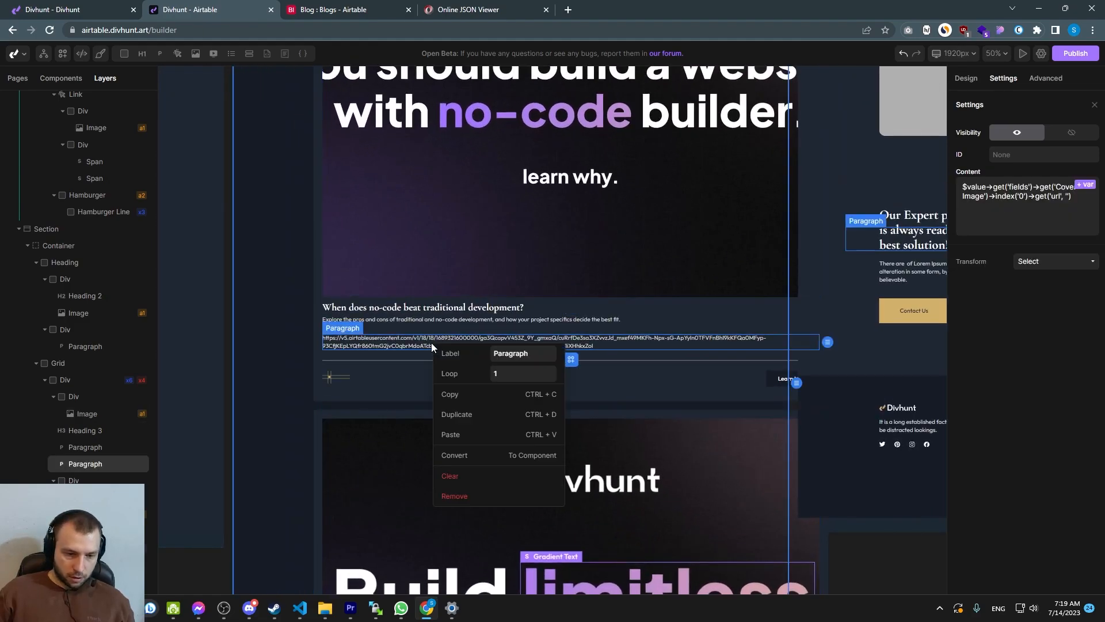
{"action": "left_click", "coordinate": [449, 495]}
Review the blog cards, the Learn More link settings, and the Blog Single page layout
{"action": "scroll", "coordinate": [475, 351], "scroll_direction": "down", "scroll_amount": 3}
{"action": "scroll", "coordinate": [503, 359], "scroll_direction": "up", "scroll_amount": 6}
{"action": "scroll", "coordinate": [525, 261], "scroll_direction": "down", "scroll_amount": 4}
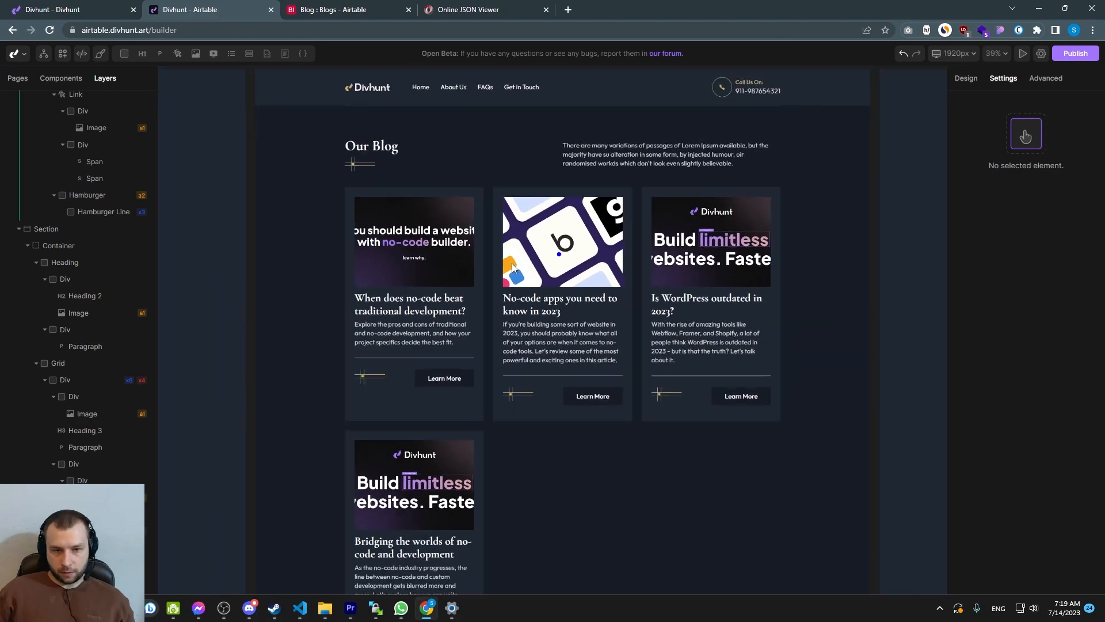
{"action": "left_click", "coordinate": [537, 383]}
{"action": "scroll", "coordinate": [538, 383], "scroll_direction": "down", "scroll_amount": 3}
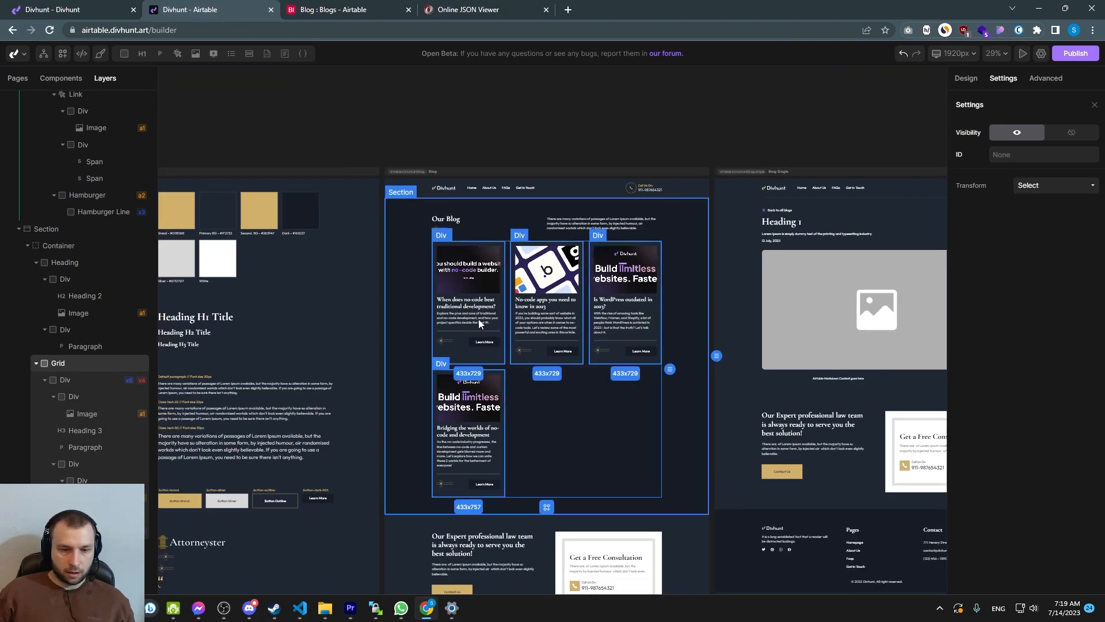
{"action": "scroll", "coordinate": [614, 375], "scroll_direction": "up", "scroll_amount": 3}
{"action": "left_click", "coordinate": [637, 334]}
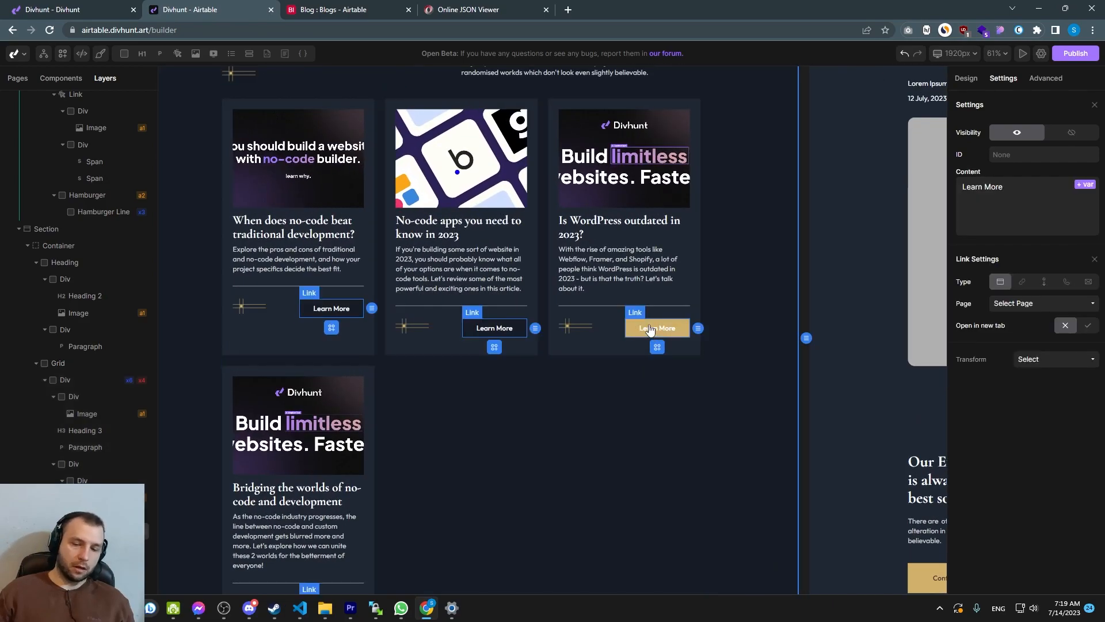
{"action": "scroll", "coordinate": [651, 372], "scroll_direction": "down", "scroll_amount": 3}
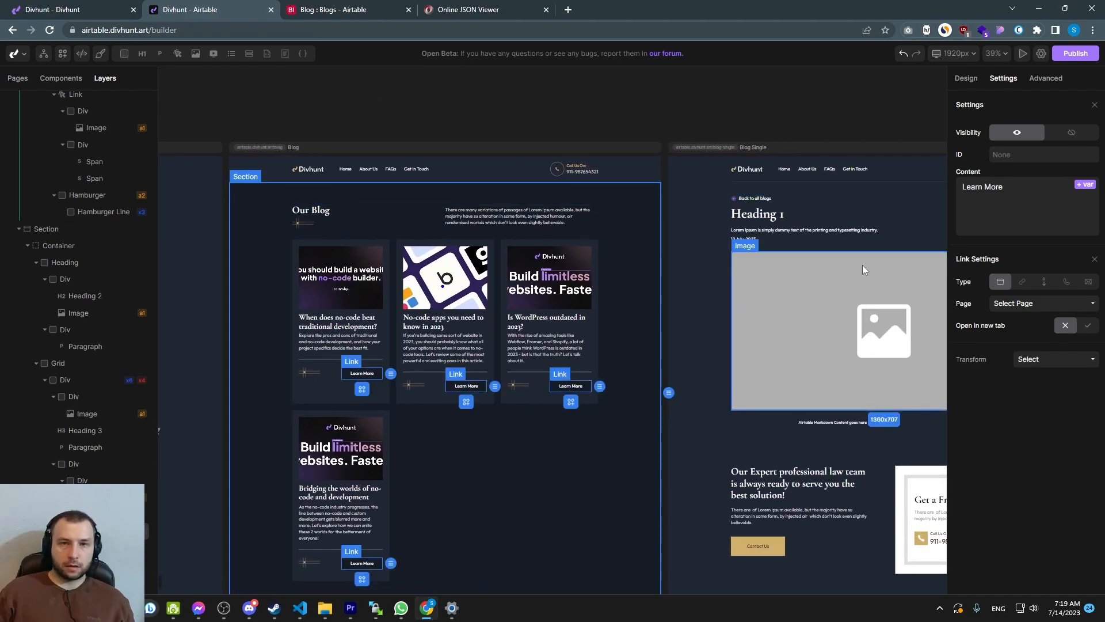
{"action": "left_click_drag", "start_coordinate": [863, 266], "coordinate": [489, 277]}
{"action": "scroll", "coordinate": [521, 246], "scroll_direction": "up", "scroll_amount": 1}
{"action": "scroll", "coordinate": [520, 245], "scroll_direction": "up", "scroll_amount": 1}
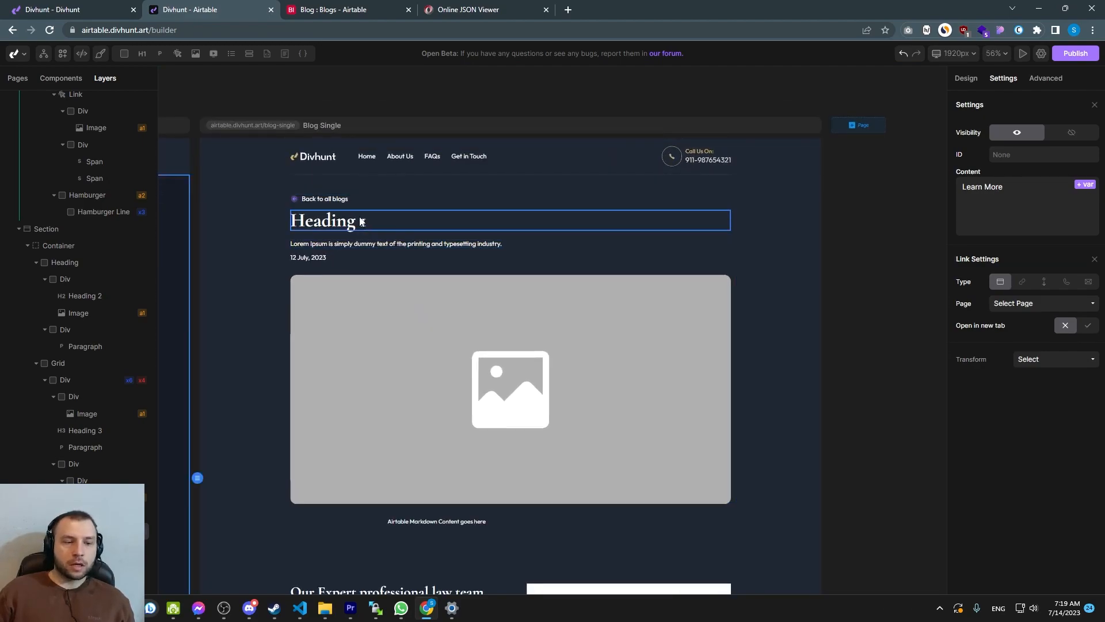
{"action": "left_click", "coordinate": [340, 227]}
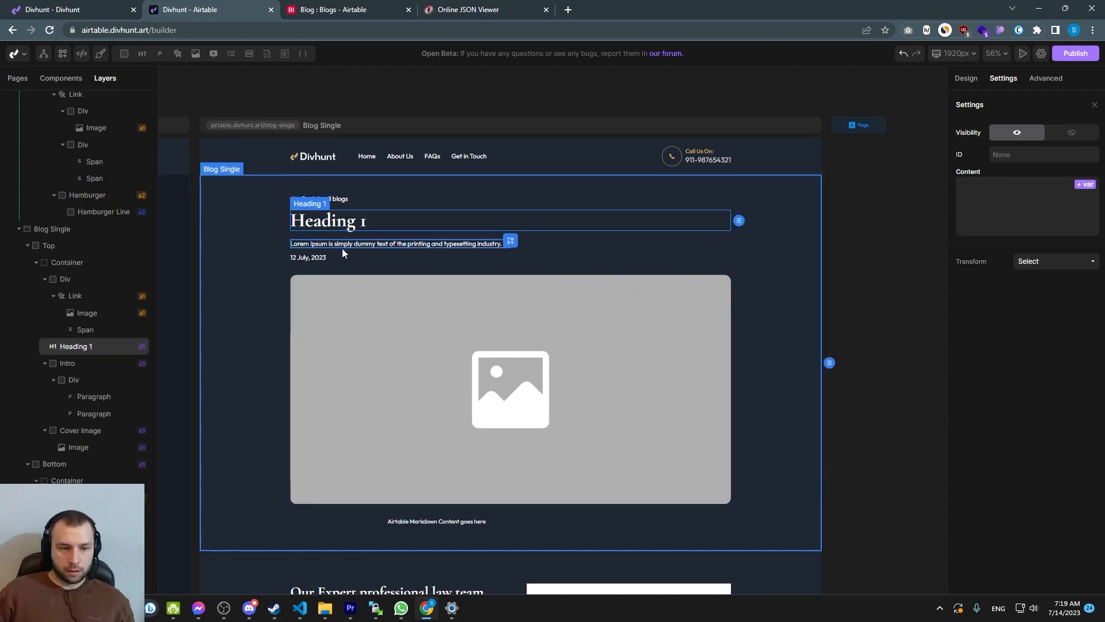
{"action": "left_click", "coordinate": [1084, 184]}
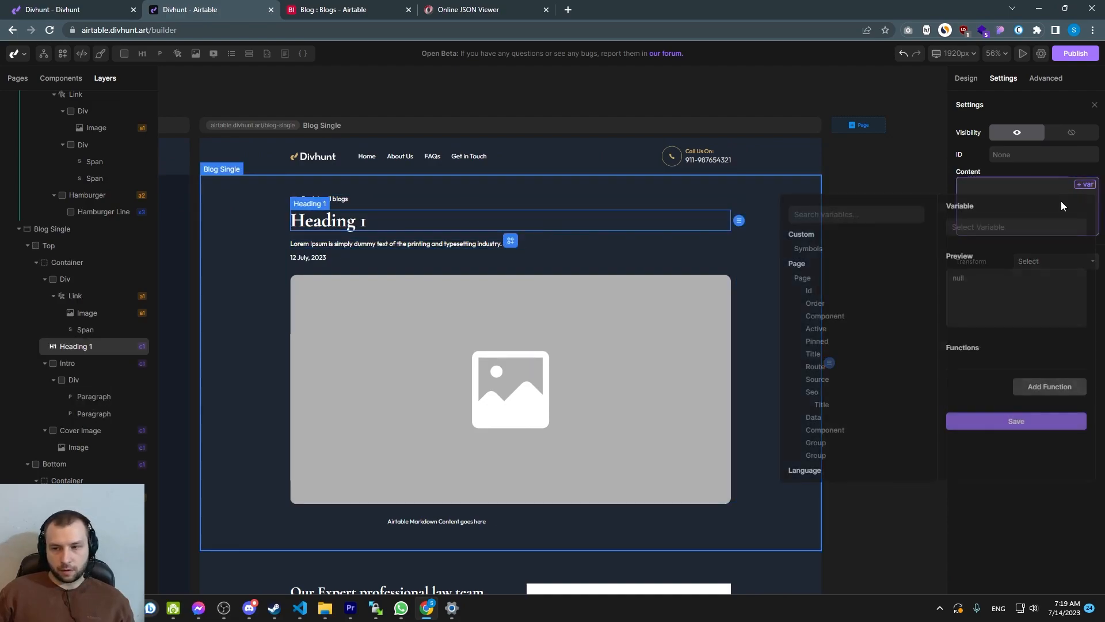
{"action": "scroll", "coordinate": [834, 344], "scroll_direction": "up", "scroll_amount": 1}
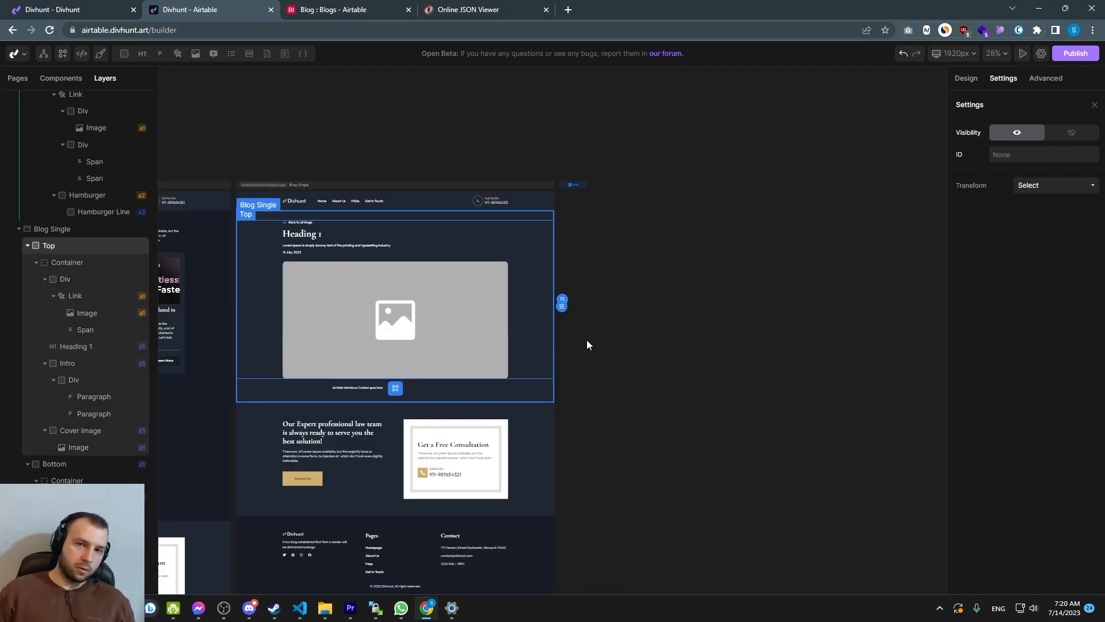
{"action": "scroll", "coordinate": [382, 271], "scroll_direction": "up", "scroll_amount": 3}
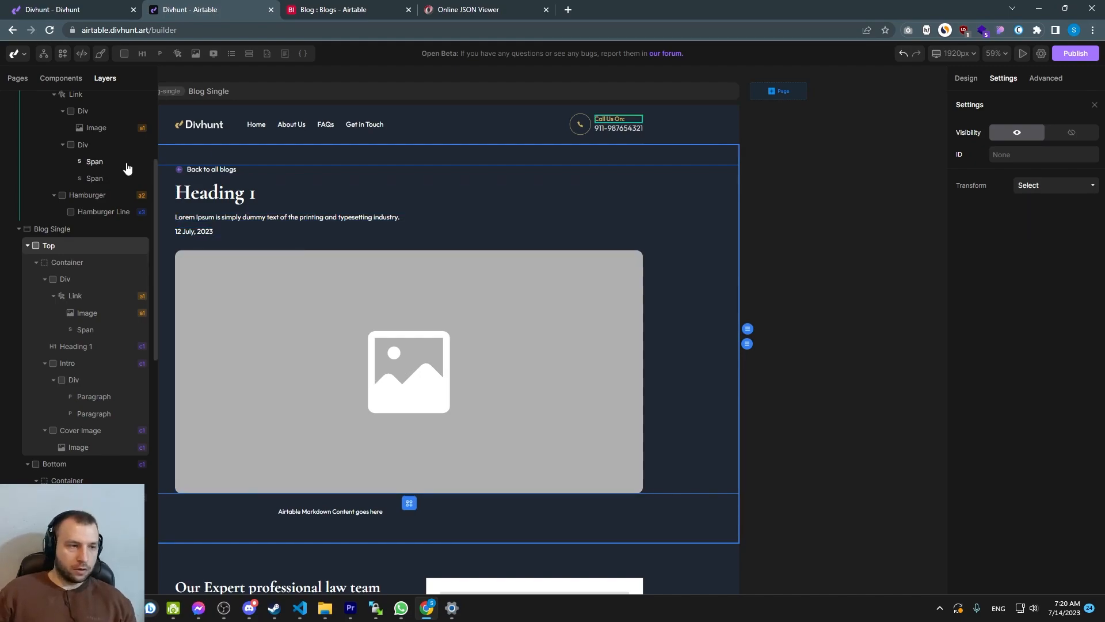
Set the Blog Single page's data source to Blog - Blogs
{"action": "left_click", "coordinate": [16, 79]}
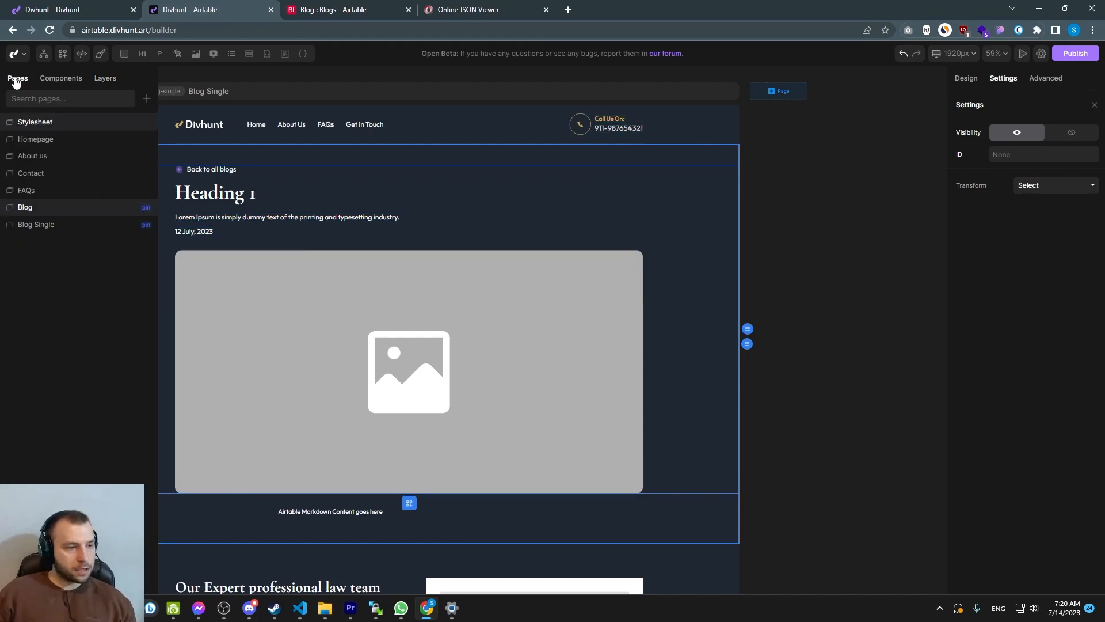
{"action": "right_click", "coordinate": [29, 227]}
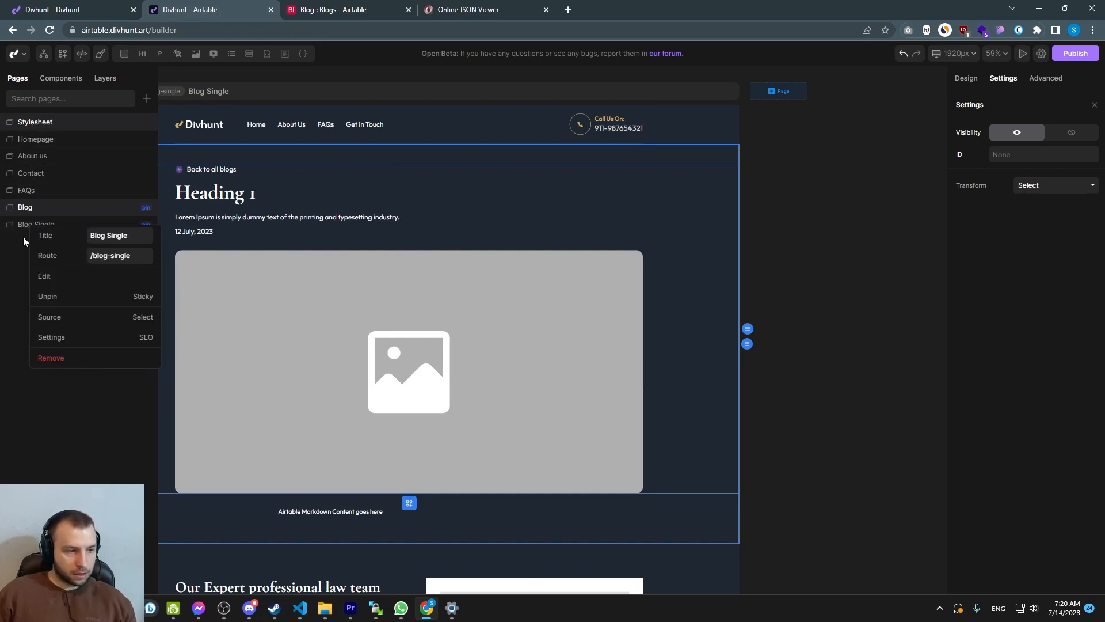
{"action": "left_click", "coordinate": [59, 320]}
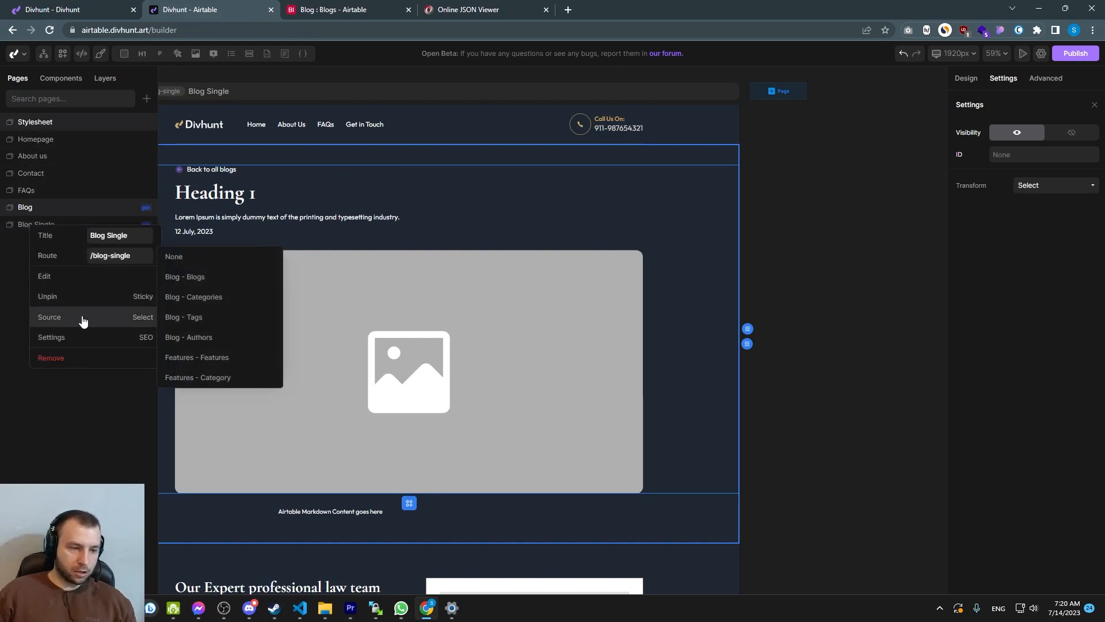
{"action": "left_click", "coordinate": [186, 279]}
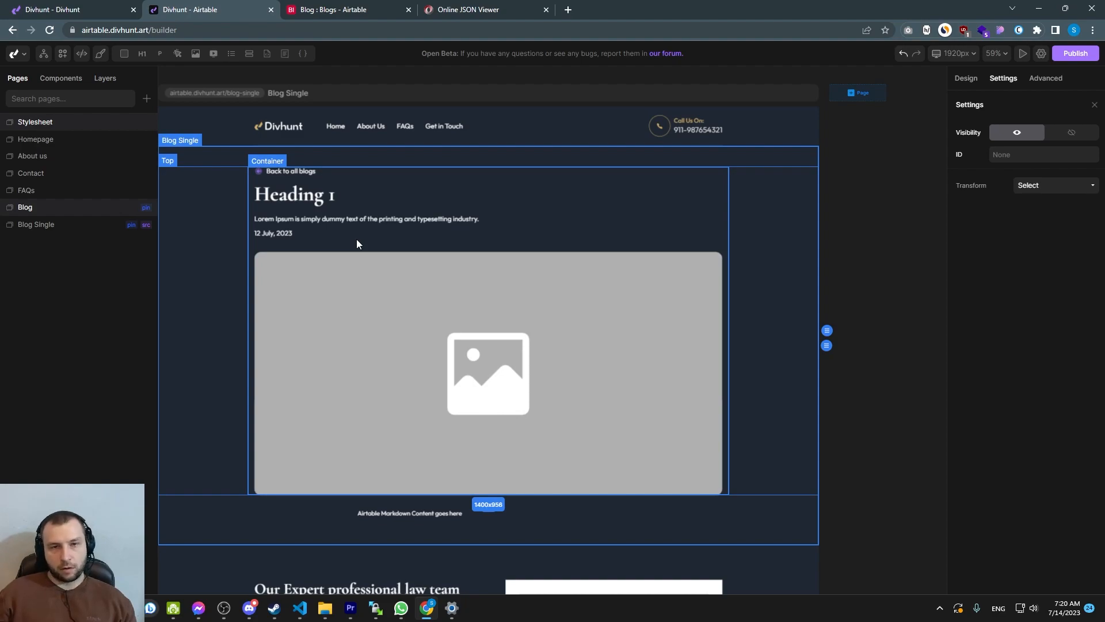
Bind the Blog Single page heading's content to the blog's Name field and save the binding
{"action": "left_click", "coordinate": [296, 201]}
{"action": "left_click", "coordinate": [974, 188]}
{"action": "left_click", "coordinate": [1083, 188]}
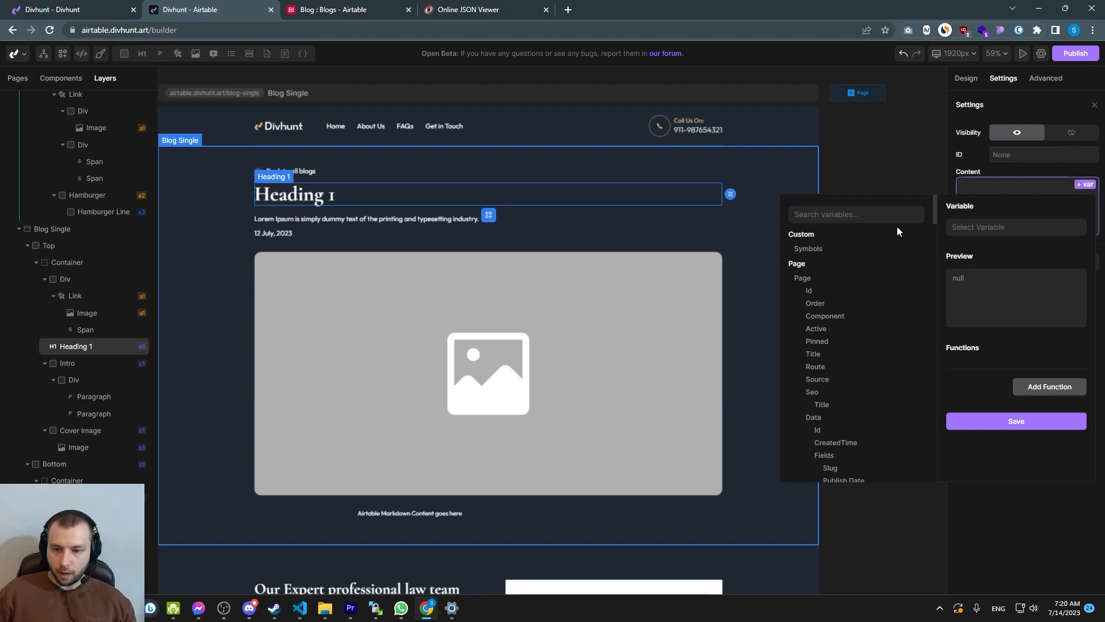
{"action": "scroll", "coordinate": [817, 230], "scroll_direction": "down", "scroll_amount": 1}
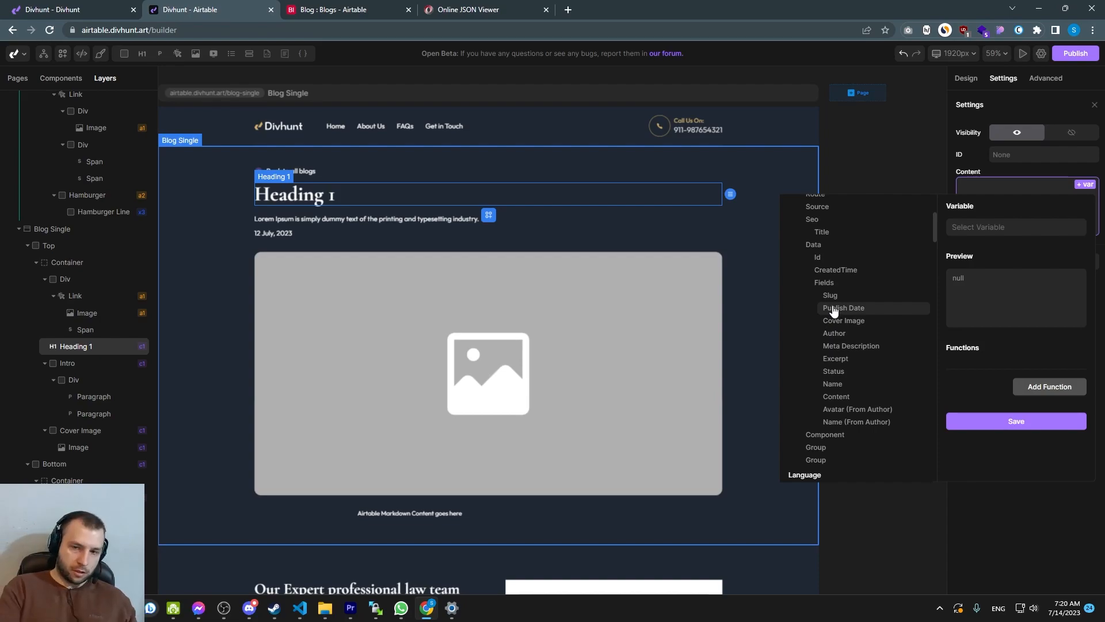
{"action": "left_click", "coordinate": [832, 384]}
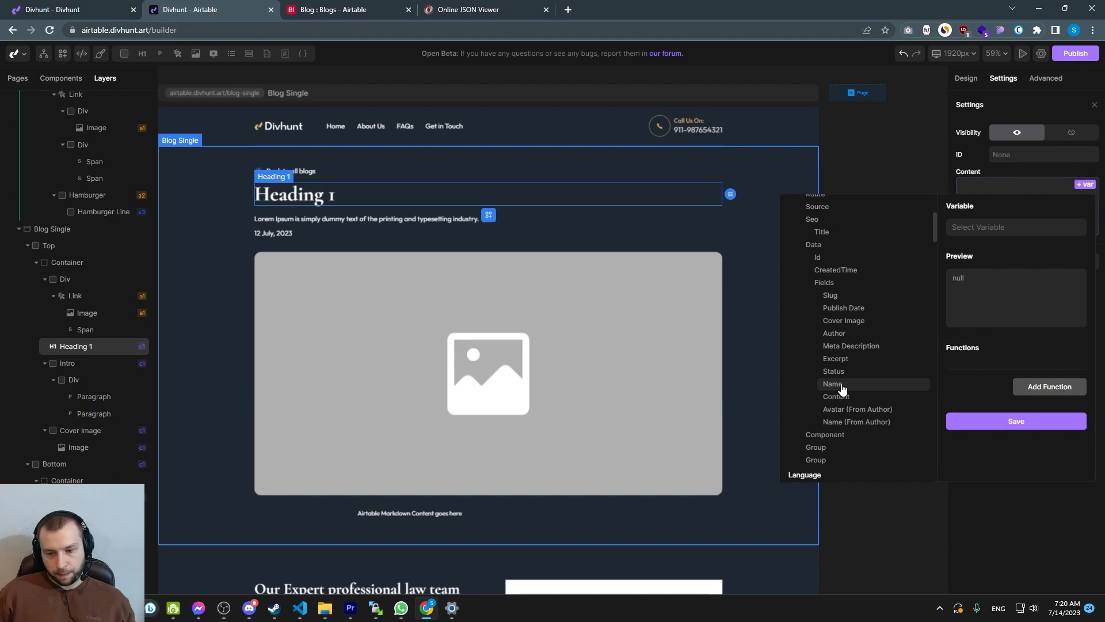
{"action": "scroll", "coordinate": [1000, 464], "scroll_direction": "down", "scroll_amount": 1}
{"action": "left_click", "coordinate": [1001, 464]}
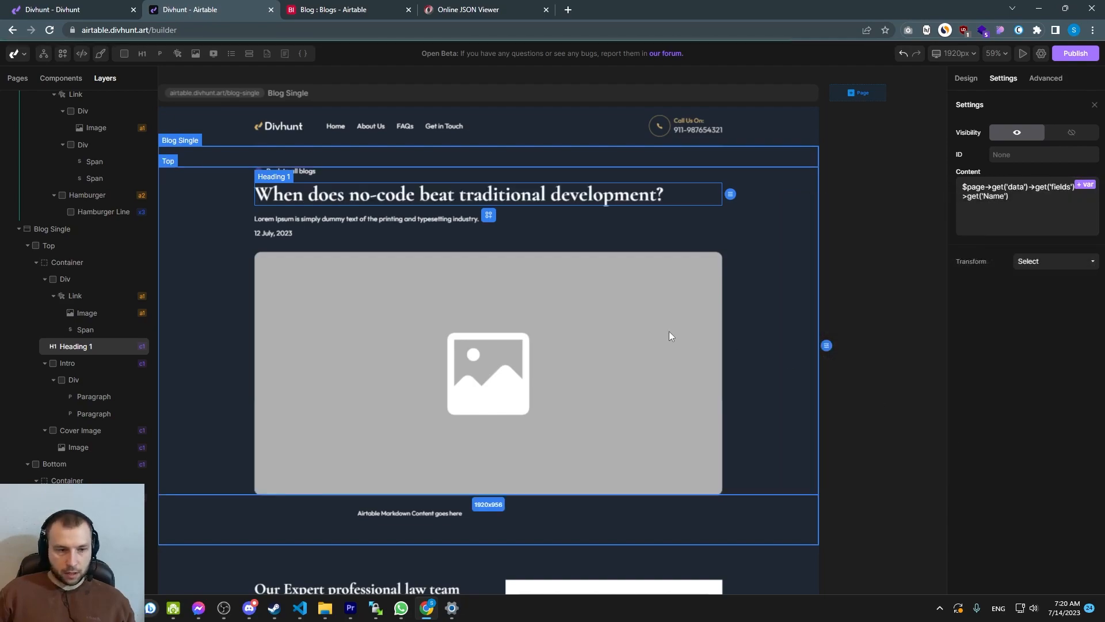
Bind the intro paragraph below the heading to the Excerpt field and save
{"action": "left_click", "coordinate": [405, 218]}
{"action": "left_click", "coordinate": [1086, 185]}
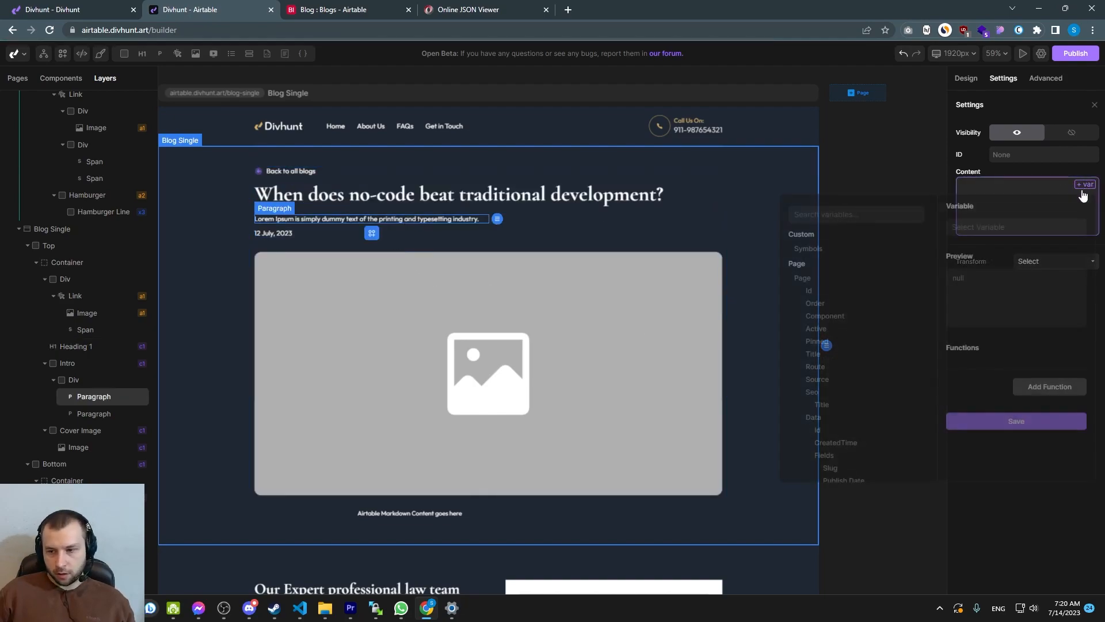
{"action": "scroll", "coordinate": [833, 306], "scroll_direction": "down", "scroll_amount": 3}
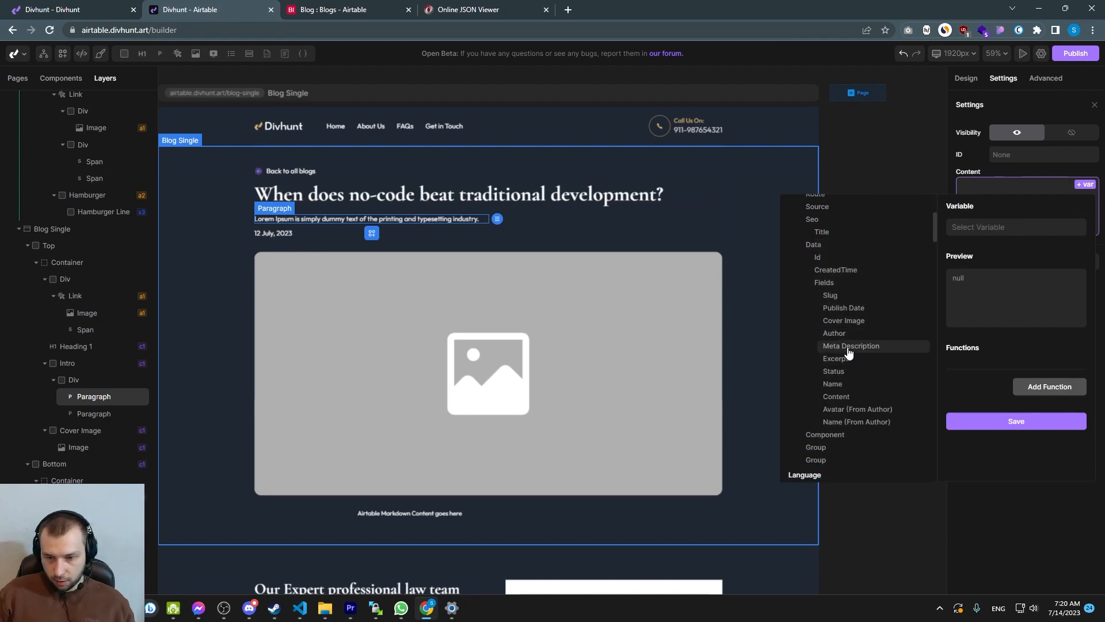
{"action": "left_click", "coordinate": [836, 358]}
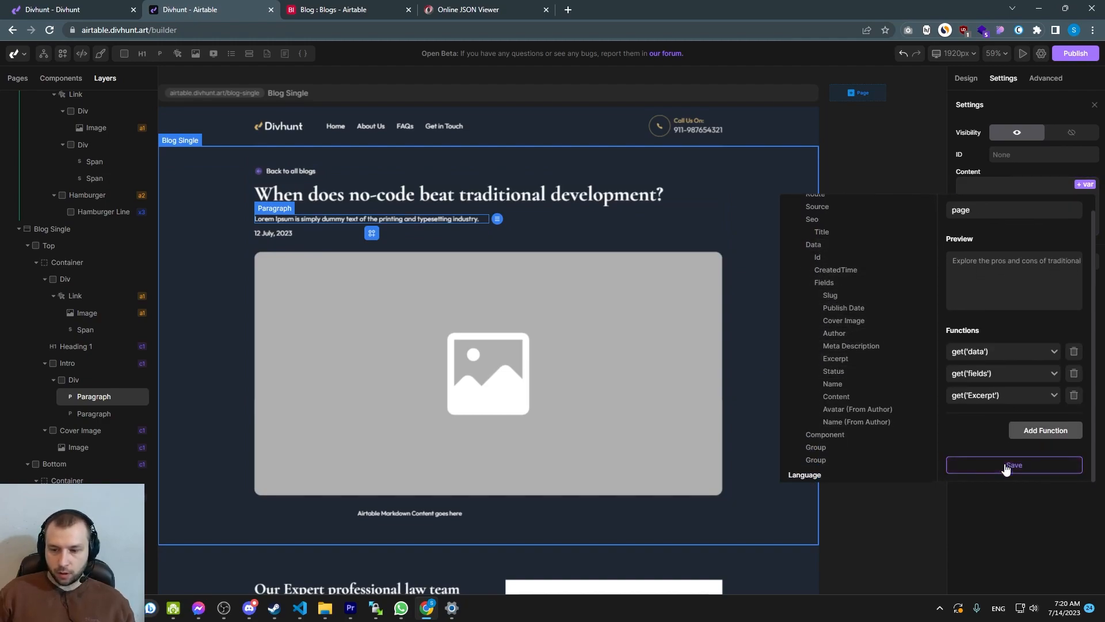
{"action": "left_click", "coordinate": [1008, 465]}
Bind the date paragraph's content to the Publish Date field and save
{"action": "left_click", "coordinate": [274, 243]}
{"action": "left_click", "coordinate": [1085, 184]}
{"action": "scroll", "coordinate": [839, 329], "scroll_direction": "down", "scroll_amount": 5}
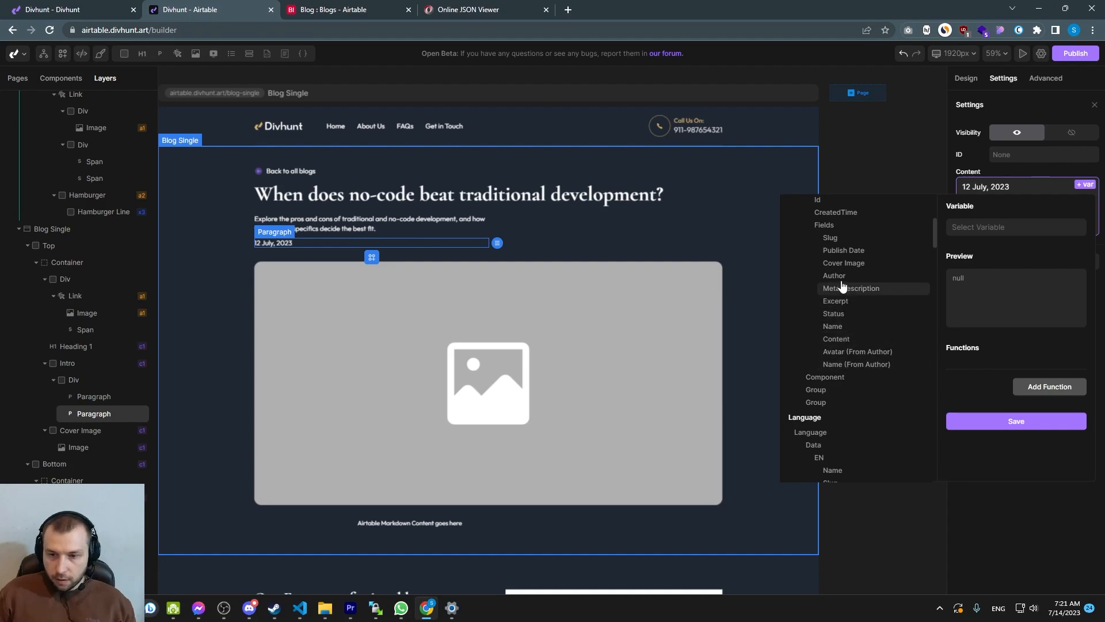
{"action": "left_click", "coordinate": [844, 250]}
{"action": "left_click", "coordinate": [1005, 462]}
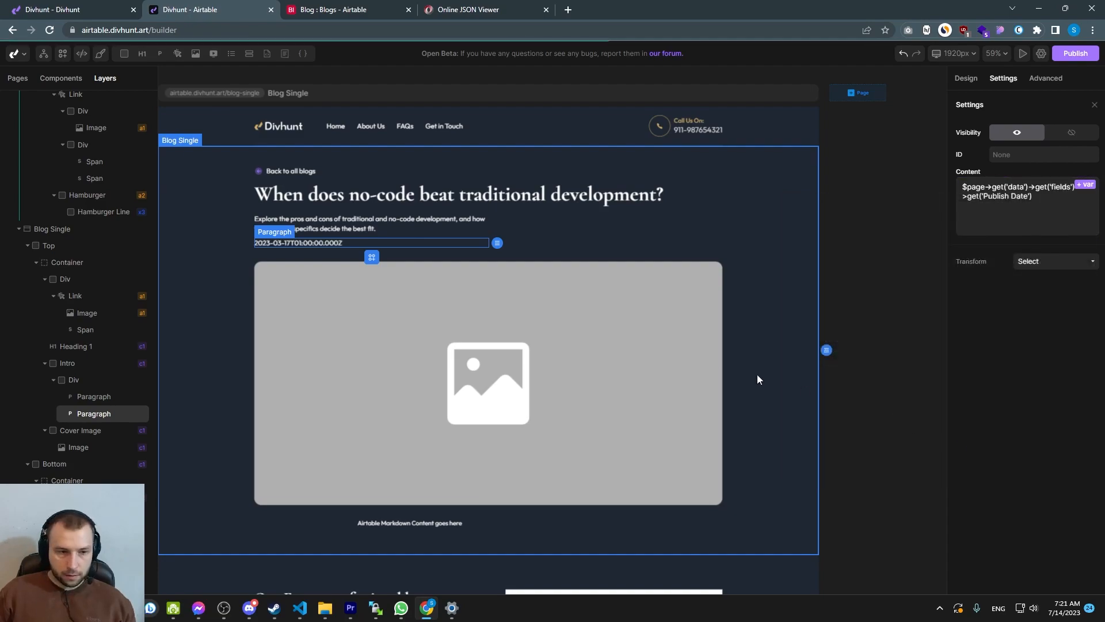
Duplicate the date paragraph and clear the copy's content
{"action": "scroll", "coordinate": [403, 310], "scroll_direction": "down", "scroll_amount": 1}
{"action": "left_click", "coordinate": [404, 299]}
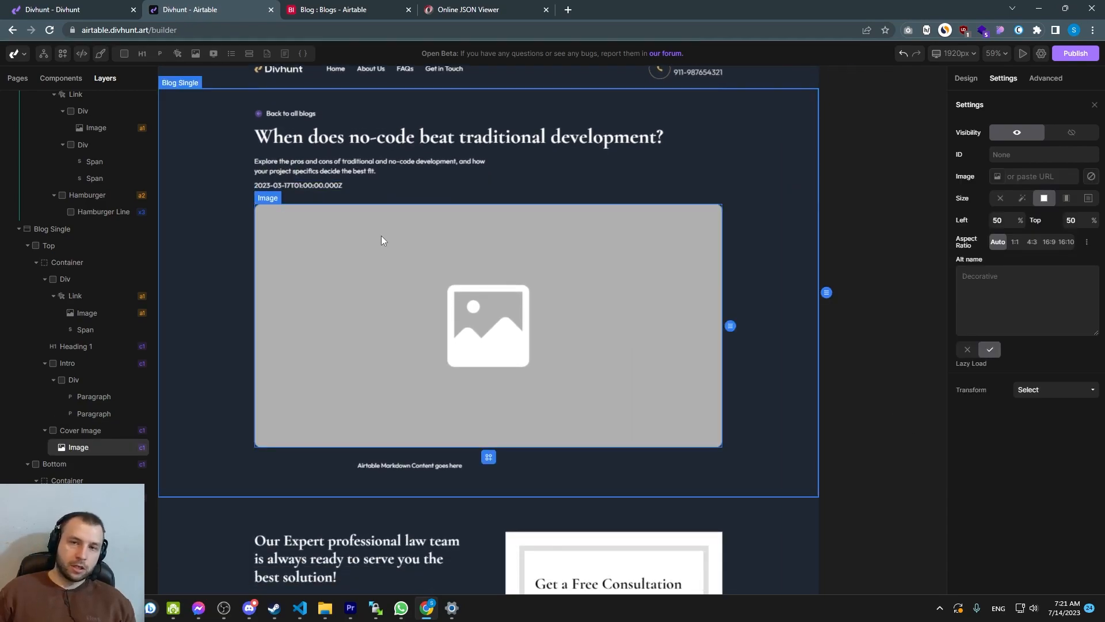
{"action": "left_click", "coordinate": [326, 186]}
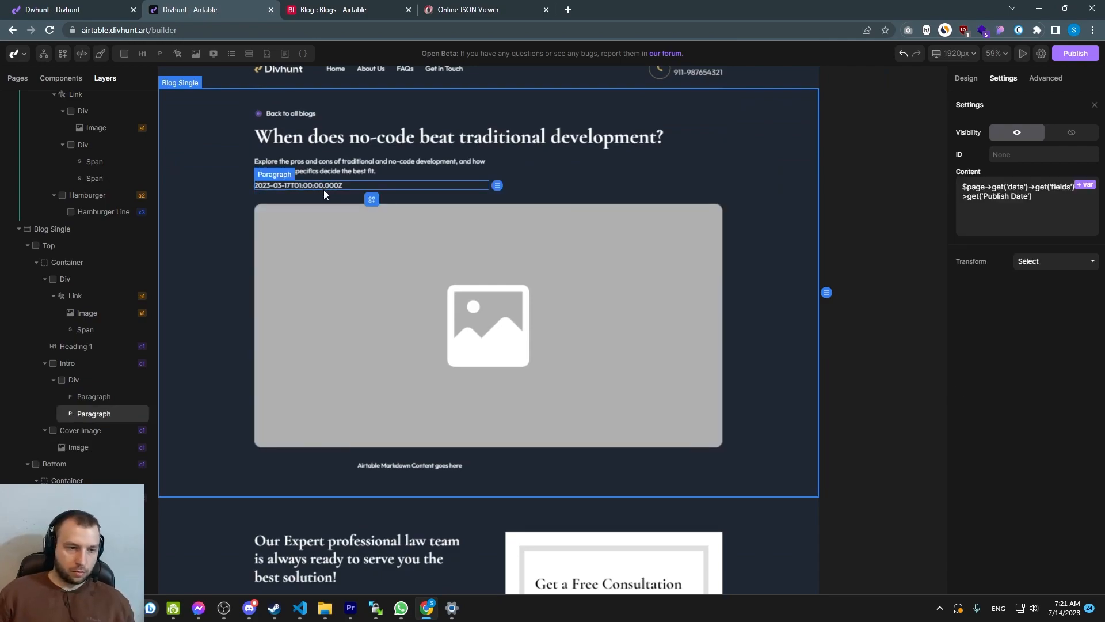
{"action": "key", "text": "ctrl+d"}
{"action": "key", "text": "ctrl+a"}
{"action": "key", "text": "BackSpace"}
Bind the duplicated paragraph to the Cover Image field and add an index('0') function
{"action": "left_click", "coordinate": [1081, 185]}
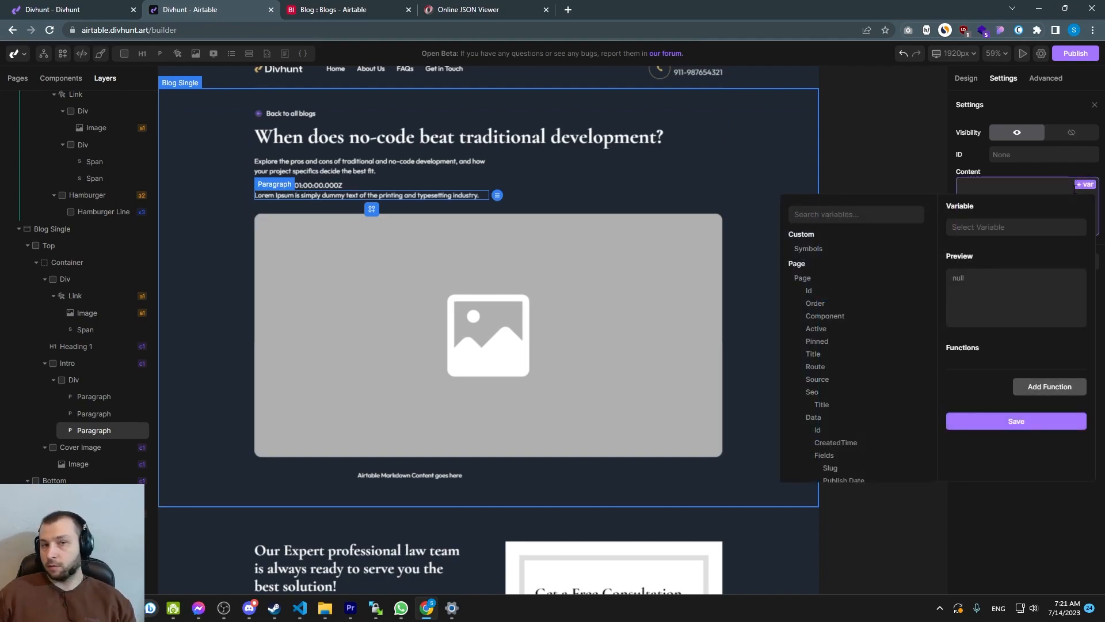
{"action": "scroll", "coordinate": [820, 322], "scroll_direction": "down", "scroll_amount": 1}
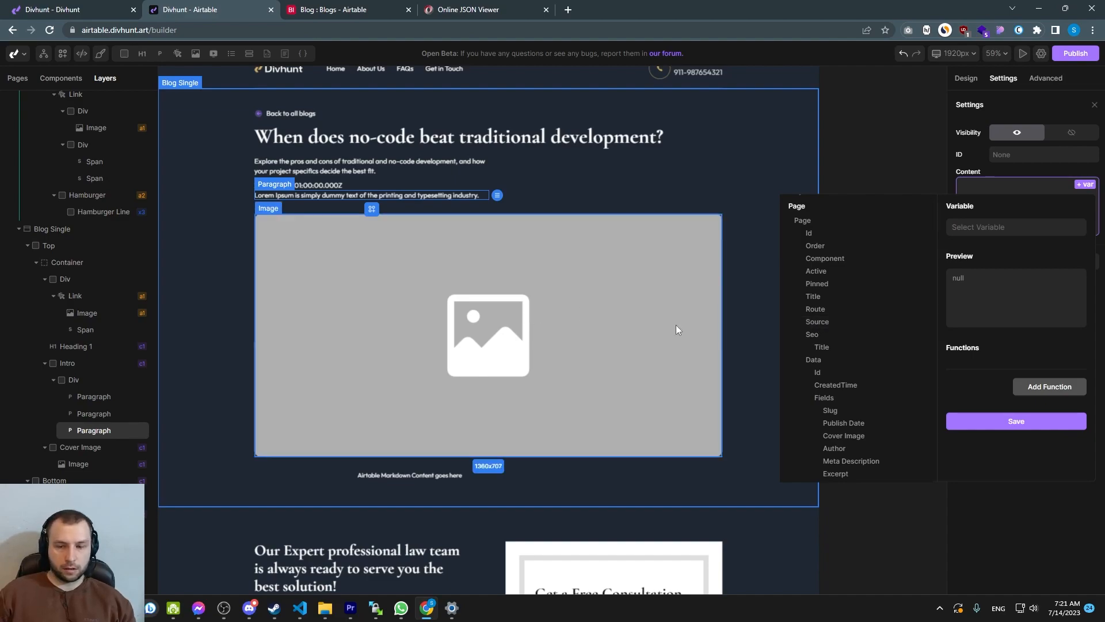
{"action": "scroll", "coordinate": [847, 351], "scroll_direction": "down", "scroll_amount": 1}
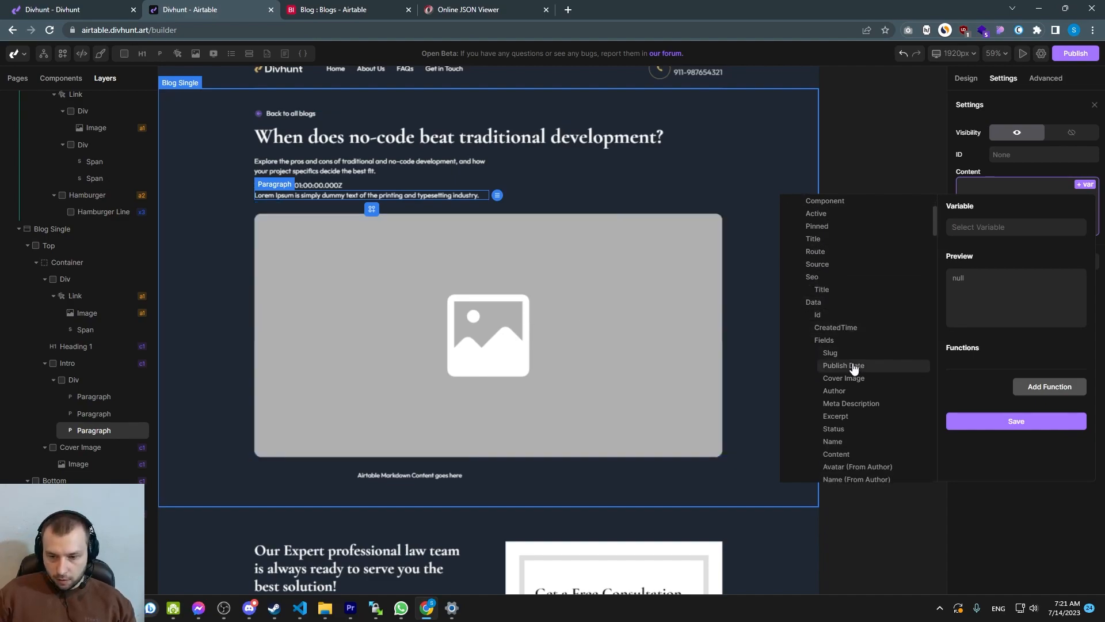
{"action": "left_click", "coordinate": [844, 378]}
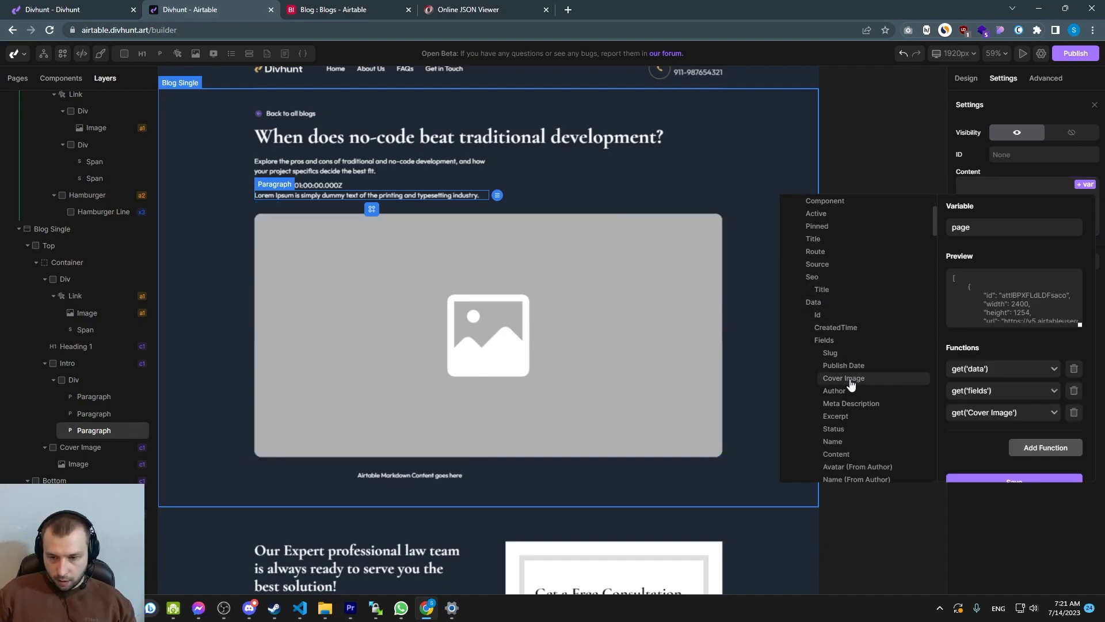
{"action": "left_click", "coordinate": [1039, 447]}
{"action": "left_click", "coordinate": [1002, 434]}
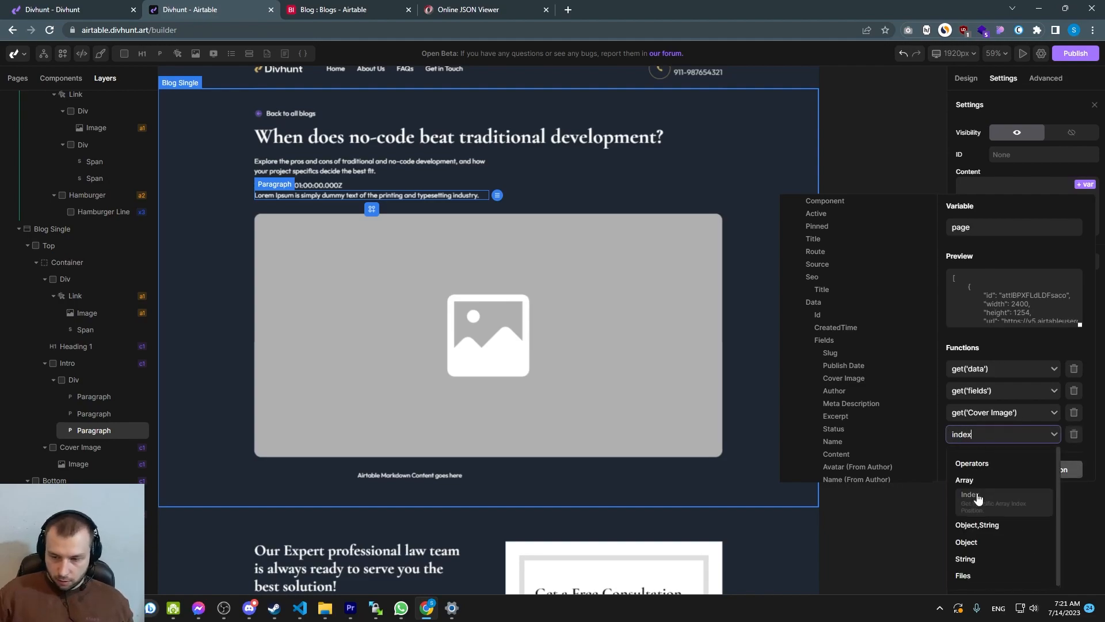
{"action": "left_click", "coordinate": [1008, 499]}
{"action": "left_click", "coordinate": [1041, 436]}
{"action": "scroll", "coordinate": [1041, 437], "scroll_direction": "down", "scroll_amount": 1}
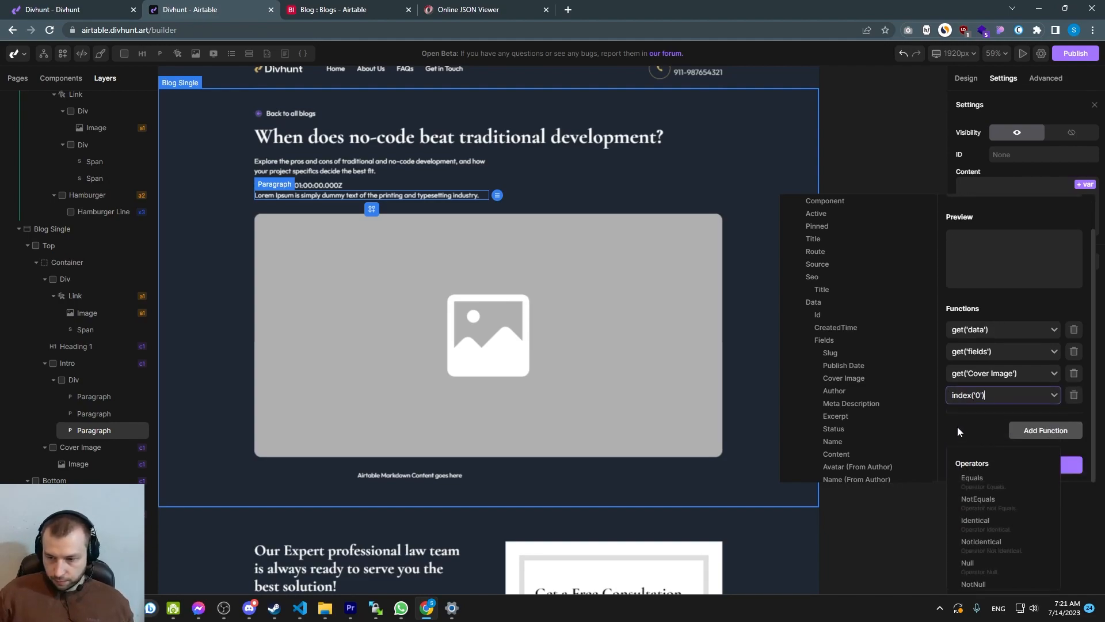
Add a get('url') function after the index and save the paragraph's binding
{"action": "left_click", "coordinate": [1030, 432]}
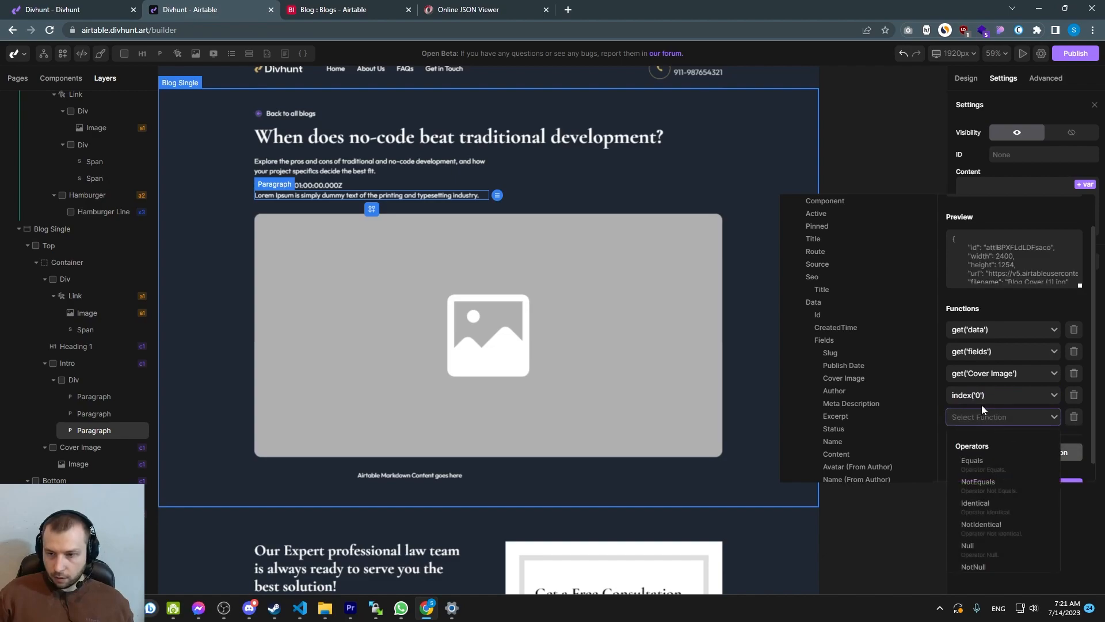
{"action": "scroll", "coordinate": [986, 443], "scroll_direction": "down", "scroll_amount": 3}
{"action": "left_click", "coordinate": [973, 484]}
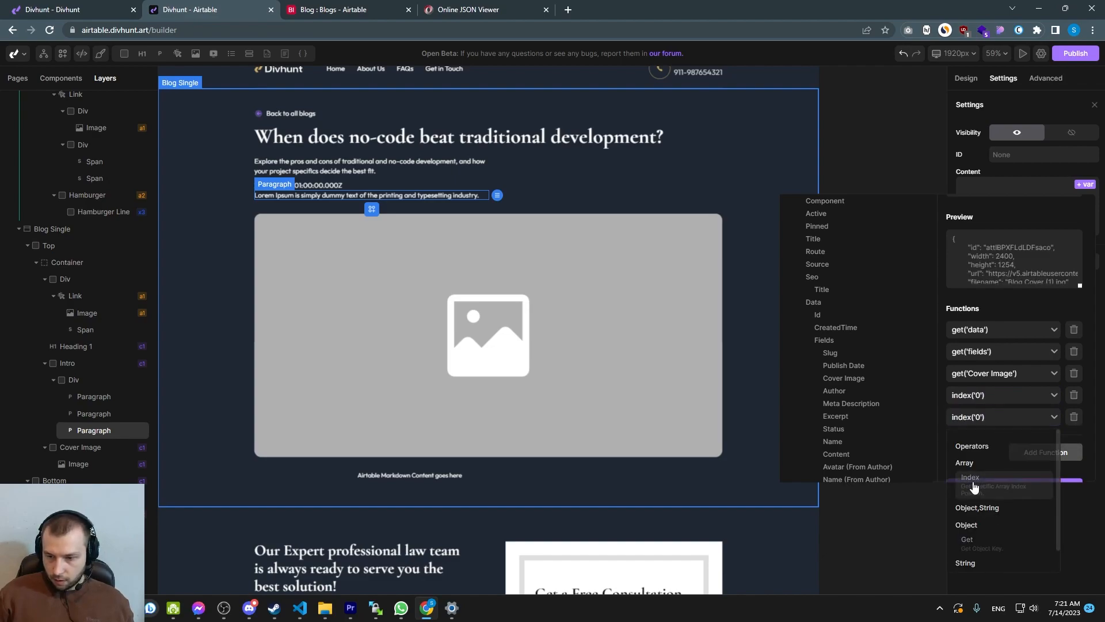
{"action": "left_click", "coordinate": [992, 416]}
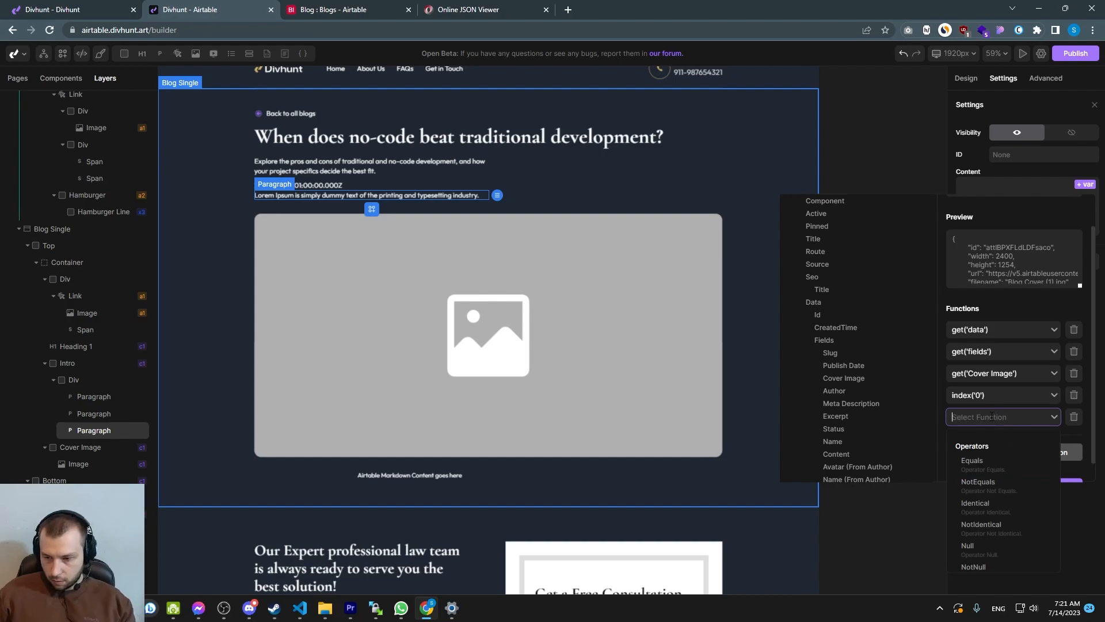
{"action": "scroll", "coordinate": [986, 484], "scroll_direction": "down", "scroll_amount": 5}
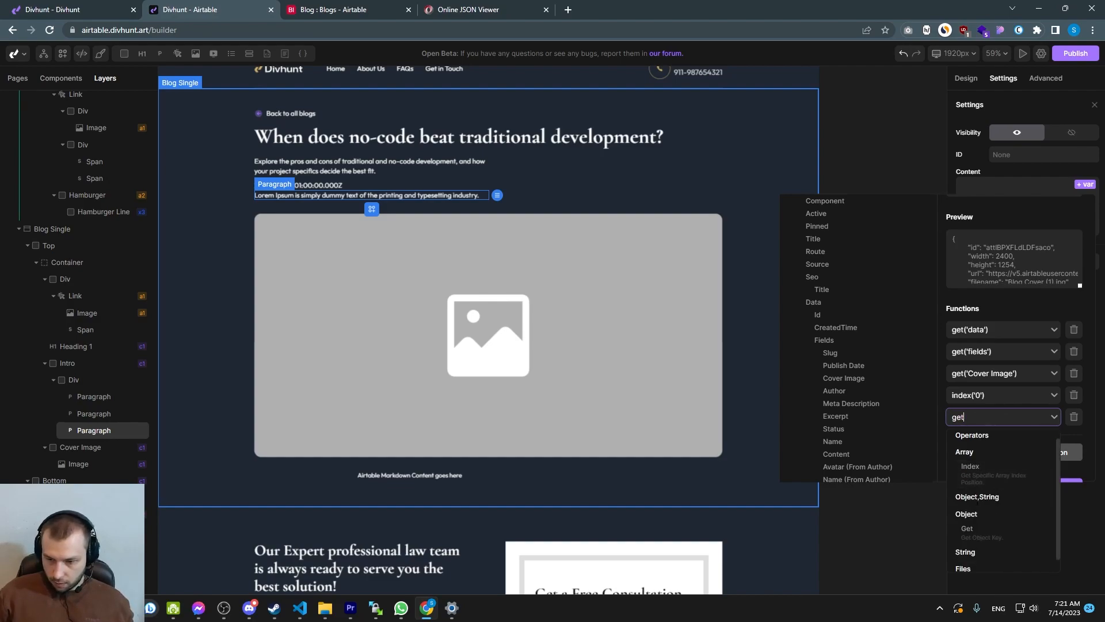
{"action": "left_click", "coordinate": [977, 517]}
{"action": "double_click", "coordinate": [970, 417]}
{"action": "type", "text": "url, '')"}
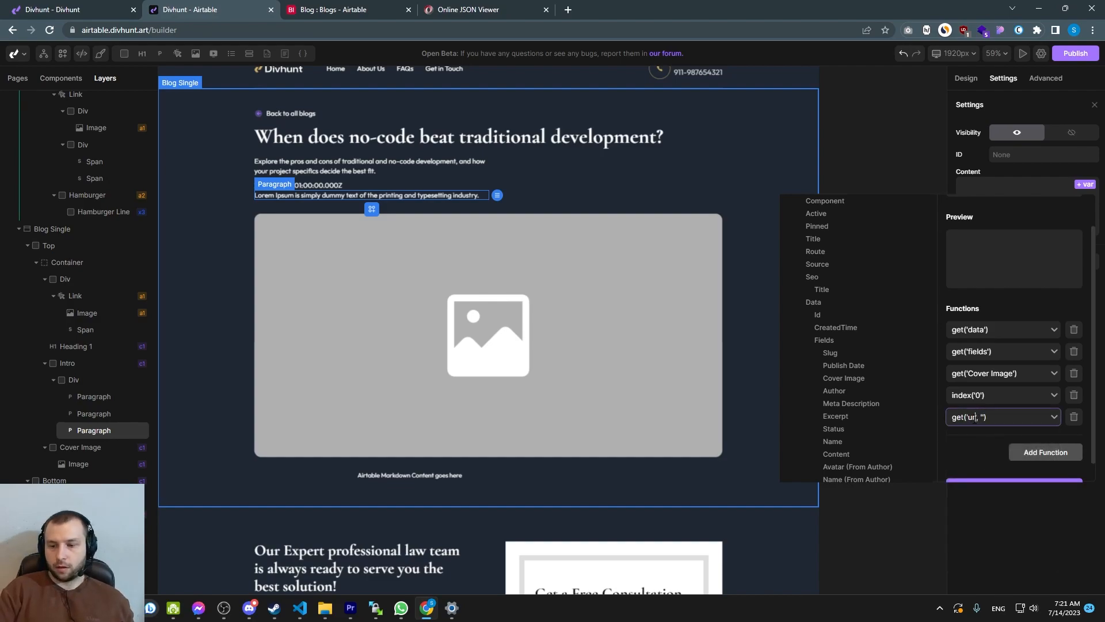
{"action": "left_click", "coordinate": [1013, 468]}
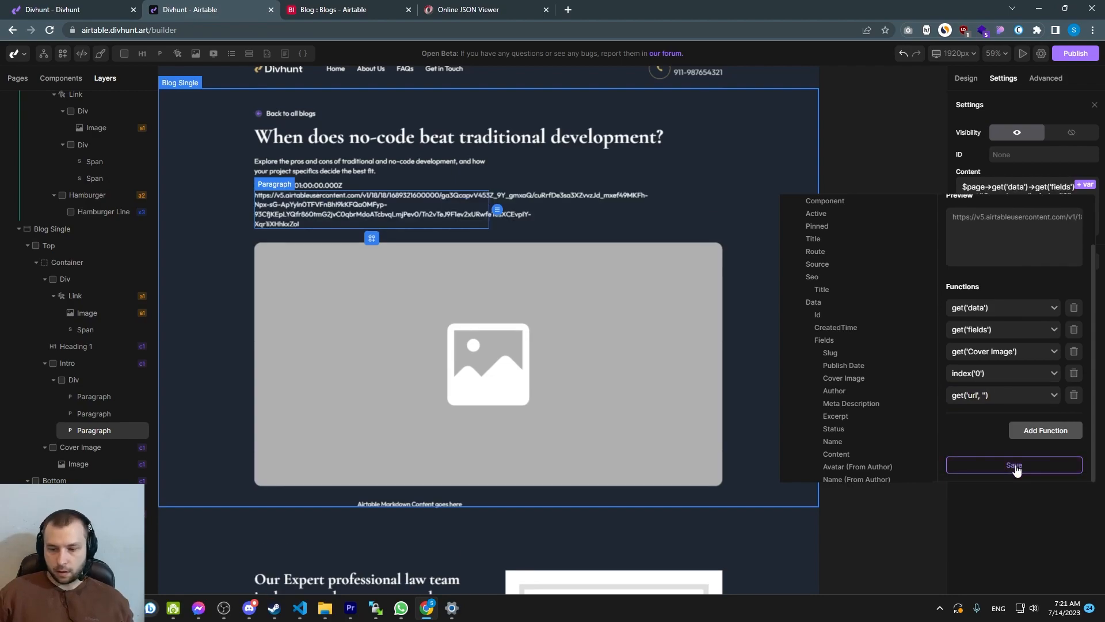
Copy the cover image URL expression and paste it as the cover image's source
{"action": "left_click", "coordinate": [372, 238]}
{"action": "left_click", "coordinate": [1004, 208]}
{"action": "key", "text": "ctrl+a"}
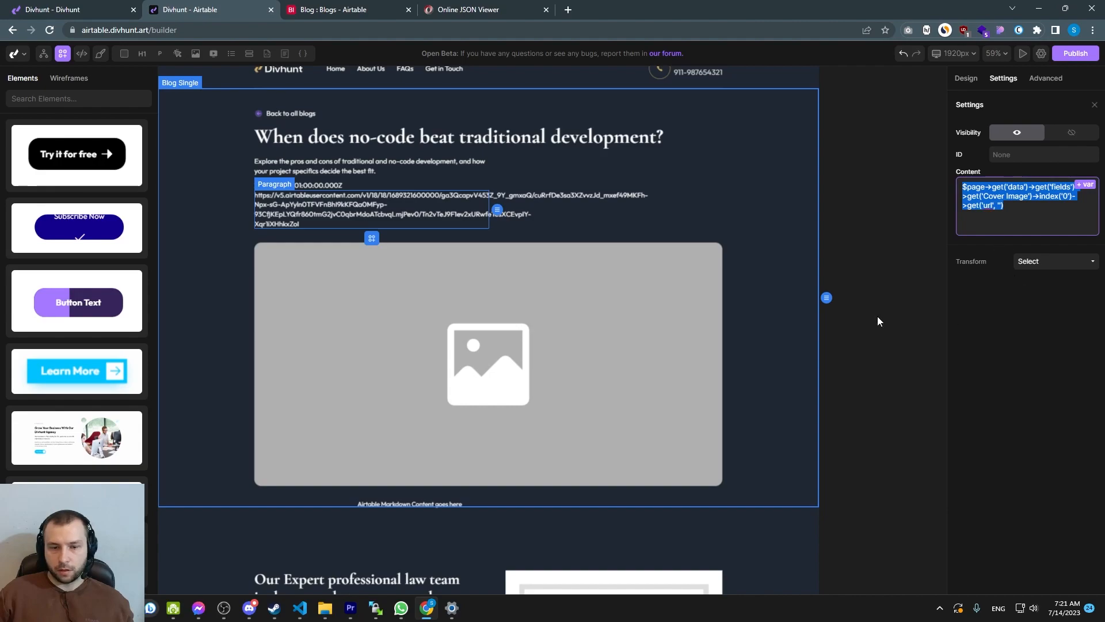
{"action": "left_click", "coordinate": [510, 303]}
{"action": "key", "text": "ctrl+v"}
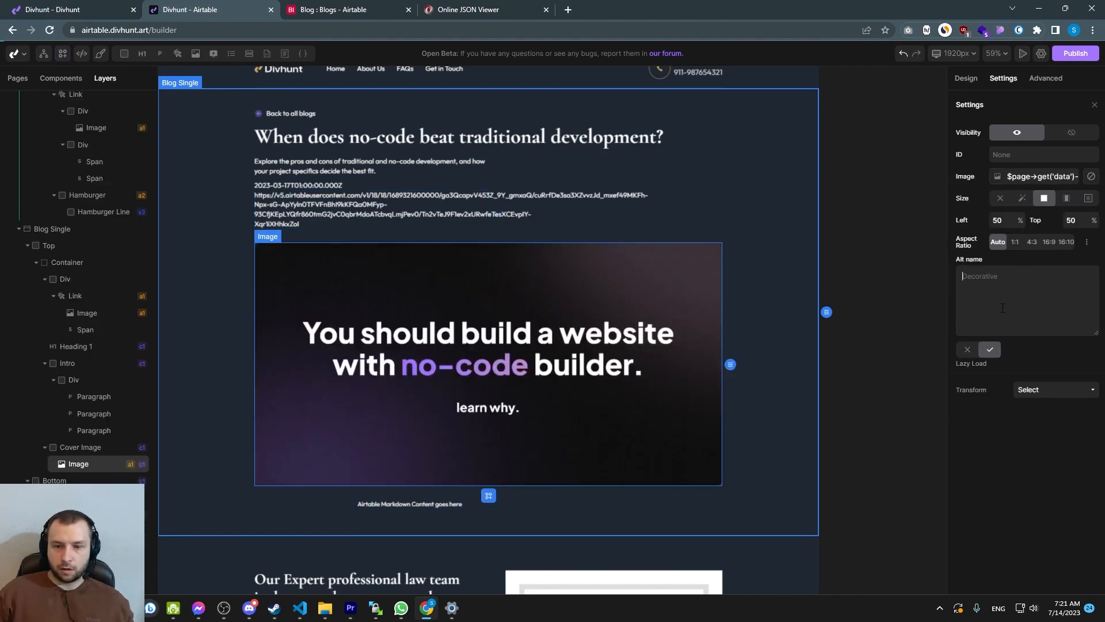
Remove the temporary URL paragraph from the Blog Single page
{"action": "scroll", "coordinate": [703, 291], "scroll_direction": "down", "scroll_amount": 2}
{"action": "left_click", "coordinate": [326, 176]}
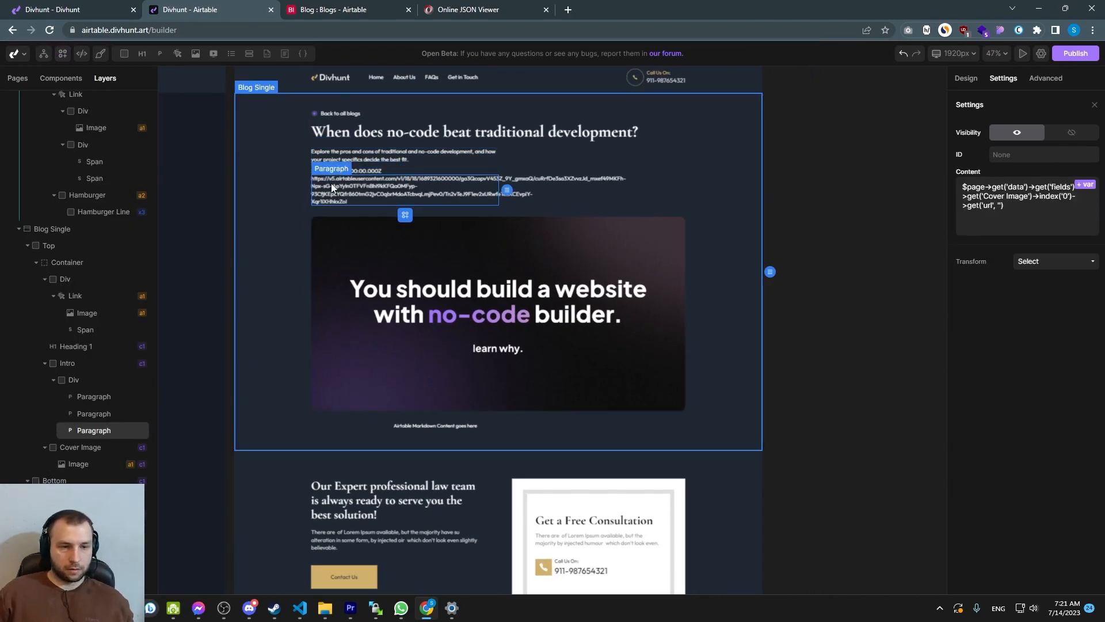
{"action": "right_click", "coordinate": [334, 184]}
{"action": "left_click", "coordinate": [363, 338]}
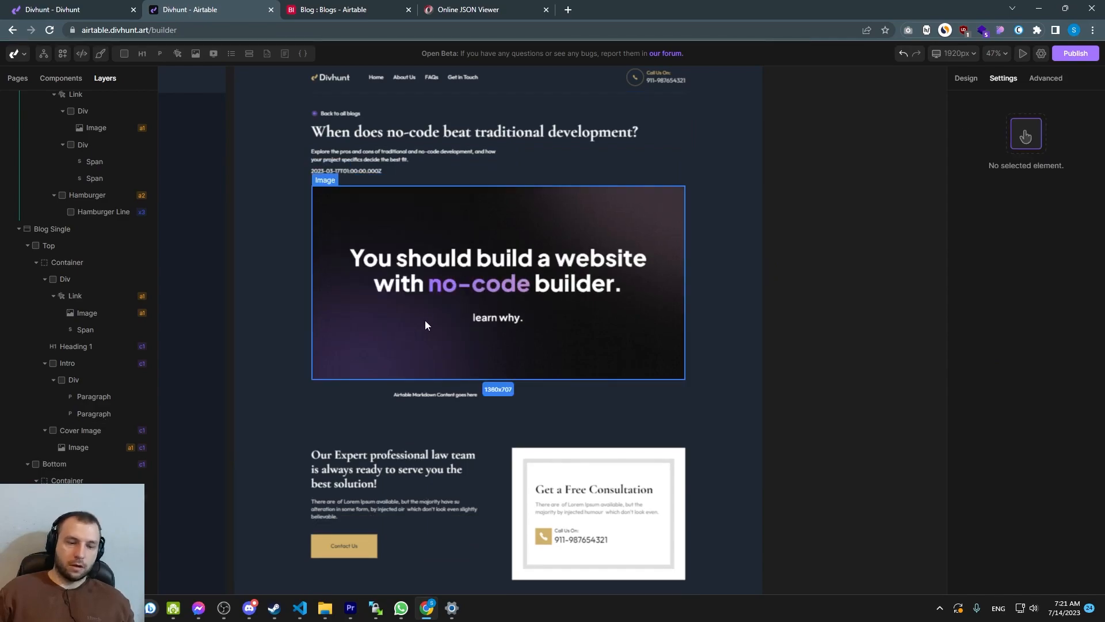
Examine the blog record's Content field in Airtable alongside the markdown content placeholder
{"action": "scroll", "coordinate": [446, 402], "scroll_direction": "up", "scroll_amount": 3}
{"action": "left_click", "coordinate": [440, 381]}
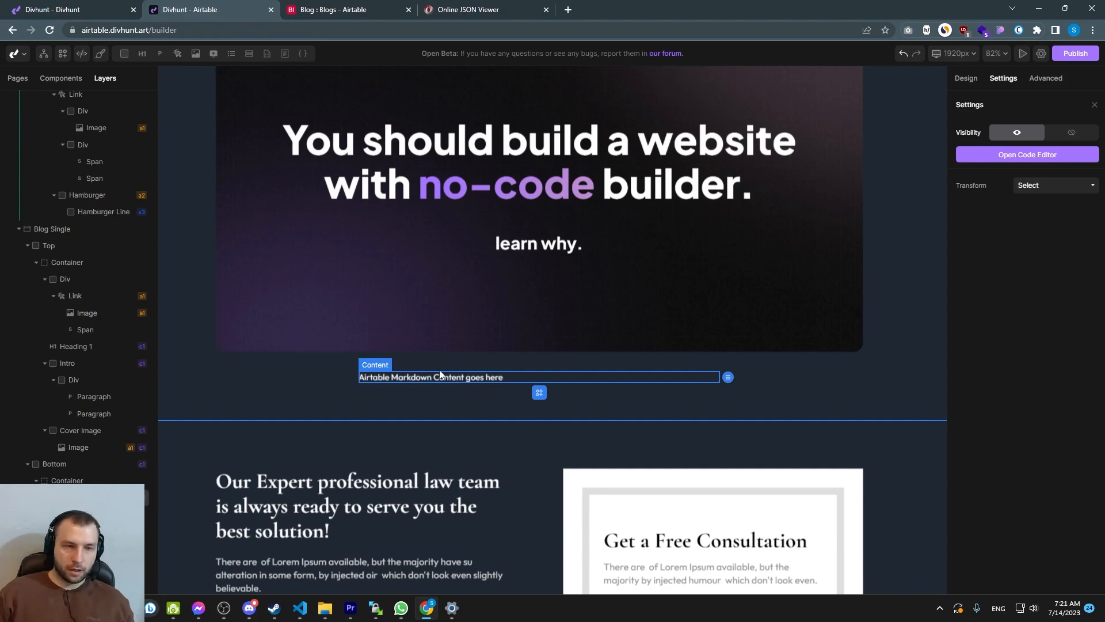
{"action": "left_click", "coordinate": [334, 10]}
{"action": "left_click", "coordinate": [407, 230]}
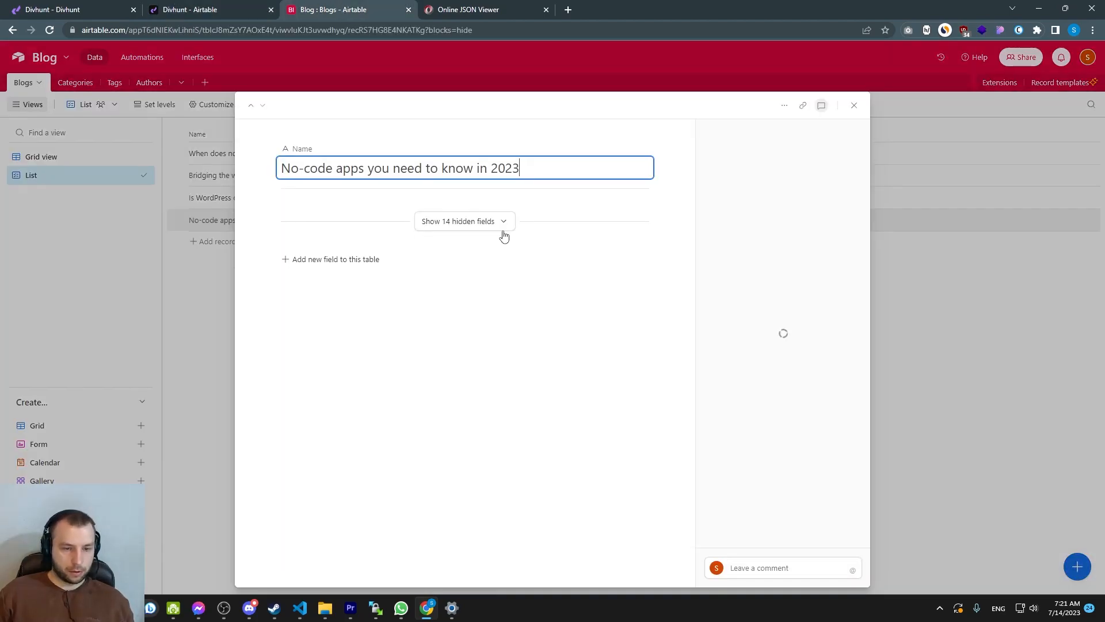
{"action": "left_click_drag", "start_coordinate": [383, 154], "coordinate": [504, 353]}
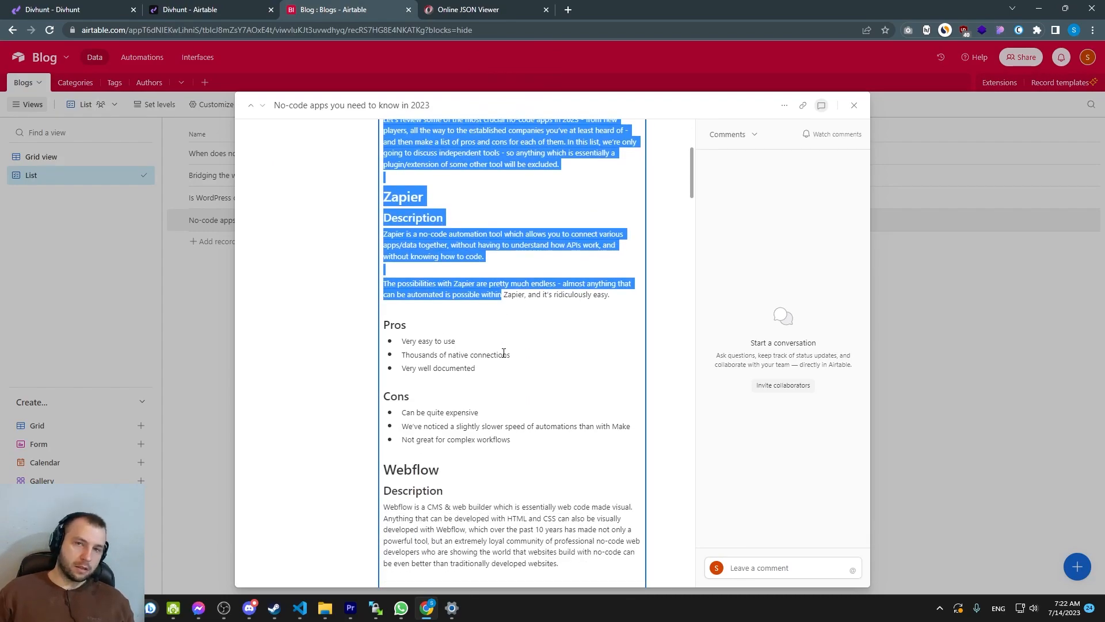
{"action": "left_click", "coordinate": [478, 335]}
{"action": "left_click", "coordinate": [263, 5]}
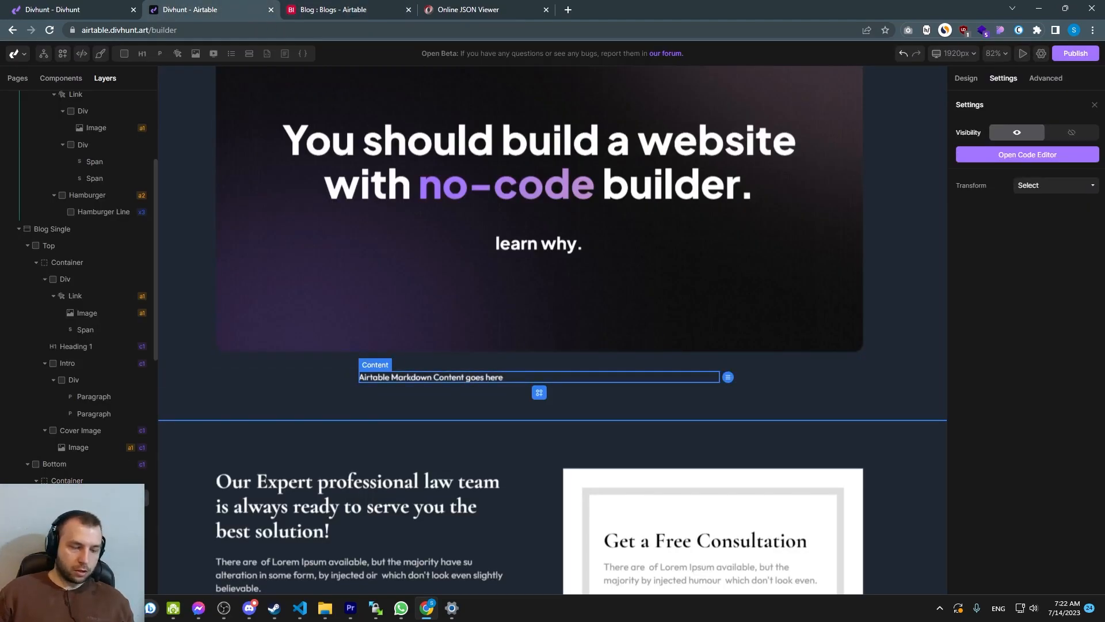
Delete the Airtable Markdown Content placeholder from the Blog Single page's Bottom container
{"action": "left_click", "coordinate": [80, 485]}
{"action": "right_click", "coordinate": [82, 497]}
{"action": "left_click", "coordinate": [115, 577]}
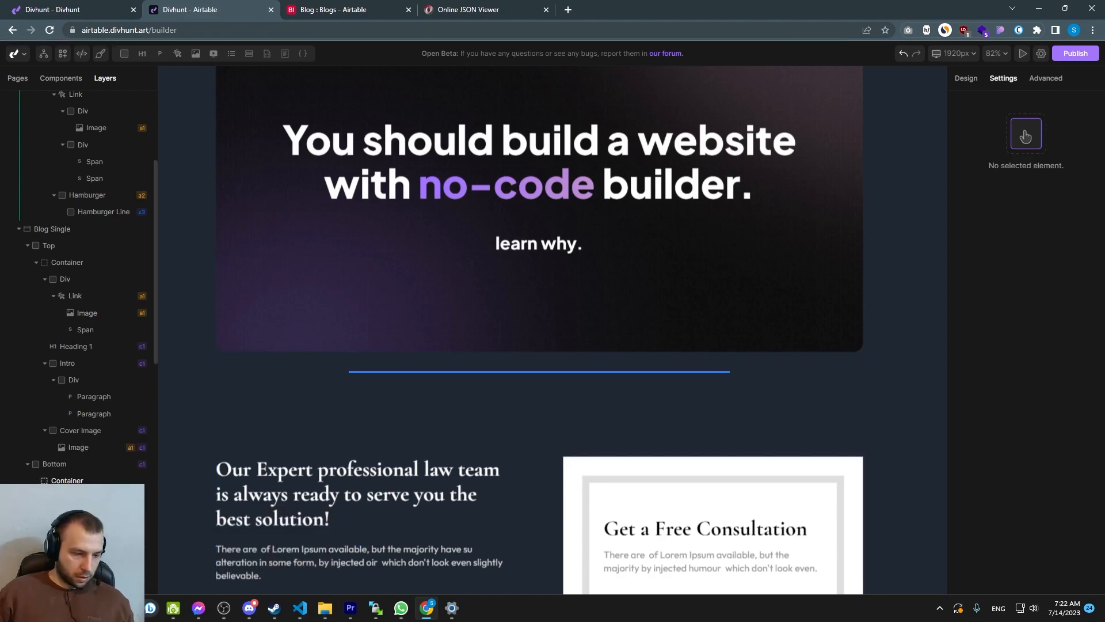
Add an Embed element to the Bottom container and open its HTML code editor
{"action": "left_click", "coordinate": [268, 53]}
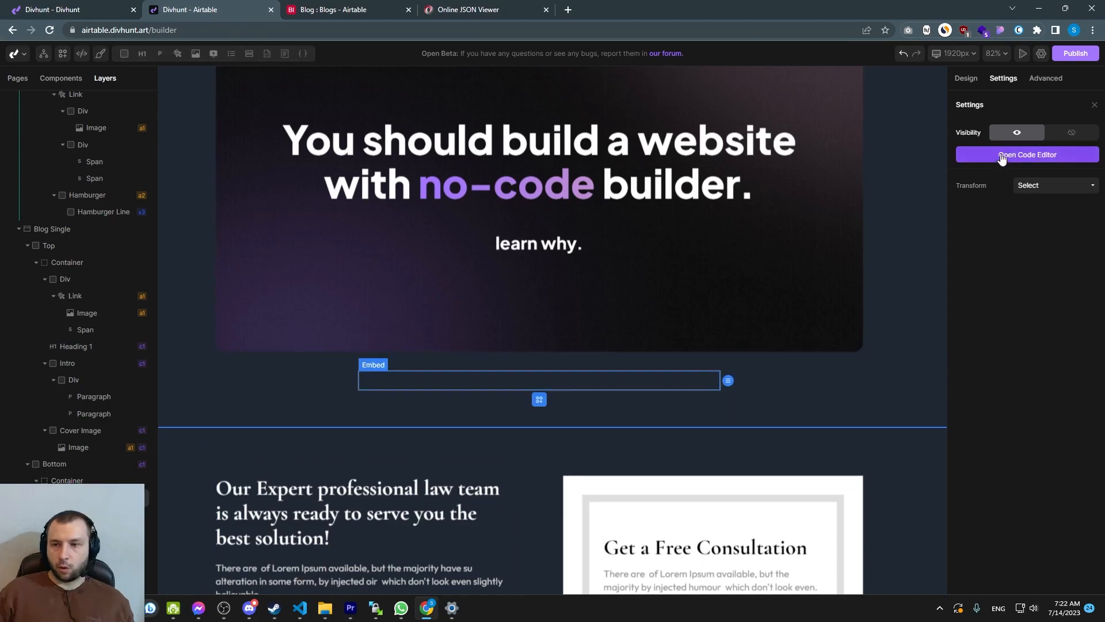
{"action": "left_click", "coordinate": [1001, 156]}
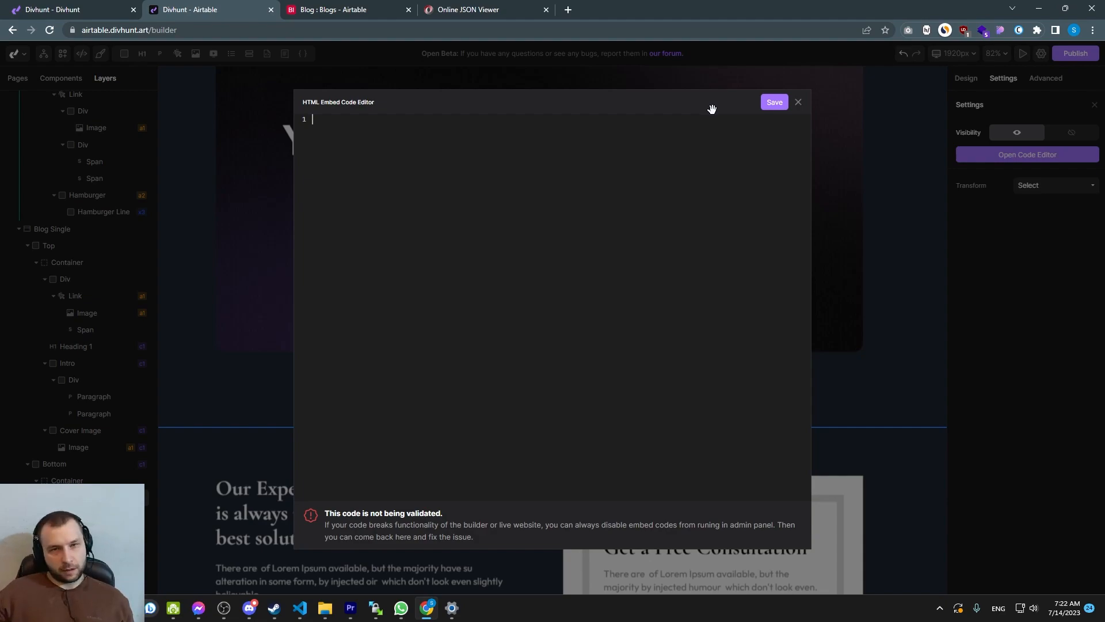
{"action": "left_click", "coordinate": [798, 102]}
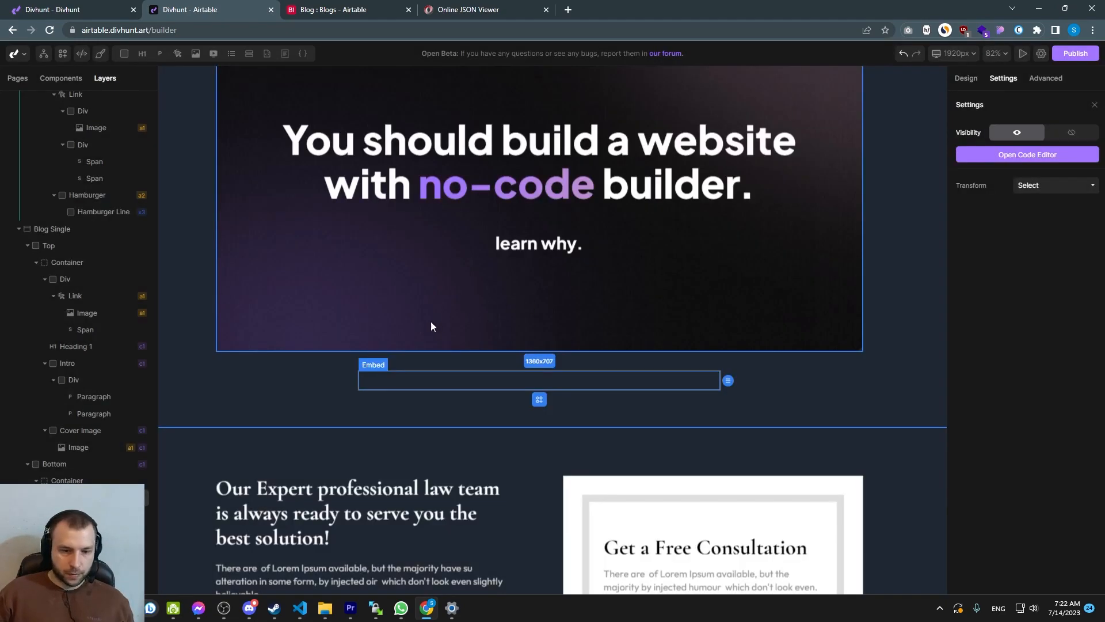
Add a temporary paragraph to the Bottom container and bind its content to the blog's Content field
{"action": "left_click", "coordinate": [68, 481]}
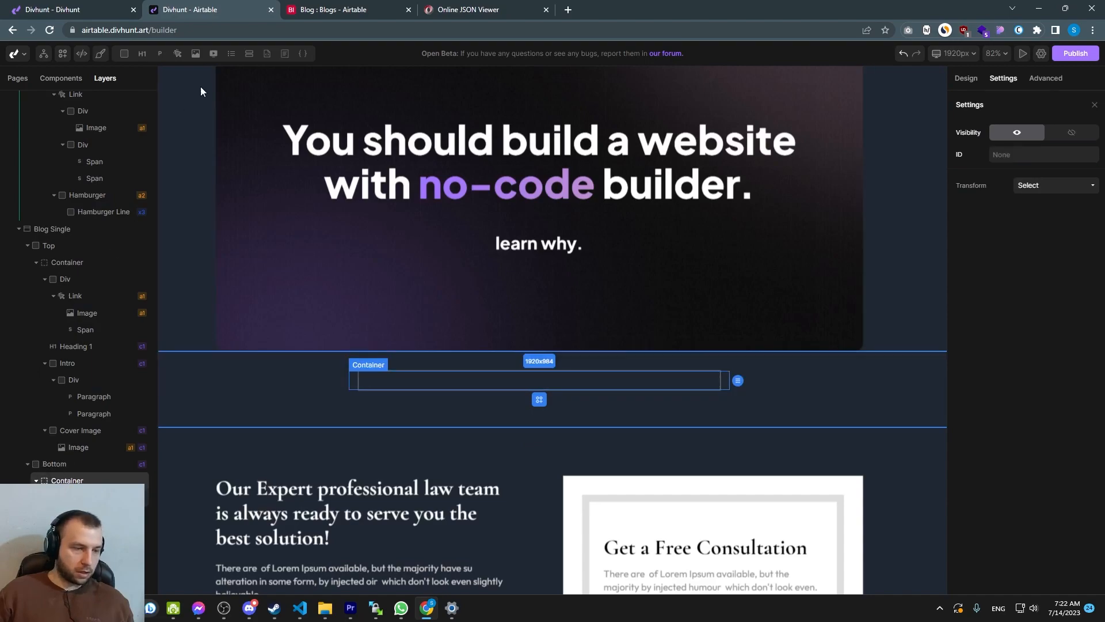
{"action": "left_click", "coordinate": [174, 56]}
{"action": "left_click", "coordinate": [1086, 184]}
{"action": "scroll", "coordinate": [834, 276], "scroll_direction": "down", "scroll_amount": 1}
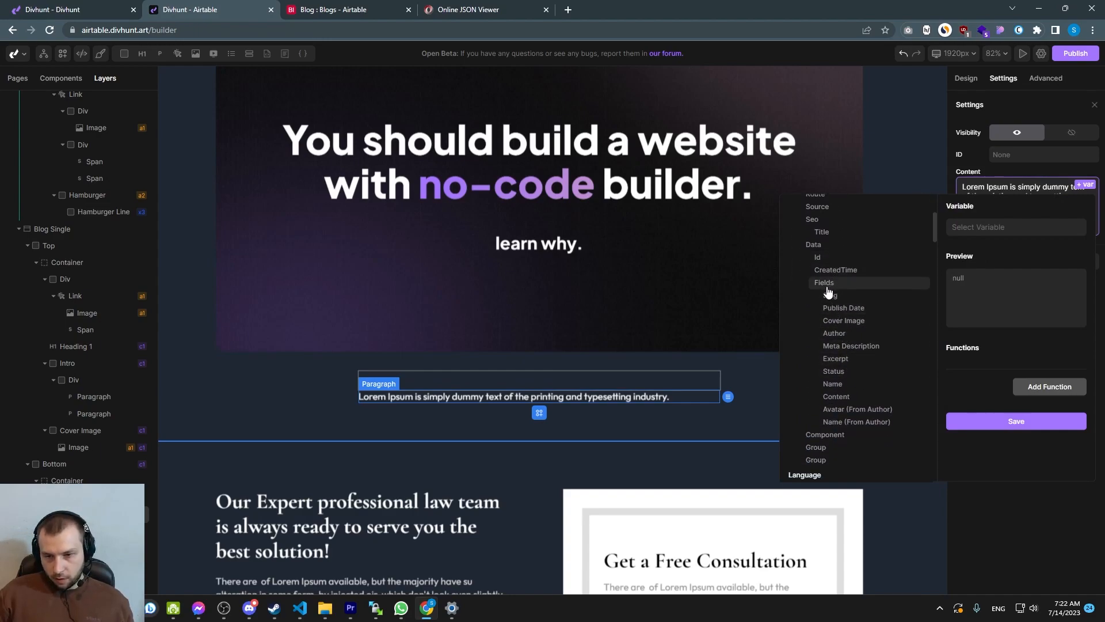
{"action": "left_click", "coordinate": [836, 396]}
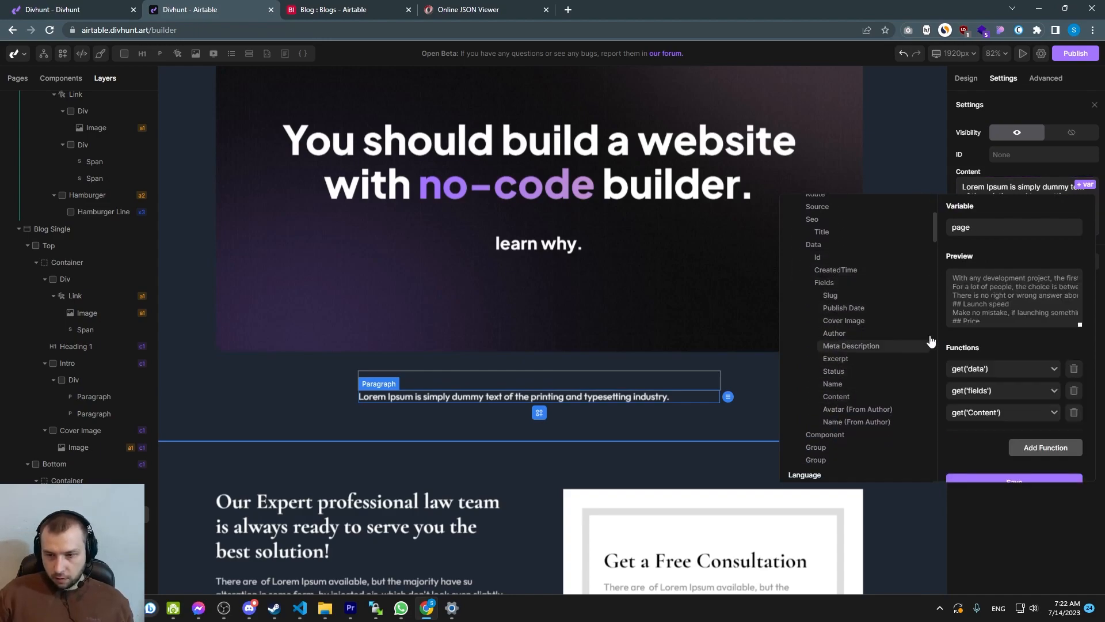
{"action": "left_click", "coordinate": [1011, 476]}
Copy the Content field expression and paste it into the Embed element's HTML code, then save it
{"action": "left_click_drag", "start_coordinate": [1017, 196], "coordinate": [963, 186]}
{"action": "key", "text": "ctrl+c"}
{"action": "scroll", "coordinate": [831, 343], "scroll_direction": "down", "scroll_amount": 3}
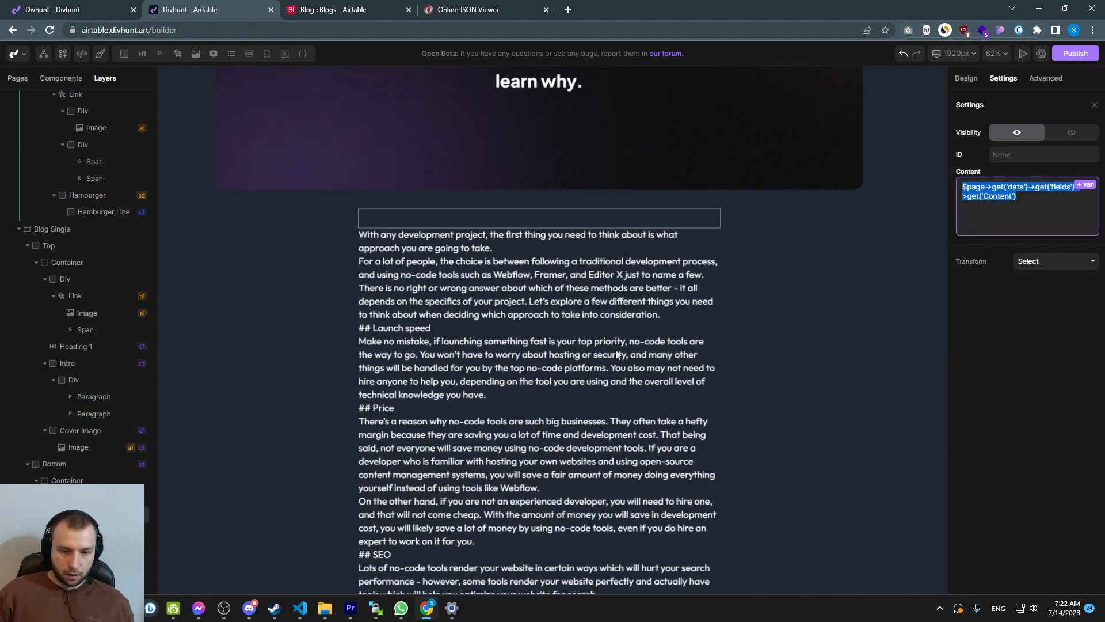
{"action": "left_click", "coordinate": [379, 270]}
{"action": "scroll", "coordinate": [492, 261], "scroll_direction": "up", "scroll_amount": 3}
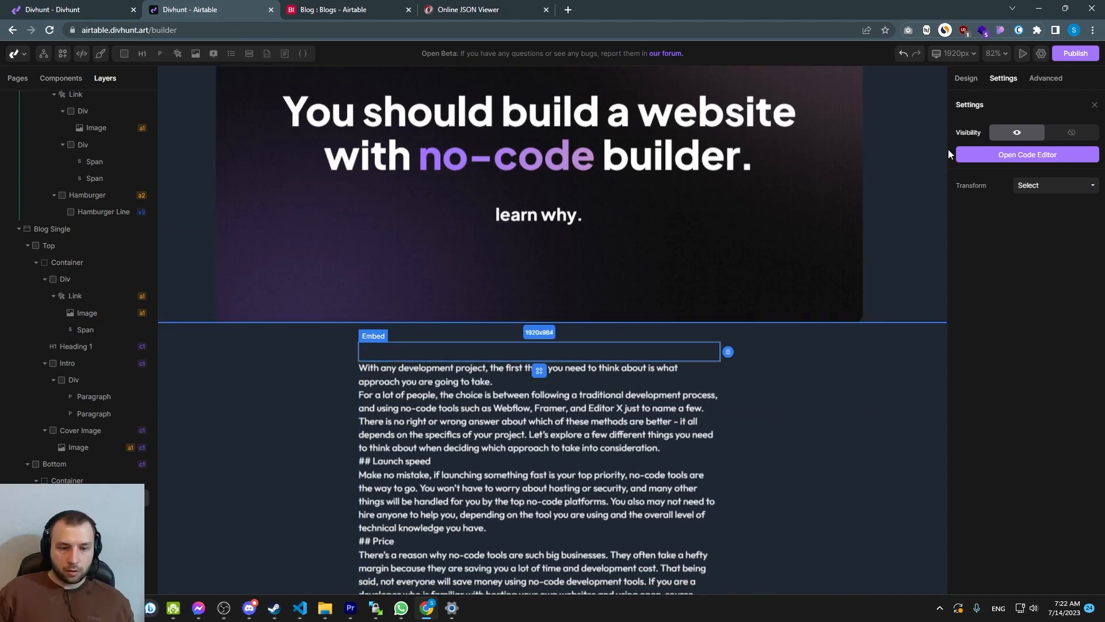
{"action": "left_click", "coordinate": [1028, 154]}
{"action": "key", "text": "ctrl+v"}
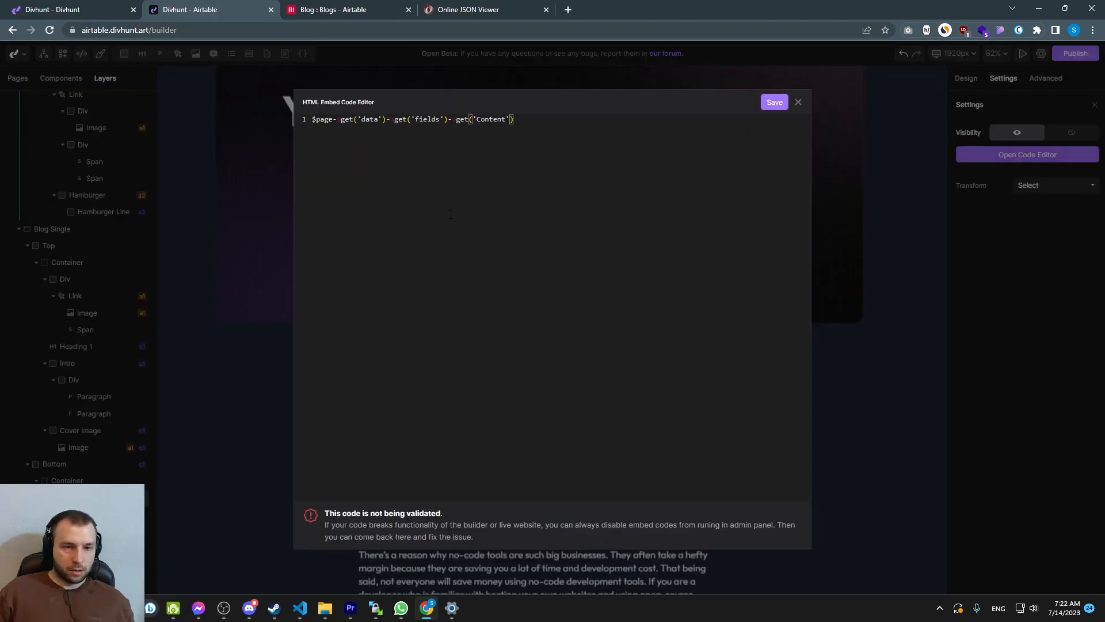
{"action": "left_click", "coordinate": [775, 102]}
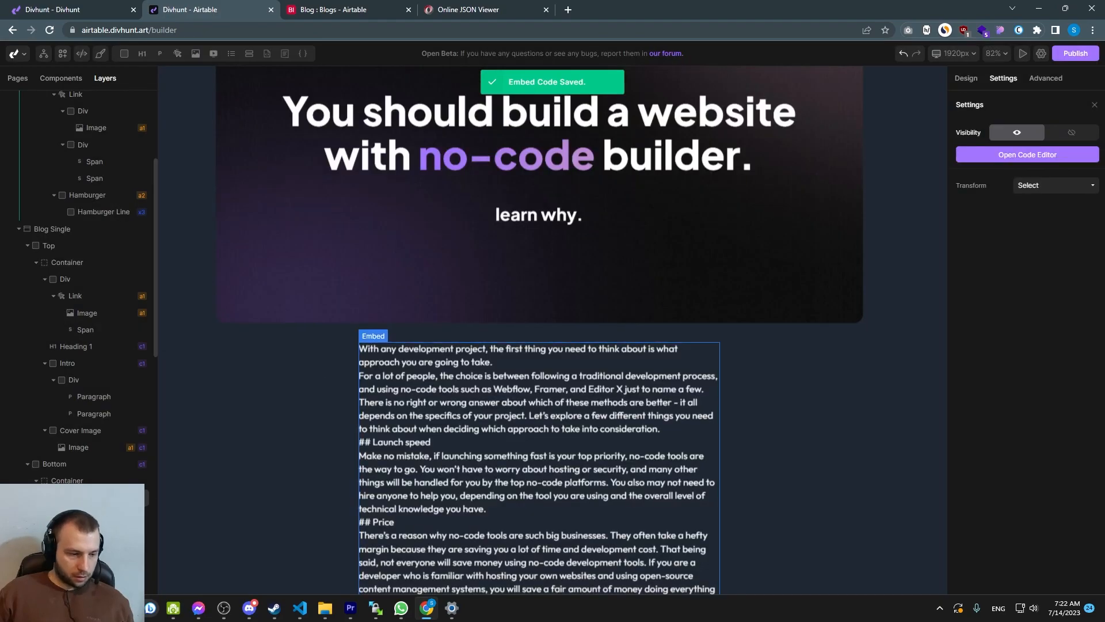
Delete the temporary Content paragraph from the Bottom container
{"action": "right_click", "coordinate": [88, 514]}
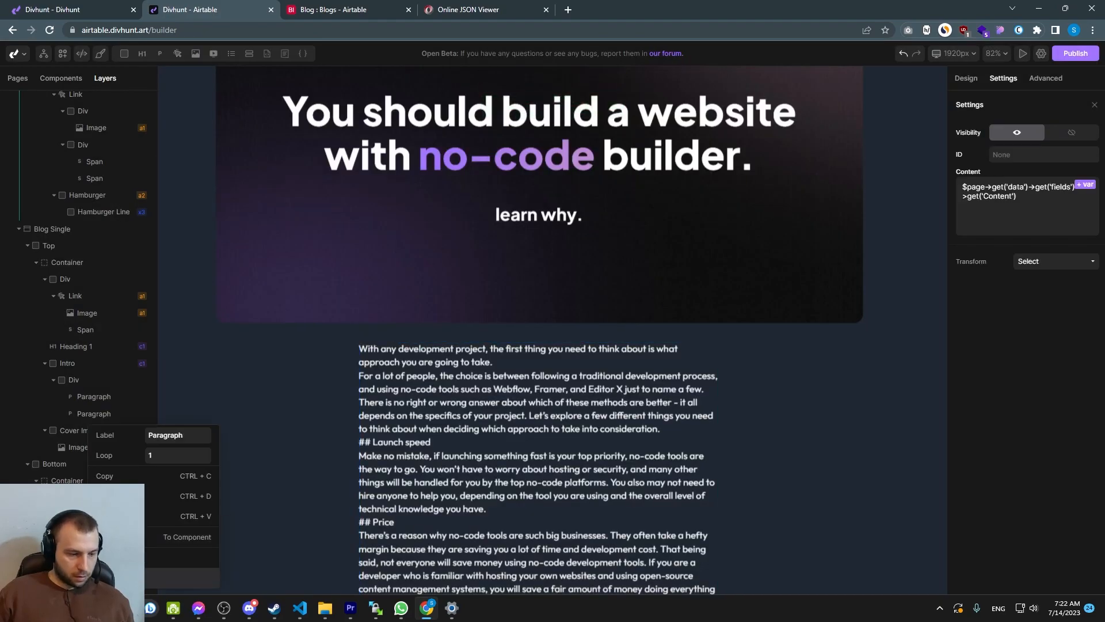
{"action": "left_click", "coordinate": [118, 577]}
{"action": "left_click", "coordinate": [388, 442]}
Inspect the embedded blog content rendered on the canvas
{"action": "scroll", "coordinate": [409, 431], "scroll_direction": "down", "scroll_amount": 5}
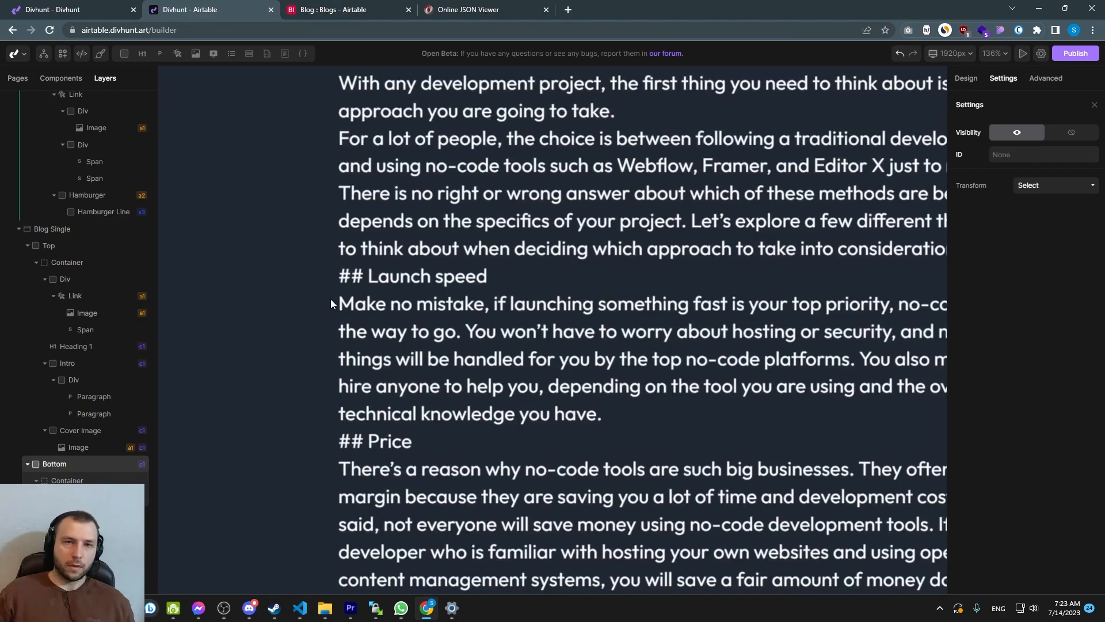
{"action": "scroll", "coordinate": [331, 303], "scroll_direction": "down", "scroll_amount": 3}
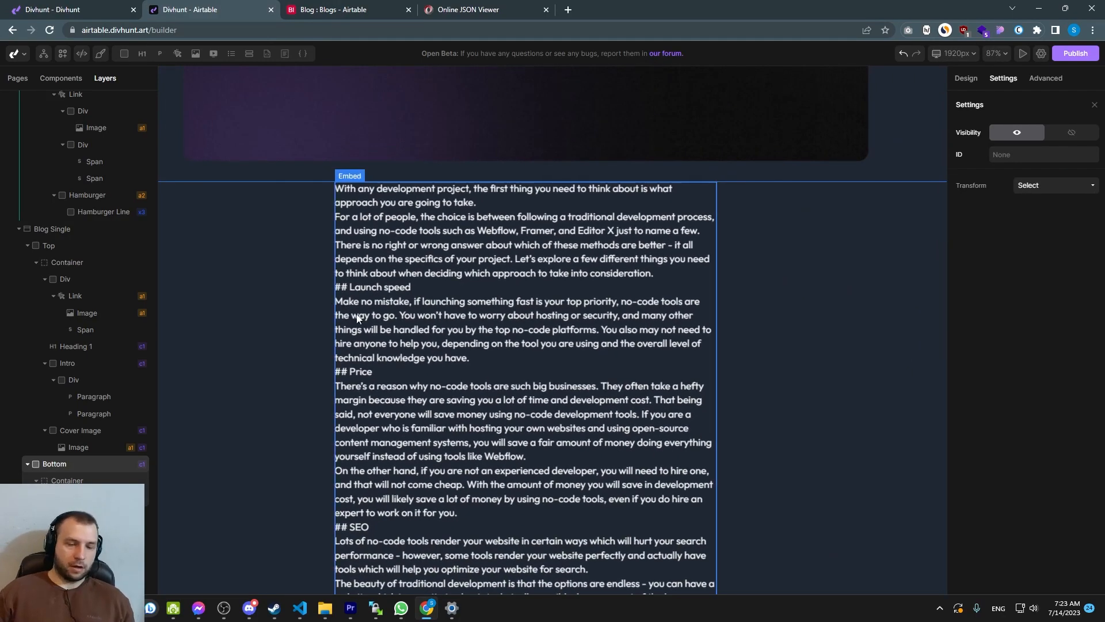
{"action": "scroll", "coordinate": [357, 318], "scroll_direction": "down", "scroll_amount": 6}
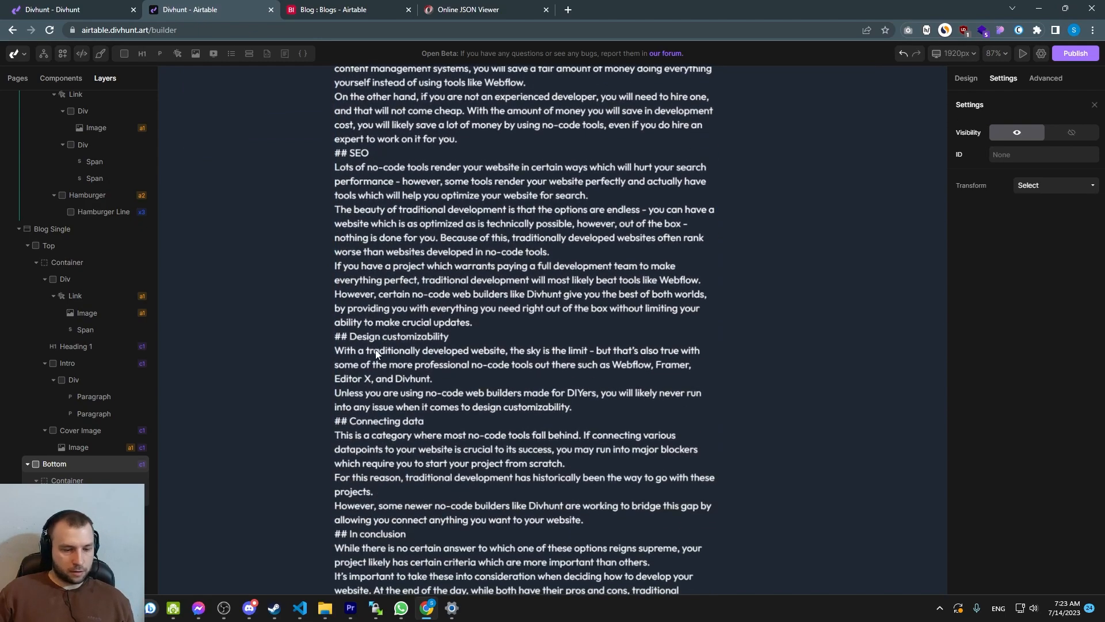
{"action": "scroll", "coordinate": [377, 351], "scroll_direction": "down", "scroll_amount": 3}
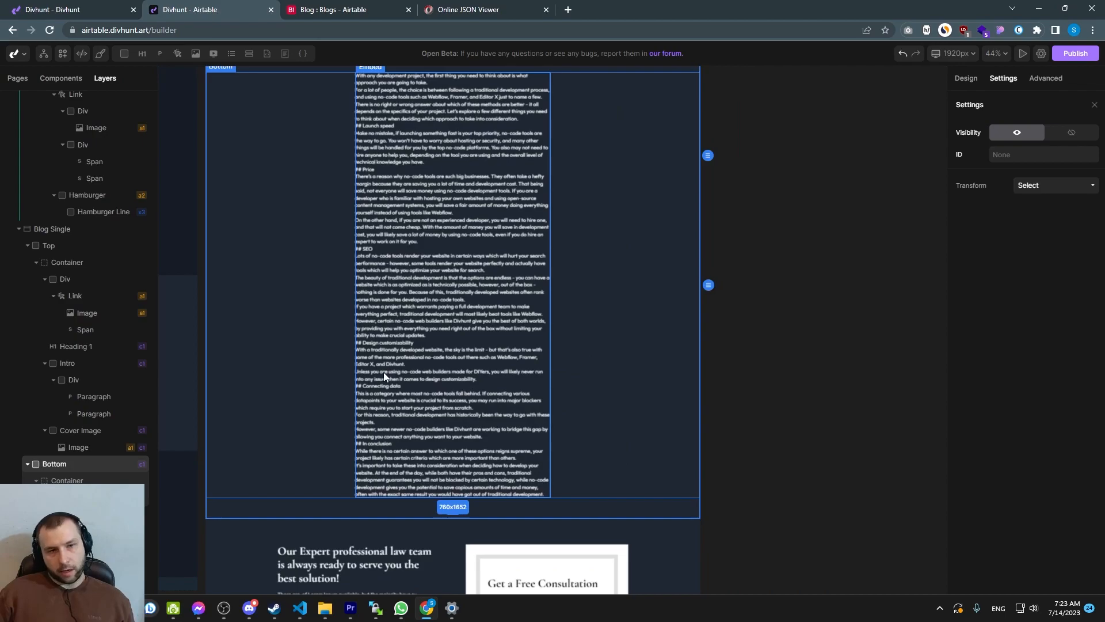
{"action": "scroll", "coordinate": [377, 376], "scroll_direction": "up", "scroll_amount": 3}
{"action": "scroll", "coordinate": [373, 333], "scroll_direction": "up", "scroll_amount": 2}
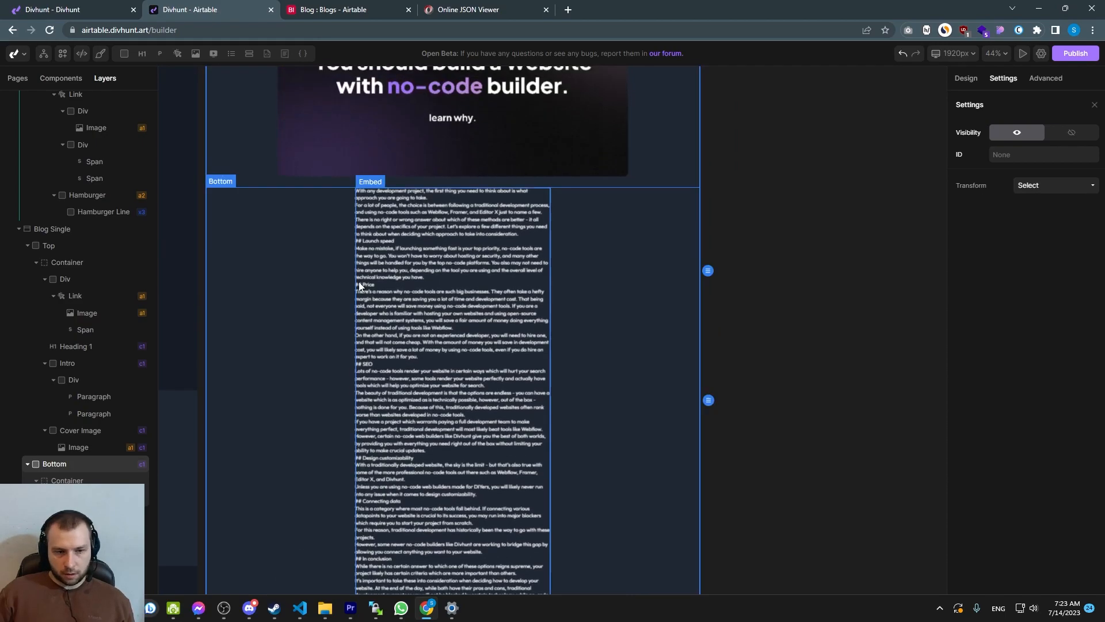
{"action": "scroll", "coordinate": [365, 266], "scroll_direction": "up", "scroll_amount": 6}
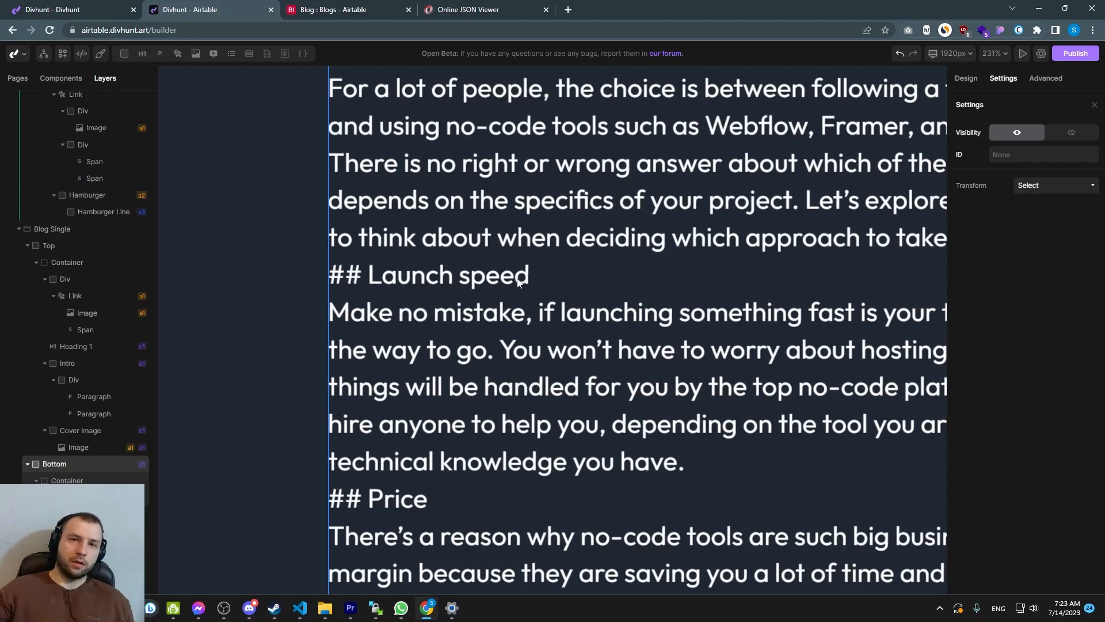
Compare the formatting of the Content field in the Airtable blog records with the embedded text
{"action": "left_click", "coordinate": [339, 7]}
{"action": "scroll", "coordinate": [454, 235], "scroll_direction": "up", "scroll_amount": 4}
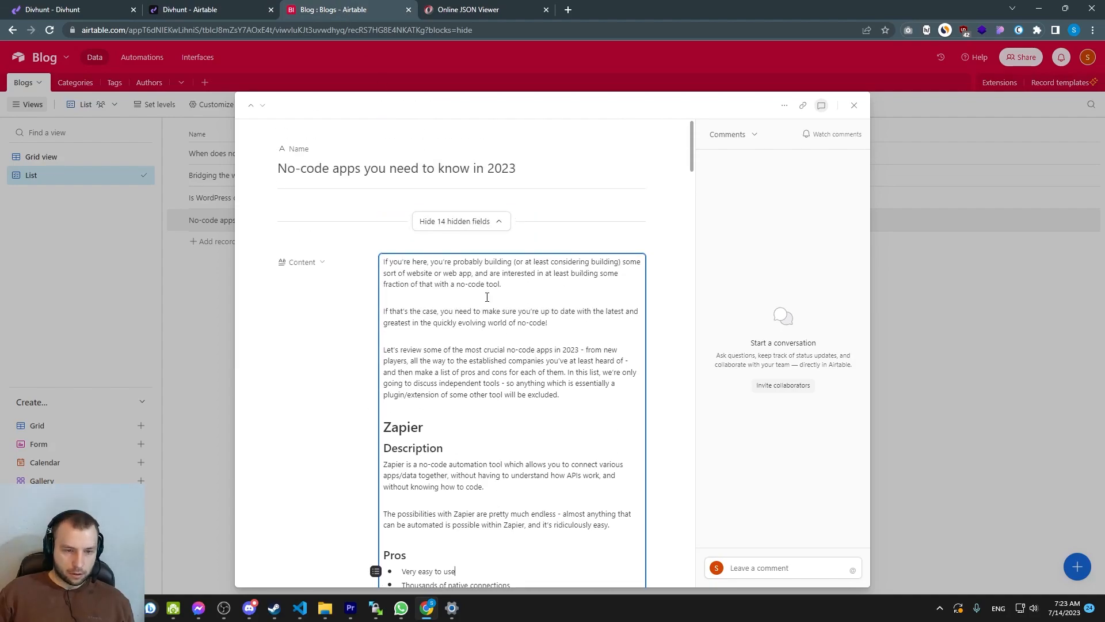
{"action": "scroll", "coordinate": [366, 313], "scroll_direction": "down", "scroll_amount": 5}
{"action": "left_click", "coordinate": [233, 338]}
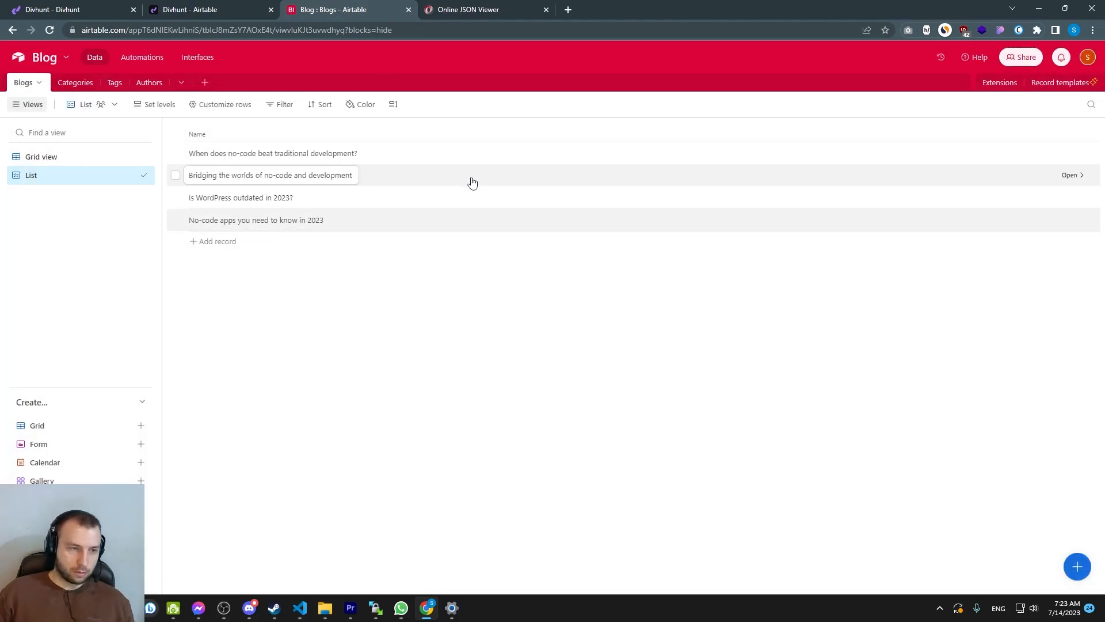
{"action": "left_click", "coordinate": [486, 160]}
{"action": "left_click", "coordinate": [489, 230]}
{"action": "scroll", "coordinate": [489, 230], "scroll_direction": "down", "scroll_amount": 1}
{"action": "left_click_drag", "start_coordinate": [384, 318], "coordinate": [468, 315]}
{"action": "scroll", "coordinate": [432, 323], "scroll_direction": "down", "scroll_amount": 13}
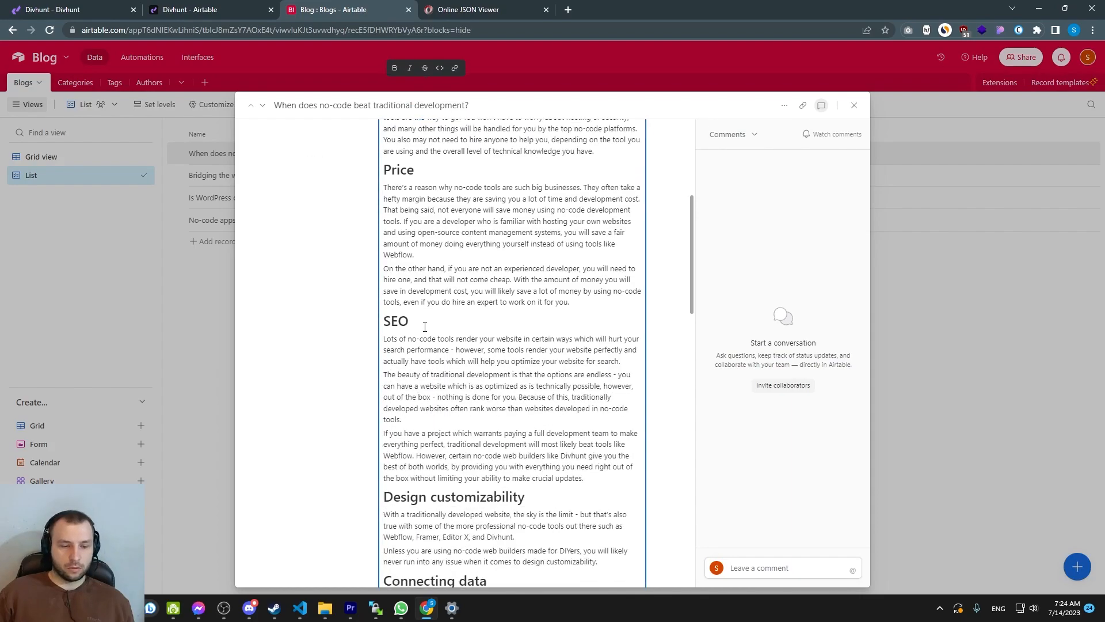
{"action": "left_click", "coordinate": [185, 345]}
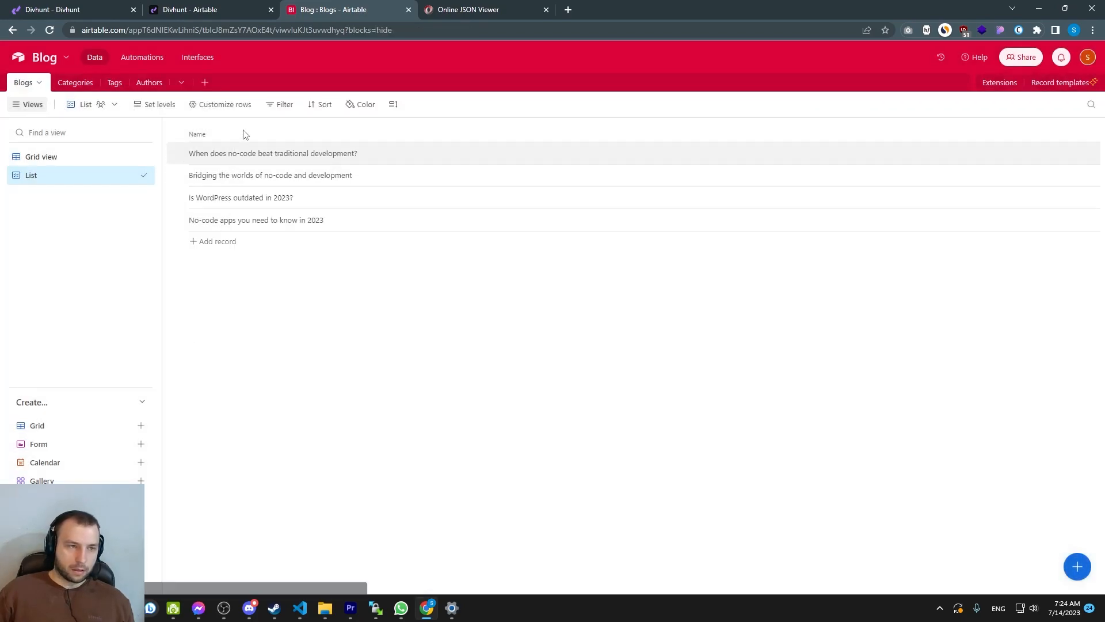
{"action": "left_click", "coordinate": [207, 10]}
{"action": "scroll", "coordinate": [428, 299], "scroll_direction": "down", "scroll_amount": 3}
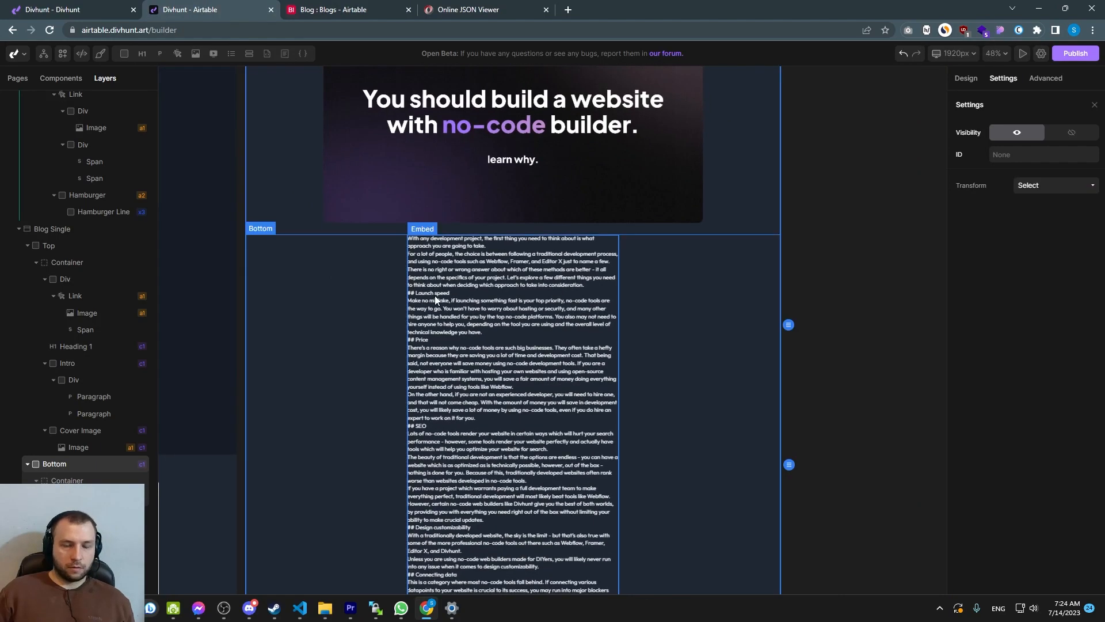
{"action": "left_click", "coordinate": [435, 299]}
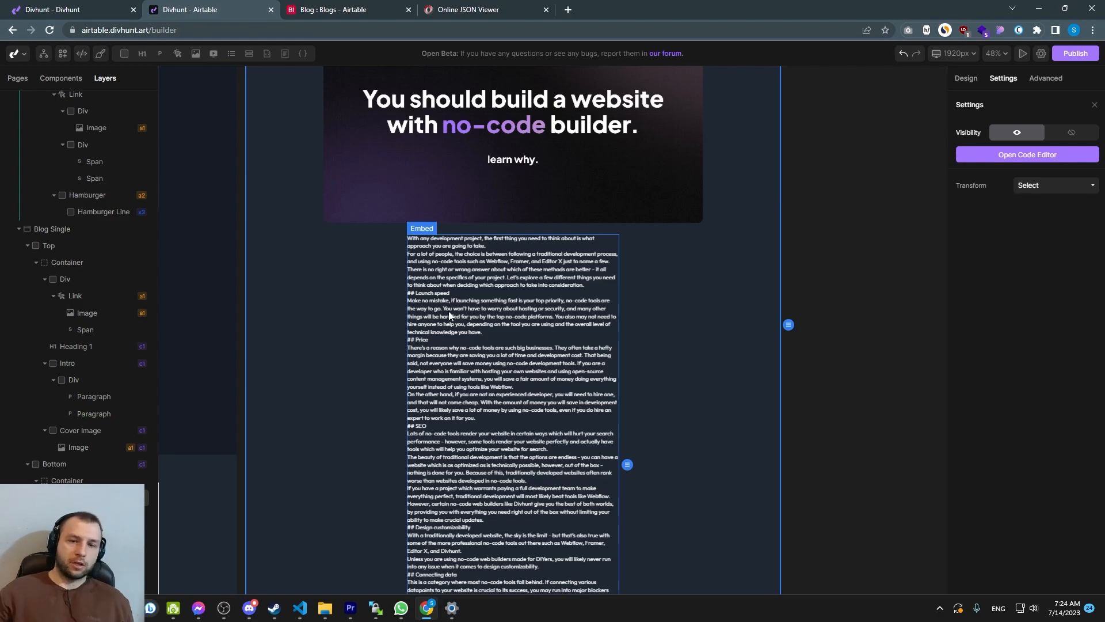
Install the Showdown - Markdown To HTML plugin from the site's plugins and return to the Embed element
{"action": "left_click", "coordinate": [1042, 53]}
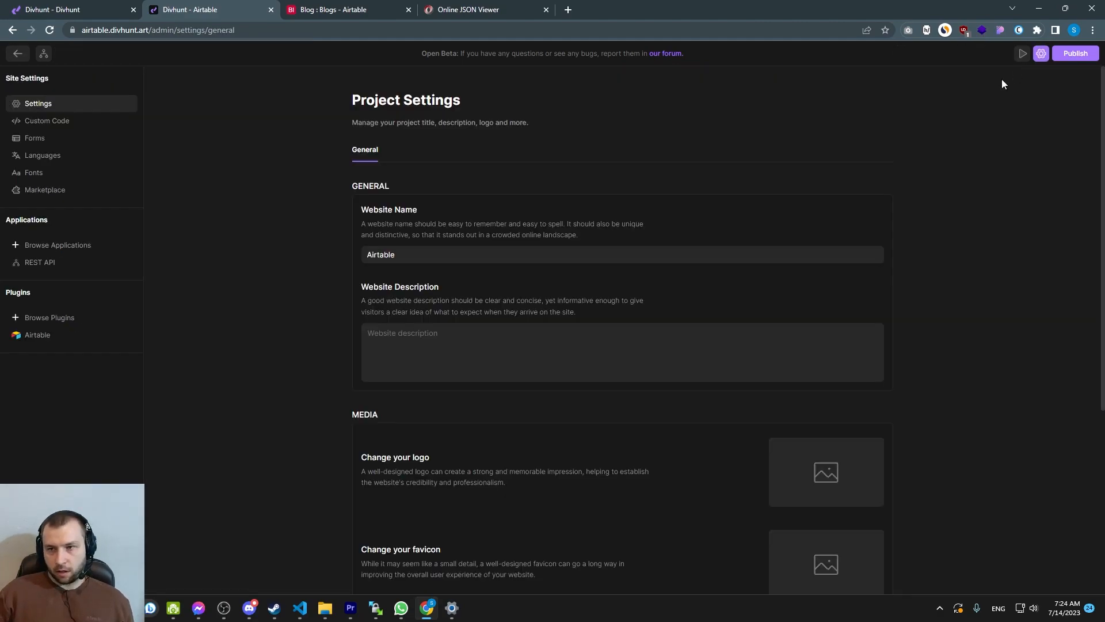
{"action": "left_click", "coordinate": [38, 326]}
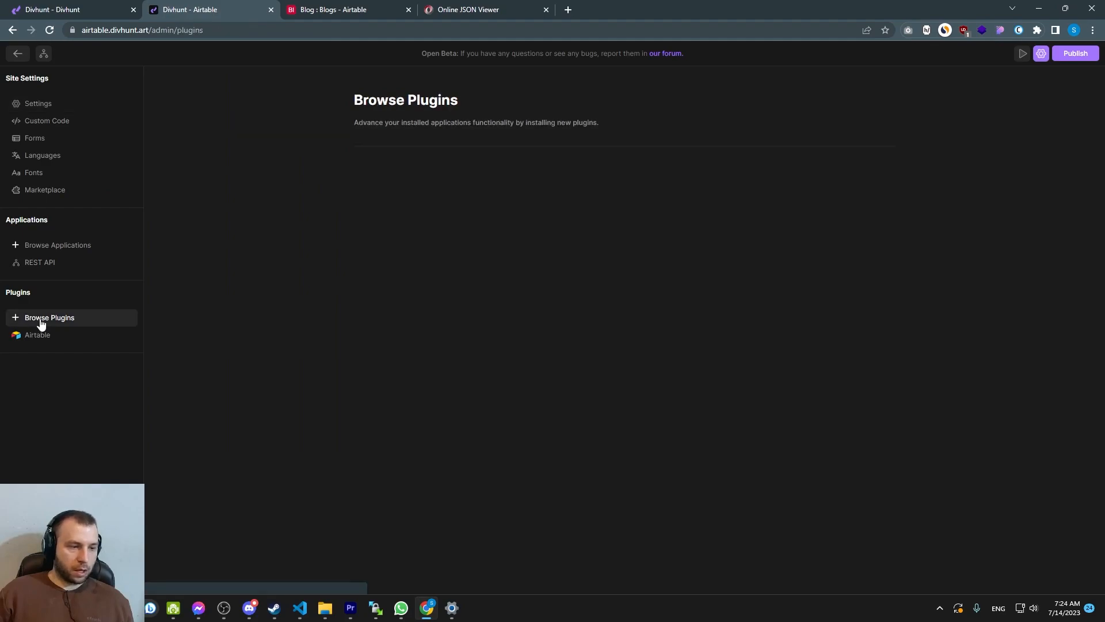
{"action": "scroll", "coordinate": [294, 288], "scroll_direction": "down", "scroll_amount": 2}
{"action": "key", "text": "ctrl+f"}
{"action": "type", "text": "markdow"}
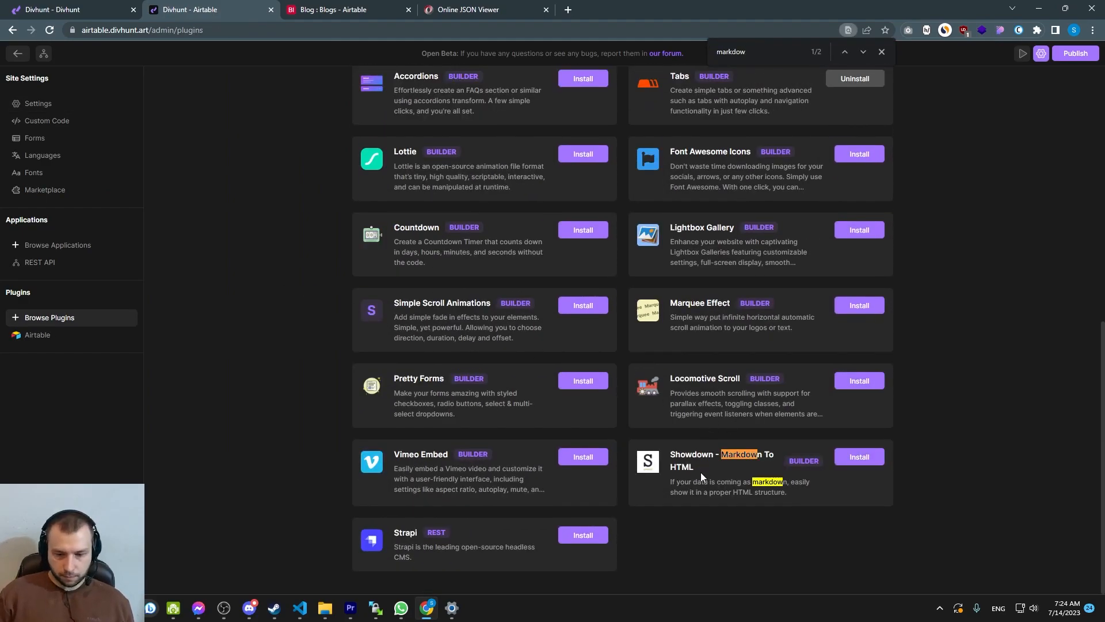
{"action": "key", "text": "Escape"}
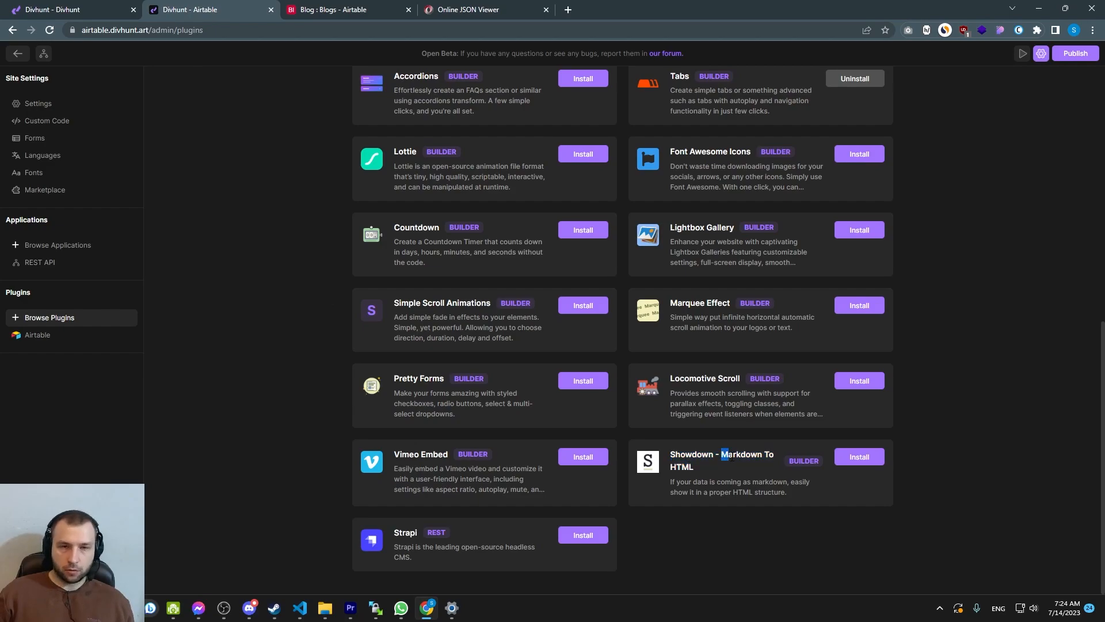
{"action": "left_click", "coordinate": [852, 460]}
{"action": "left_click", "coordinate": [516, 353]}
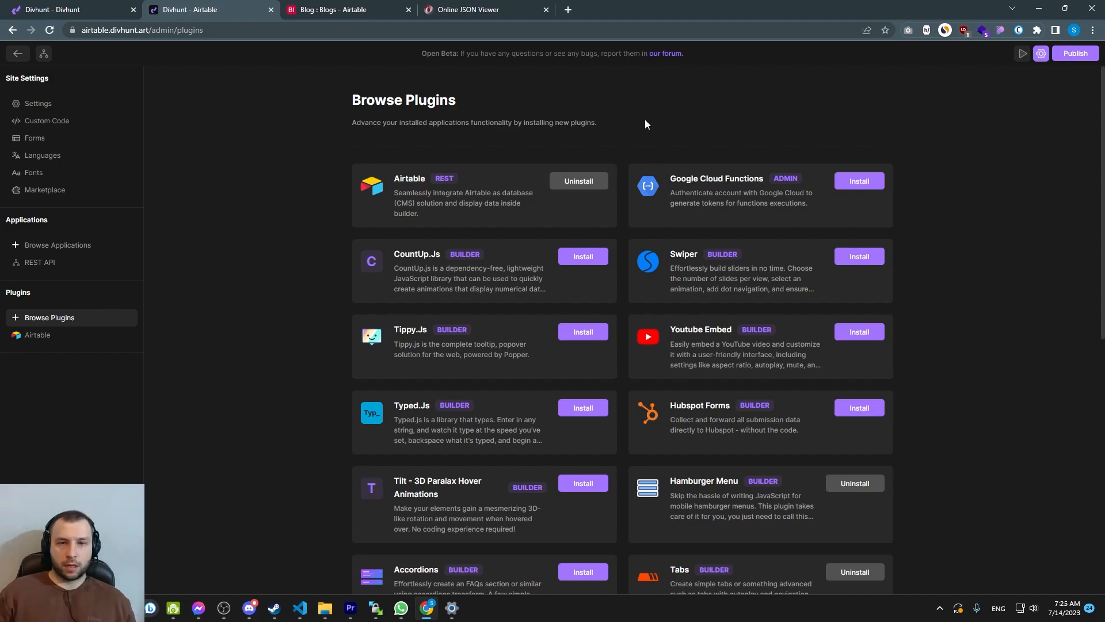
{"action": "left_click", "coordinate": [1041, 54]}
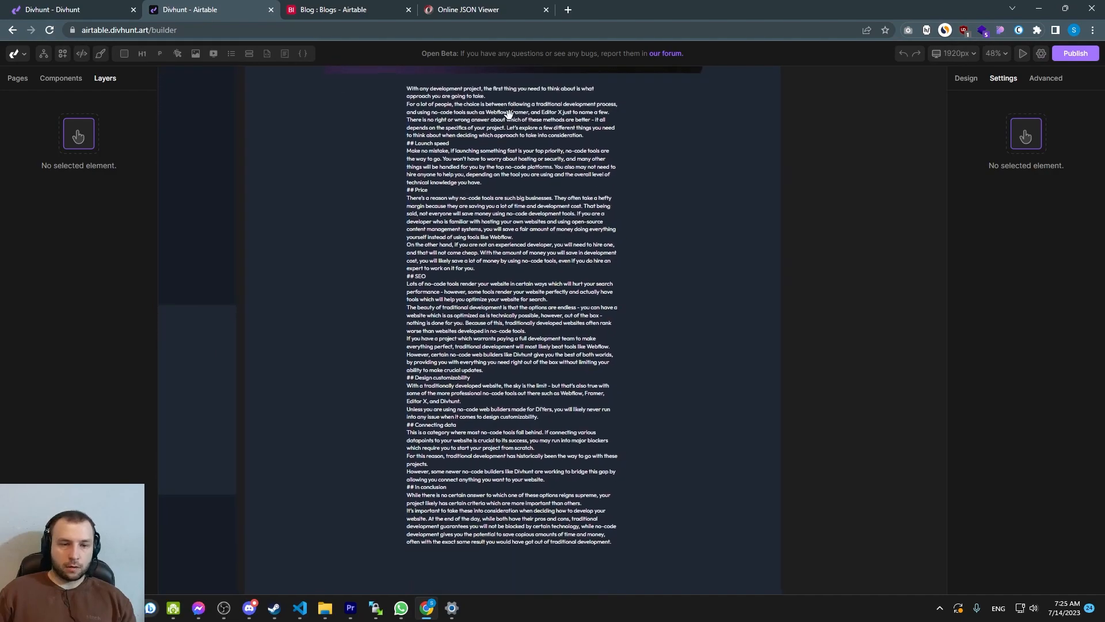
{"action": "left_click", "coordinate": [509, 120]}
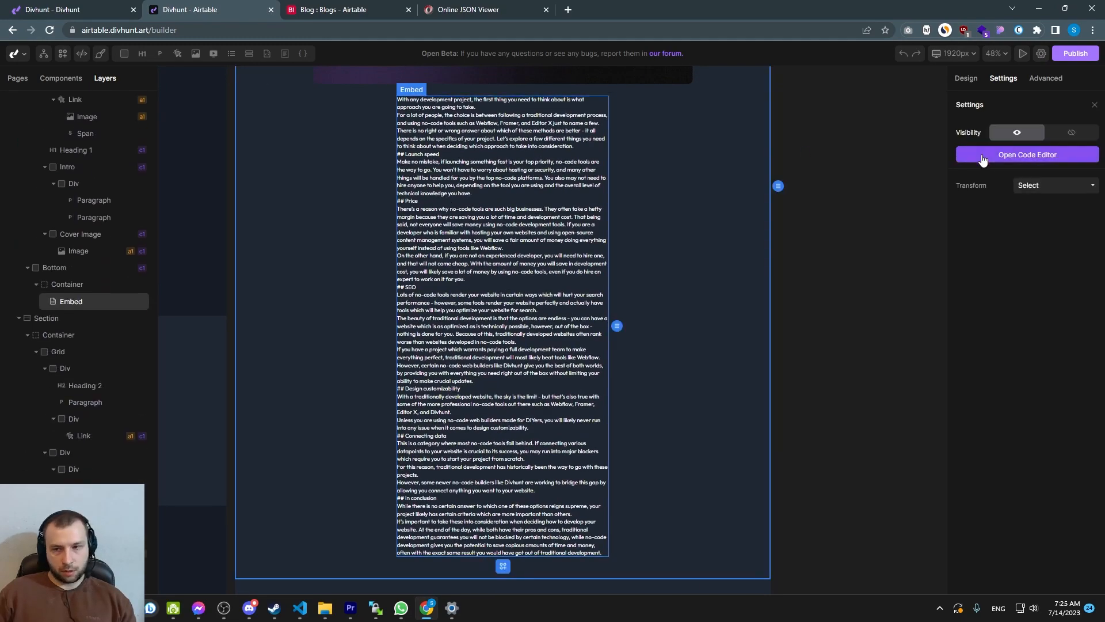
Save the Embed code that passes the Content field through the showdown filter and close the code editor
{"action": "left_click", "coordinate": [983, 157]}
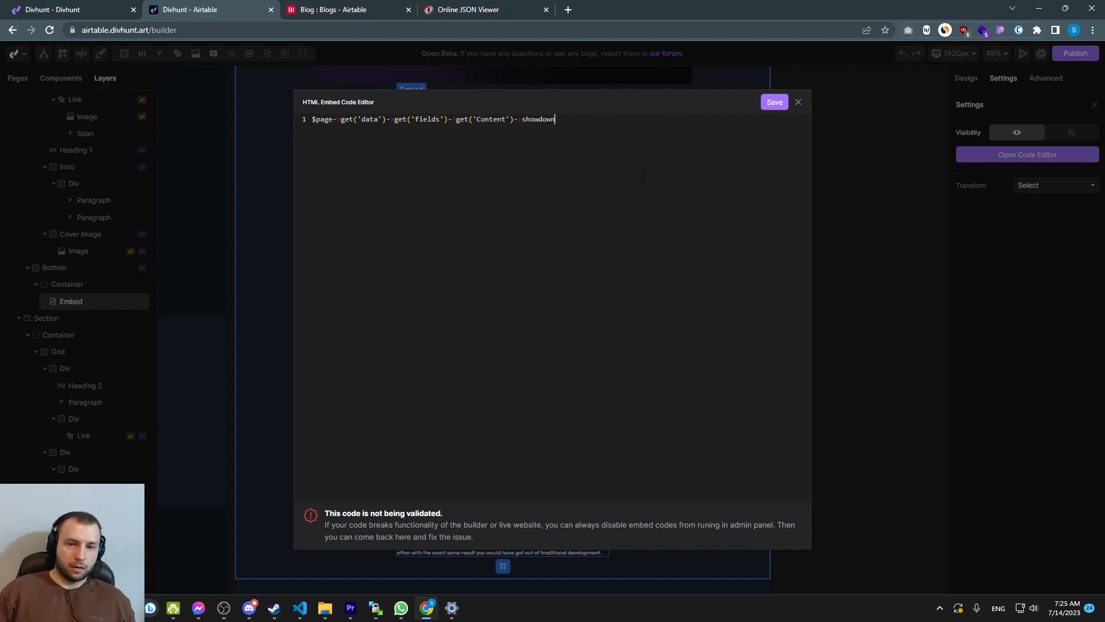
{"action": "left_click", "coordinate": [769, 108]}
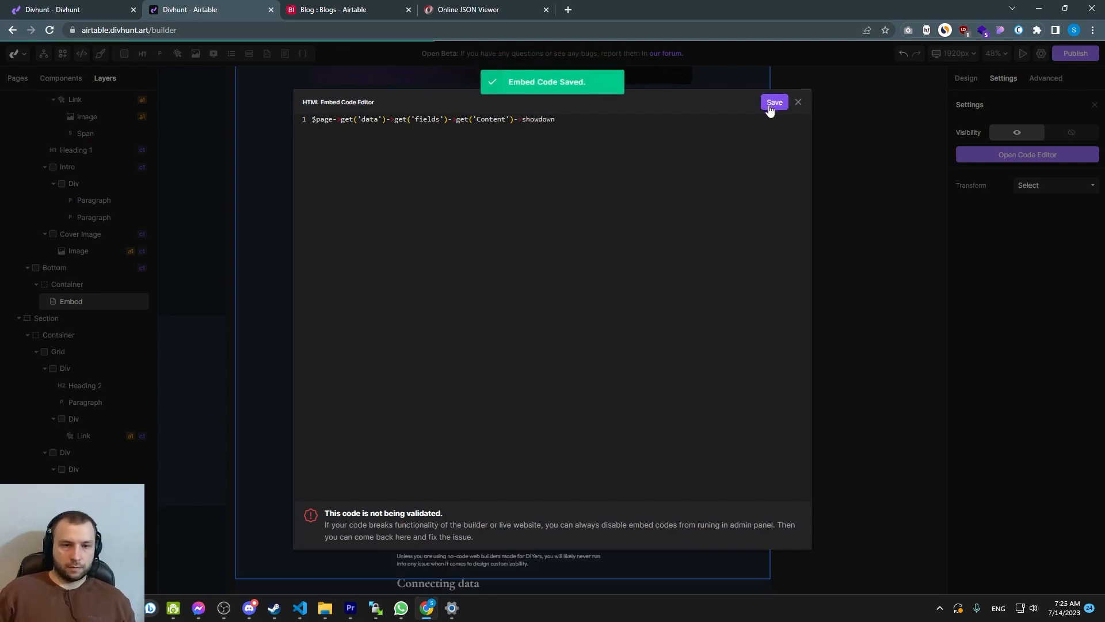
{"action": "left_click", "coordinate": [798, 102]}
Scroll through the embedded blog content on the canvas to examine how its headings and paragraphs render
{"action": "scroll", "coordinate": [434, 256], "scroll_direction": "up", "scroll_amount": 2}
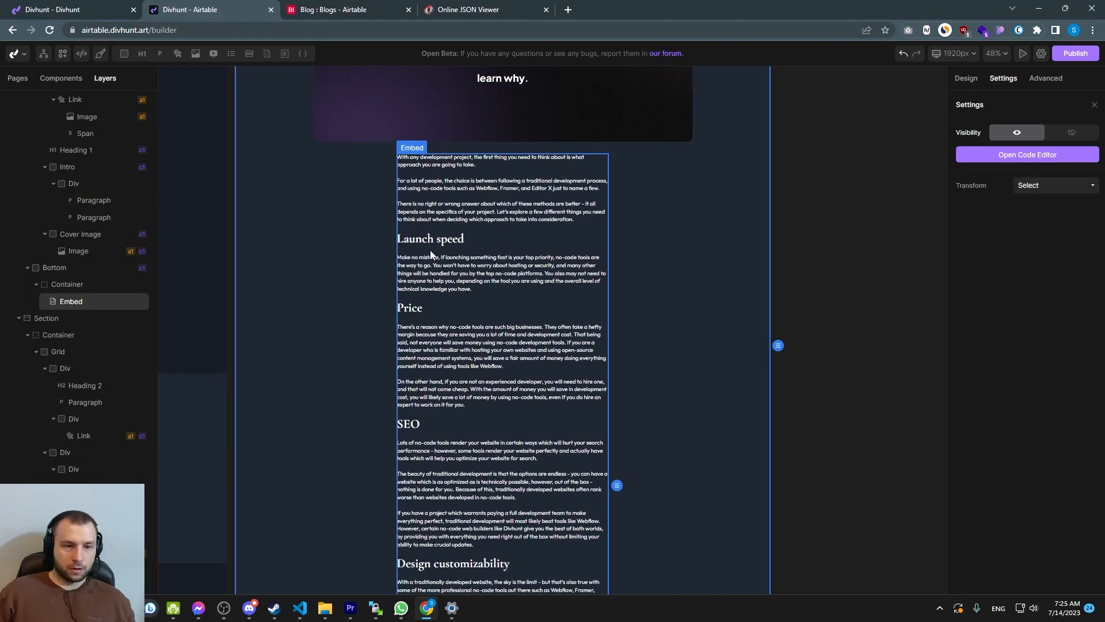
{"action": "scroll", "coordinate": [419, 267], "scroll_direction": "down", "scroll_amount": 2}
{"action": "scroll", "coordinate": [422, 261], "scroll_direction": "up", "scroll_amount": 3}
{"action": "scroll", "coordinate": [429, 263], "scroll_direction": "down", "scroll_amount": 4}
{"action": "scroll", "coordinate": [434, 264], "scroll_direction": "down", "scroll_amount": 5}
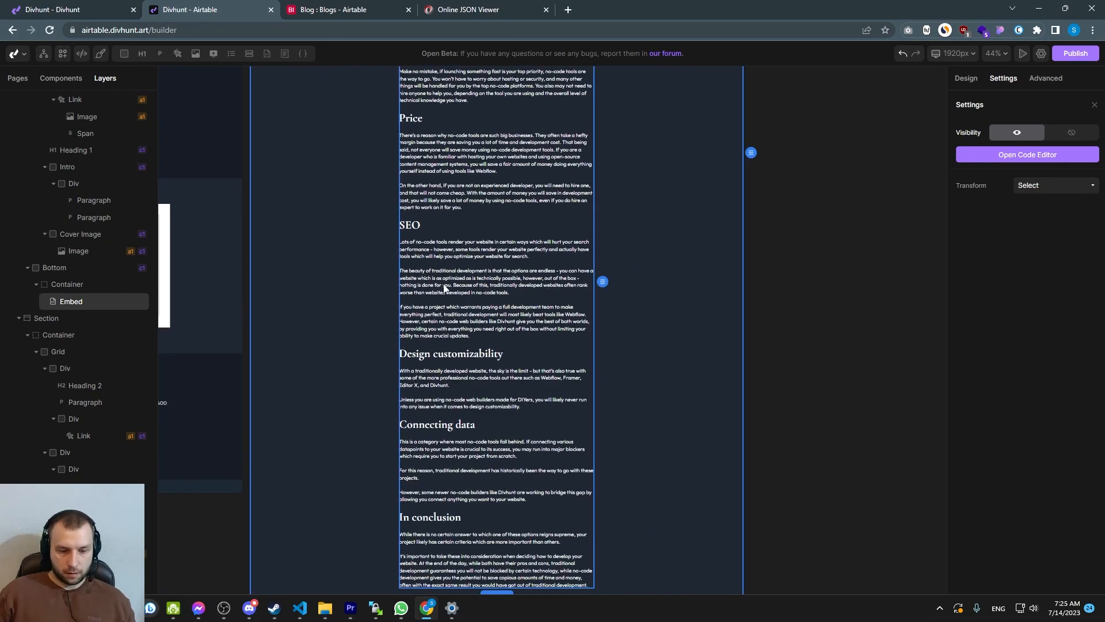
{"action": "scroll", "coordinate": [520, 312], "scroll_direction": "up", "scroll_amount": 5}
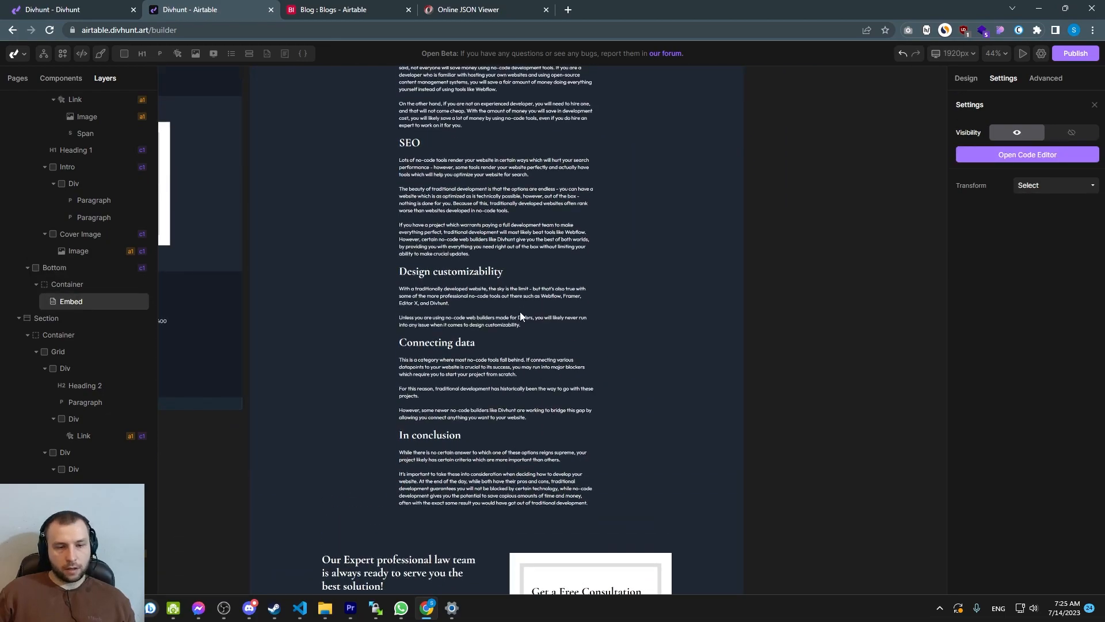
{"action": "scroll", "coordinate": [575, 231], "scroll_direction": "up", "scroll_amount": 2}
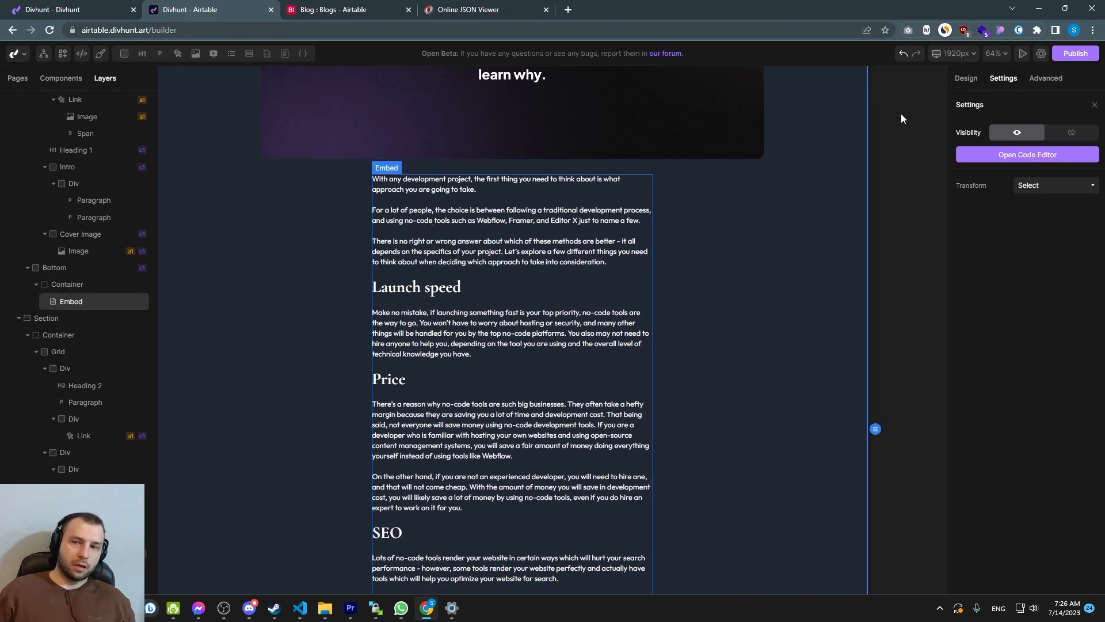
{"action": "left_click", "coordinate": [966, 79]}
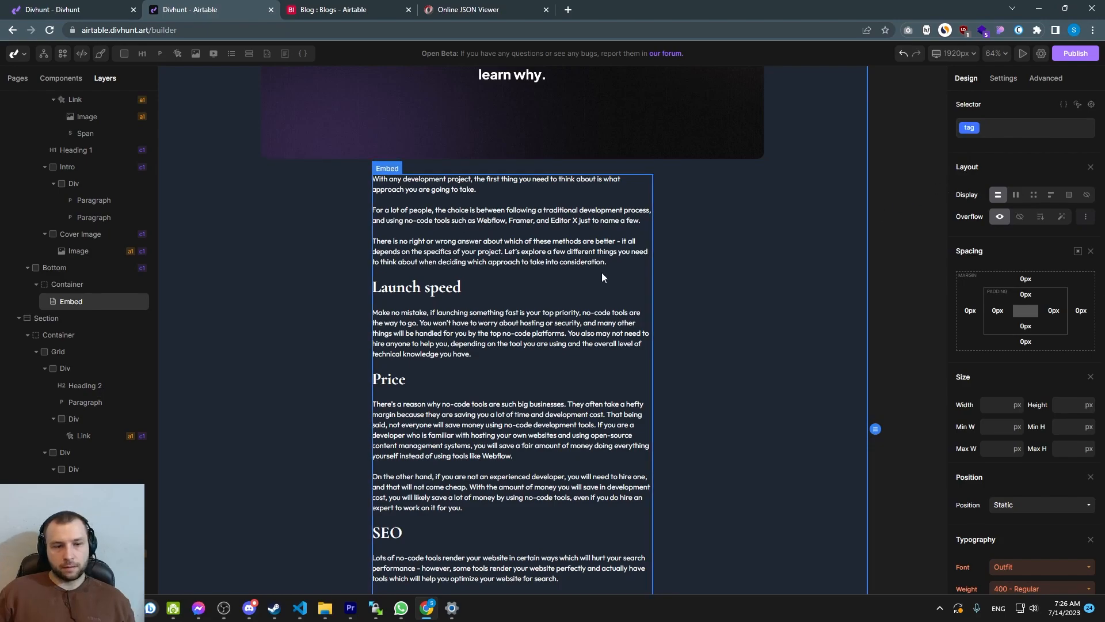
{"action": "scroll", "coordinate": [454, 293], "scroll_direction": "down", "scroll_amount": 3}
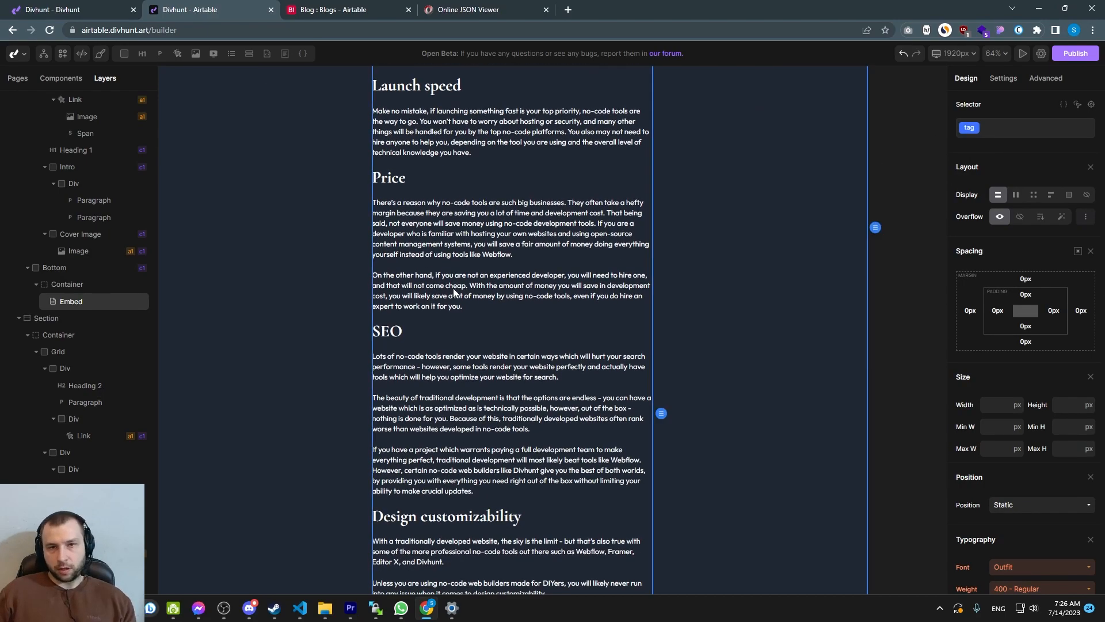
{"action": "scroll", "coordinate": [454, 293], "scroll_direction": "down", "scroll_amount": 3}
{"action": "scroll", "coordinate": [441, 288], "scroll_direction": "up", "scroll_amount": 3}
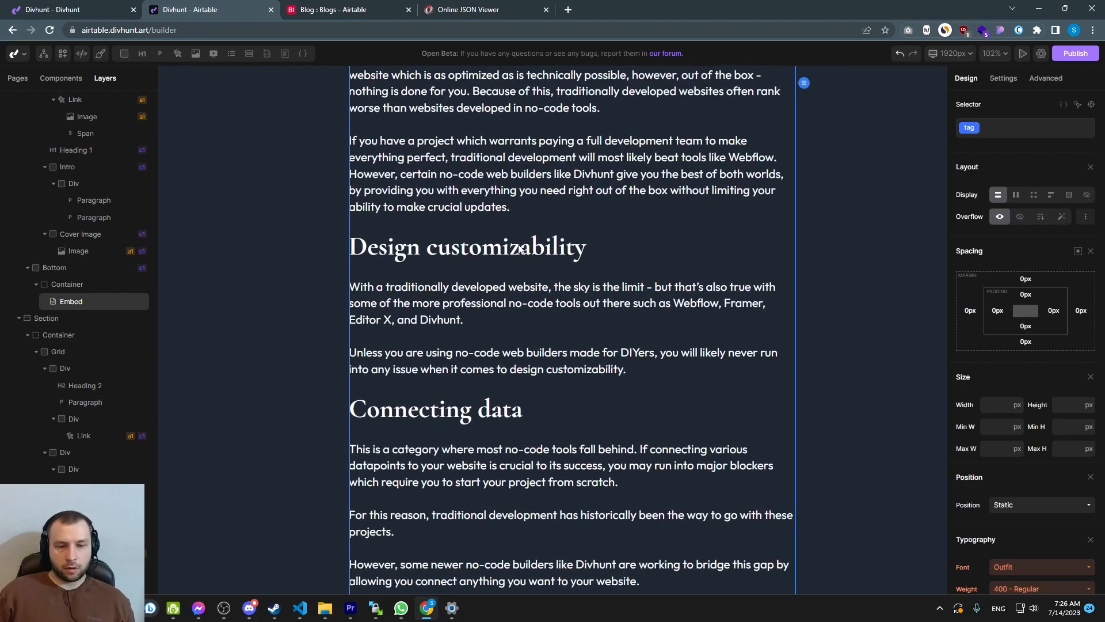
{"action": "scroll", "coordinate": [520, 249], "scroll_direction": "down", "scroll_amount": 5}
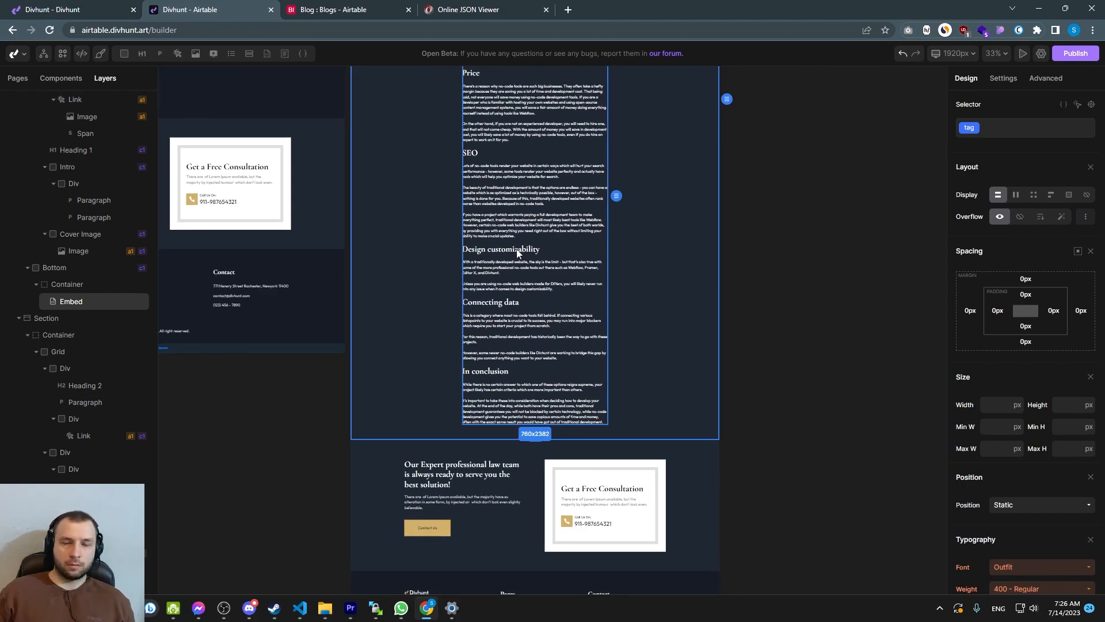
{"action": "scroll", "coordinate": [505, 235], "scroll_direction": "up", "scroll_amount": 5}
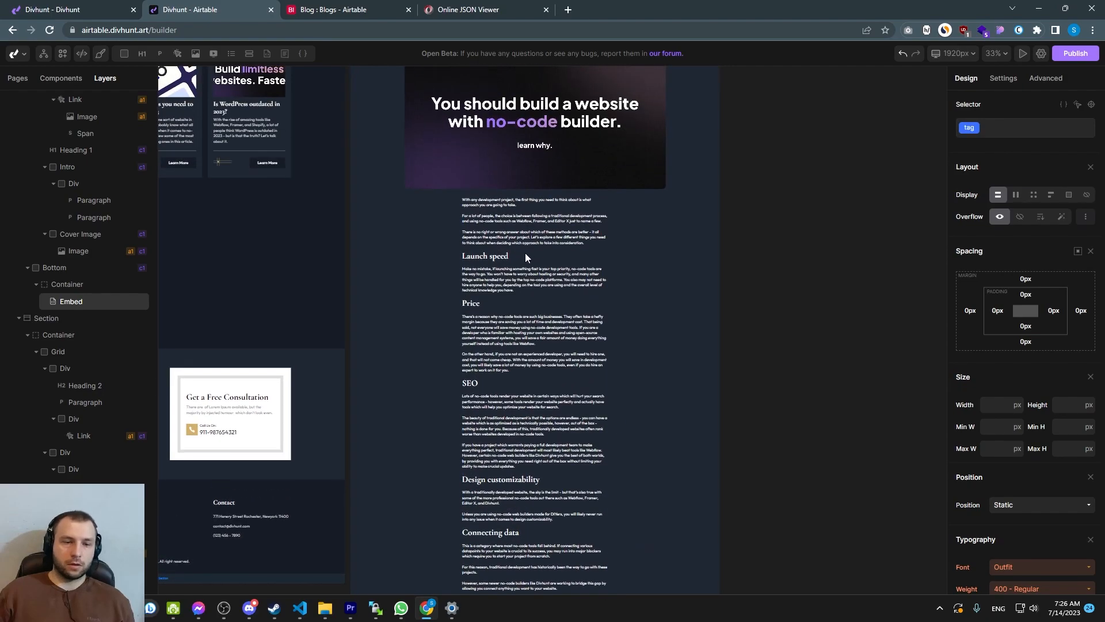
{"action": "scroll", "coordinate": [519, 265], "scroll_direction": "up", "scroll_amount": 2}
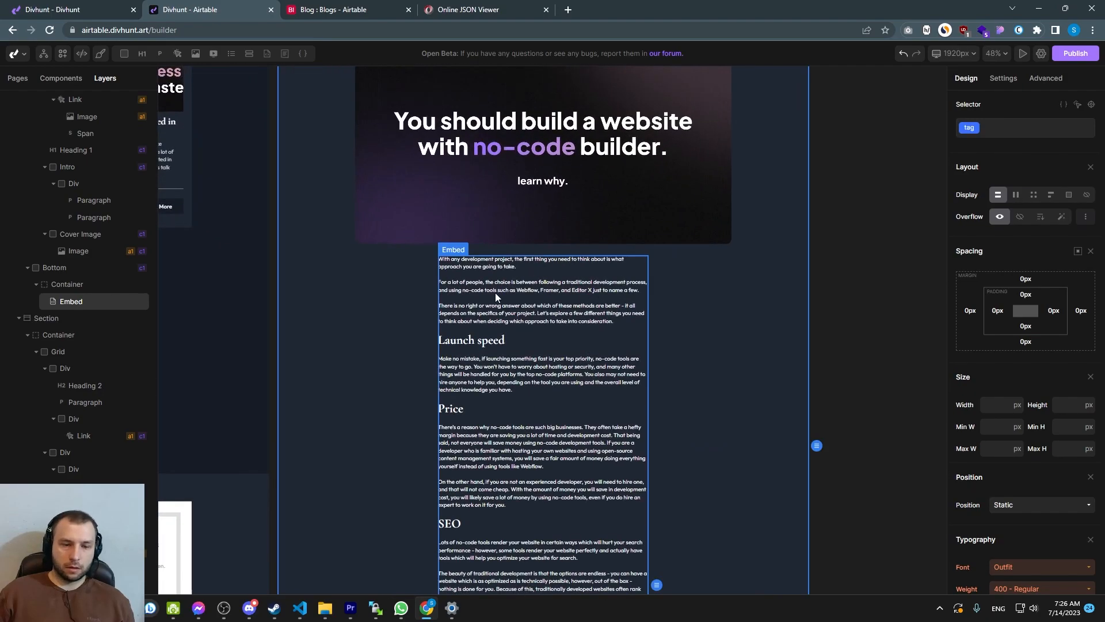
Add the global Heading 2 tag selector to the Embed element's styling with block display
{"action": "left_click", "coordinate": [1092, 105]}
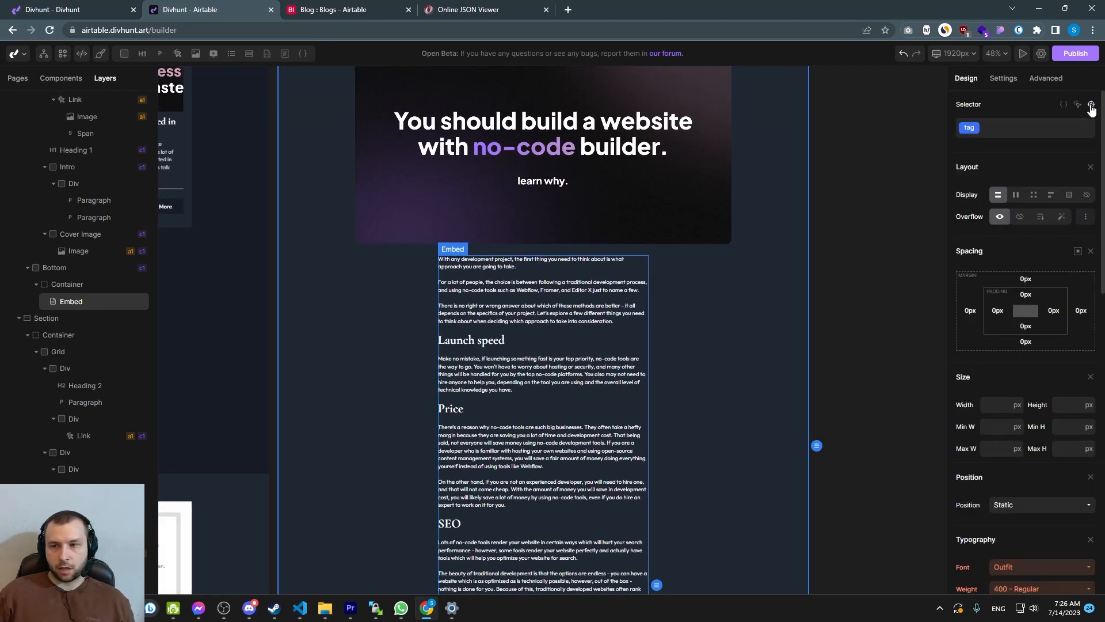
{"action": "left_click", "coordinate": [1091, 105]}
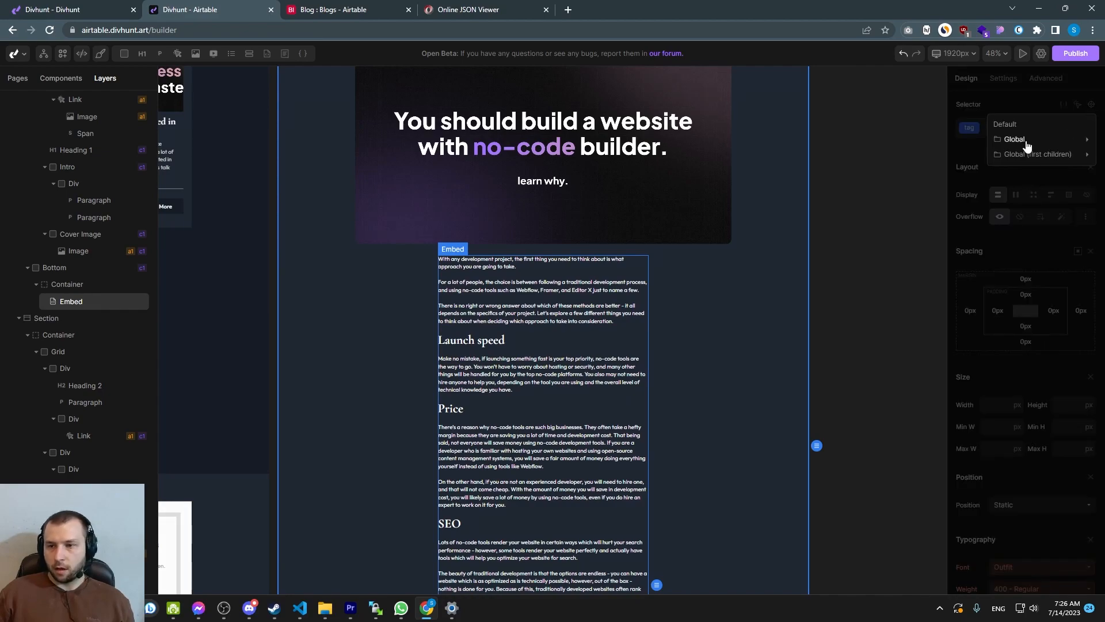
{"action": "left_click", "coordinate": [1019, 140]}
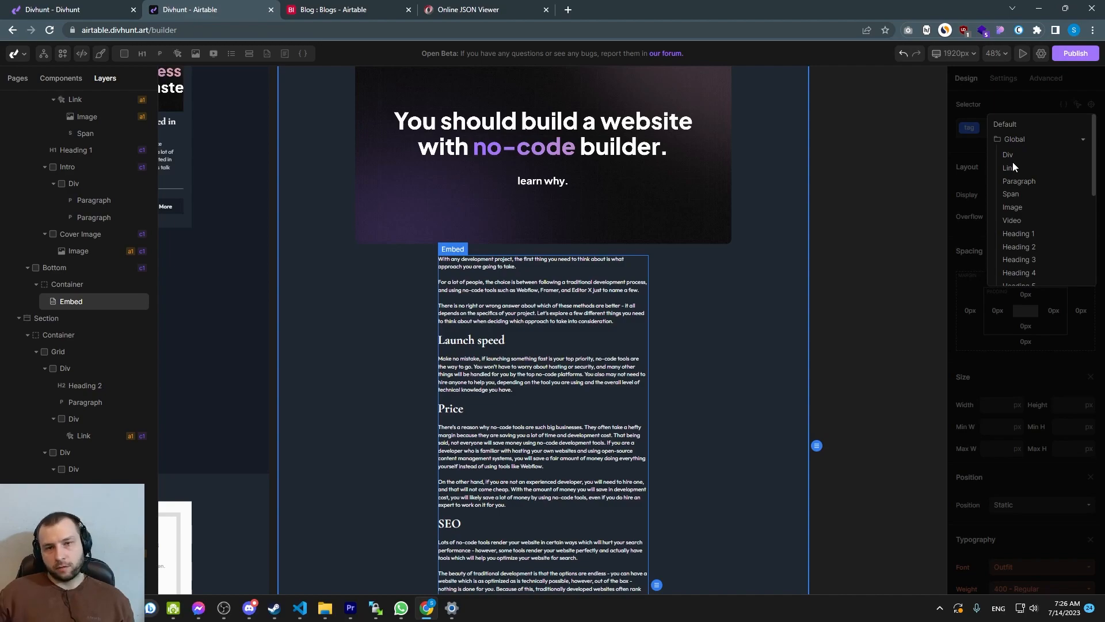
{"action": "scroll", "coordinate": [1016, 213], "scroll_direction": "down", "scroll_amount": 1}
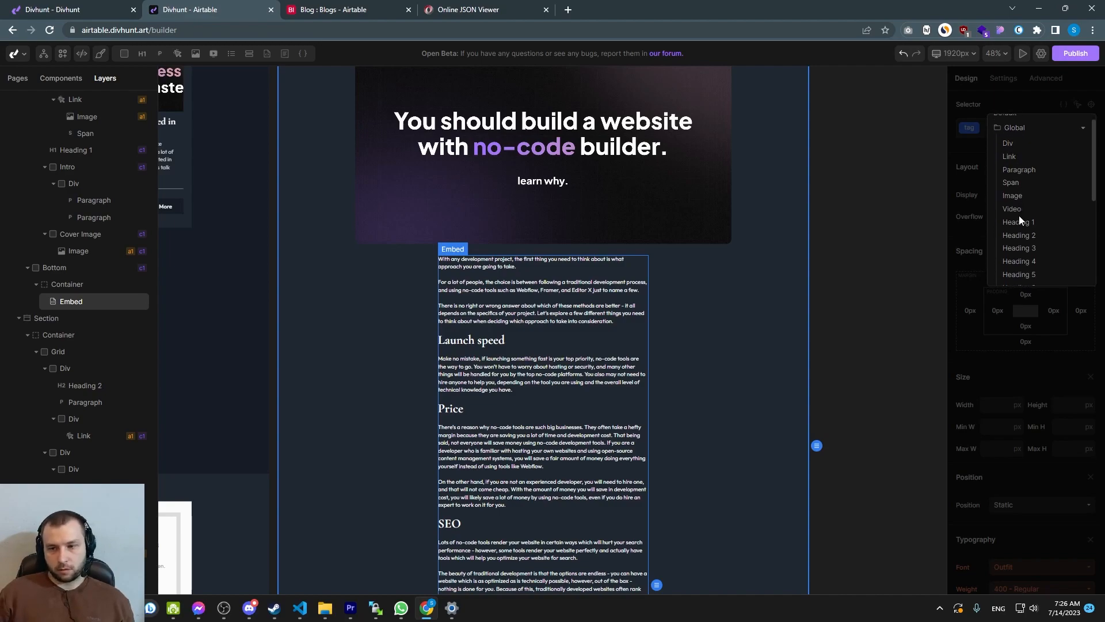
{"action": "left_click", "coordinate": [1022, 192]}
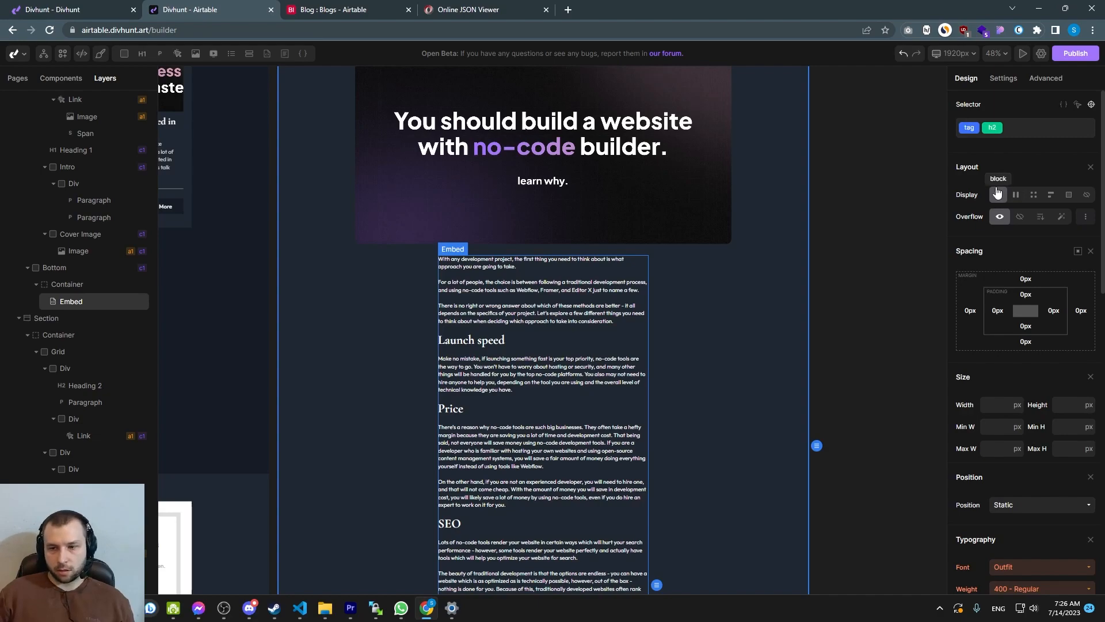
{"action": "left_click", "coordinate": [998, 193]}
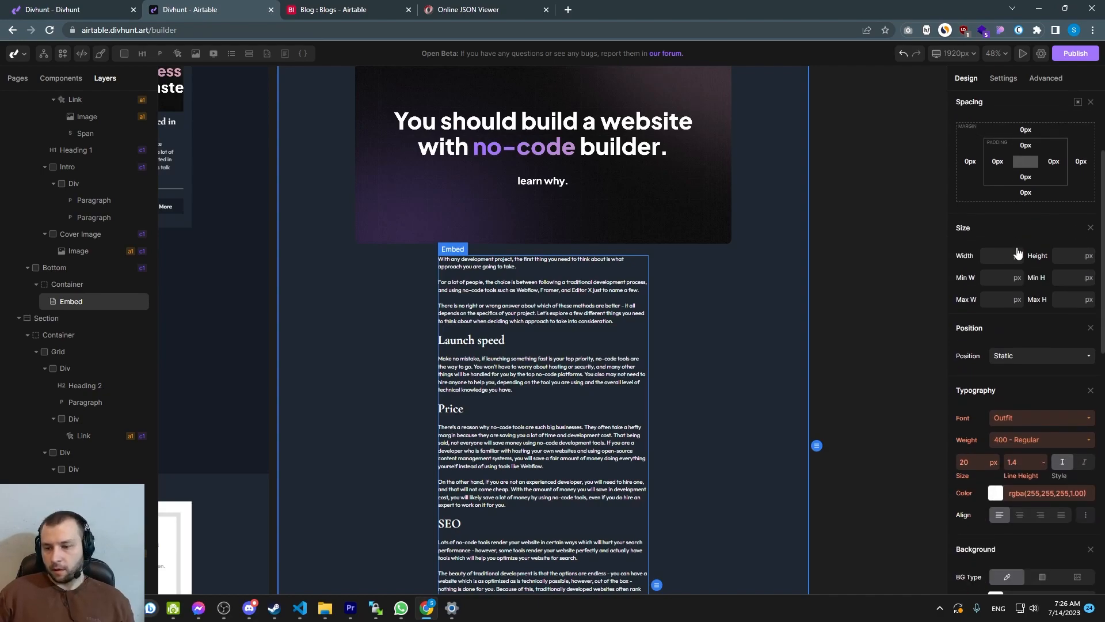
Set the Heading 2 selector's font size to 30 px
{"action": "scroll", "coordinate": [1002, 264], "scroll_direction": "down", "scroll_amount": 7}
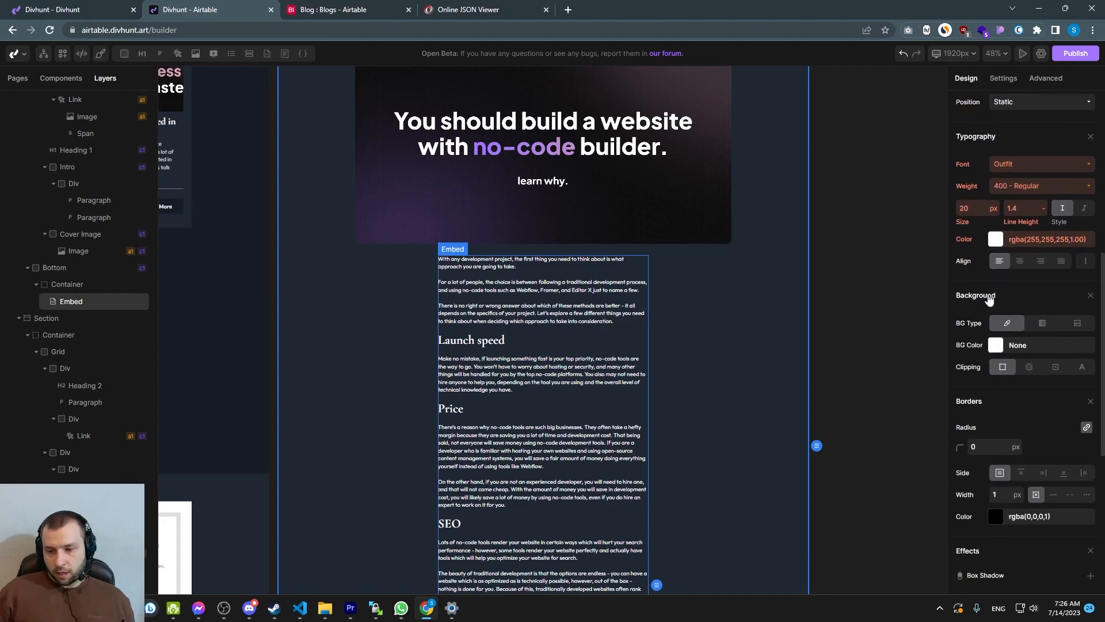
{"action": "left_click", "coordinate": [974, 213]}
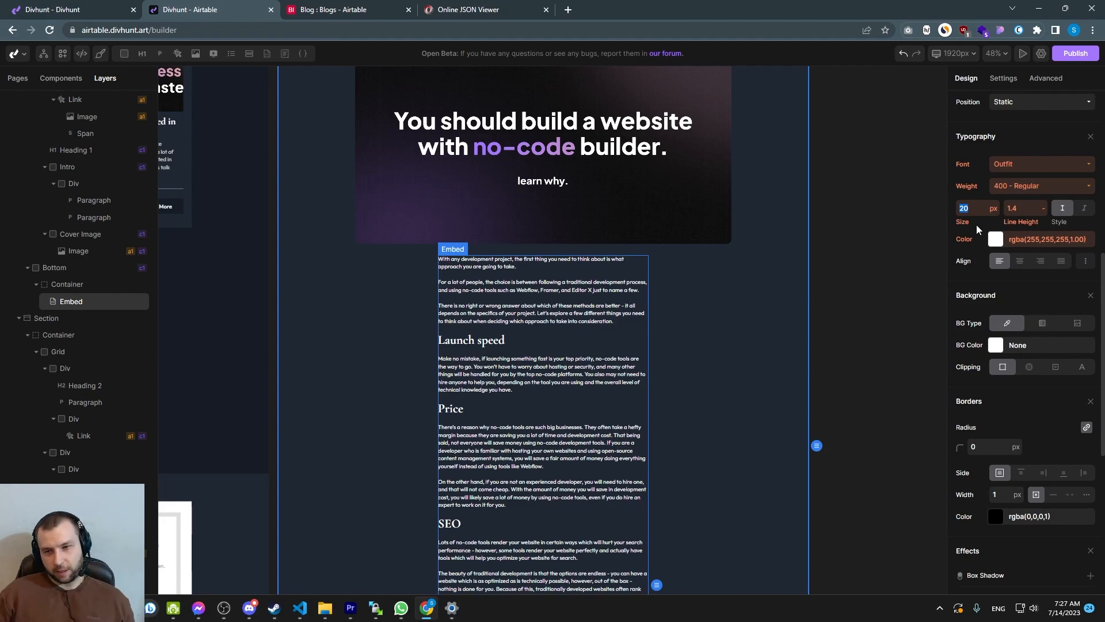
{"action": "left_click", "coordinate": [972, 210]}
{"action": "double_click", "coordinate": [967, 207]}
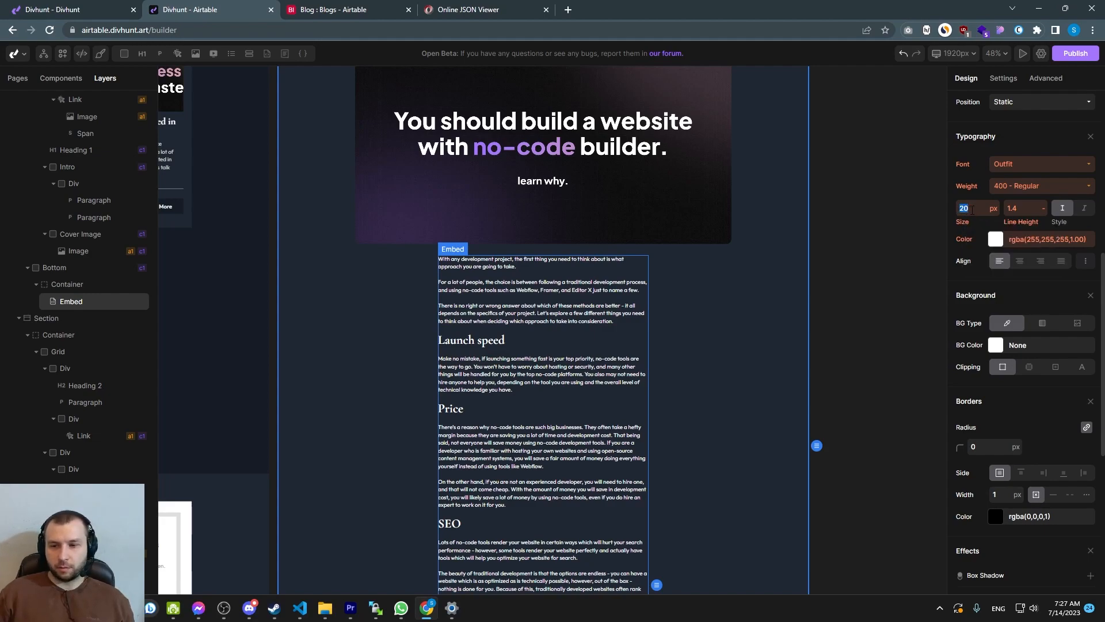
{"action": "scroll", "coordinate": [973, 288], "scroll_direction": "up", "scroll_amount": 3}
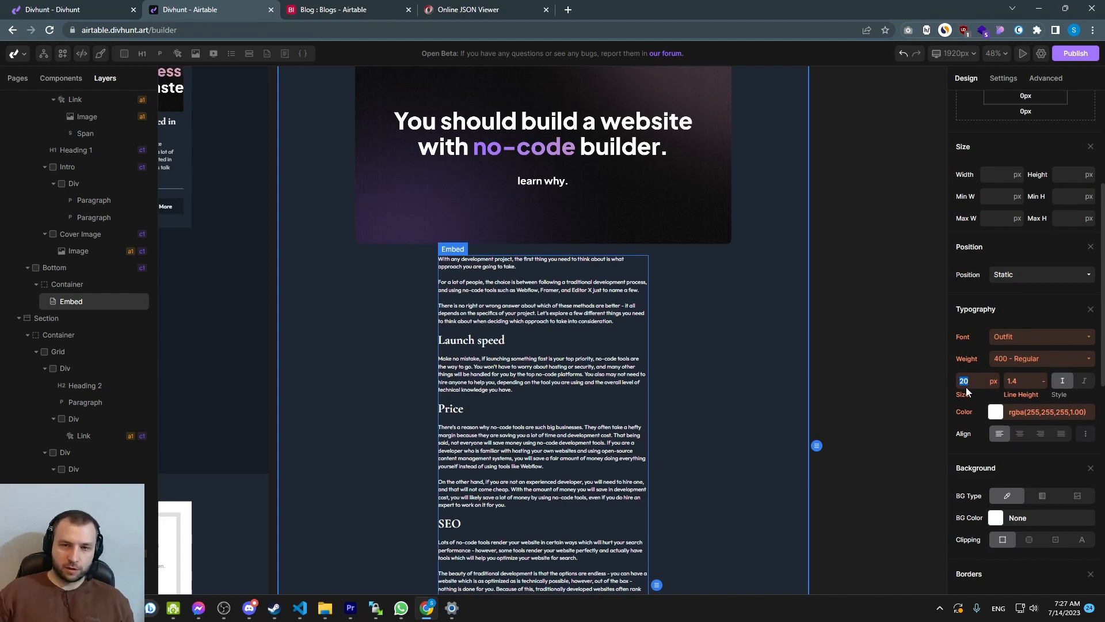
{"action": "mouse_move", "coordinate": [959, 360]}
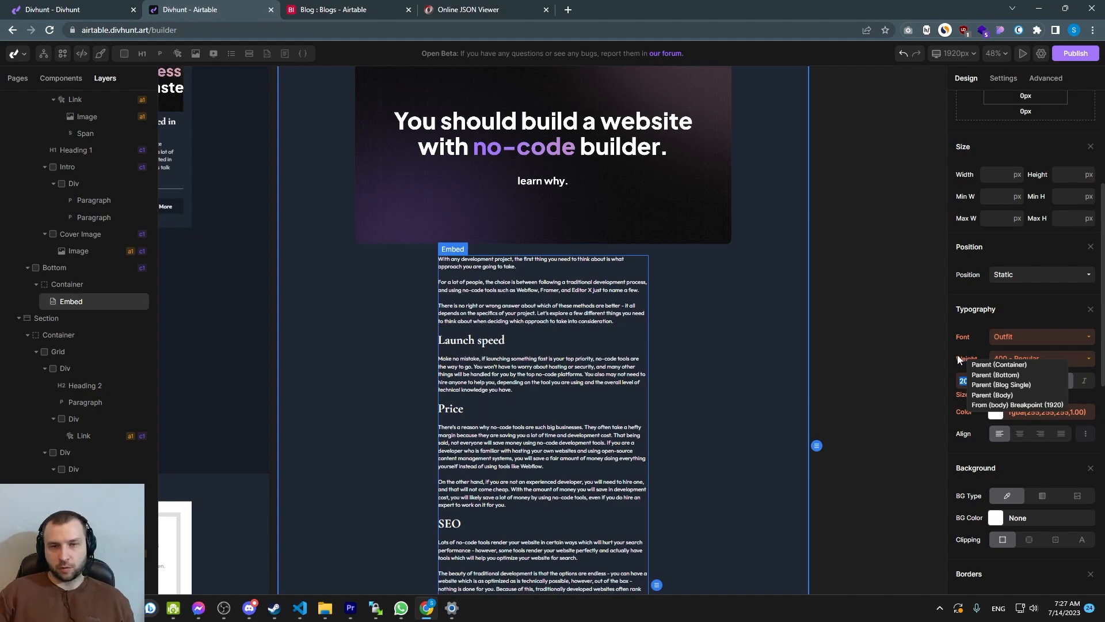
{"action": "left_click", "coordinate": [978, 383]}
{"action": "key", "text": "BackSpace"}
{"action": "key", "text": "BackSpace"}
{"action": "type", "text": "30"}
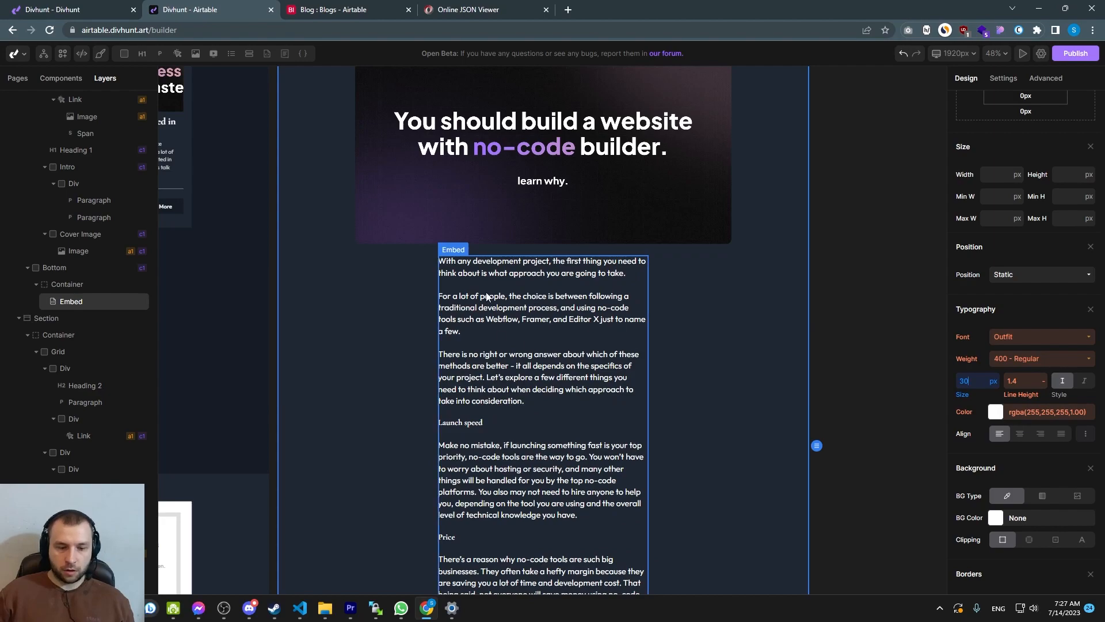
Set the Heading 2 selector's text color to cyan rgba(0,225,255,1.00) and save the color
{"action": "scroll", "coordinate": [1019, 344], "scroll_direction": "up", "scroll_amount": 5}
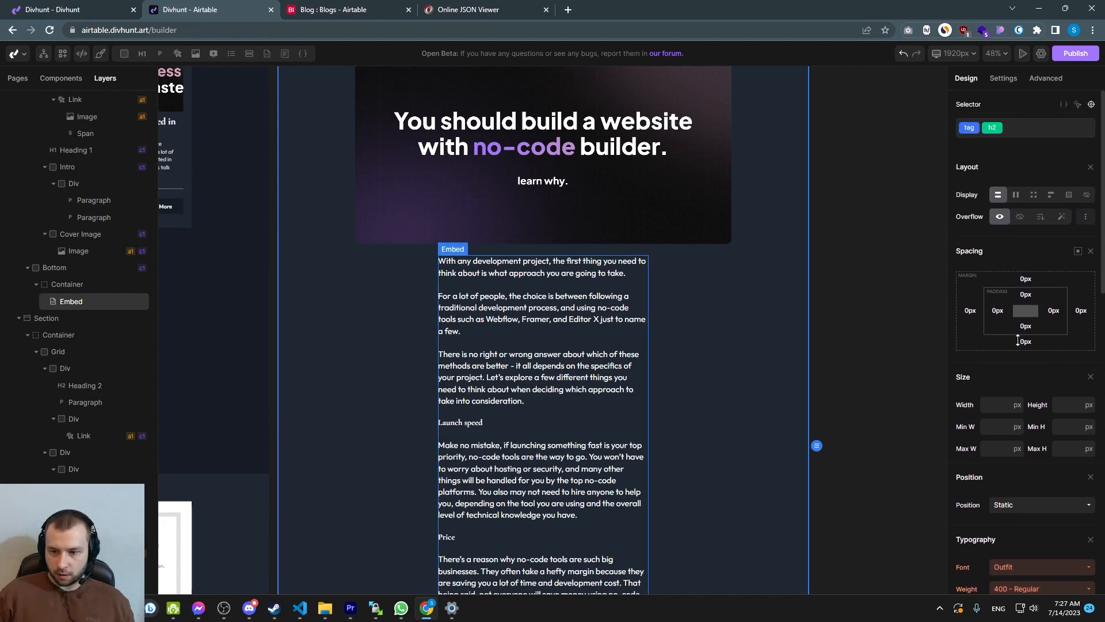
{"action": "scroll", "coordinate": [1019, 343], "scroll_direction": "down", "scroll_amount": 8}
{"action": "left_click", "coordinate": [996, 181]}
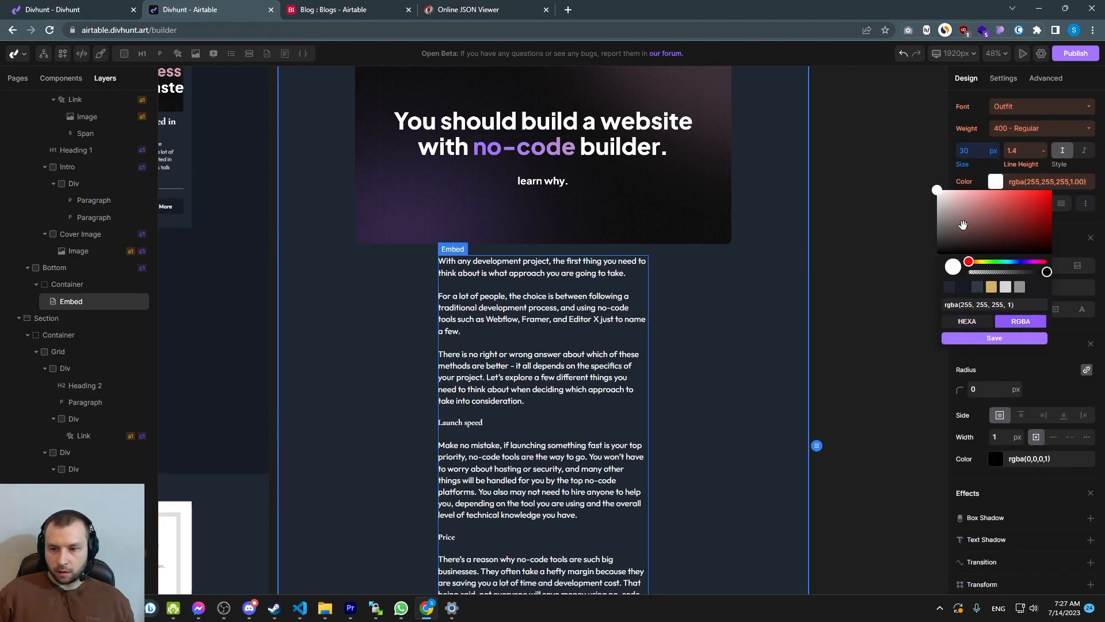
{"action": "left_click_drag", "start_coordinate": [973, 261], "coordinate": [1010, 262]}
{"action": "left_click", "coordinate": [1031, 208]}
{"action": "left_click_drag", "start_coordinate": [1034, 206], "coordinate": [1053, 190]}
{"action": "left_click", "coordinate": [995, 339]}
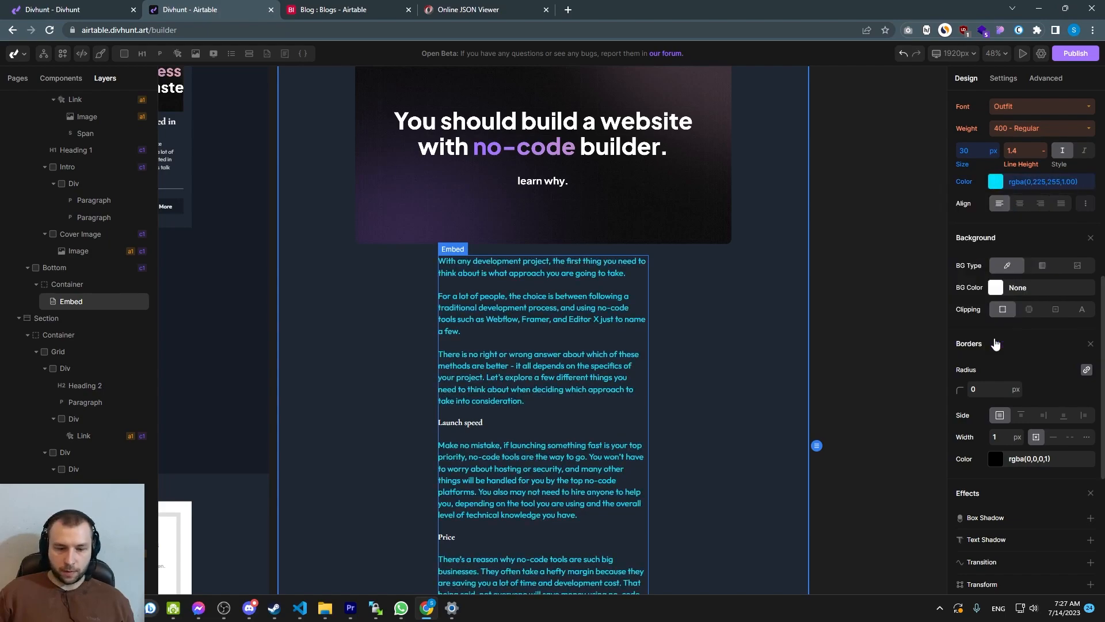
Examine the restyled headings throughout the embedded blog content on the canvas
{"action": "scroll", "coordinate": [461, 380], "scroll_direction": "up", "scroll_amount": 5}
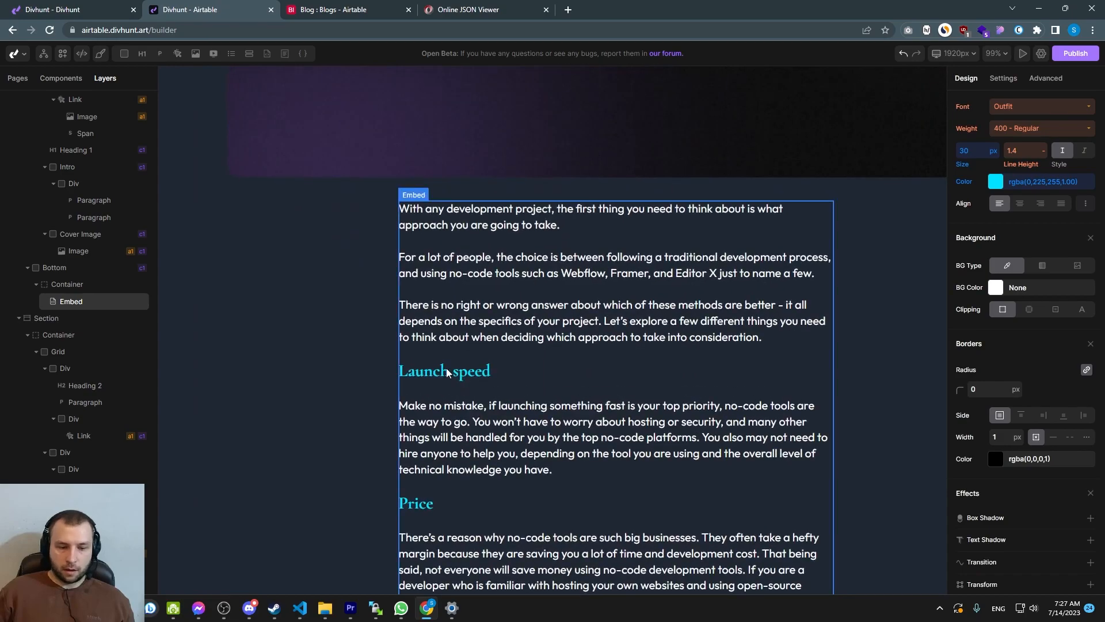
{"action": "scroll", "coordinate": [435, 376], "scroll_direction": "down", "scroll_amount": 1}
{"action": "scroll", "coordinate": [468, 381], "scroll_direction": "down", "scroll_amount": 5}
{"action": "scroll", "coordinate": [455, 365], "scroll_direction": "up", "scroll_amount": 5}
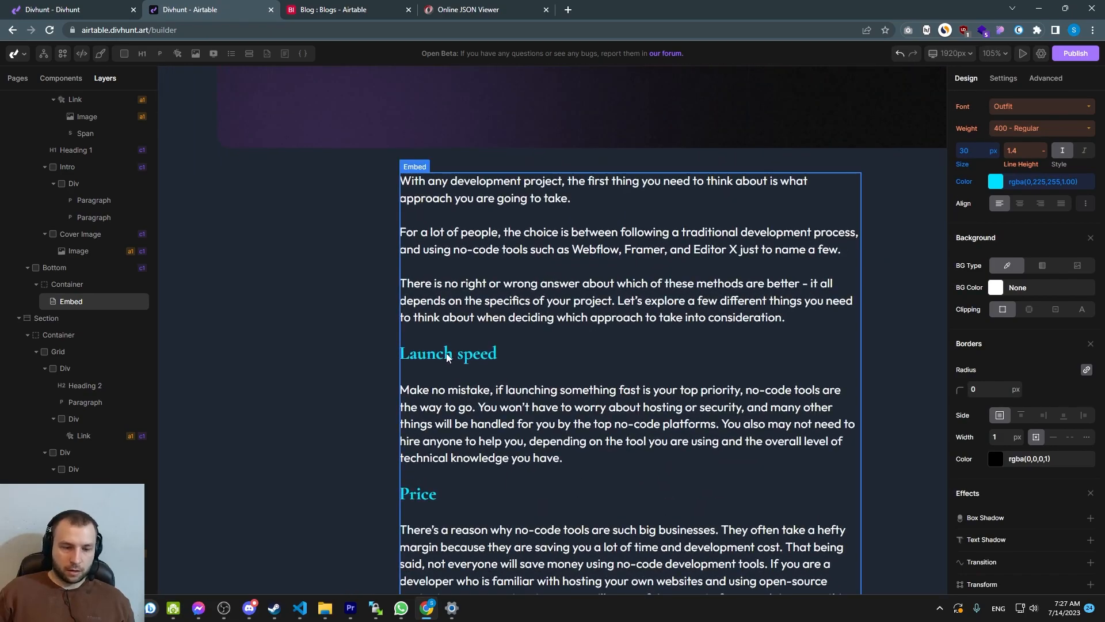
{"action": "scroll", "coordinate": [544, 340], "scroll_direction": "down", "scroll_amount": 5}
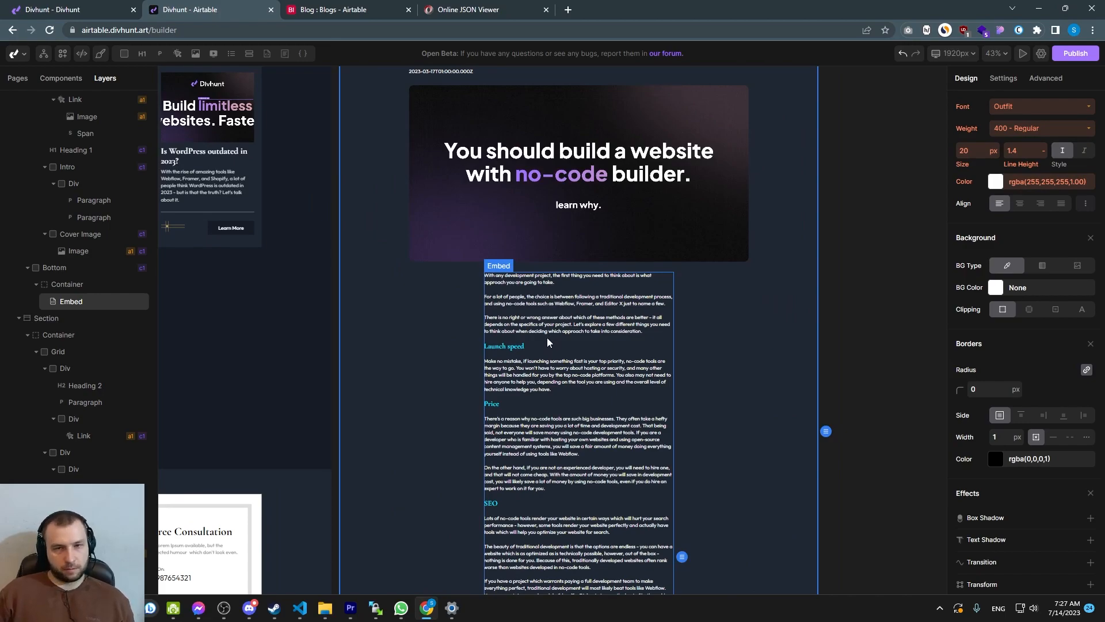
{"action": "scroll", "coordinate": [547, 337], "scroll_direction": "up", "scroll_amount": 4}
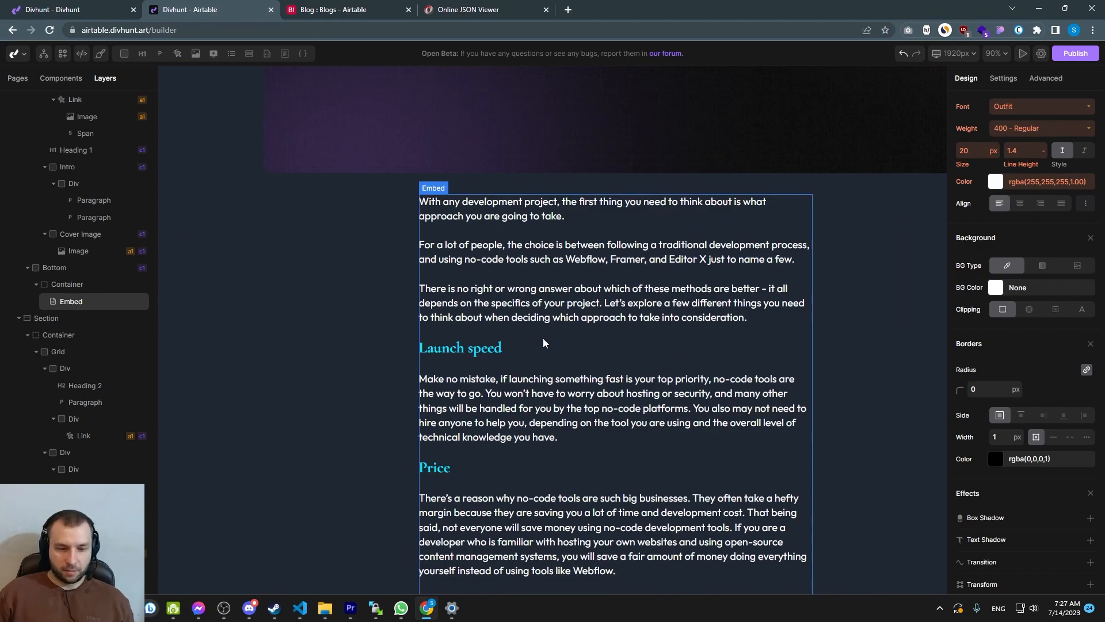
{"action": "left_click", "coordinate": [417, 323]}
{"action": "scroll", "coordinate": [468, 347], "scroll_direction": "down", "scroll_amount": 5}
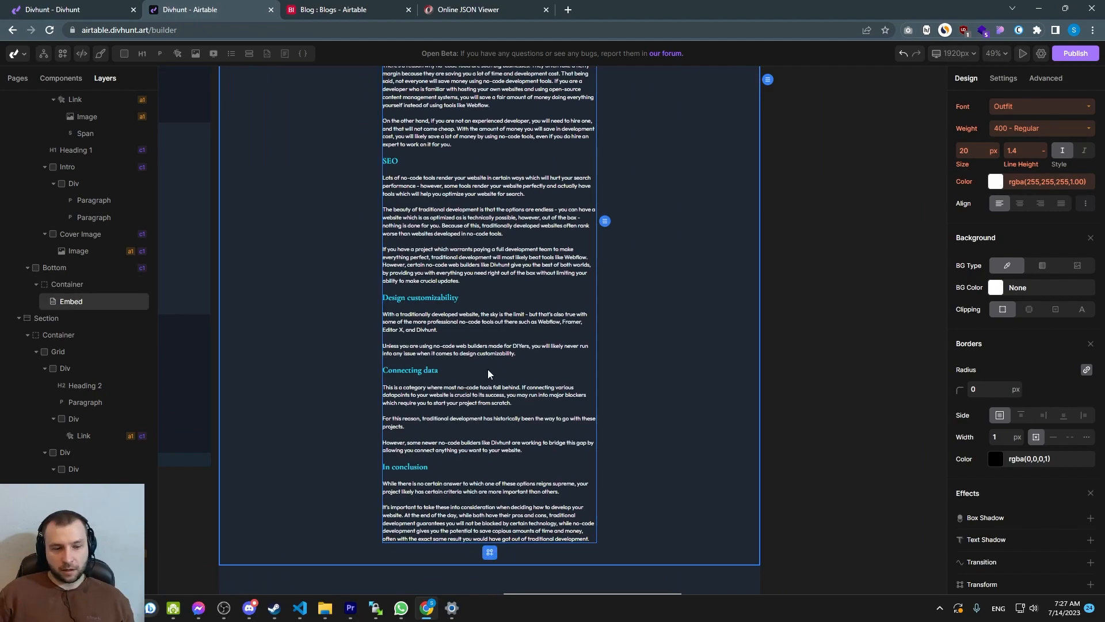
{"action": "left_click", "coordinate": [617, 368]}
{"action": "scroll", "coordinate": [492, 361], "scroll_direction": "up", "scroll_amount": 10}
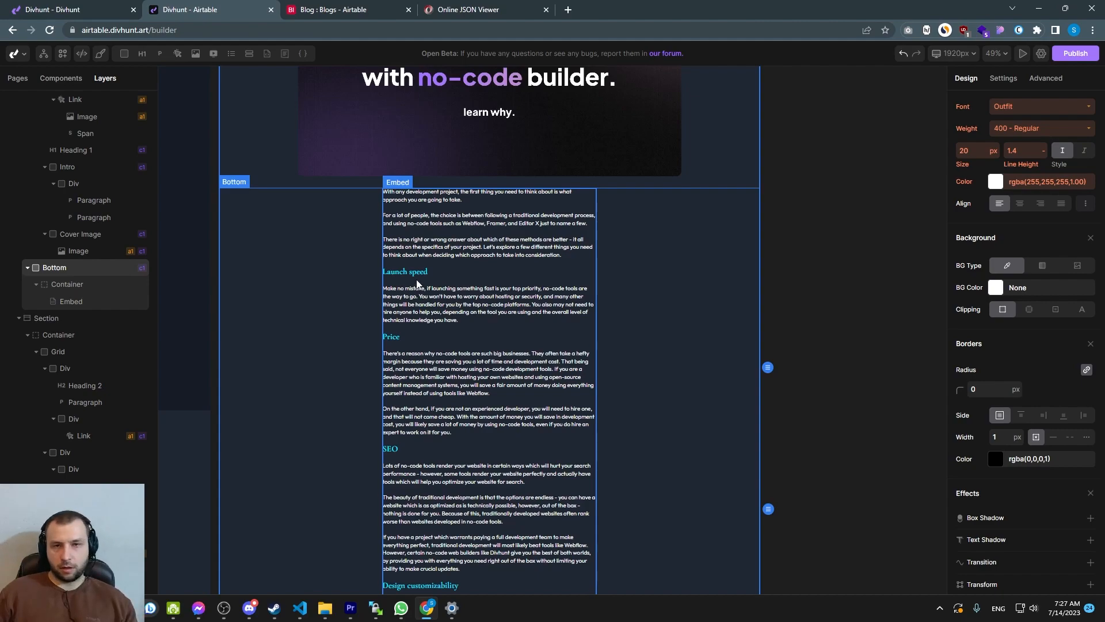
{"action": "scroll", "coordinate": [636, 222], "scroll_direction": "up", "scroll_amount": 2}
{"action": "left_click", "coordinate": [506, 320]}
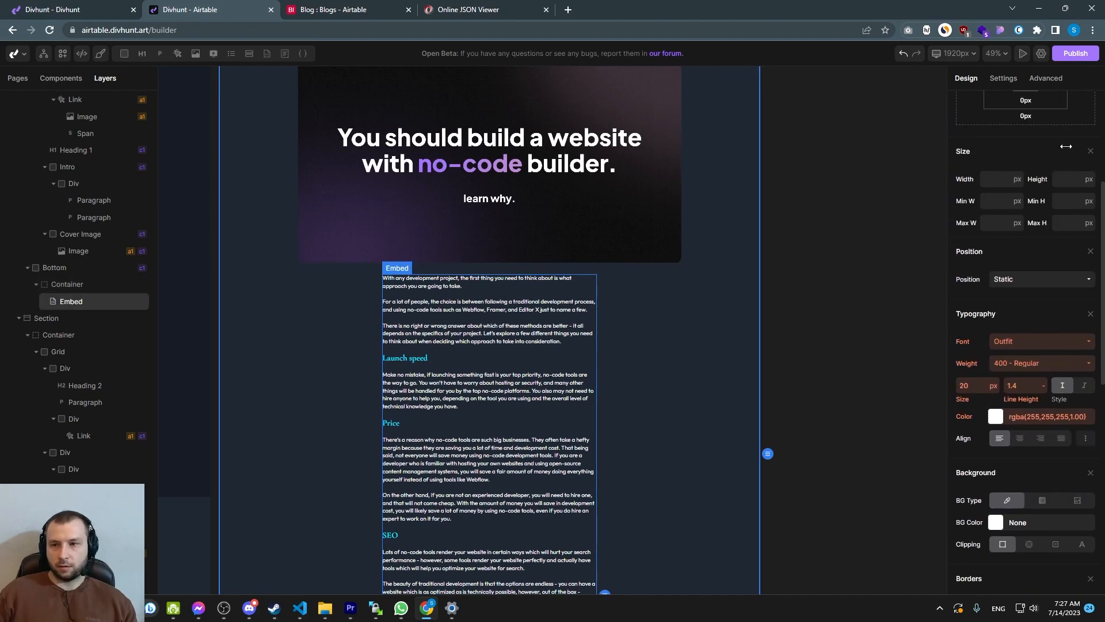
{"action": "left_click", "coordinate": [1092, 124]}
{"action": "left_click", "coordinate": [1007, 140]}
{"action": "scroll", "coordinate": [1023, 196], "scroll_direction": "down", "scroll_amount": 2}
{"action": "scroll", "coordinate": [1024, 197], "scroll_direction": "down", "scroll_amount": 2}
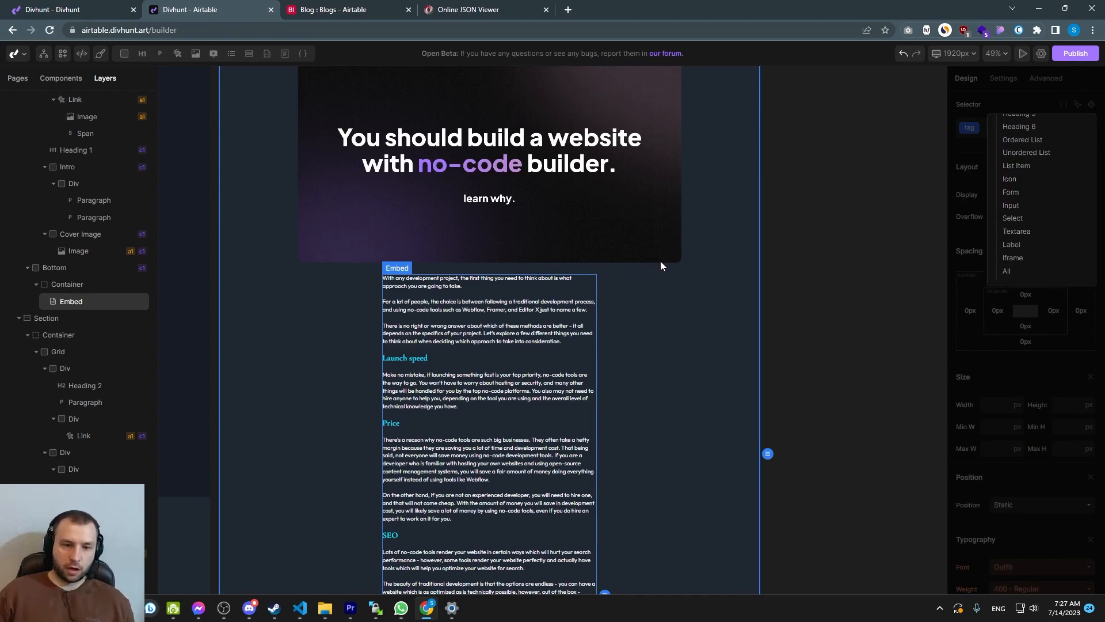
{"action": "left_click", "coordinate": [672, 330]}
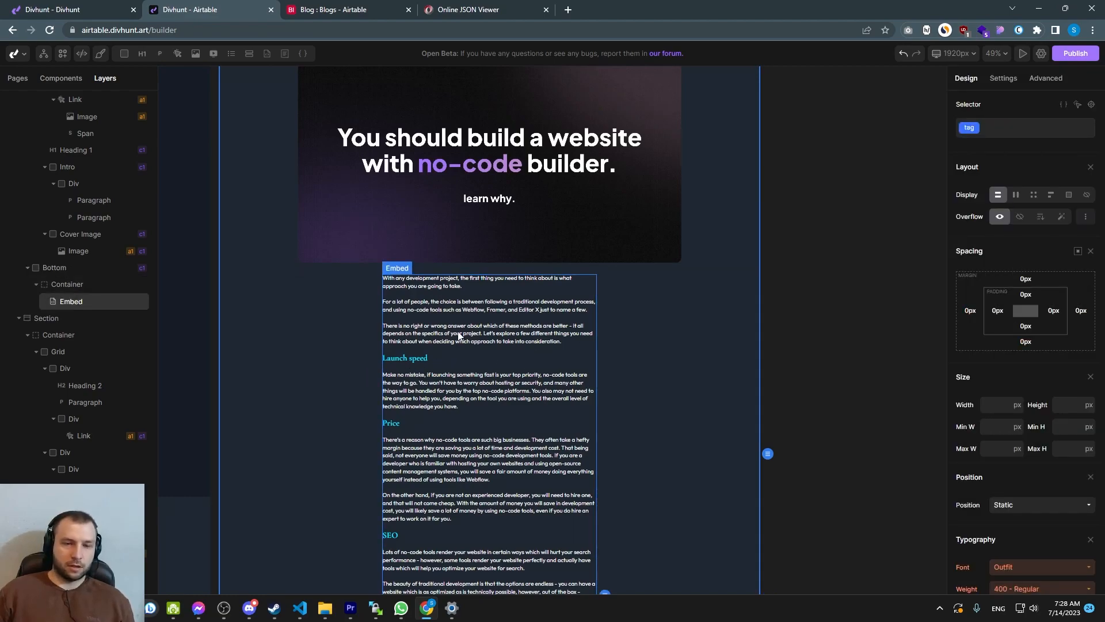
Open the publish date paragraph's content variable binding and add a new function after get('Publish Date')
{"action": "scroll", "coordinate": [502, 337], "scroll_direction": "up", "scroll_amount": 3}
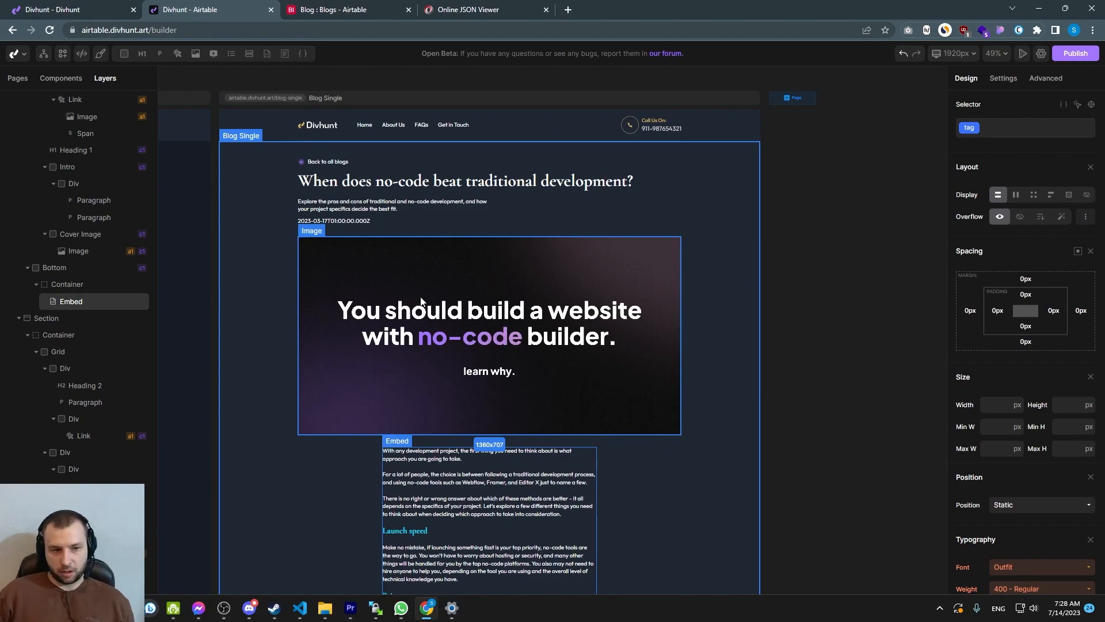
{"action": "scroll", "coordinate": [406, 289], "scroll_direction": "up", "scroll_amount": 4}
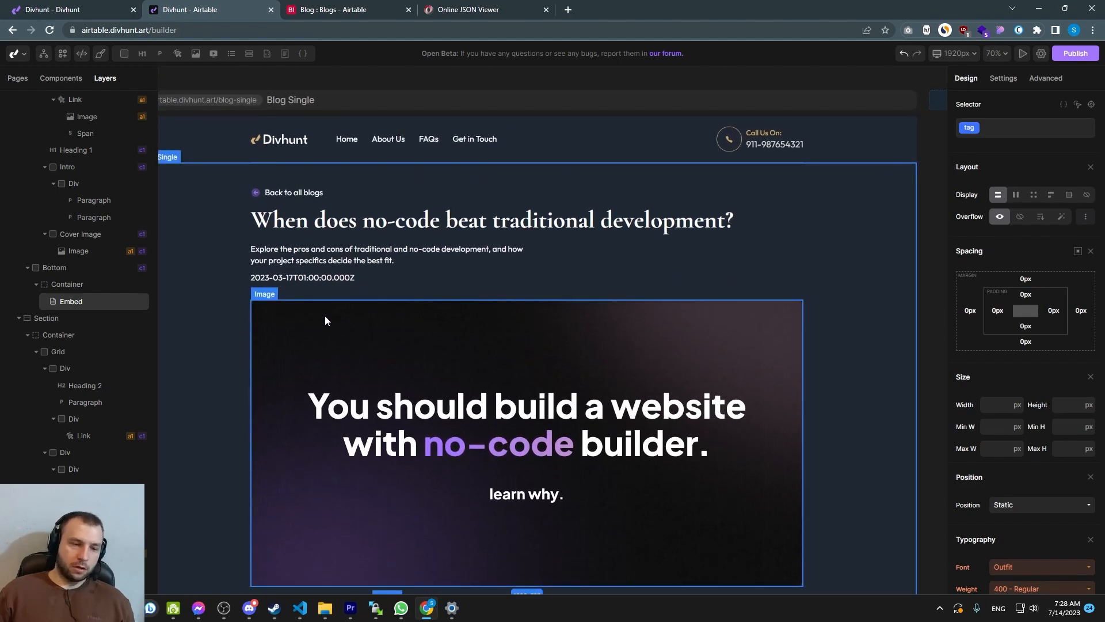
{"action": "left_click", "coordinate": [311, 279]}
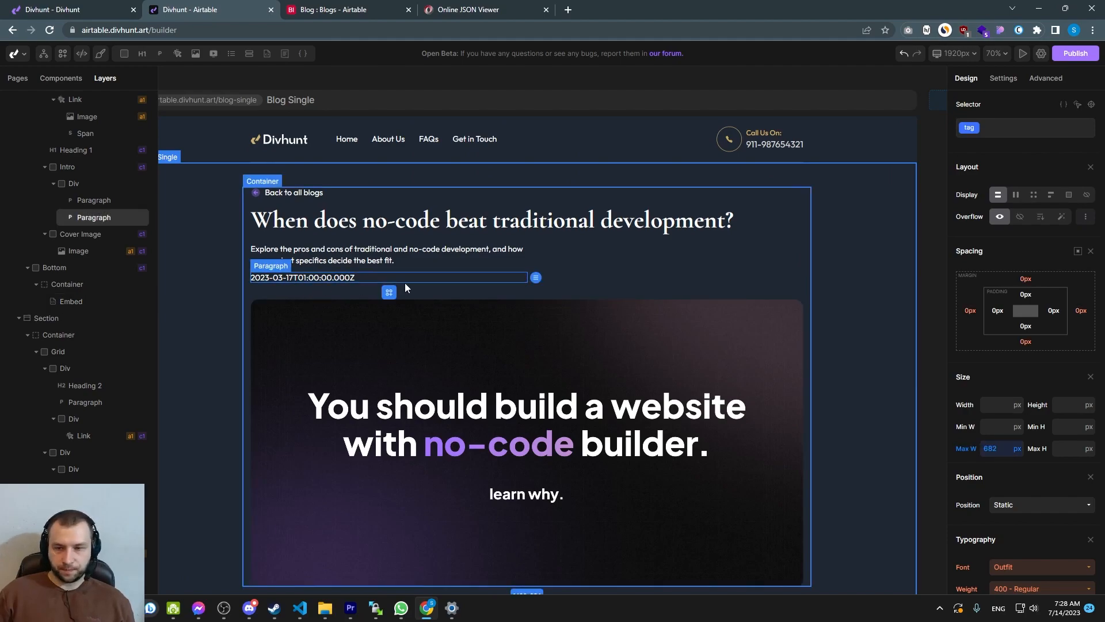
{"action": "left_click", "coordinate": [995, 82]}
{"action": "left_click", "coordinate": [1062, 199]}
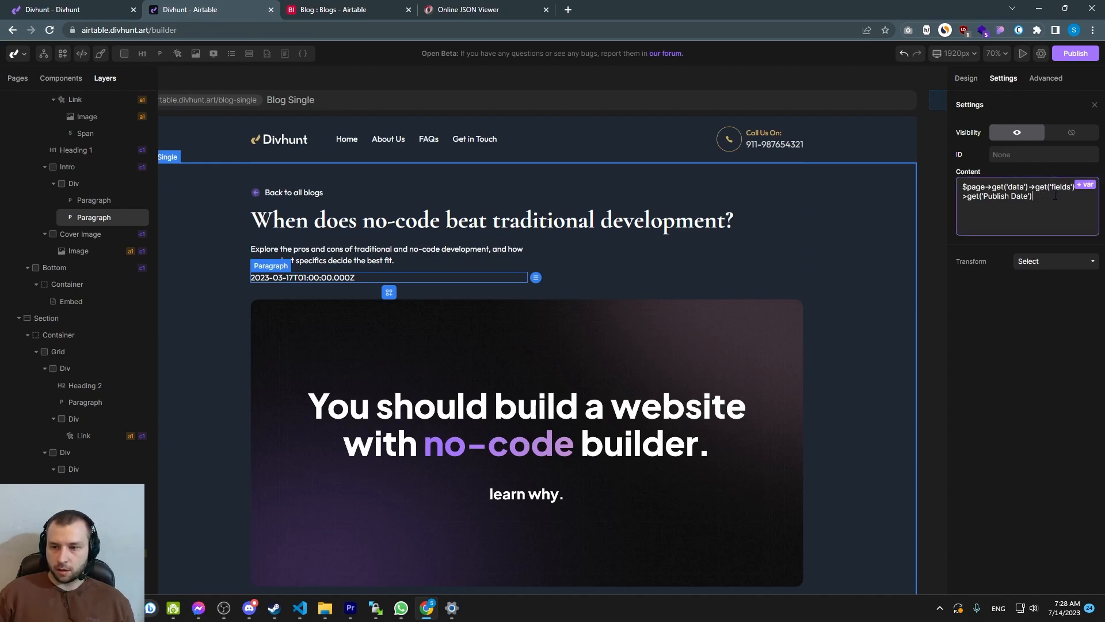
{"action": "left_click", "coordinate": [1085, 187]}
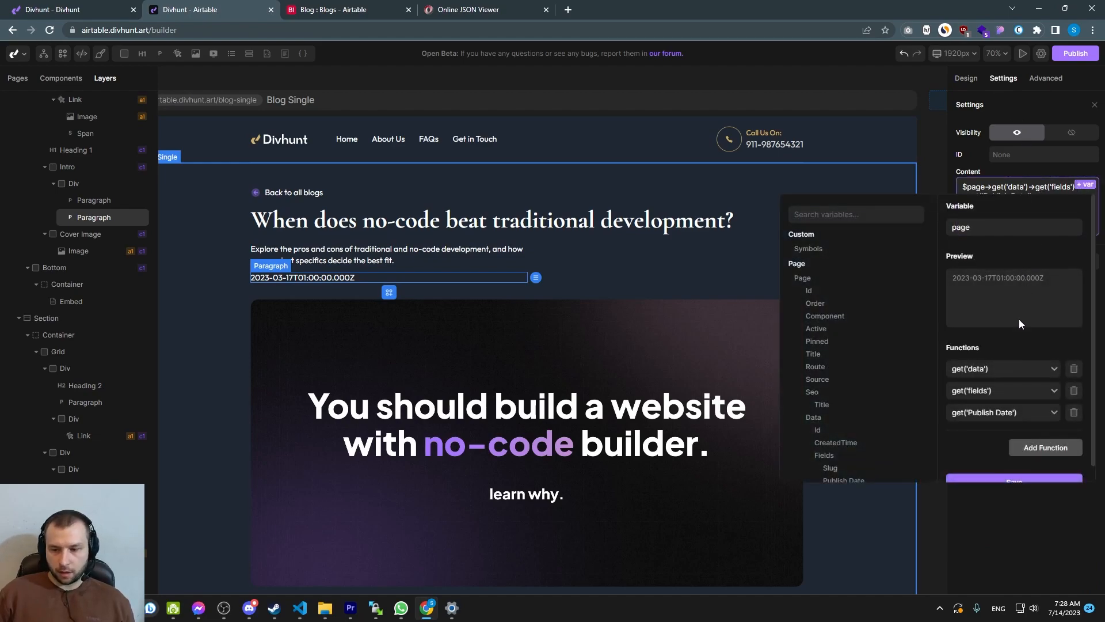
{"action": "scroll", "coordinate": [1013, 334], "scroll_direction": "down", "scroll_amount": 1}
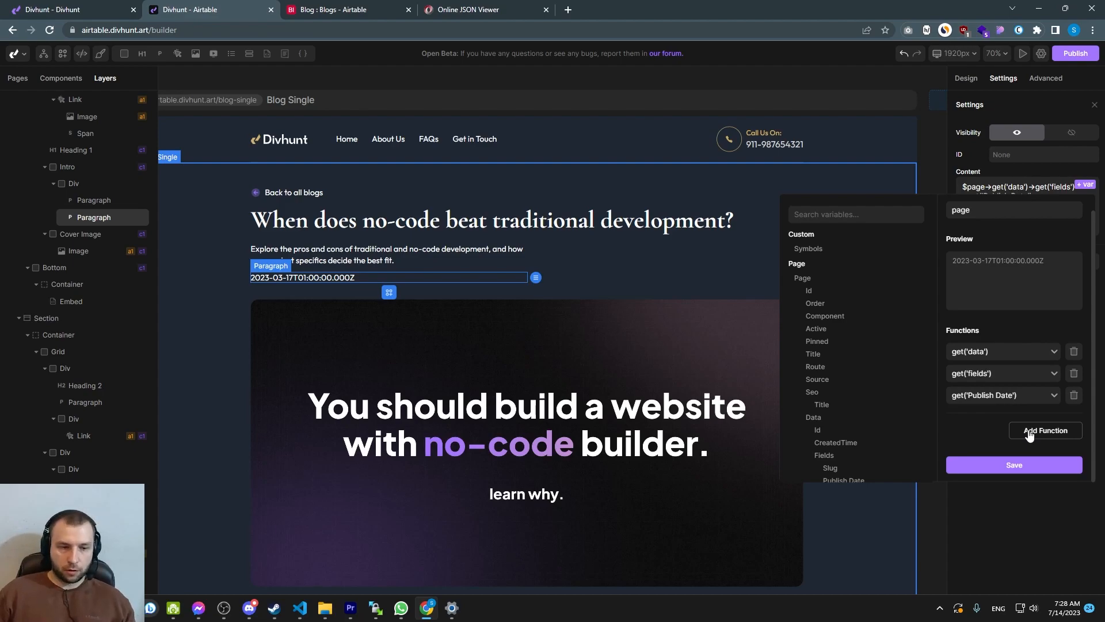
{"action": "left_click", "coordinate": [1030, 433]}
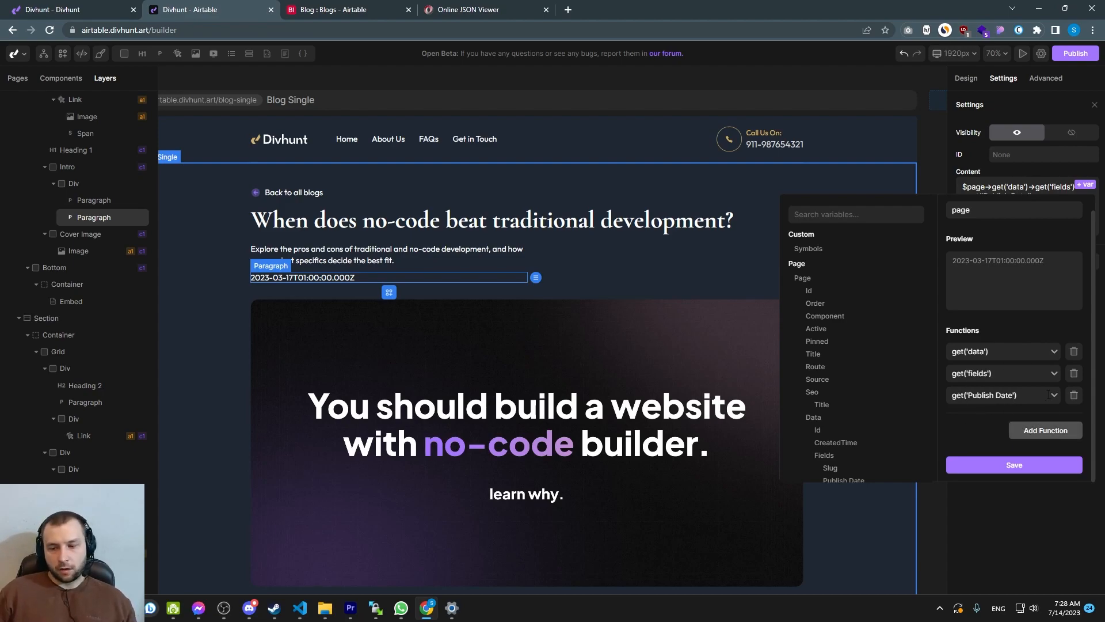
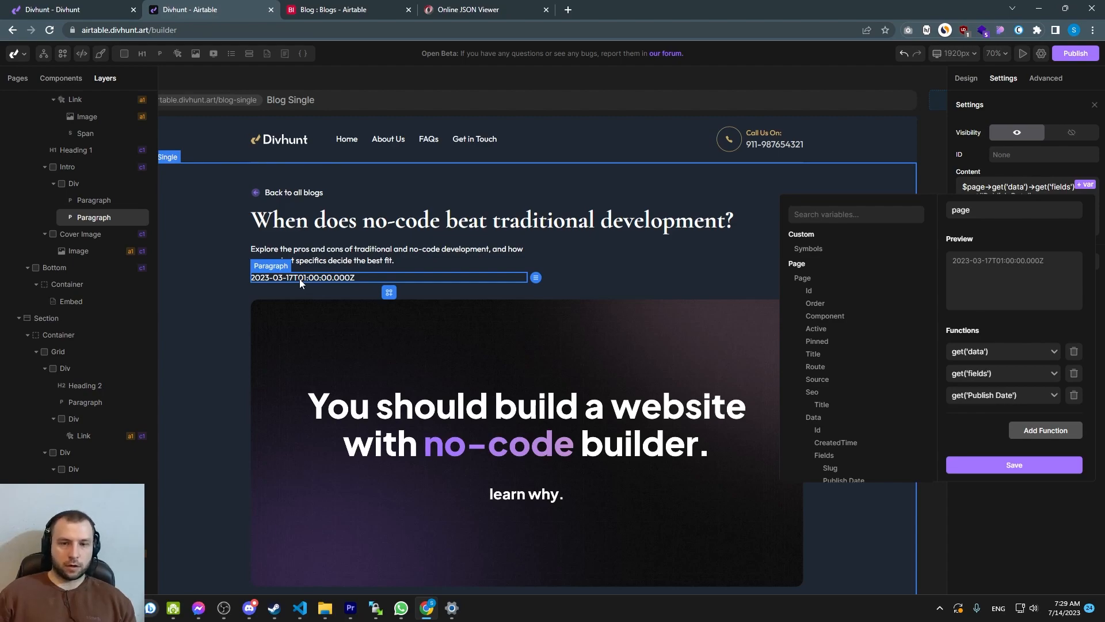
Reopen the publish date paragraph's content binding and add a Date function after get('Publish Date')
{"action": "left_click", "coordinate": [321, 288]}
{"action": "left_click", "coordinate": [322, 278]}
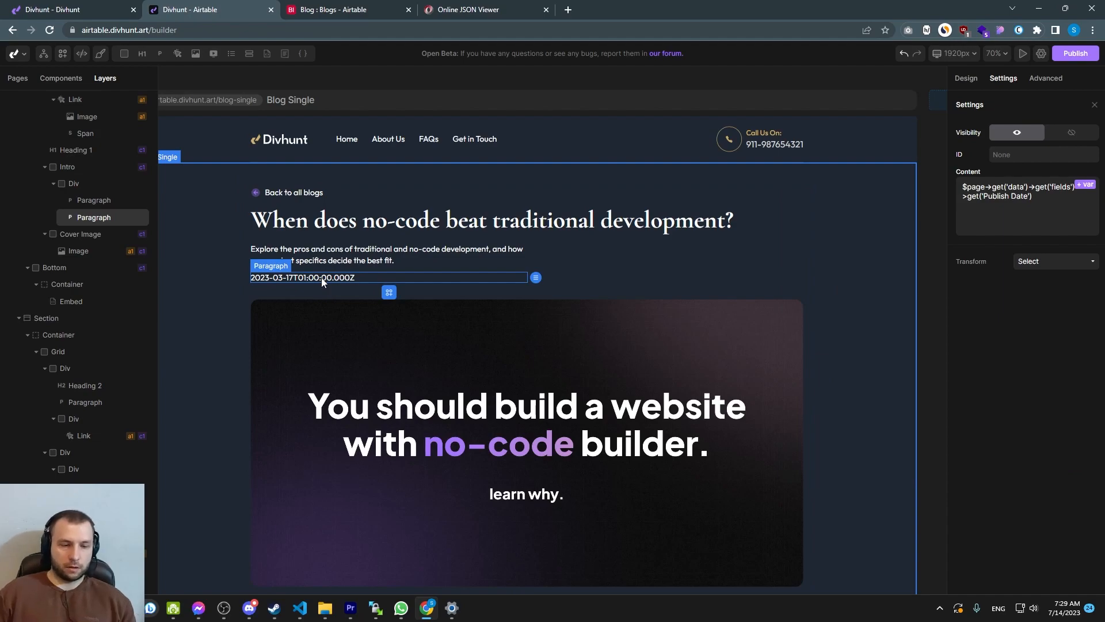
{"action": "left_click", "coordinate": [1050, 200]}
{"action": "left_click", "coordinate": [1086, 184]}
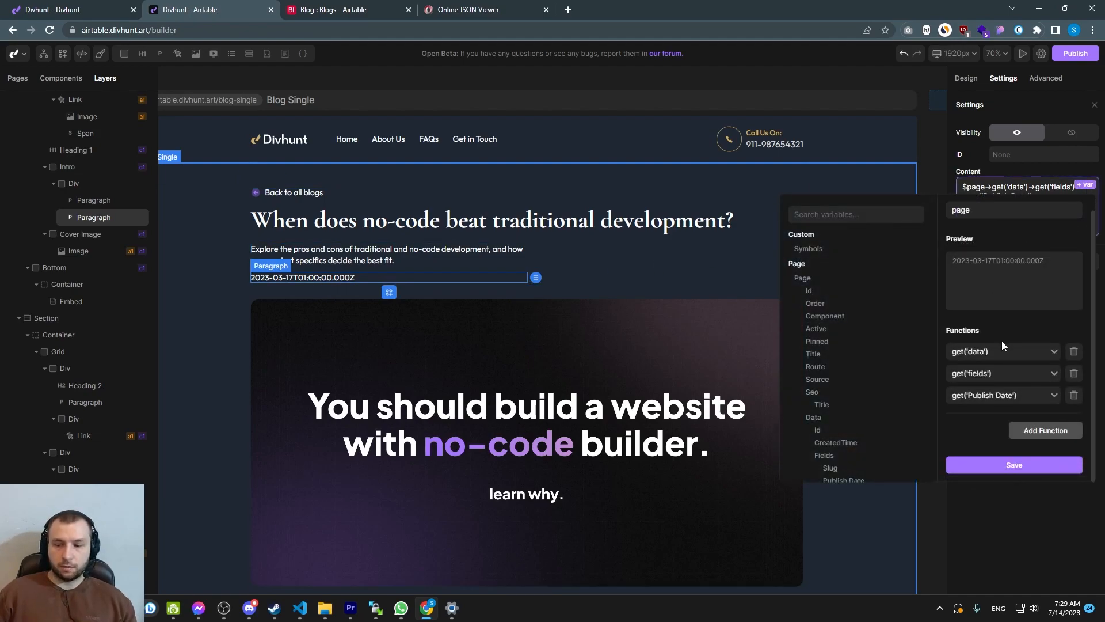
{"action": "left_click", "coordinate": [1031, 432]}
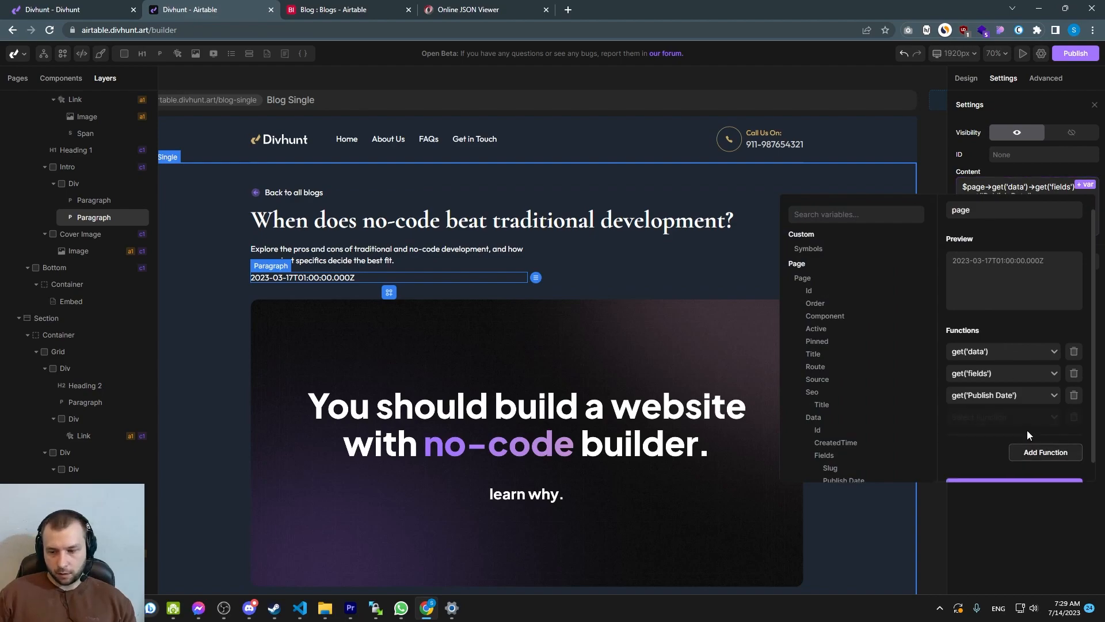
{"action": "left_click", "coordinate": [1002, 417]}
{"action": "type", "text": "date"}
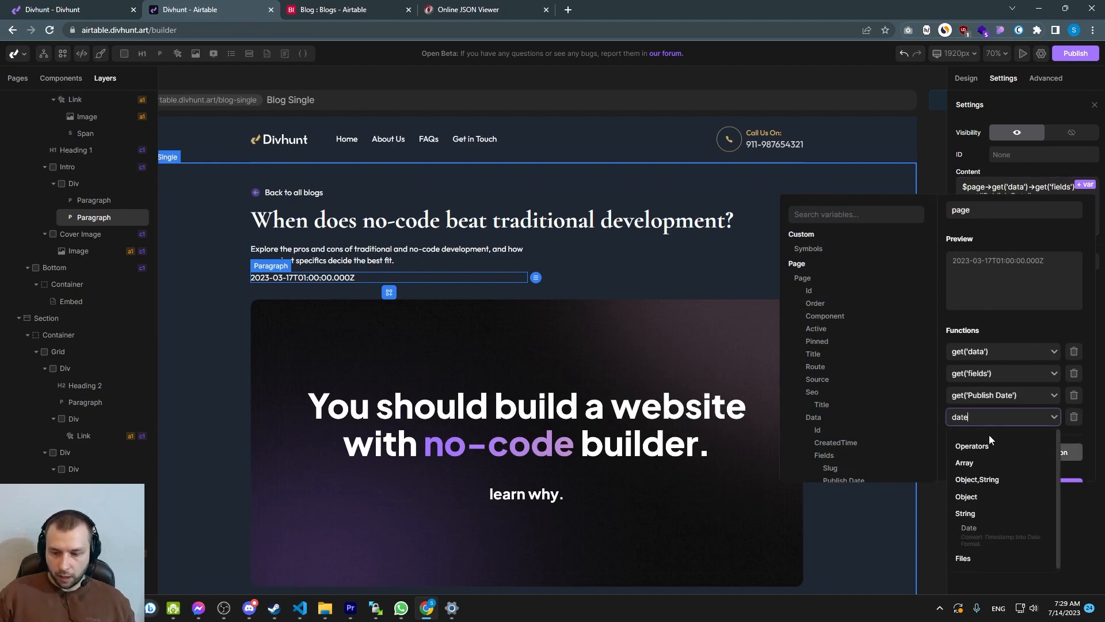
{"action": "left_click", "coordinate": [970, 528]}
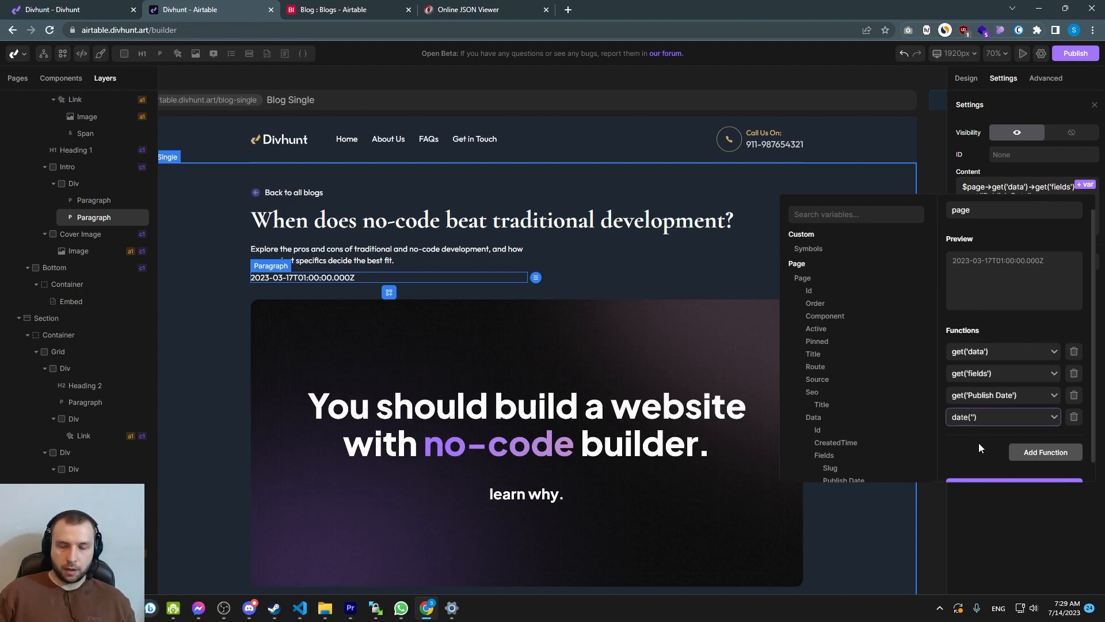
Set the Date function's format to 'D M, Y' and save the binding
{"action": "type", "text": "''"}
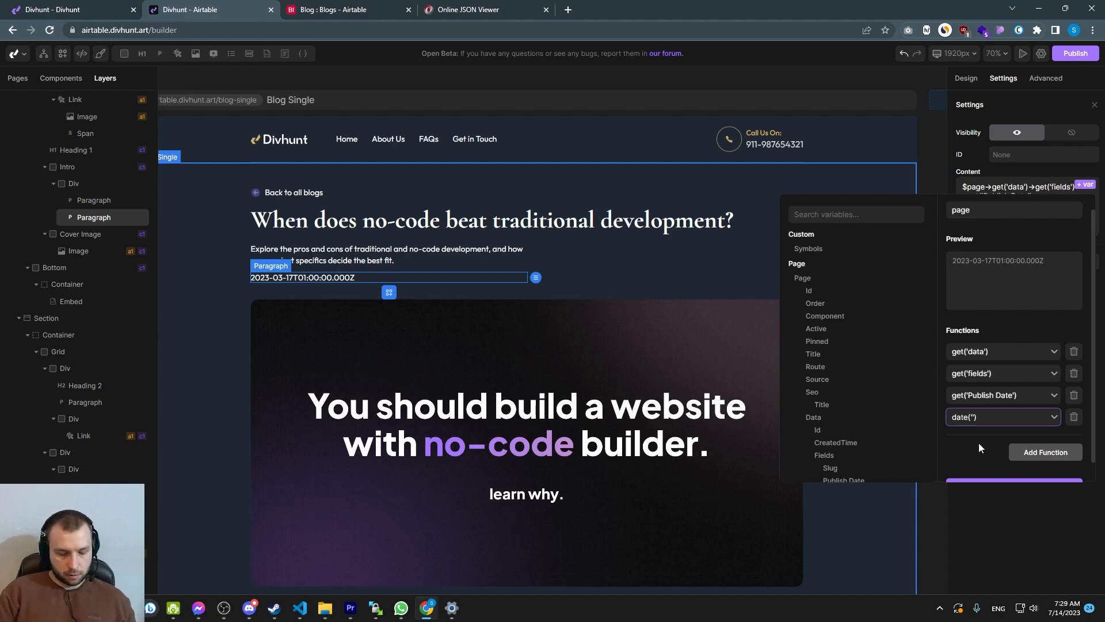
{"action": "type", "text": "D"}
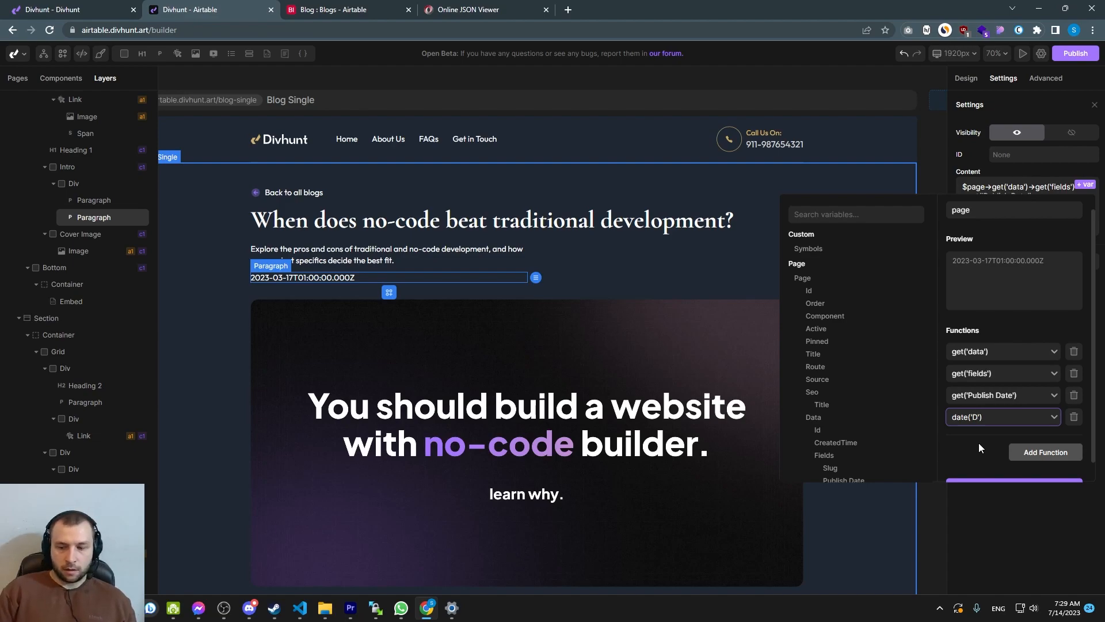
{"action": "type", "text": " M,"}
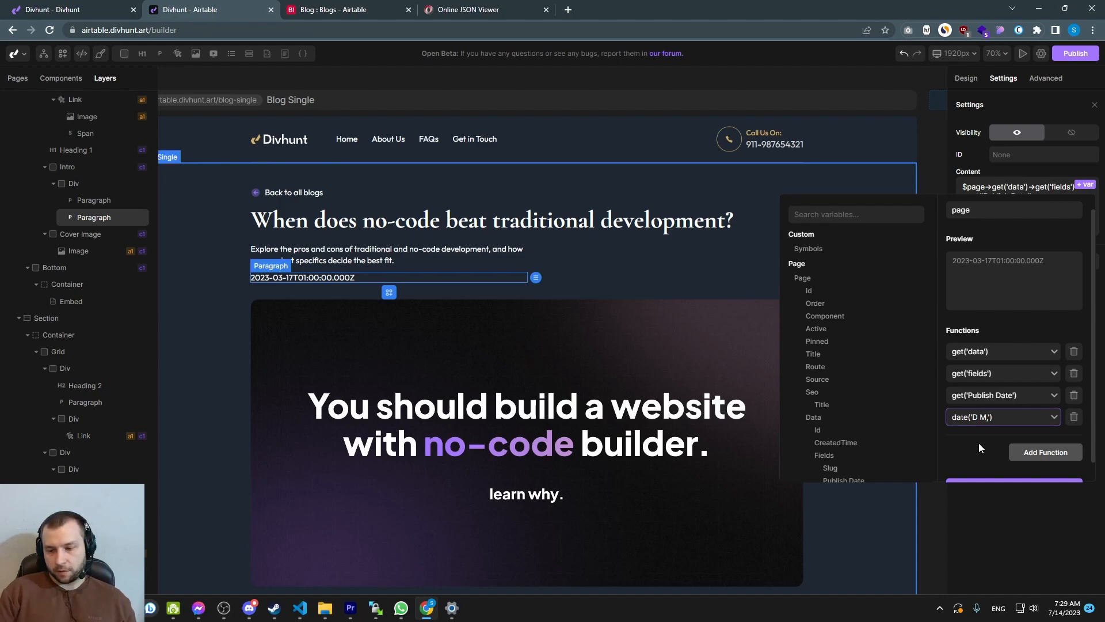
{"action": "key", "text": "BackSpace"}
{"action": "type", "text": ", Y"}
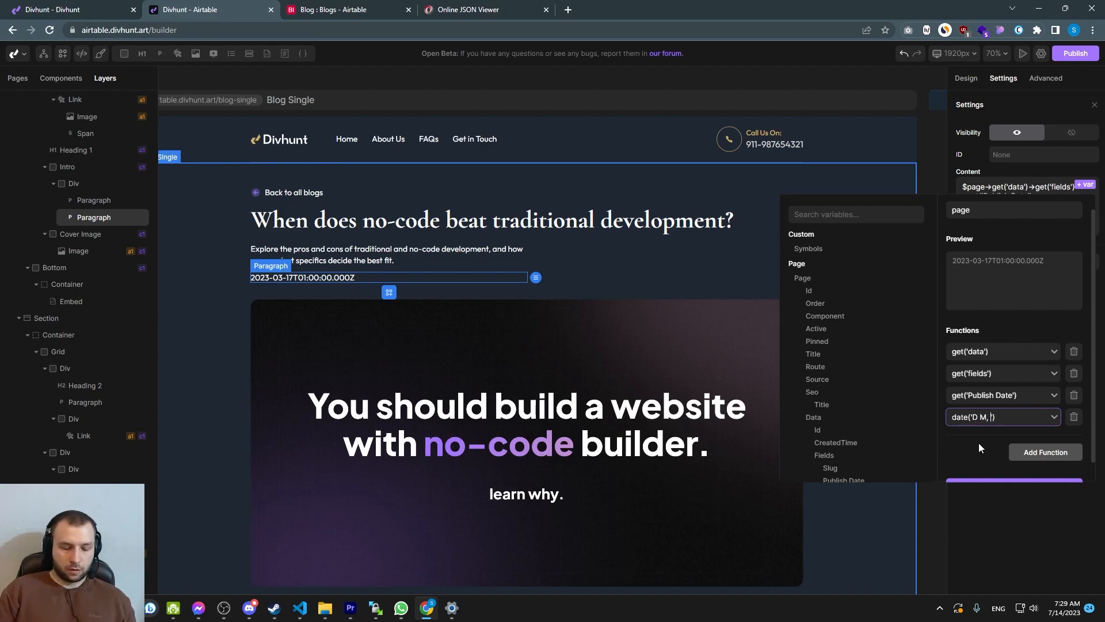
{"action": "left_click", "coordinate": [983, 438]}
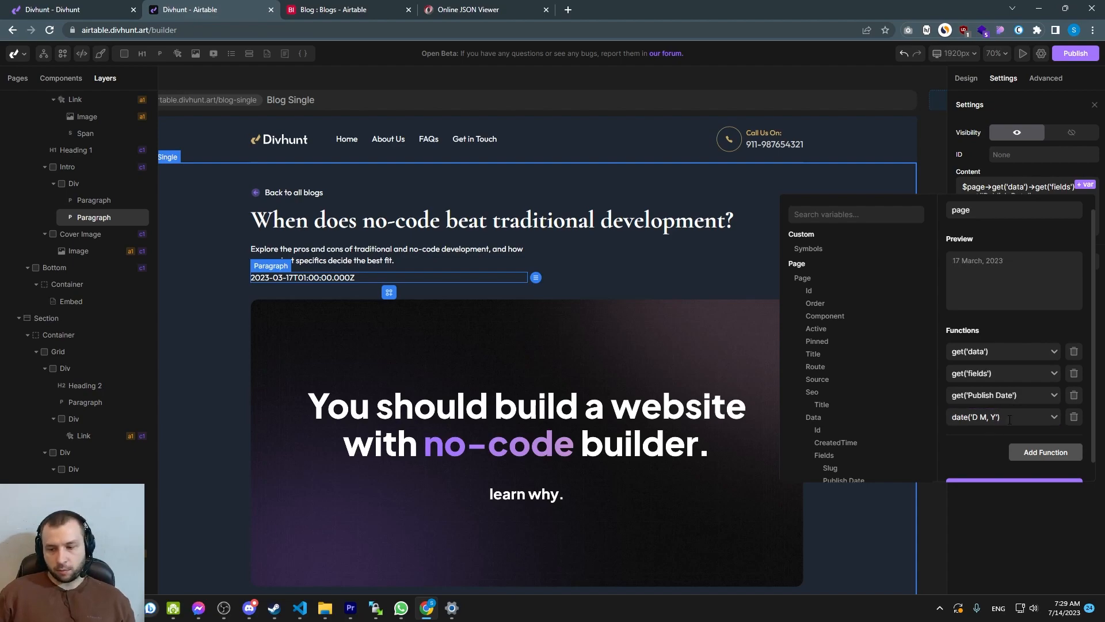
{"action": "scroll", "coordinate": [1005, 419], "scroll_direction": "down", "scroll_amount": 1}
{"action": "left_click", "coordinate": [1015, 462]}
Point the 'Back to all blogs' link on Blog Single to the Blog page
{"action": "left_click", "coordinate": [264, 291]}
{"action": "left_click", "coordinate": [266, 279]}
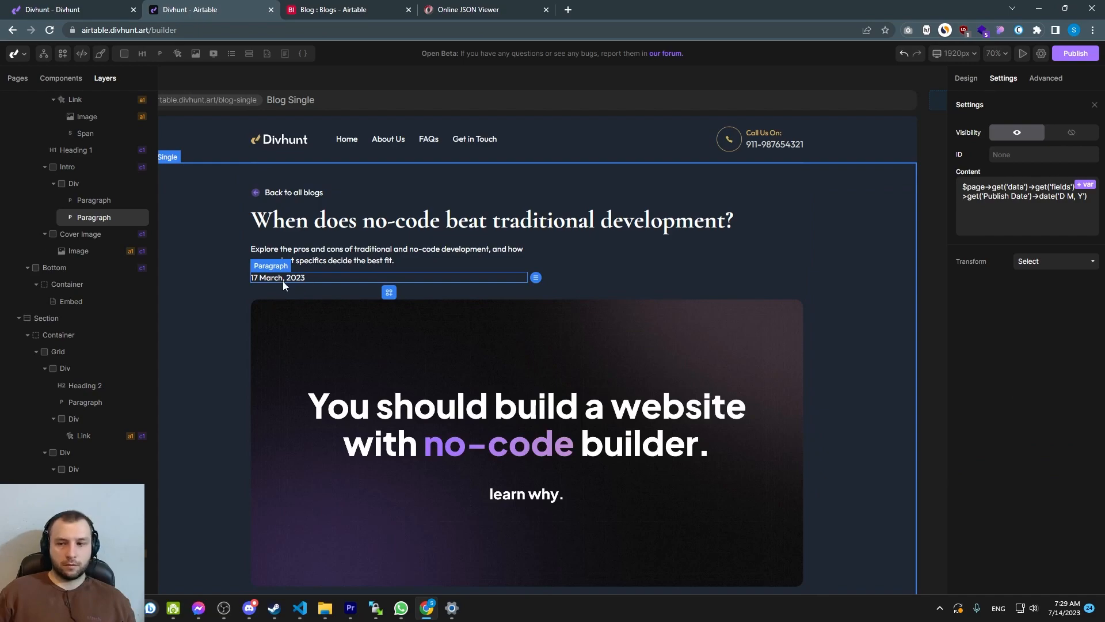
{"action": "left_click", "coordinate": [462, 294]}
{"action": "scroll", "coordinate": [462, 294], "scroll_direction": "down", "scroll_amount": 5}
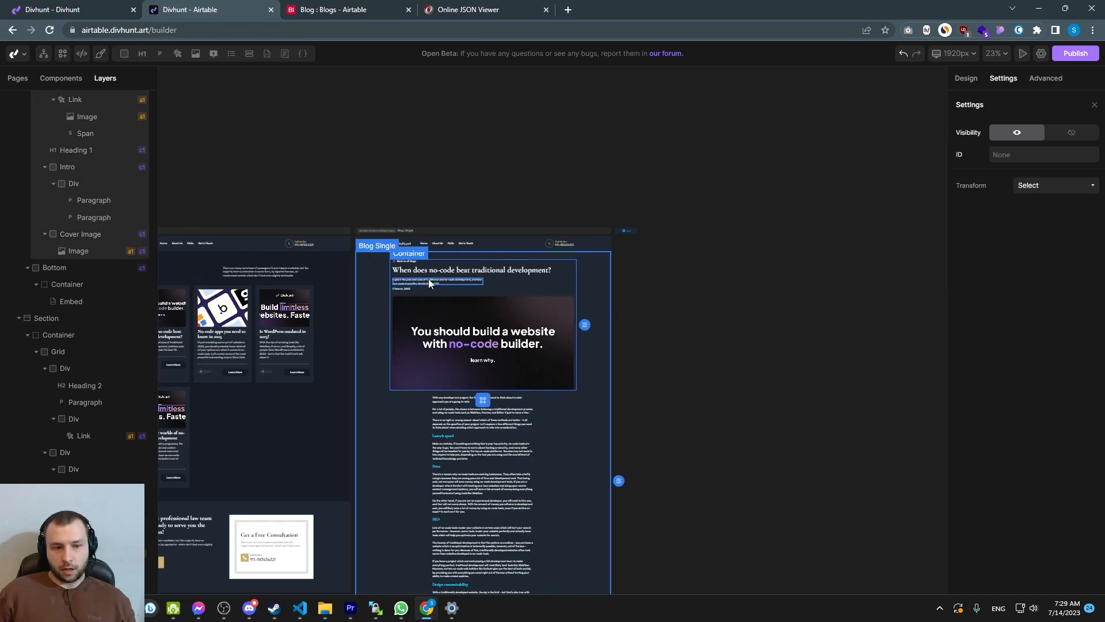
{"action": "scroll", "coordinate": [434, 281], "scroll_direction": "up", "scroll_amount": 6}
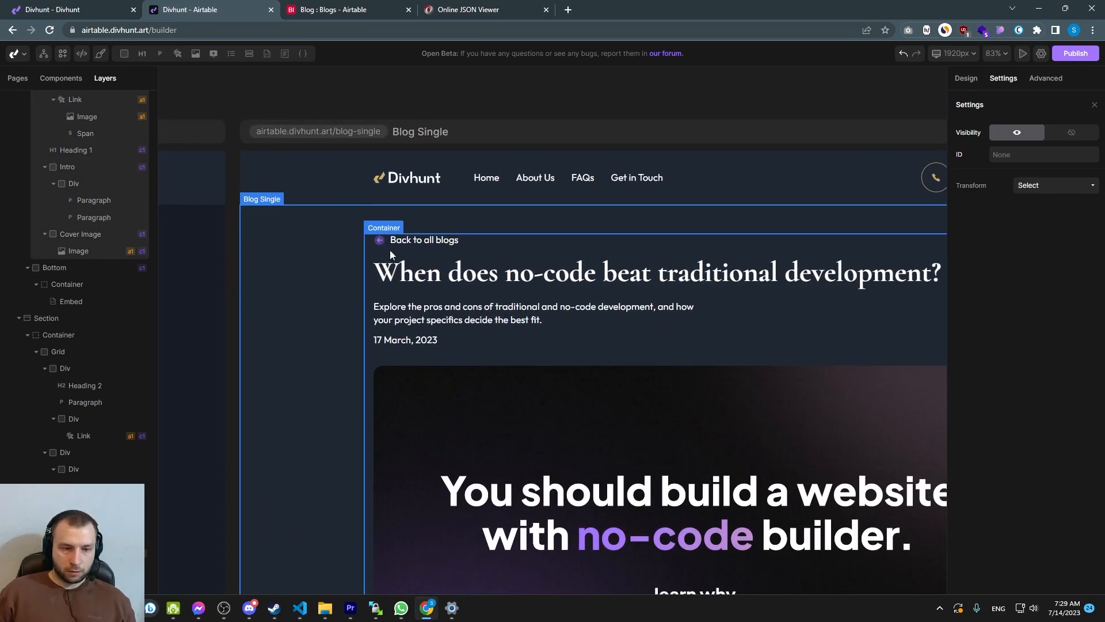
{"action": "left_click", "coordinate": [388, 243]}
{"action": "left_click", "coordinate": [419, 260]}
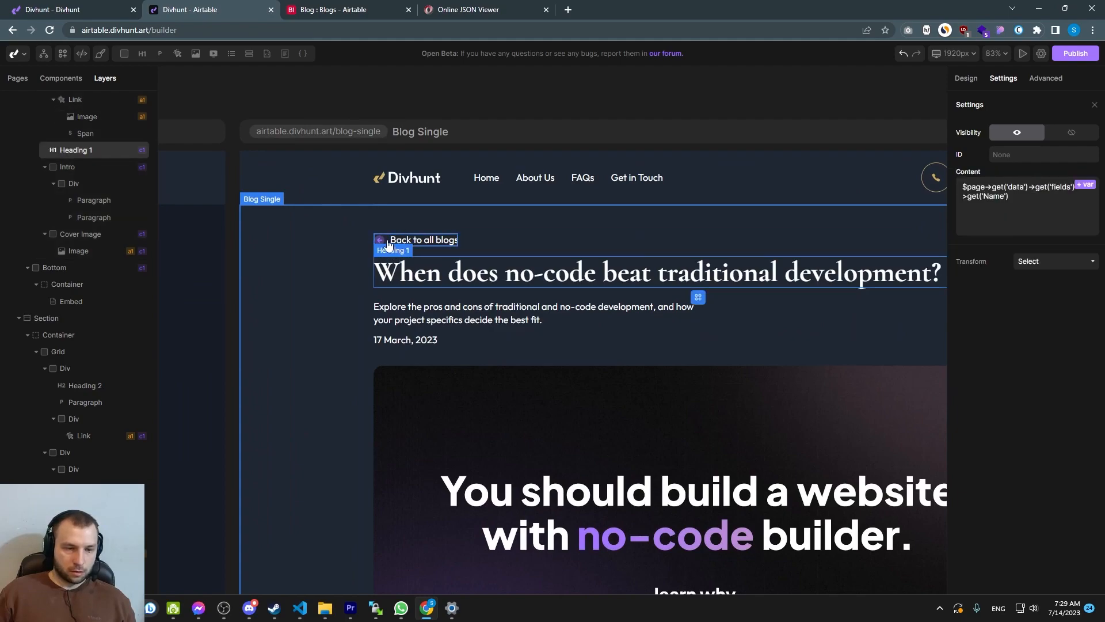
{"action": "left_click", "coordinate": [410, 241]}
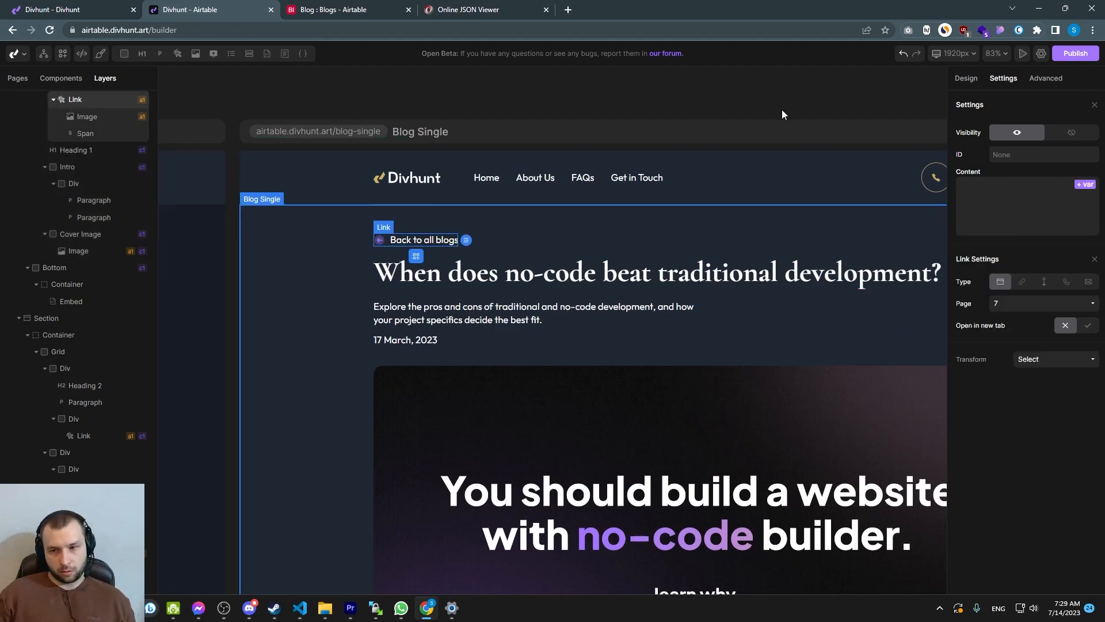
{"action": "left_click", "coordinate": [1008, 303]}
{"action": "left_click", "coordinate": [972, 304]}
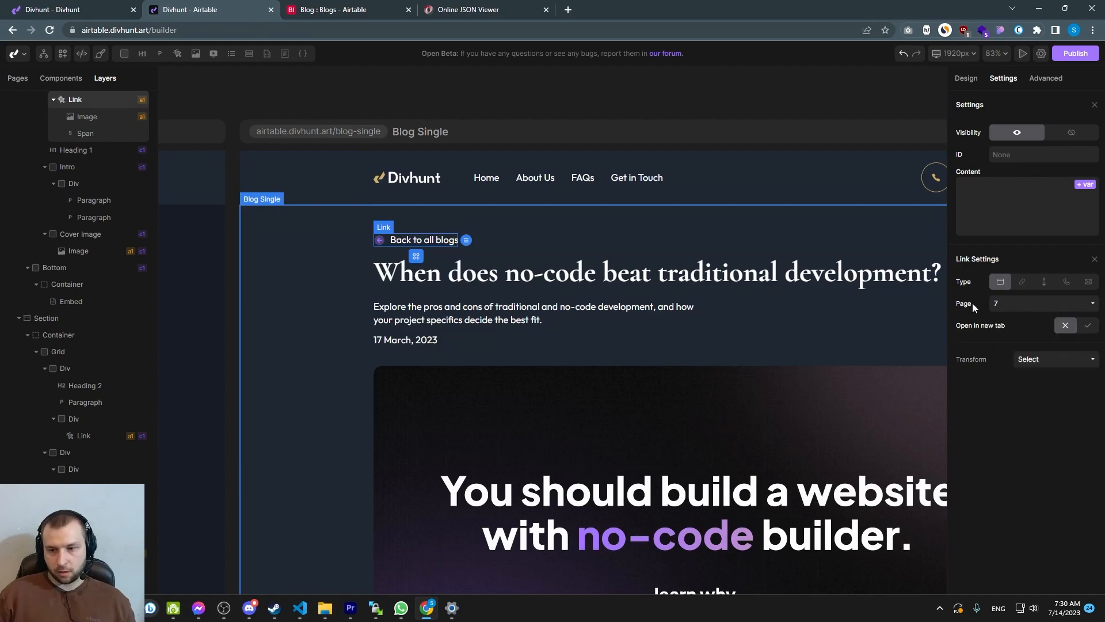
{"action": "left_click", "coordinate": [1009, 306]}
{"action": "left_click", "coordinate": [1006, 421]}
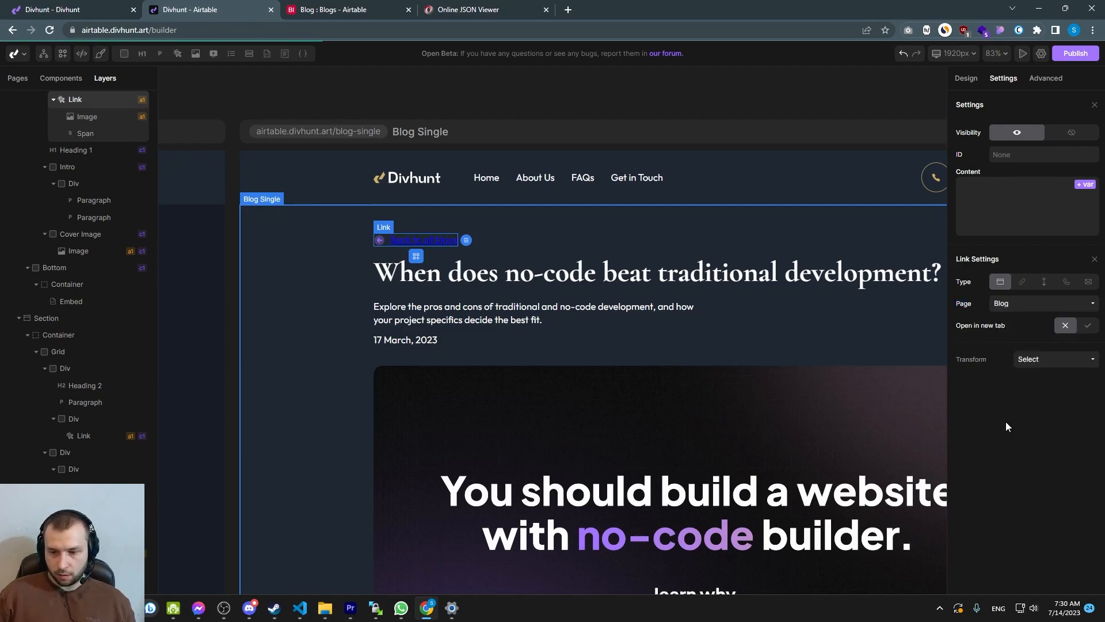
Set the back link's text color to white rgba(255,255,255,1.00) and save the color
{"action": "left_click", "coordinate": [966, 78]}
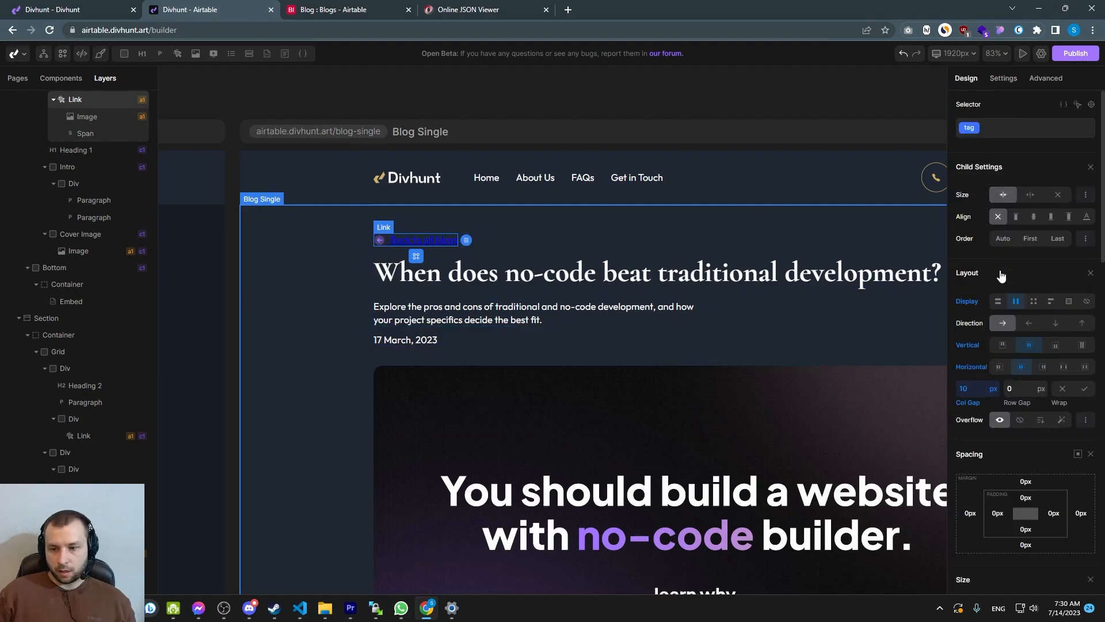
{"action": "scroll", "coordinate": [998, 260], "scroll_direction": "down", "scroll_amount": 5}
{"action": "left_click", "coordinate": [976, 389]}
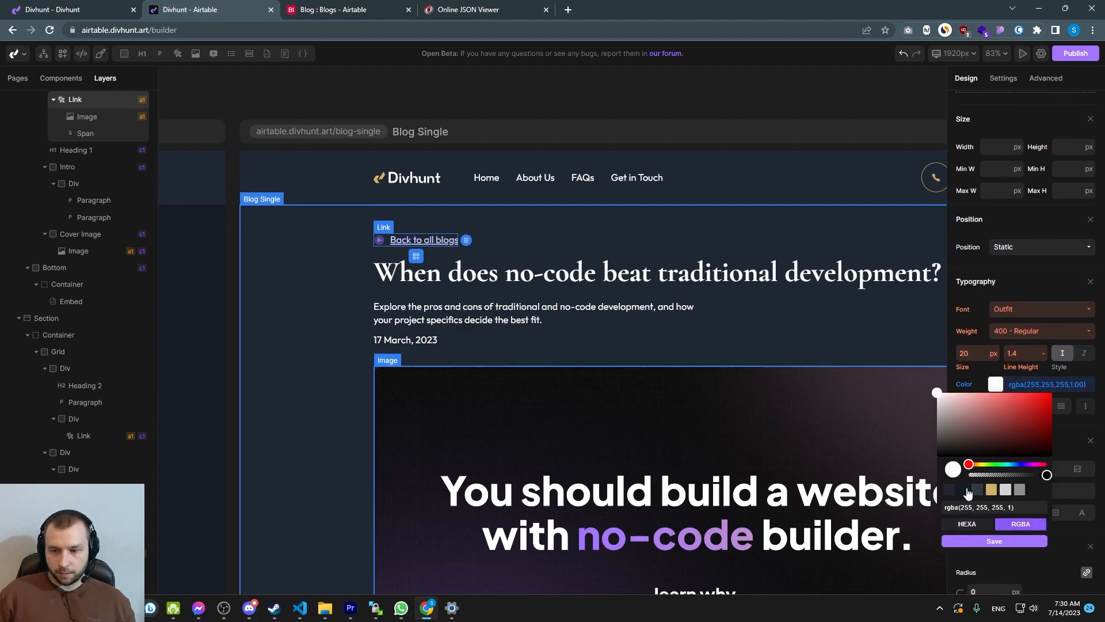
{"action": "left_click", "coordinate": [1003, 544]}
{"action": "left_click", "coordinate": [576, 340]}
Link the Learn More button in the blog listing cards to the Blog Single page
{"action": "scroll", "coordinate": [622, 350], "scroll_direction": "down", "scroll_amount": 5}
{"action": "scroll", "coordinate": [433, 283], "scroll_direction": "down", "scroll_amount": 5}
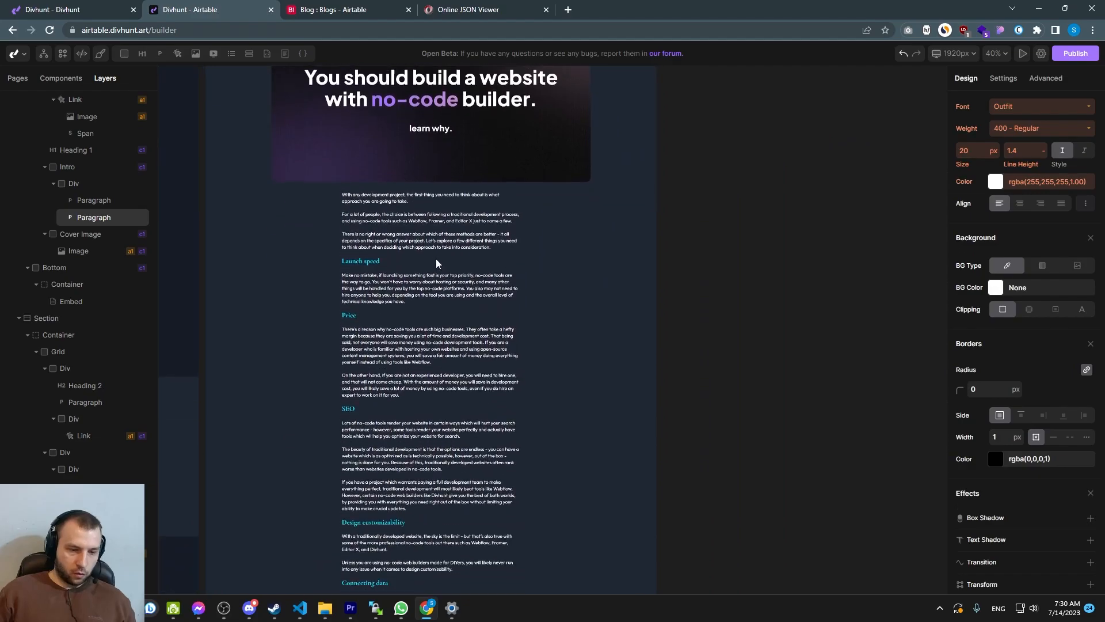
{"action": "scroll", "coordinate": [427, 273], "scroll_direction": "down", "scroll_amount": 3}
{"action": "scroll", "coordinate": [455, 407], "scroll_direction": "up", "scroll_amount": 1}
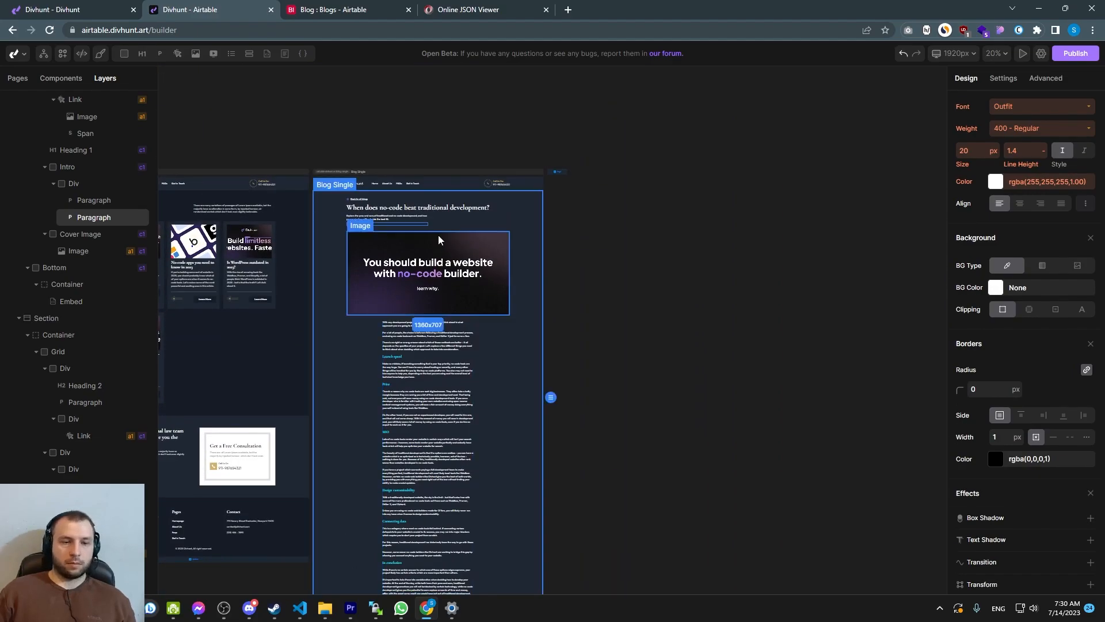
{"action": "scroll", "coordinate": [562, 261], "scroll_direction": "left", "scroll_amount": 6}
{"action": "scroll", "coordinate": [601, 223], "scroll_direction": "up", "scroll_amount": 5}
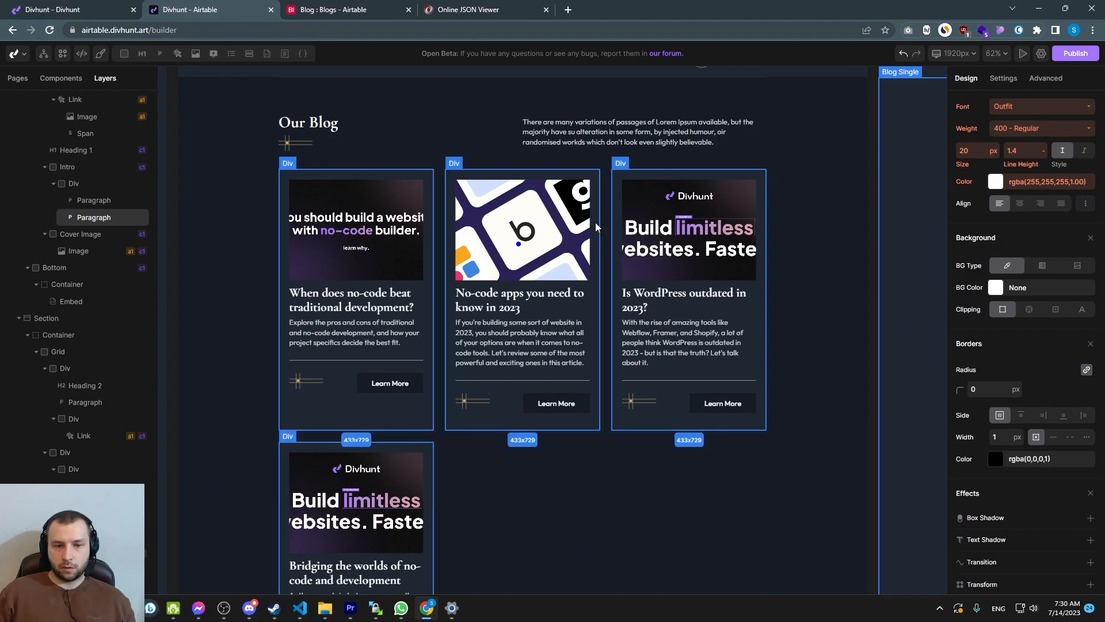
{"action": "left_click", "coordinate": [535, 400]}
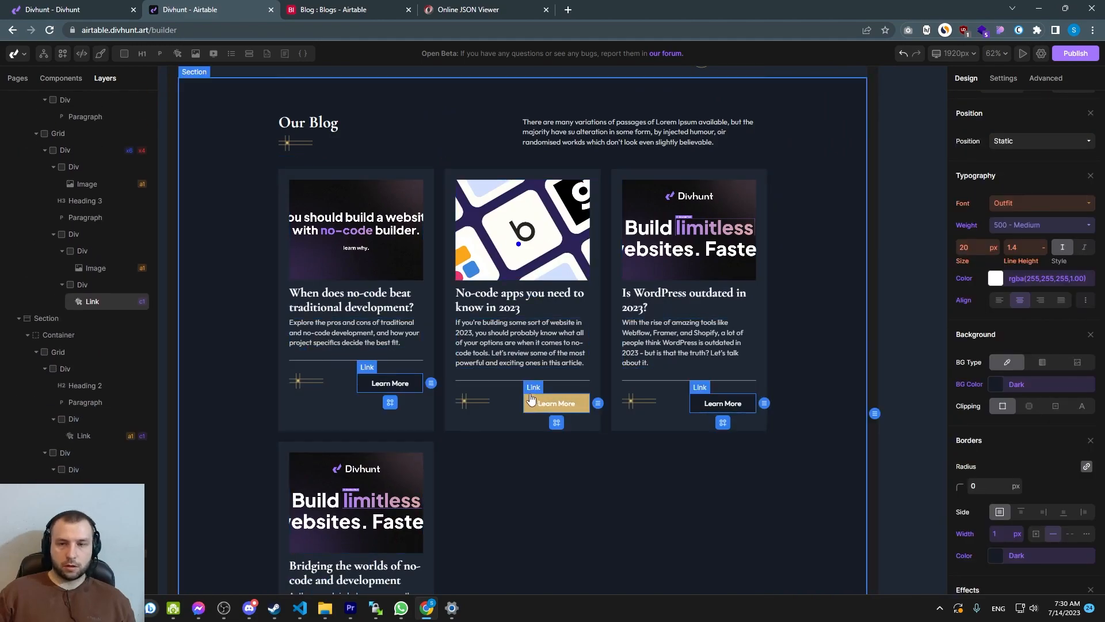
{"action": "scroll", "coordinate": [602, 438], "scroll_direction": "up", "scroll_amount": 4}
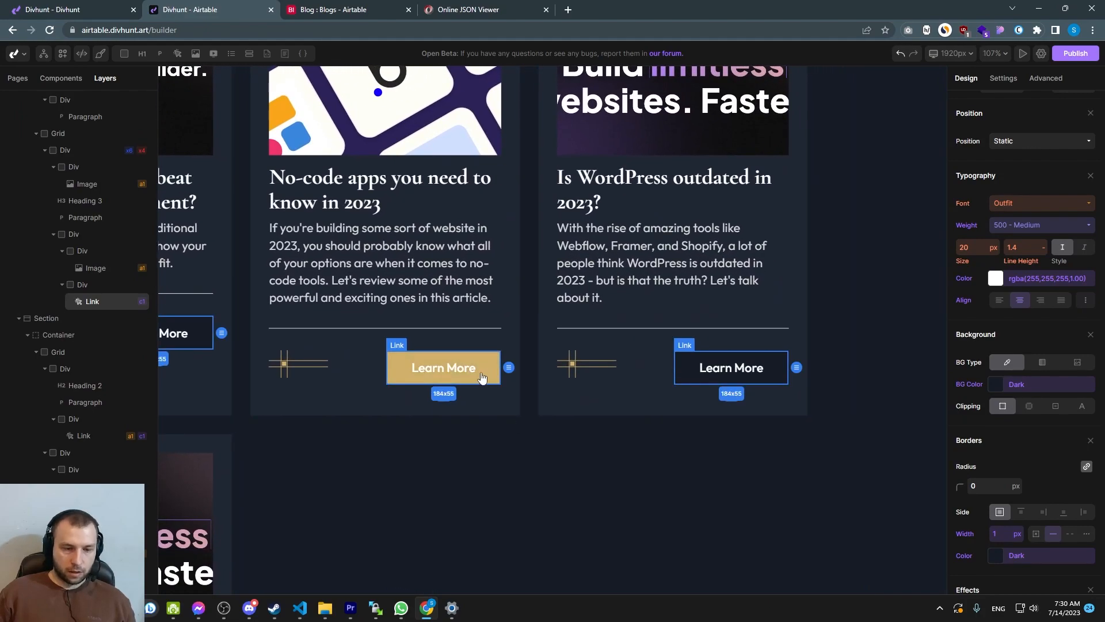
{"action": "left_click", "coordinate": [996, 82]}
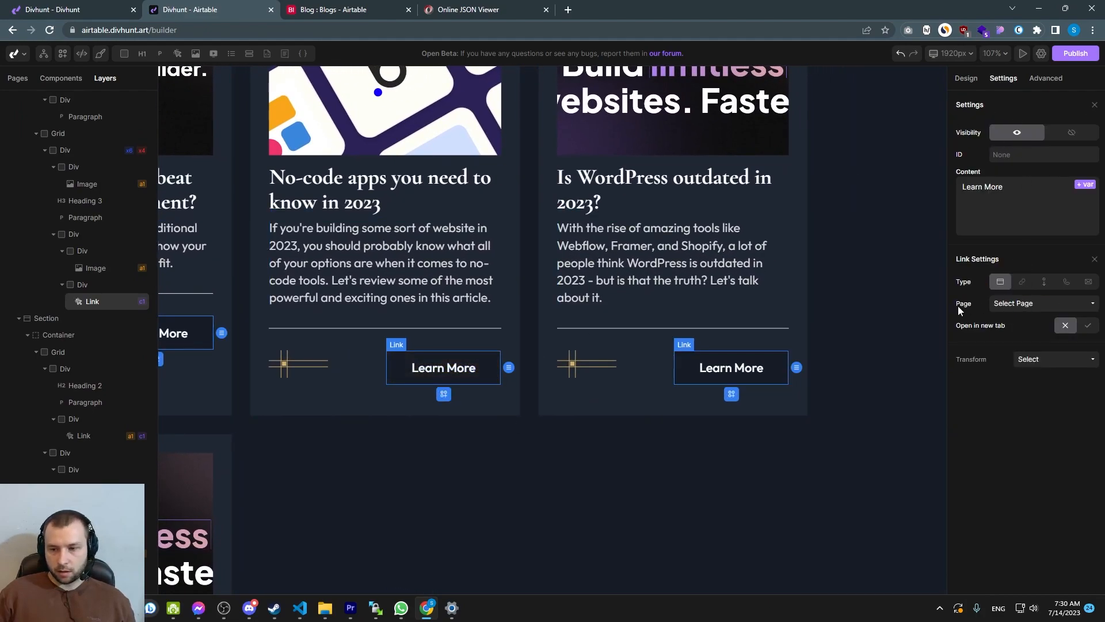
{"action": "left_click", "coordinate": [1028, 306]}
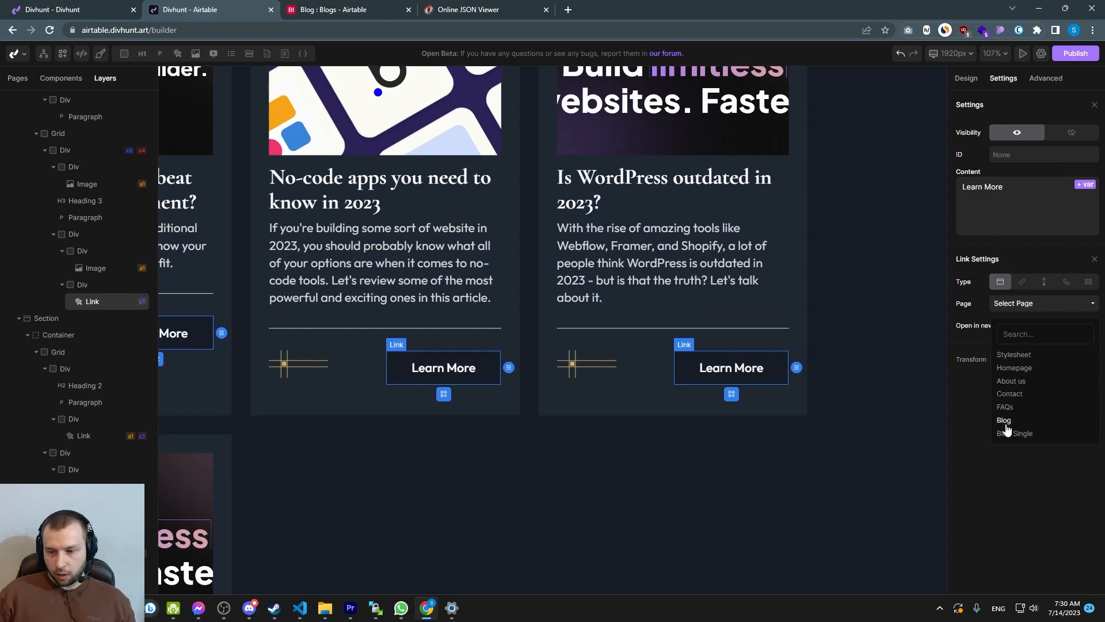
{"action": "left_click", "coordinate": [1013, 434]}
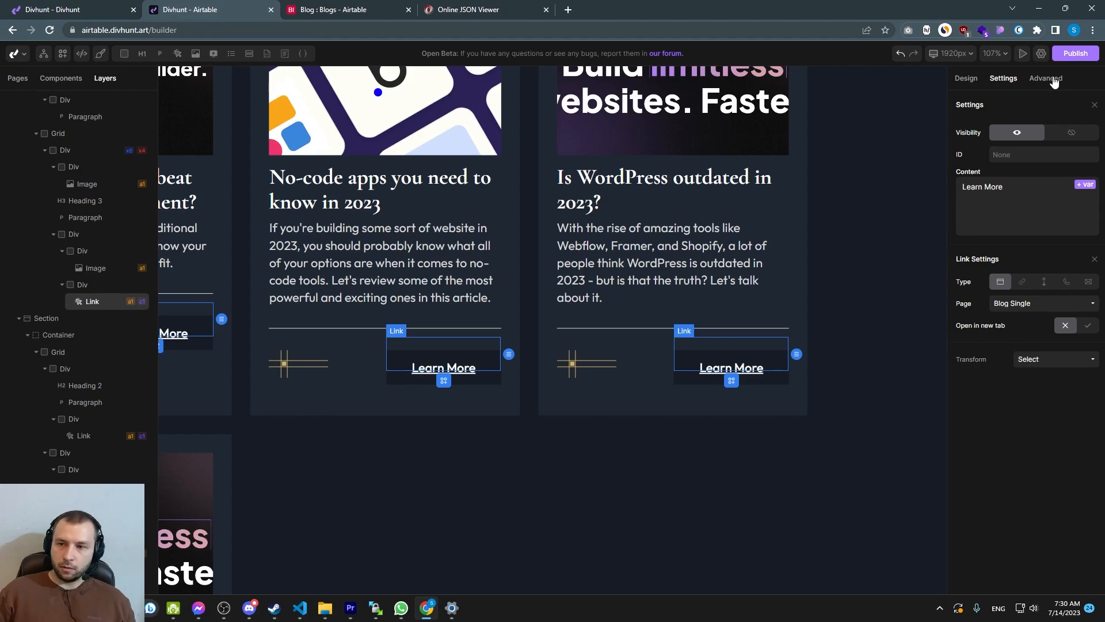
Add a route variable named slug to the Learn More link, bound to the card's Fields Slug value
{"action": "left_click", "coordinate": [1053, 84]}
{"action": "left_click_drag", "start_coordinate": [1002, 385], "coordinate": [969, 379]}
{"action": "left_click", "coordinate": [1087, 381]}
{"action": "left_click", "coordinate": [966, 365]}
{"action": "type", "text": "slug"}
{"action": "key", "text": "Tab"}
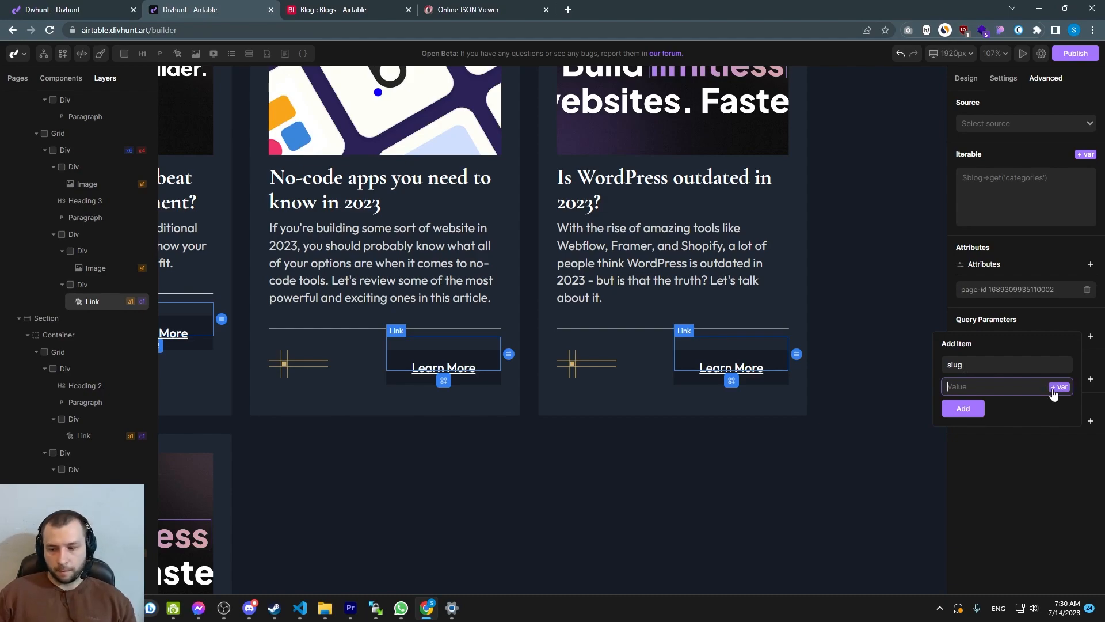
{"action": "left_click", "coordinate": [1052, 392]}
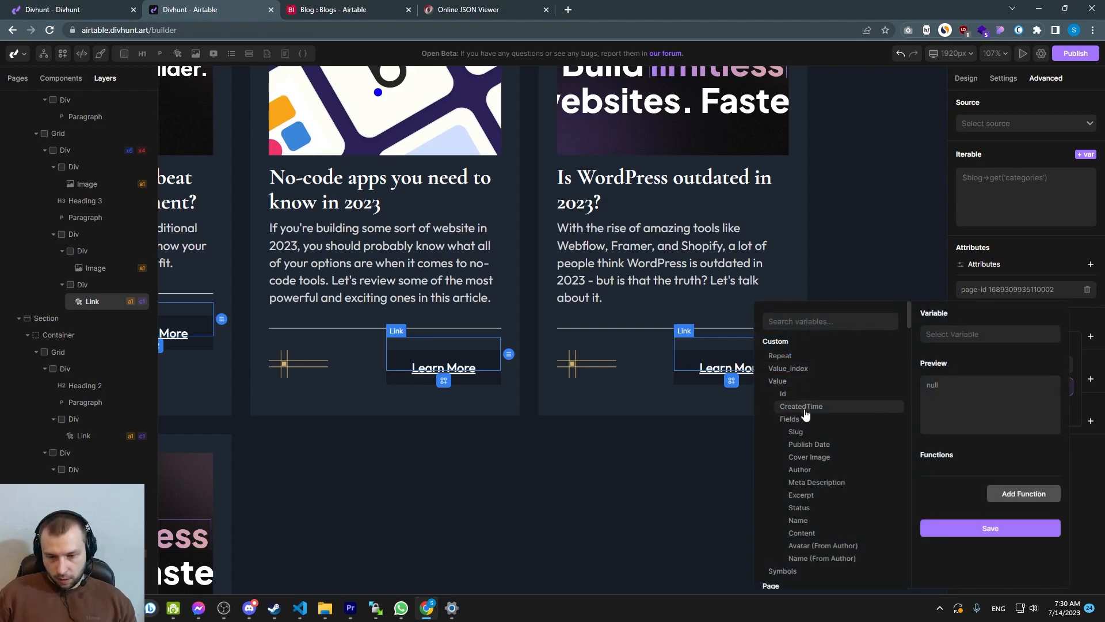
{"action": "left_click", "coordinate": [796, 432]}
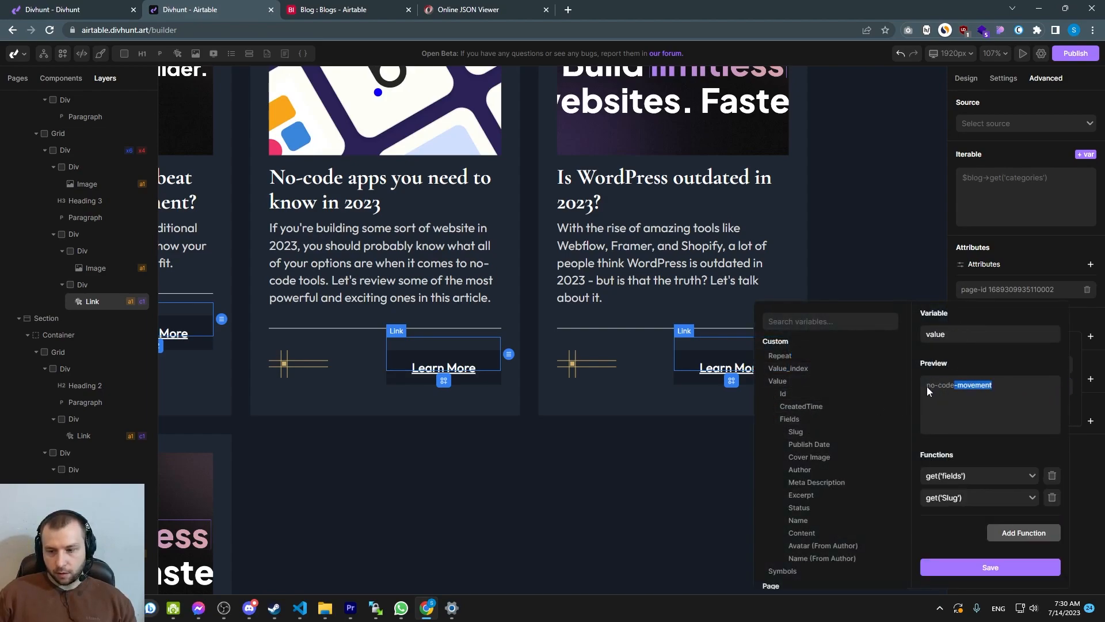
{"action": "left_click", "coordinate": [986, 568]}
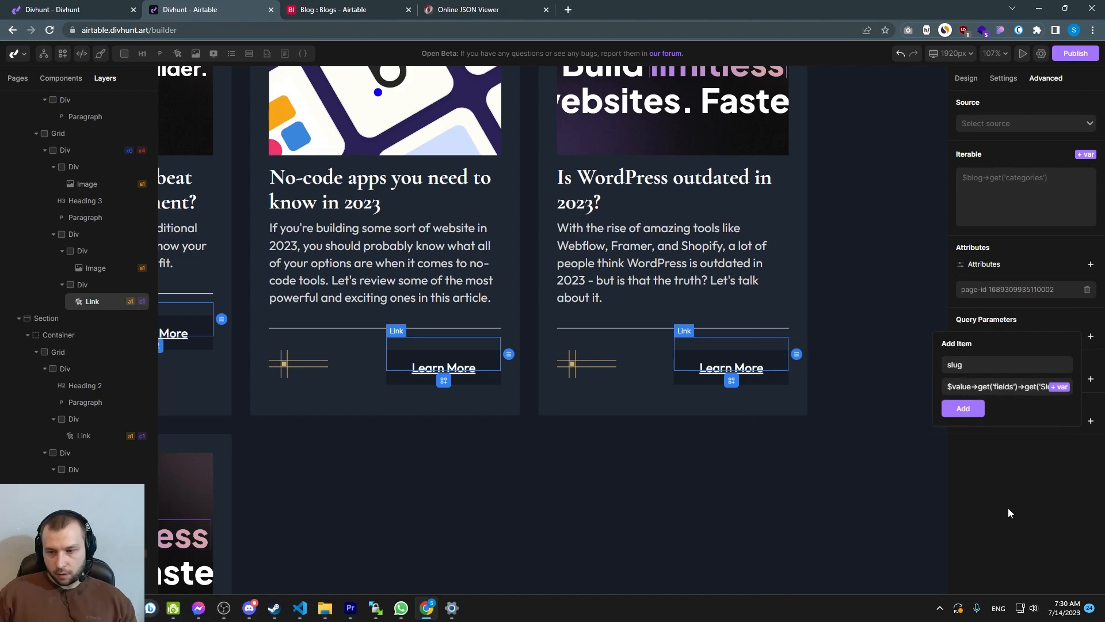
{"action": "left_click", "coordinate": [960, 407]}
Open the live blog page in a new tab and follow a card's Learn More link to check the article page
{"action": "scroll", "coordinate": [741, 374], "scroll_direction": "down", "scroll_amount": 2}
{"action": "scroll", "coordinate": [741, 377], "scroll_direction": "down", "scroll_amount": 5}
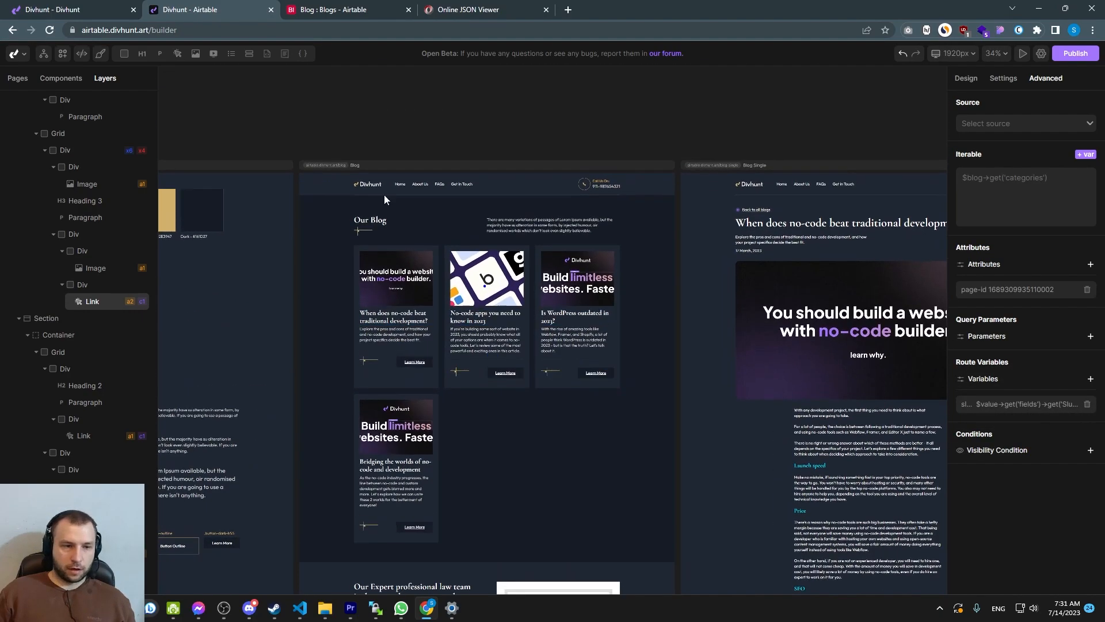
{"action": "middle_click", "coordinate": [326, 171]}
{"action": "left_click", "coordinate": [338, 11]}
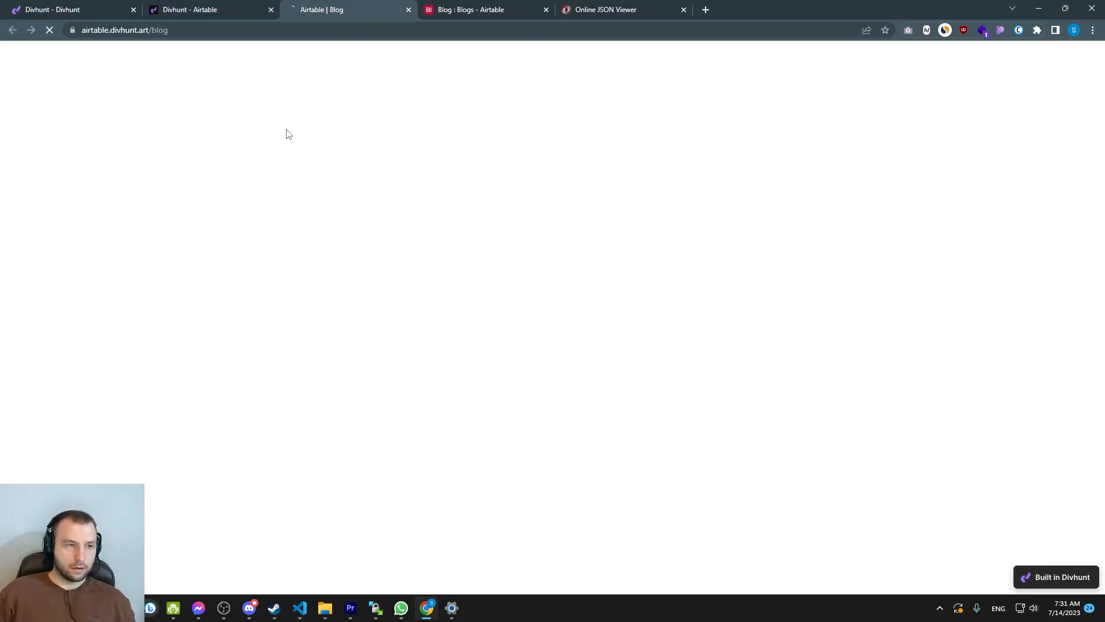
{"action": "scroll", "coordinate": [430, 277], "scroll_direction": "down", "scroll_amount": 3}
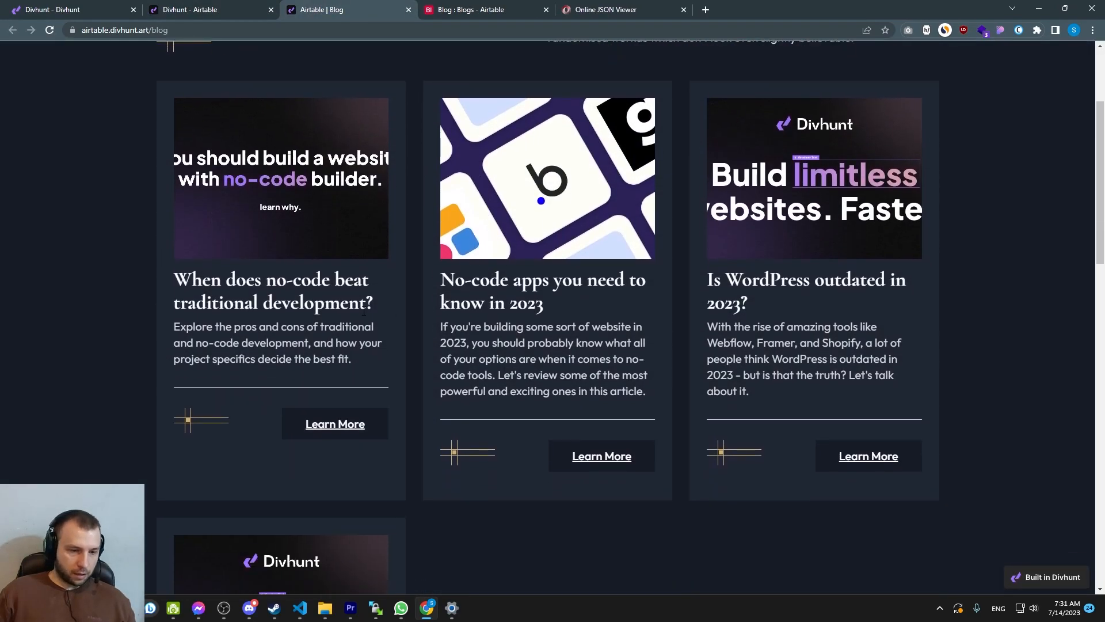
{"action": "left_click", "coordinate": [613, 455]}
{"action": "scroll", "coordinate": [490, 300], "scroll_direction": "down", "scroll_amount": 7}
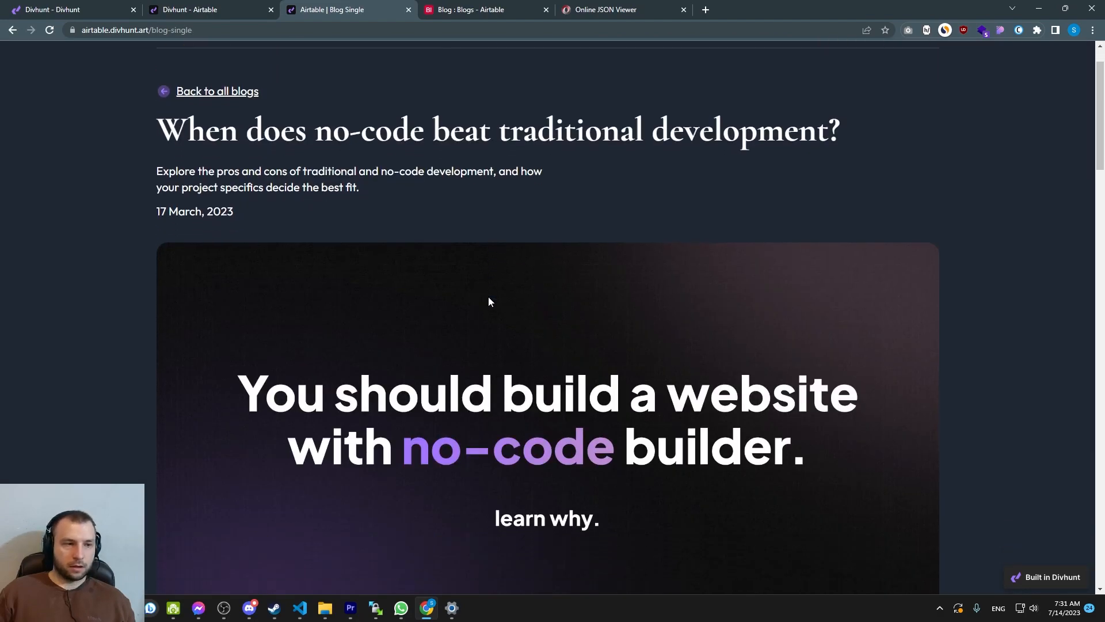
Change the Blog Single page's route to /post/:slug
{"action": "scroll", "coordinate": [485, 288], "scroll_direction": "up", "scroll_amount": 7}
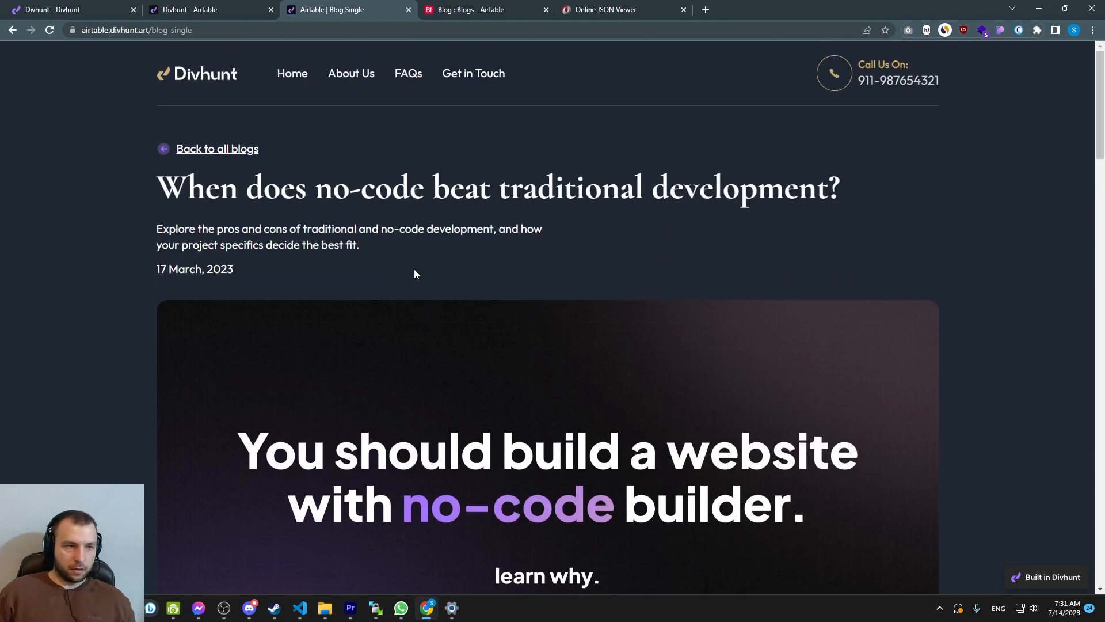
{"action": "left_click_drag", "start_coordinate": [203, 35], "coordinate": [236, 30]}
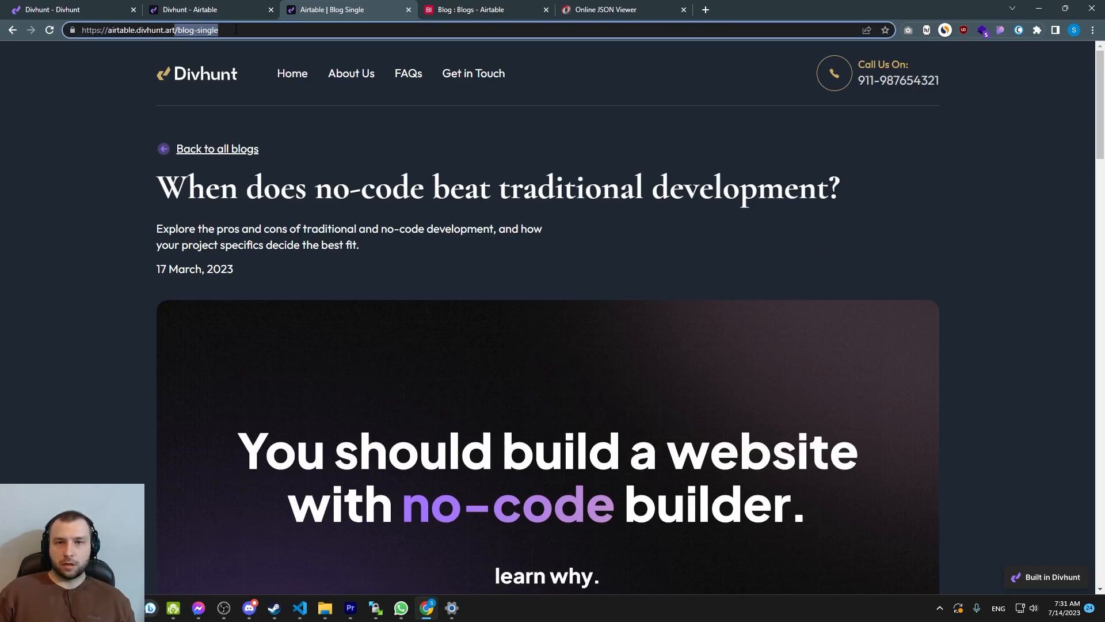
{"action": "left_click", "coordinate": [236, 30]}
{"action": "left_click_drag", "start_coordinate": [219, 30], "coordinate": [178, 30]}
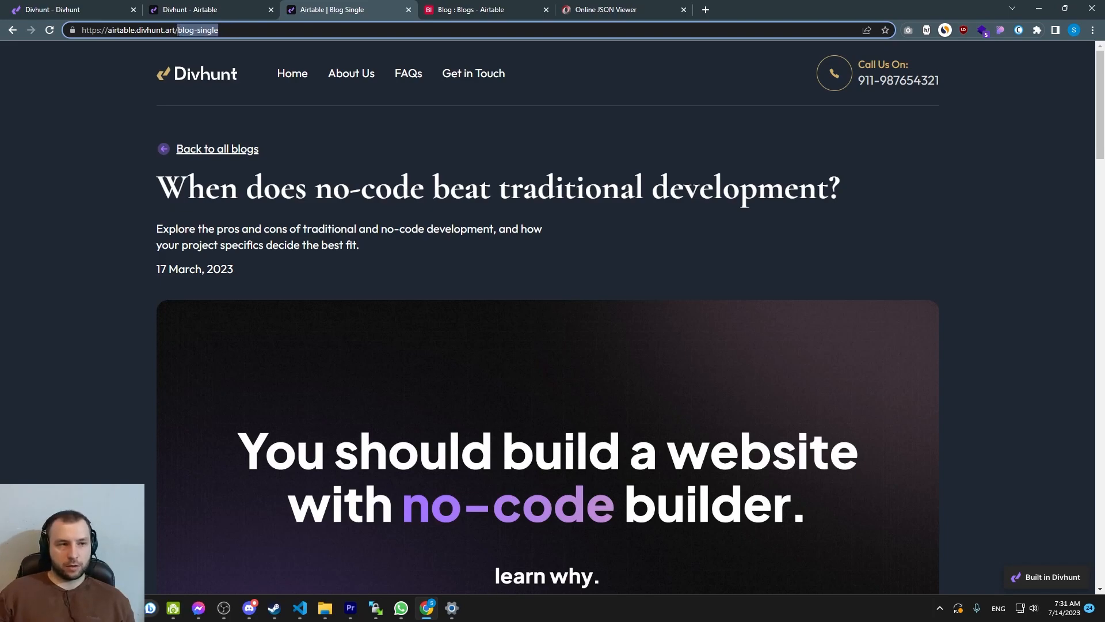
{"action": "left_click", "coordinate": [191, 10]}
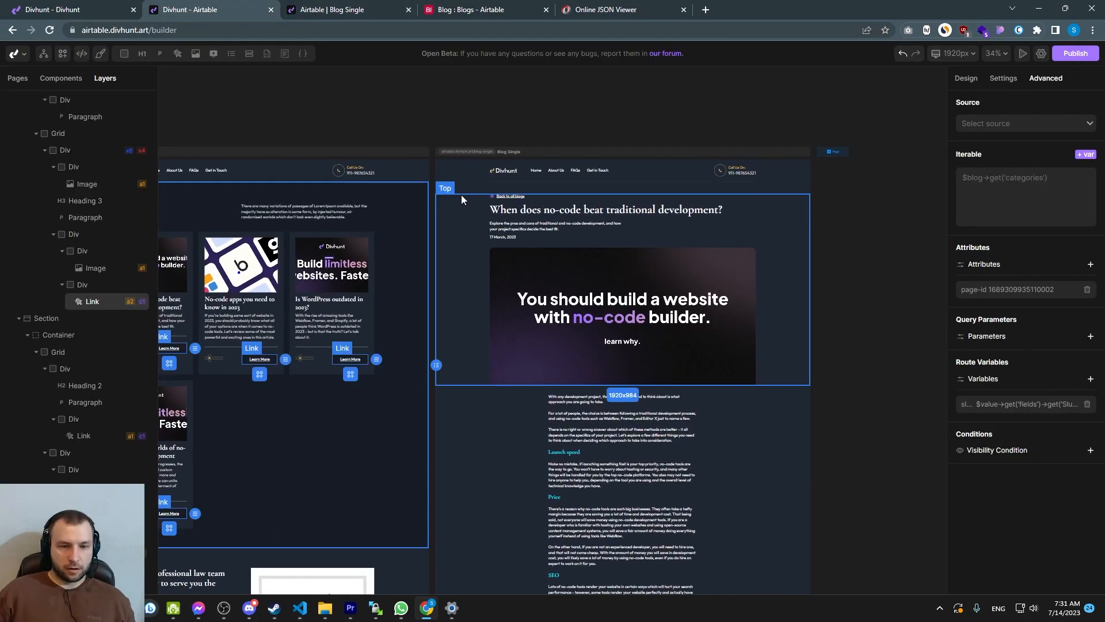
{"action": "left_click", "coordinate": [17, 78]}
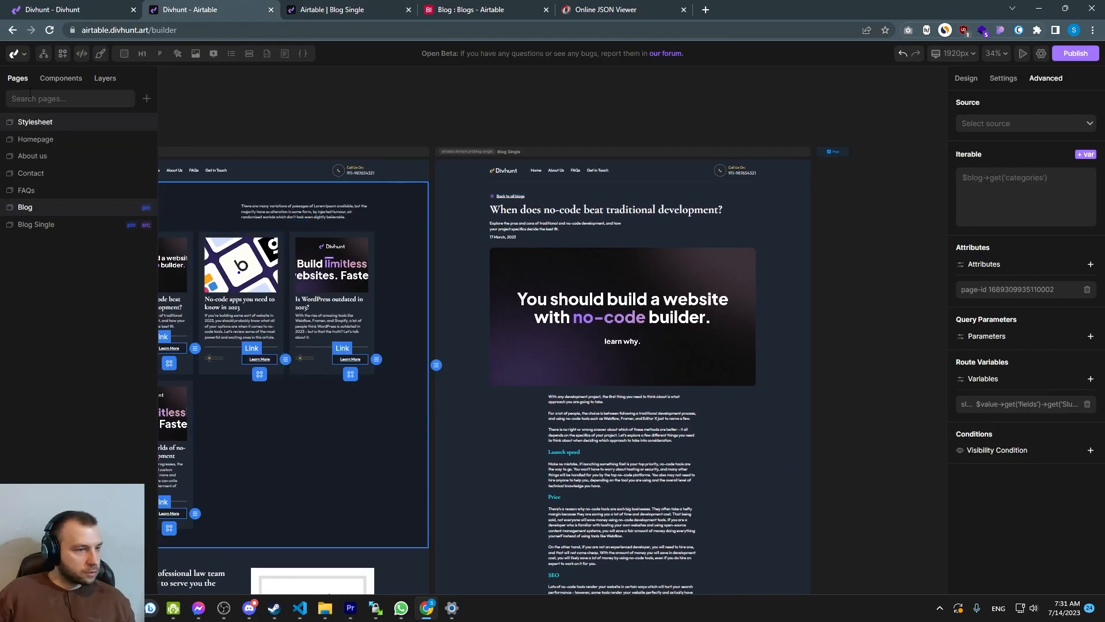
{"action": "right_click", "coordinate": [36, 230]}
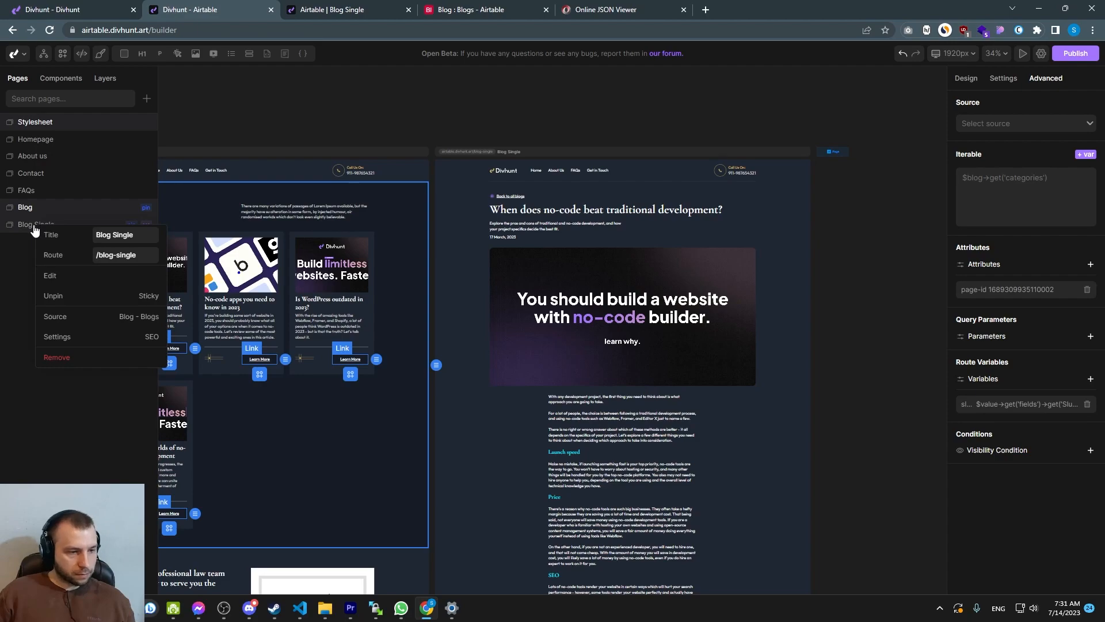
{"action": "mouse_move", "coordinate": [117, 255]}
{"action": "left_mouse_down"}
{"action": "mouse_move", "coordinate": [145, 253]}
{"action": "mouse_move", "coordinate": [101, 253]}
{"action": "left_mouse_up"}
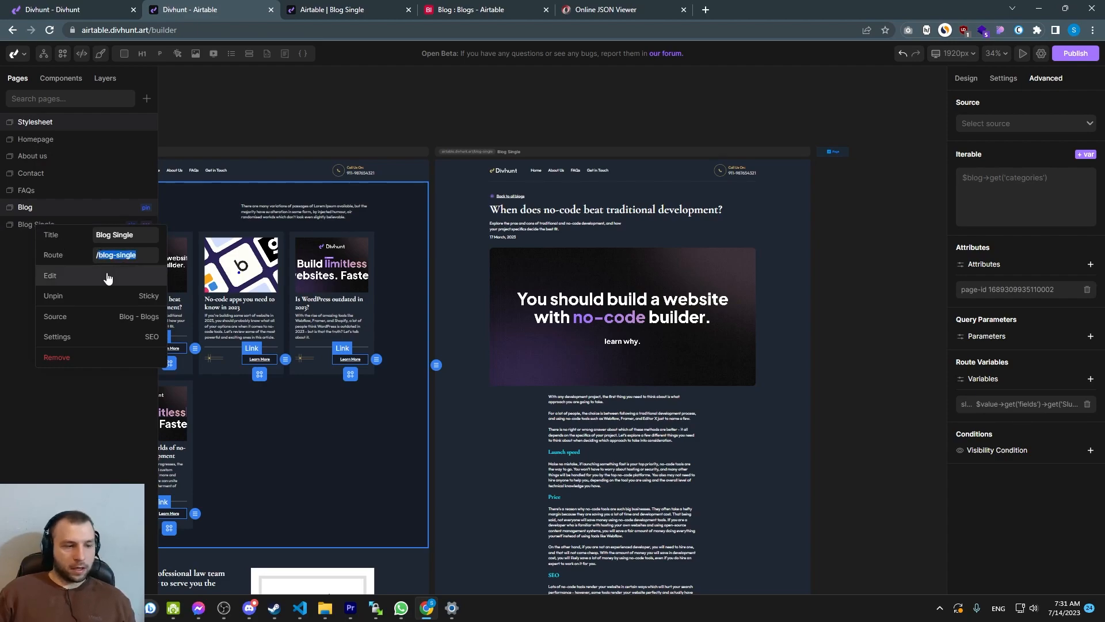
{"action": "type", "text": "post/"}
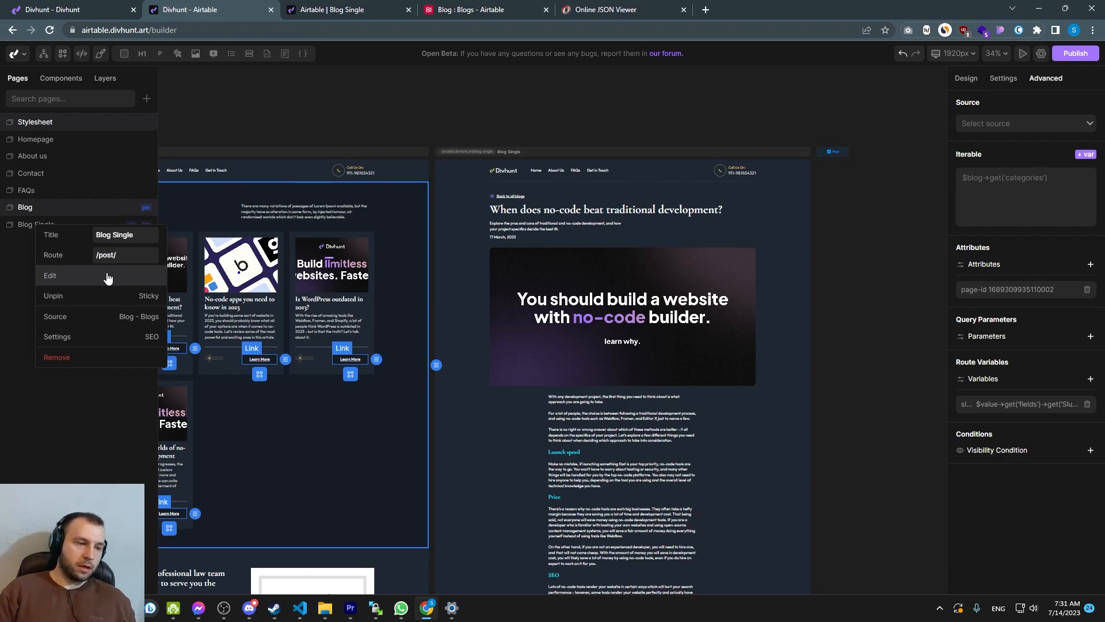
{"action": "type", "text": ":slug"}
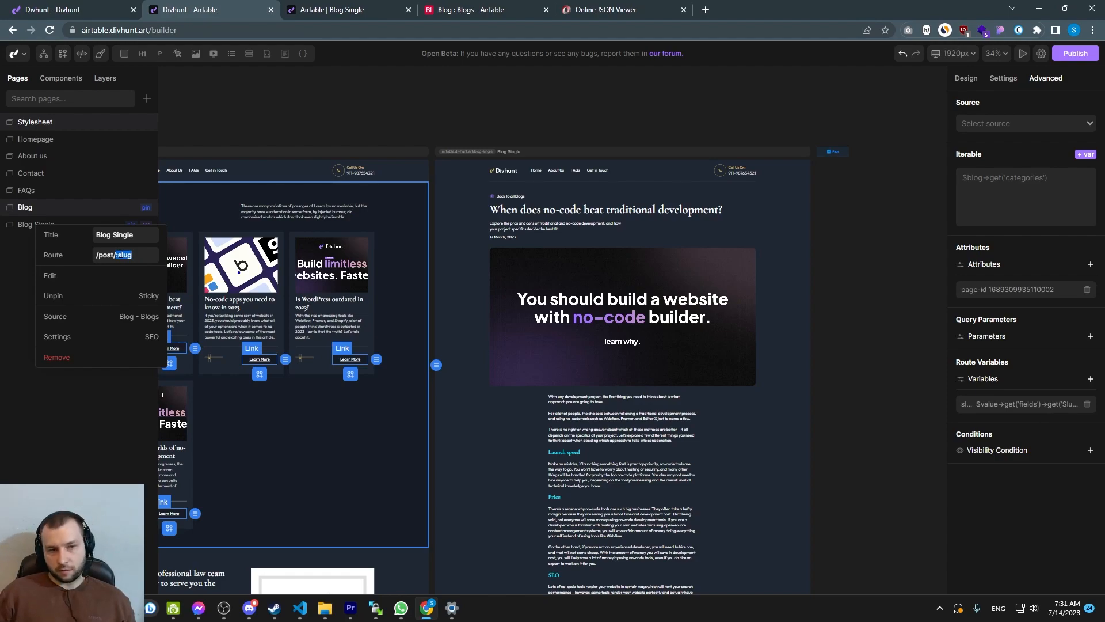
{"action": "left_click", "coordinate": [139, 257]}
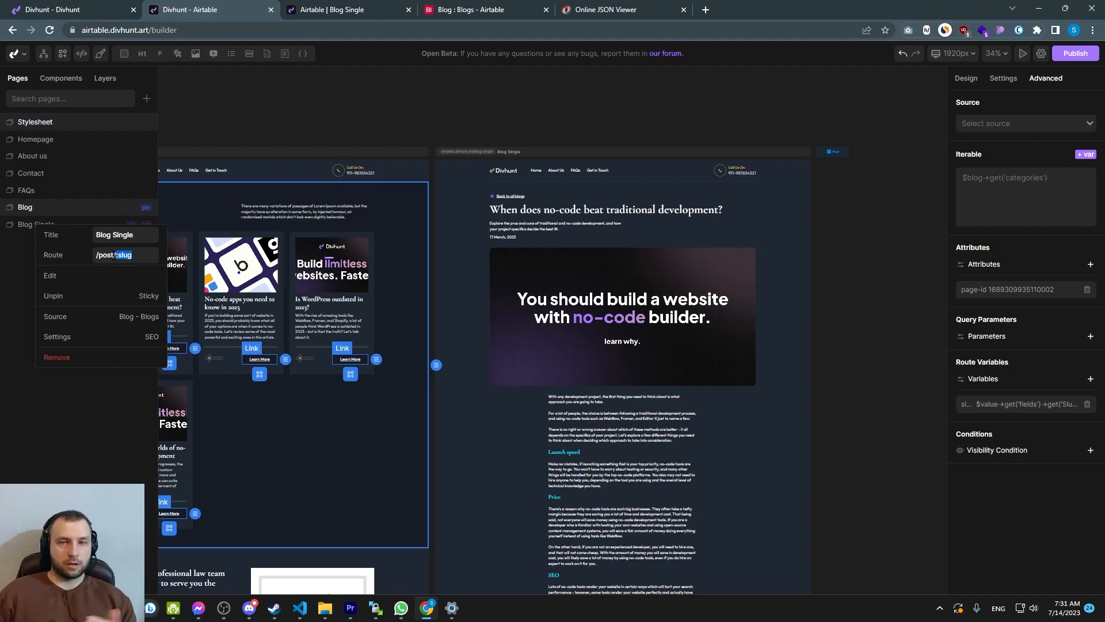
{"action": "left_click", "coordinate": [79, 402]}
Test the live blog by following different cards' Learn More links to their article pages and back
{"action": "left_click", "coordinate": [369, 13]}
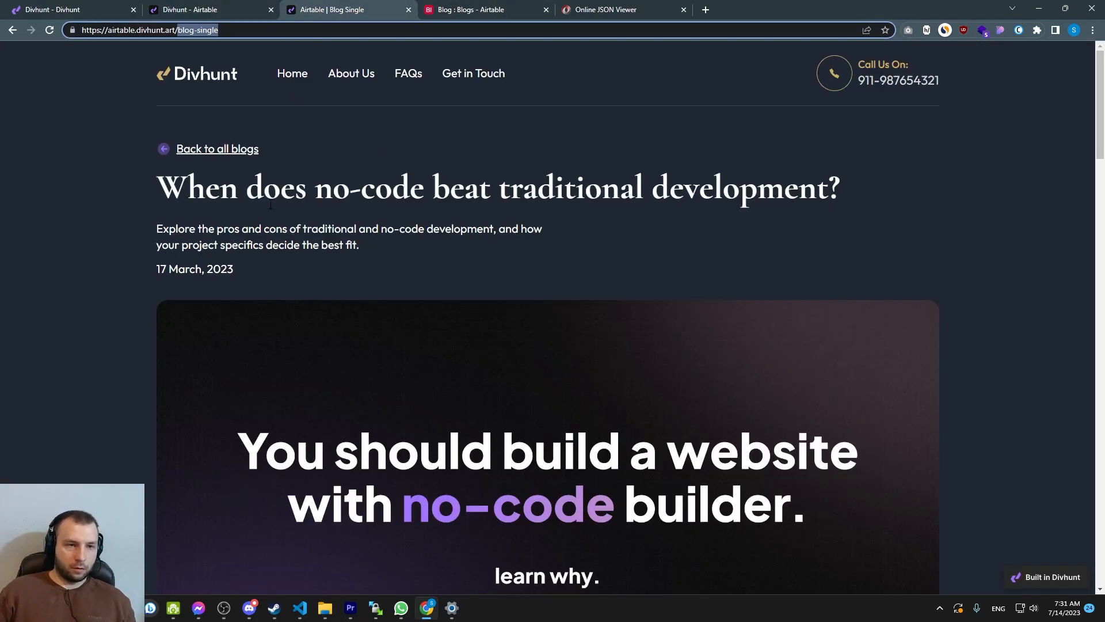
{"action": "left_click", "coordinate": [206, 149]}
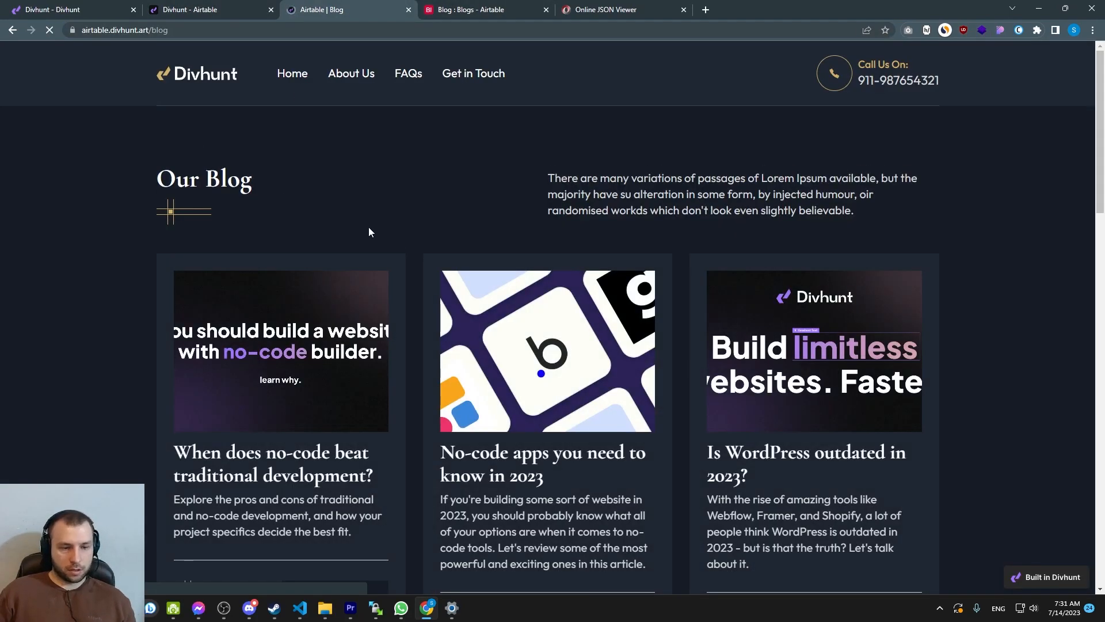
{"action": "scroll", "coordinate": [599, 287], "scroll_direction": "down", "scroll_amount": 3}
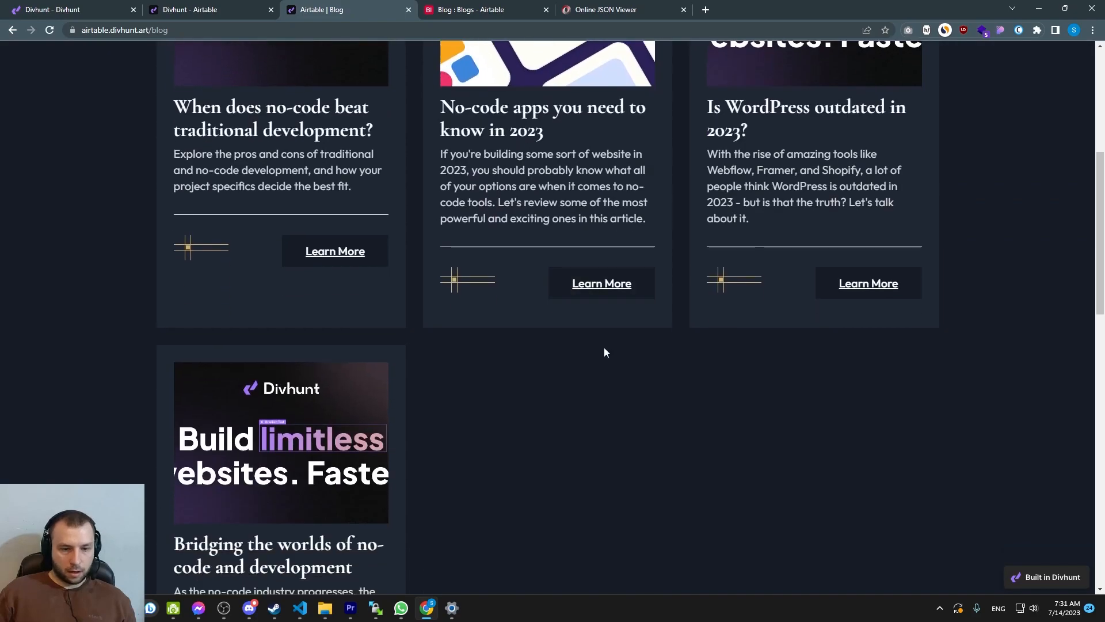
{"action": "left_click", "coordinate": [589, 294]}
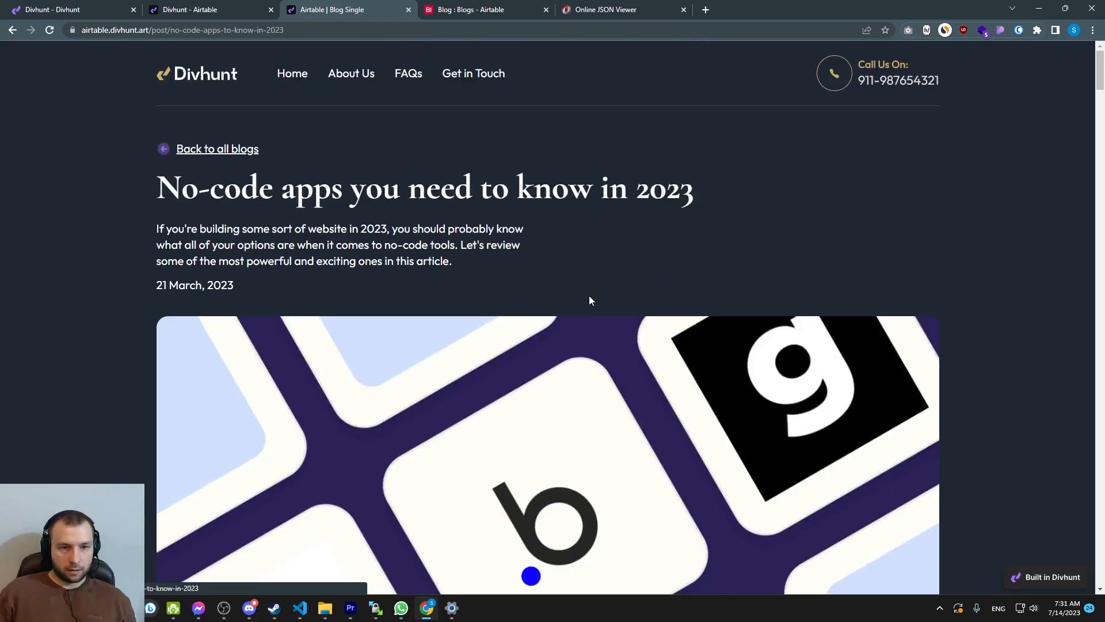
{"action": "left_click", "coordinate": [203, 154]}
{"action": "scroll", "coordinate": [725, 244], "scroll_direction": "down", "scroll_amount": 3}
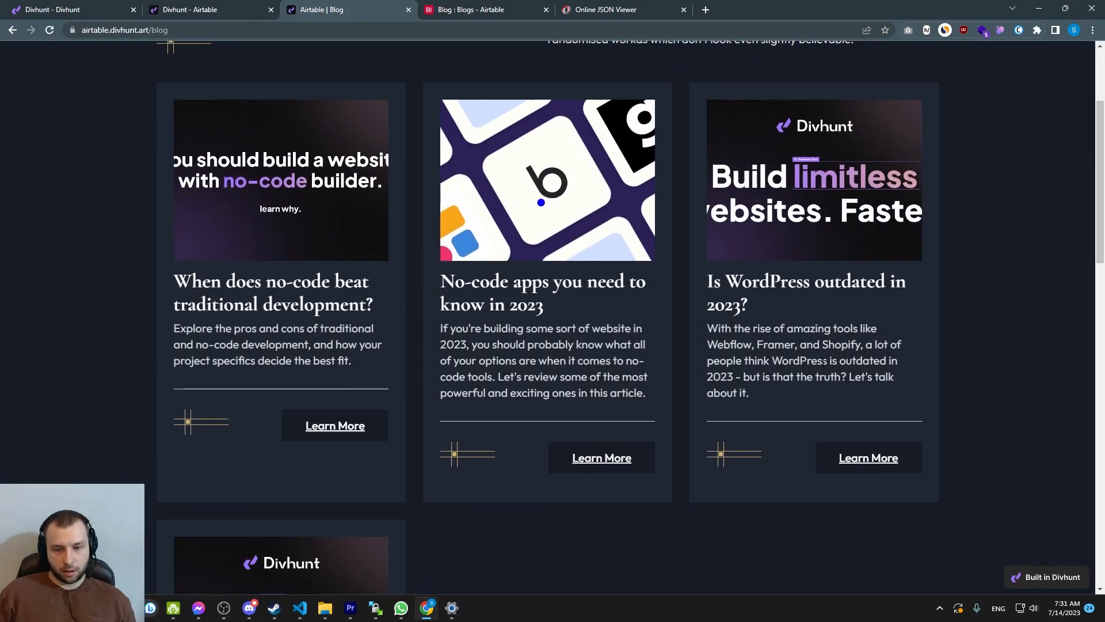
{"action": "left_click", "coordinate": [867, 462]}
{"action": "scroll", "coordinate": [459, 251], "scroll_direction": "down", "scroll_amount": 5}
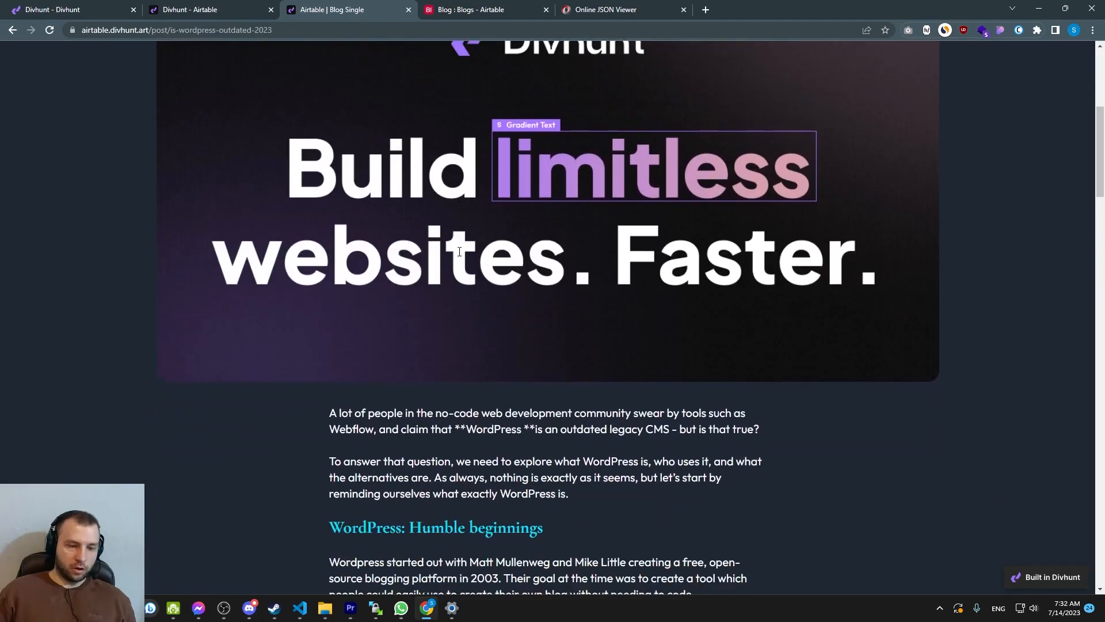
{"action": "scroll", "coordinate": [459, 252], "scroll_direction": "down", "scroll_amount": 8}
{"action": "left_click_drag", "start_coordinate": [331, 143], "coordinate": [418, 156]}
{"action": "scroll", "coordinate": [538, 287], "scroll_direction": "down", "scroll_amount": 8}
{"action": "scroll", "coordinate": [537, 287], "scroll_direction": "down", "scroll_amount": 15}
{"action": "scroll", "coordinate": [534, 291], "scroll_direction": "up", "scroll_amount": 20}
{"action": "scroll", "coordinate": [518, 331], "scroll_direction": "up", "scroll_amount": 12}
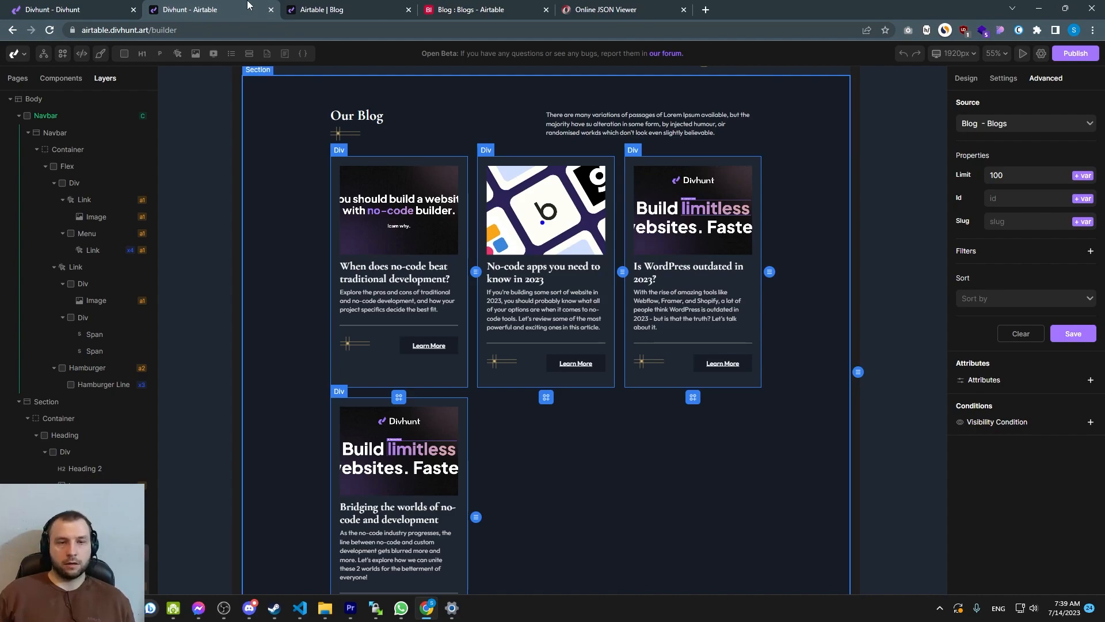
Set the Status of the 'When does no-code beat traditional development?' record to Todo
{"action": "left_click", "coordinate": [457, 10]}
{"action": "scroll", "coordinate": [345, 216], "scroll_direction": "up", "scroll_amount": 5}
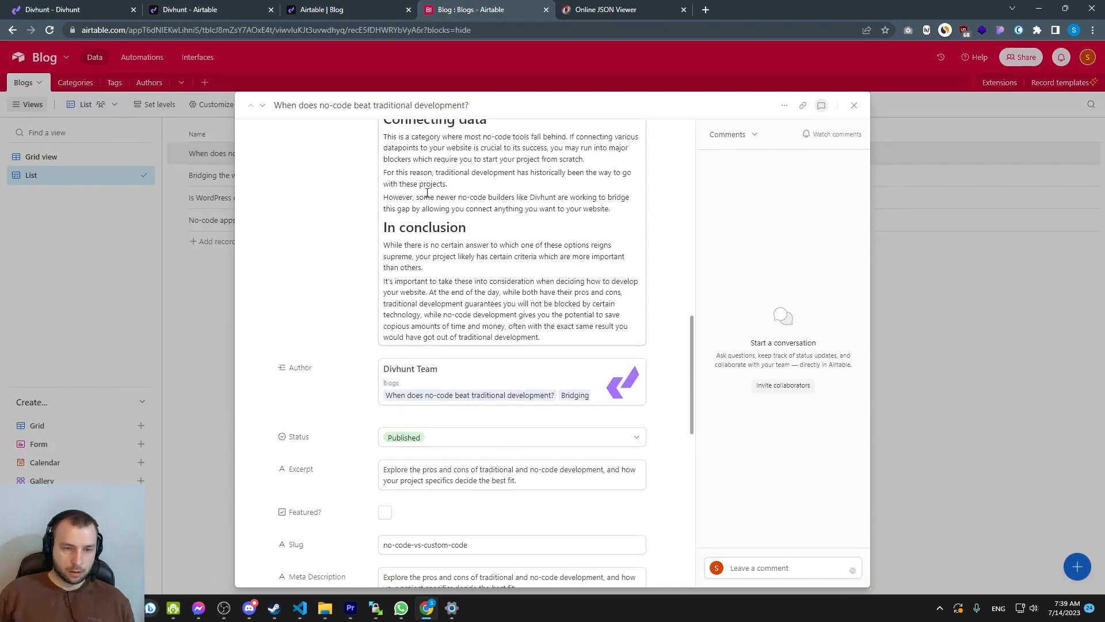
{"action": "scroll", "coordinate": [424, 197], "scroll_direction": "down", "scroll_amount": 2}
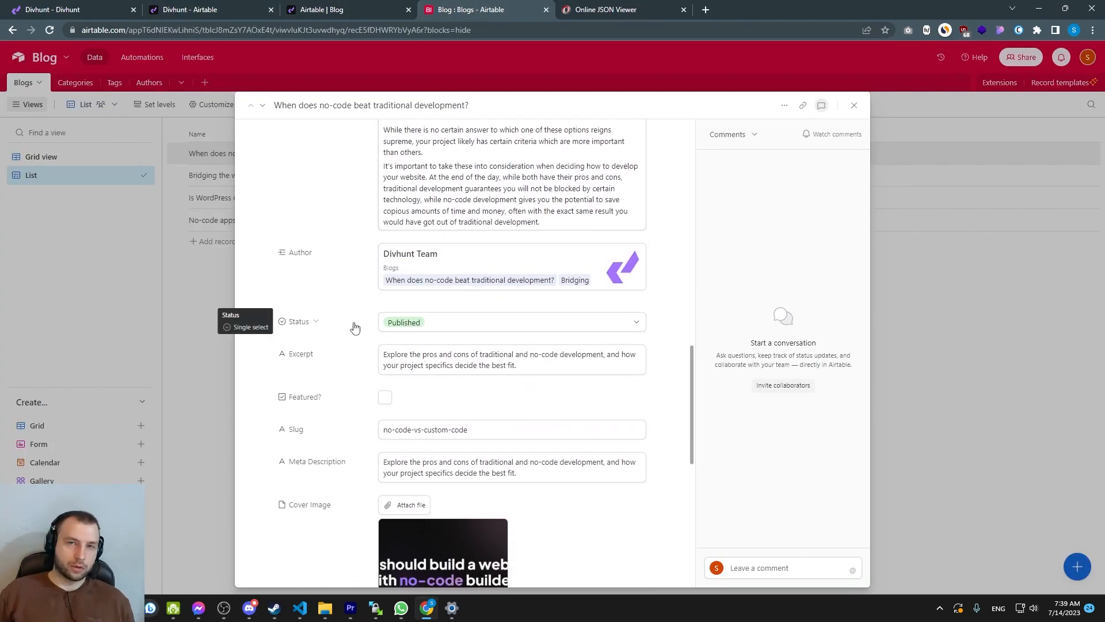
{"action": "left_click", "coordinate": [441, 328]}
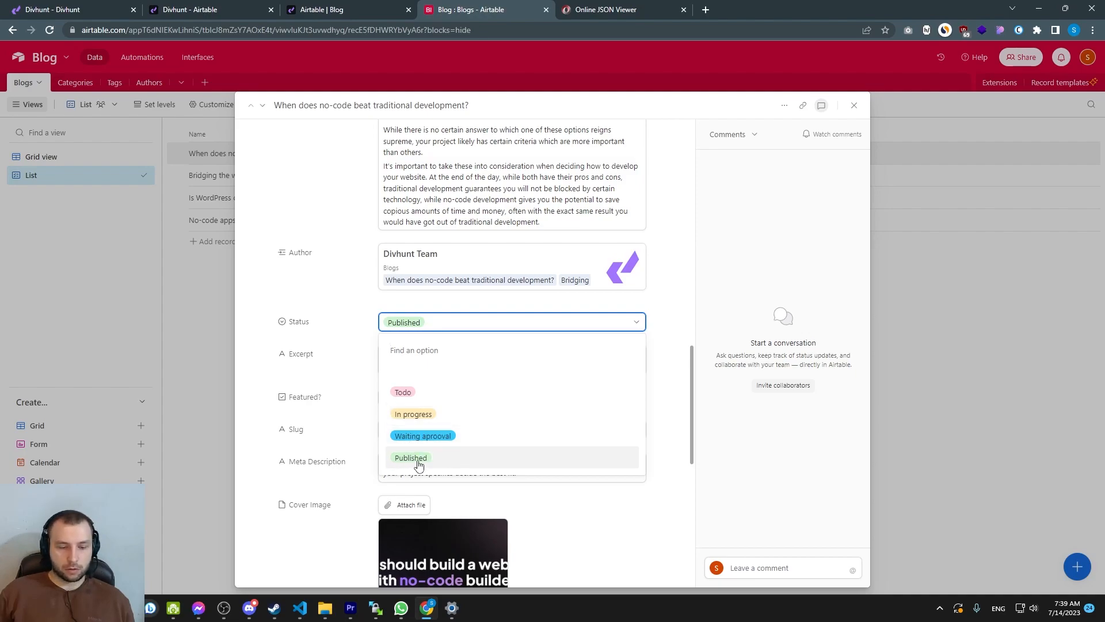
{"action": "left_click", "coordinate": [406, 394]}
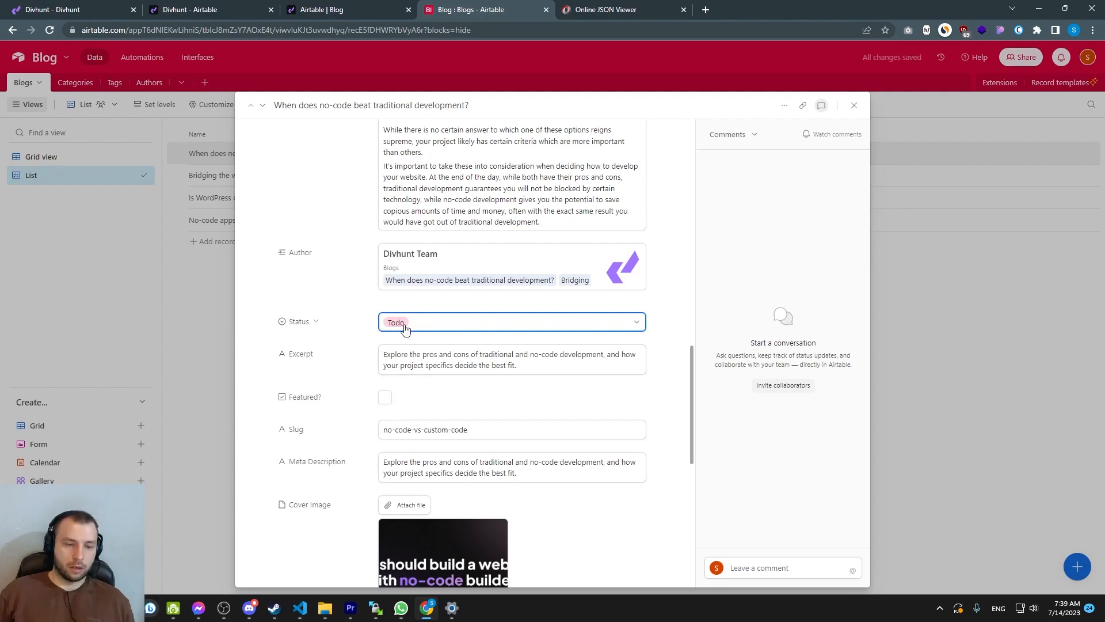
Add a filter to the blog listing source so Status is Equal to Published, and save it
{"action": "left_click", "coordinate": [229, 6]}
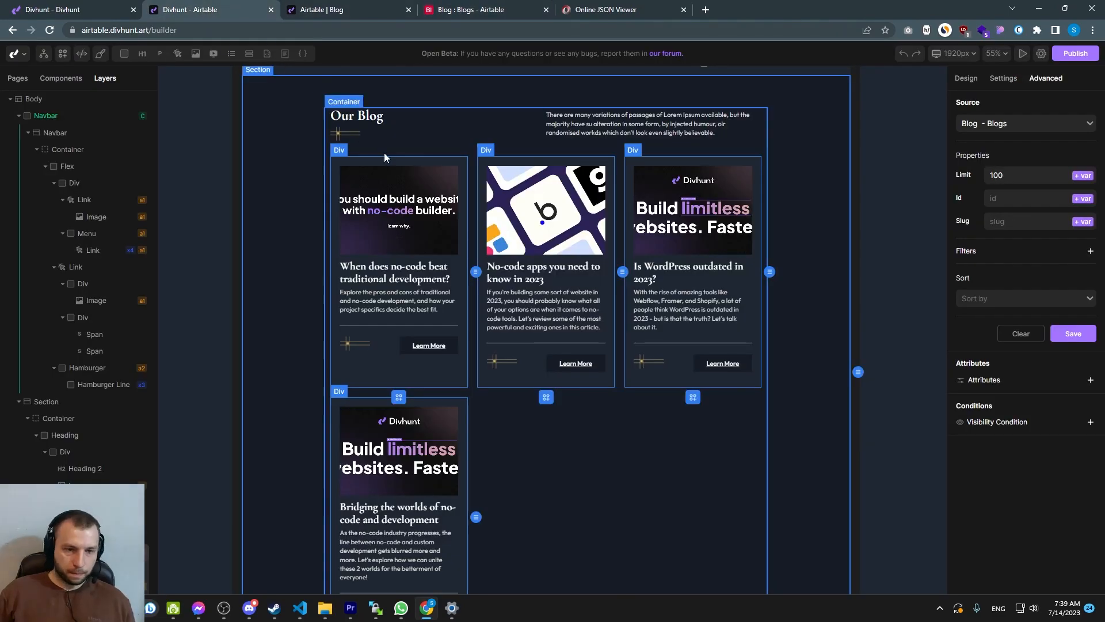
{"action": "scroll", "coordinate": [471, 243], "scroll_direction": "up", "scroll_amount": 1}
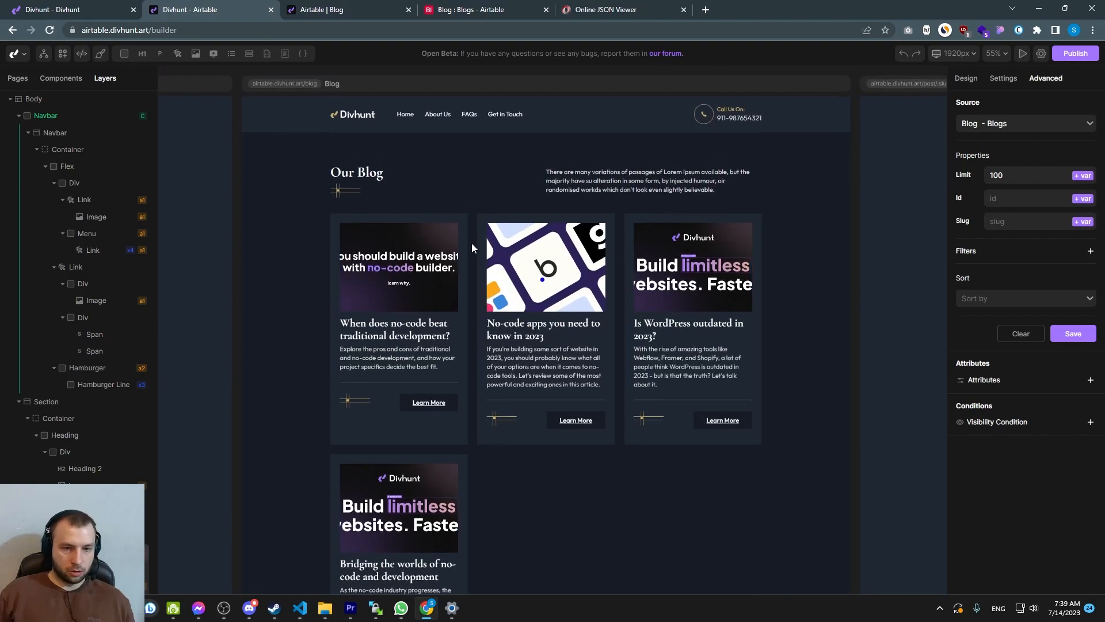
{"action": "left_click", "coordinate": [472, 201]}
{"action": "left_click", "coordinate": [464, 218]}
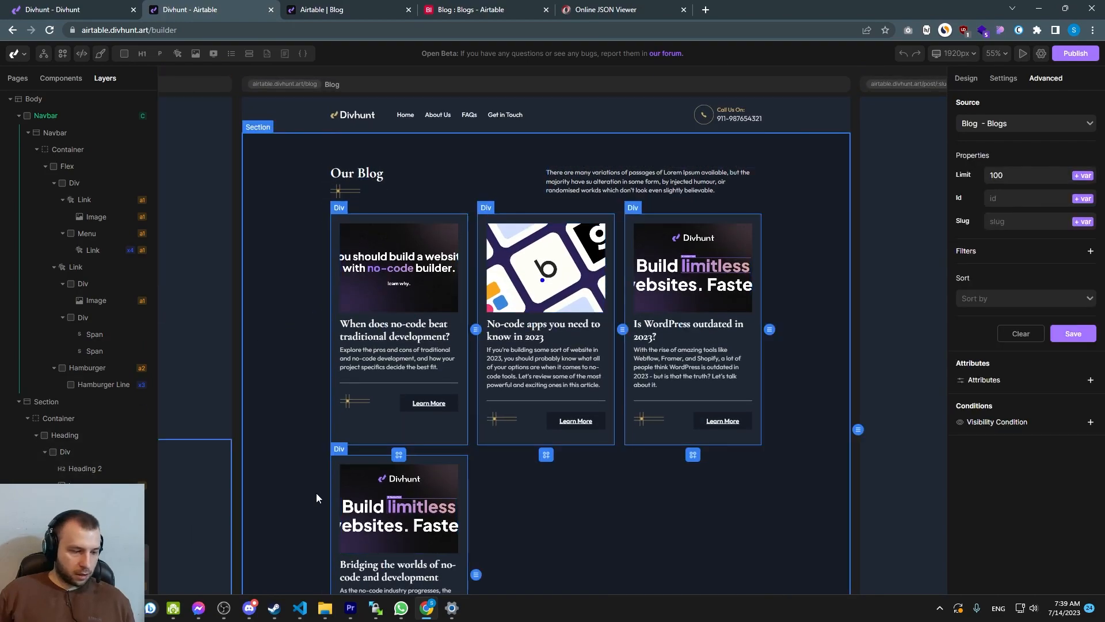
{"action": "scroll", "coordinate": [118, 533], "scroll_direction": "down", "scroll_amount": 2}
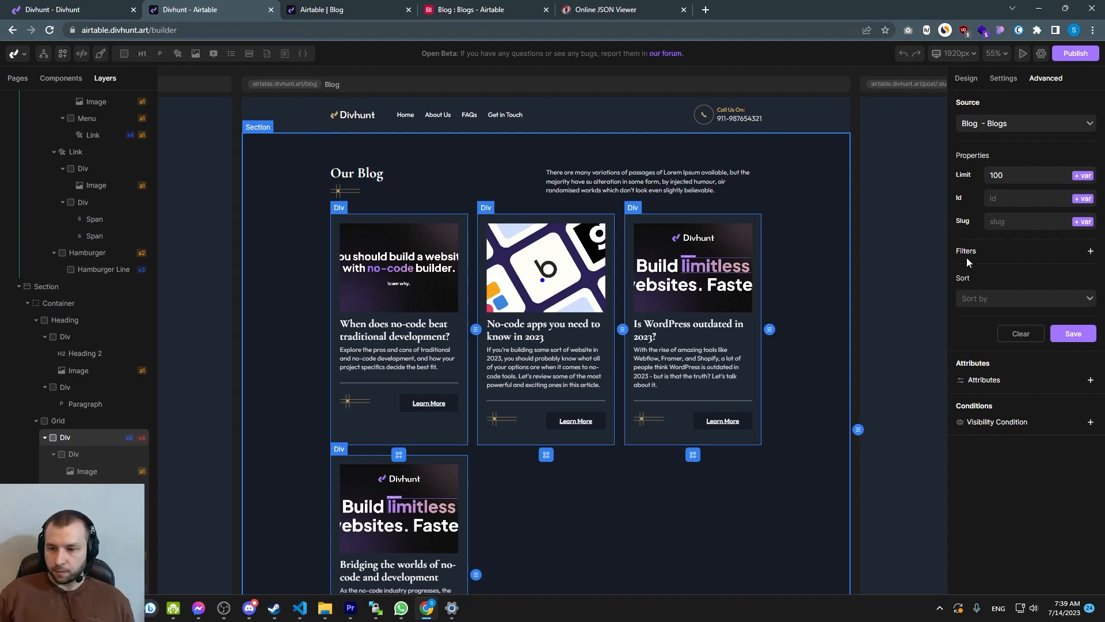
{"action": "left_click", "coordinate": [1090, 251]}
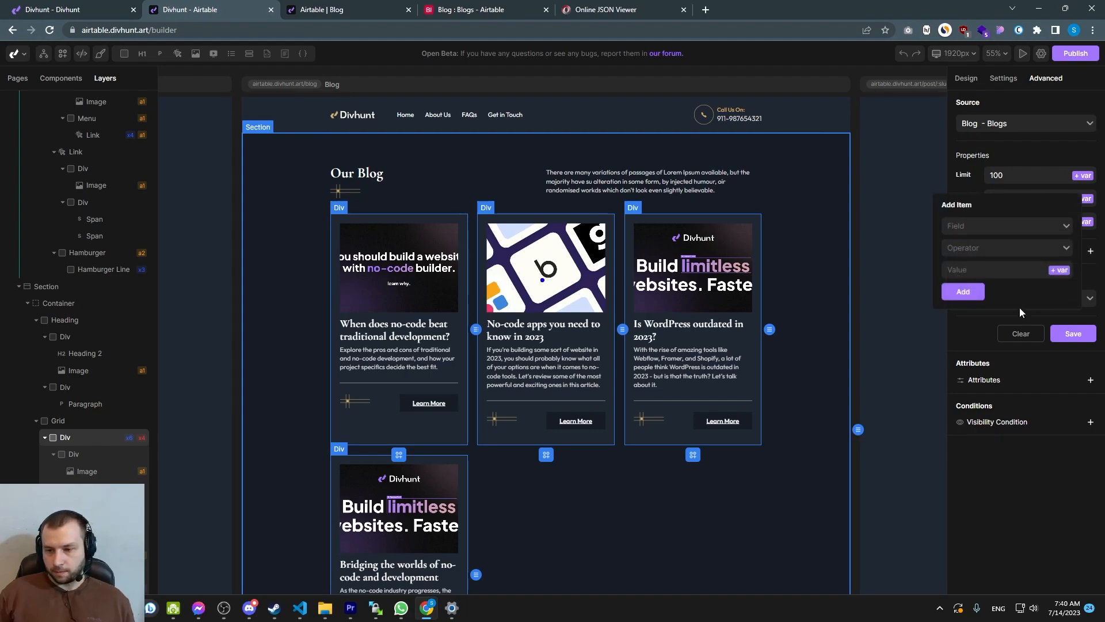
{"action": "left_click", "coordinate": [980, 226]}
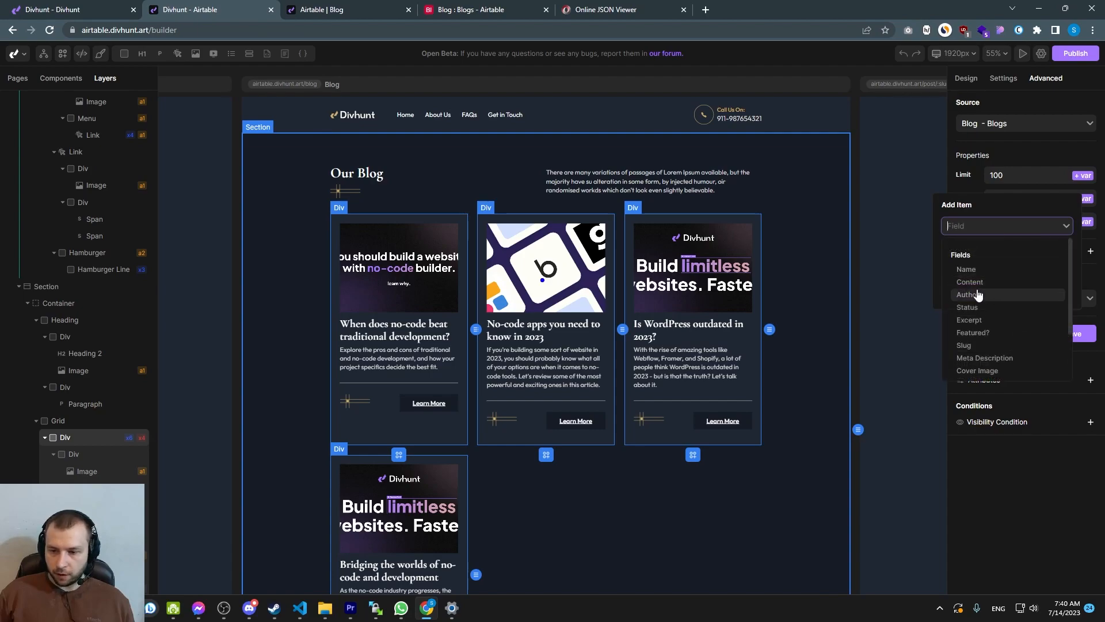
{"action": "left_click", "coordinate": [968, 308]}
{"action": "left_click", "coordinate": [978, 247]}
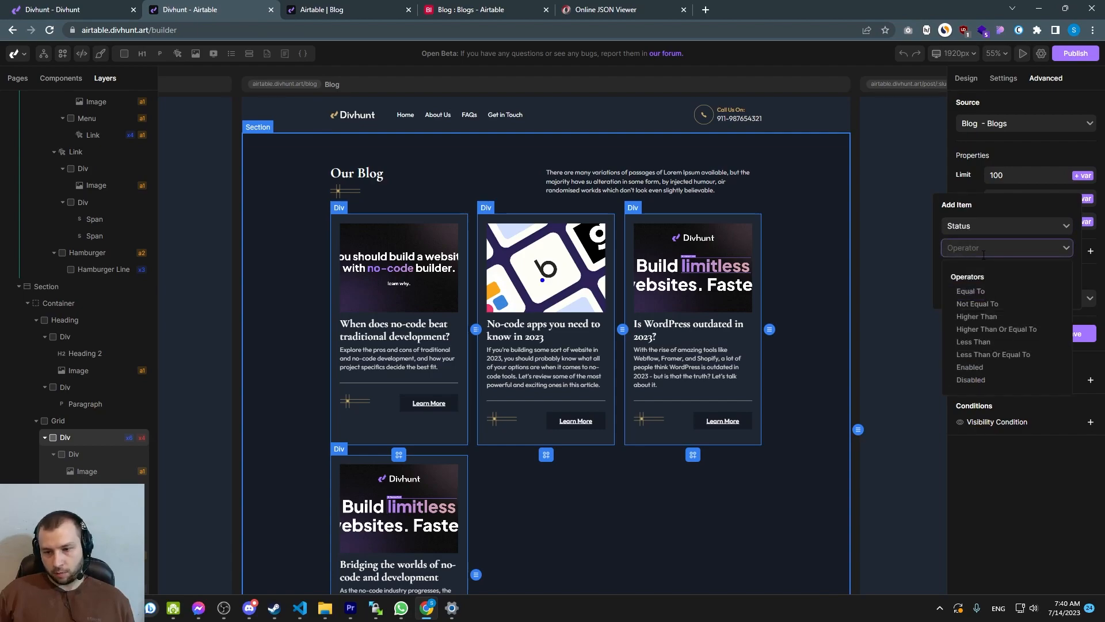
{"action": "left_click", "coordinate": [971, 292]}
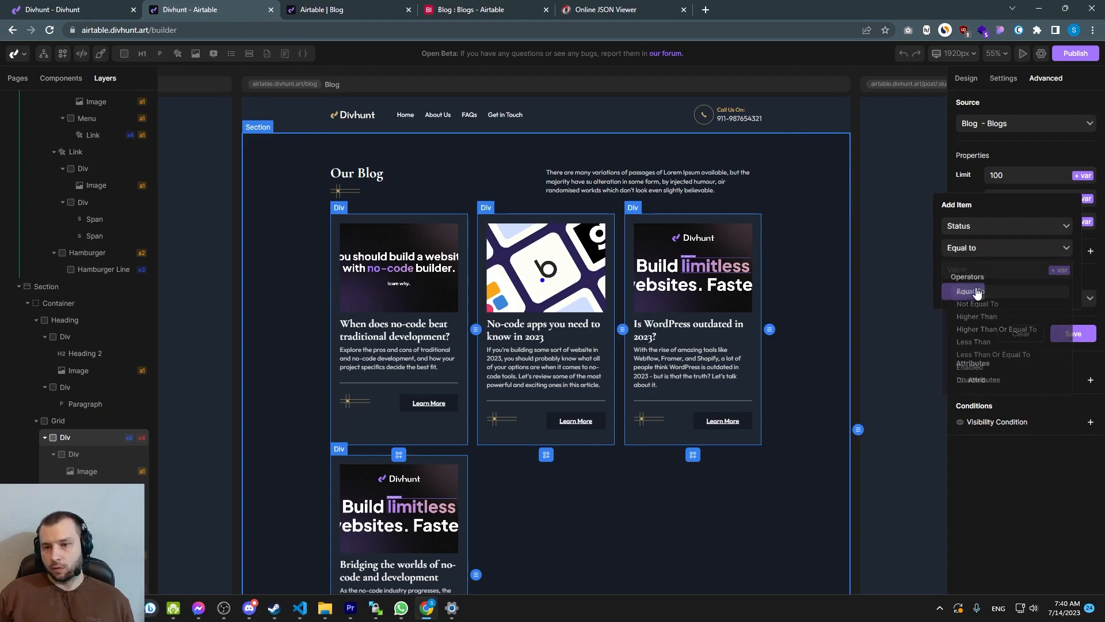
{"action": "type", "text": "Published"}
{"action": "left_click", "coordinate": [963, 291]}
{"action": "left_click", "coordinate": [1073, 357]}
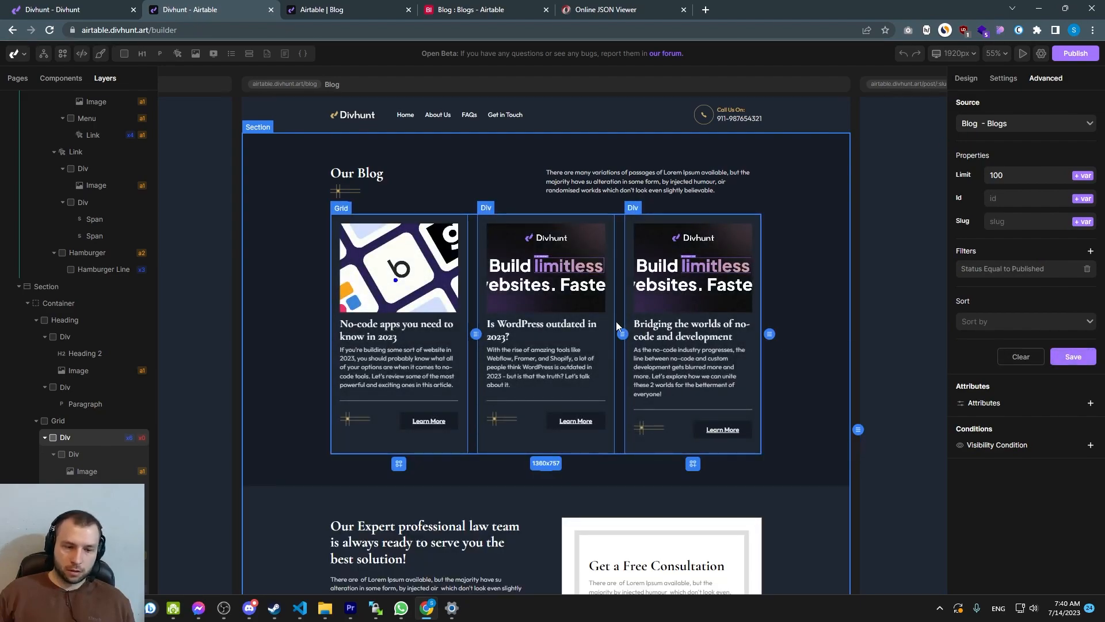
Open the 'No-code apps you need to know in 2023' record and review its hidden fields
{"action": "left_click", "coordinate": [452, 9]}
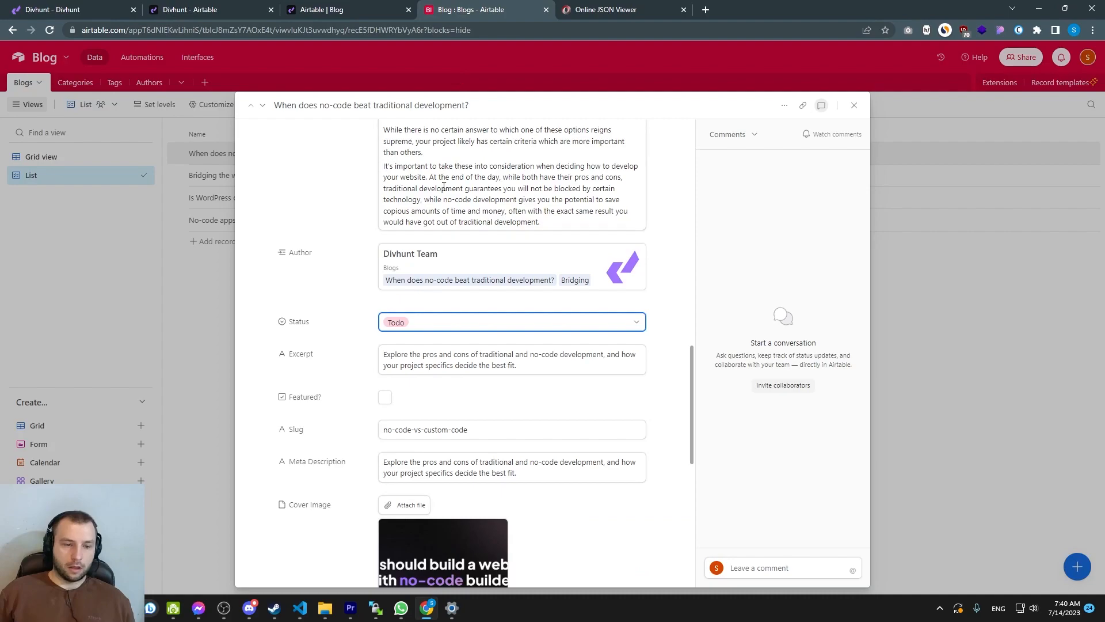
{"action": "left_click", "coordinate": [917, 261]}
{"action": "left_click", "coordinate": [481, 223]}
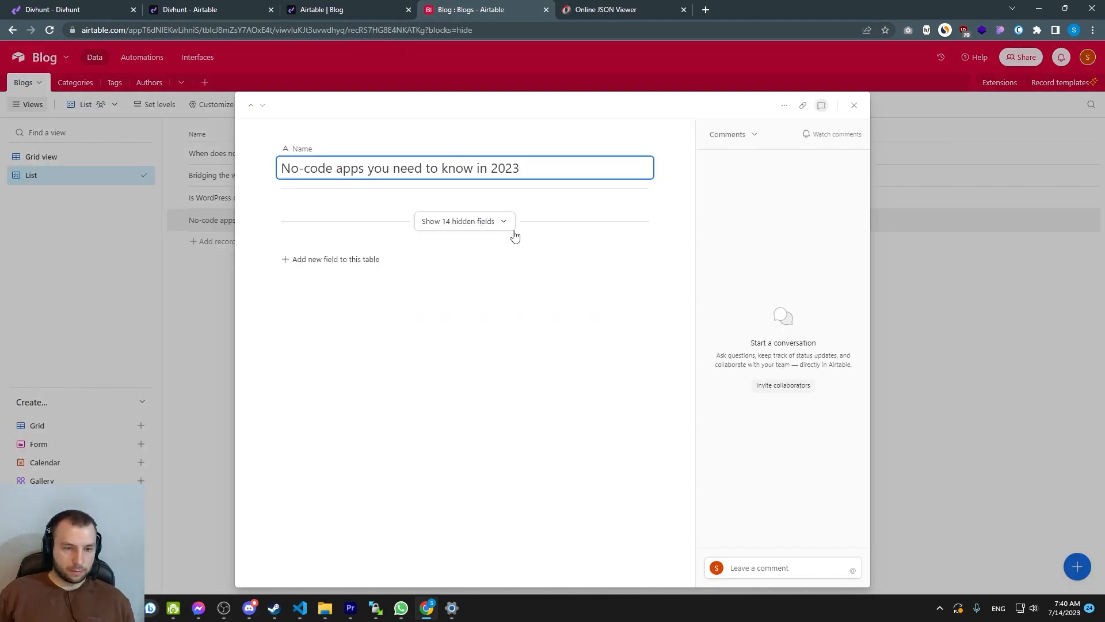
{"action": "left_click", "coordinate": [506, 224]}
{"action": "scroll", "coordinate": [445, 254], "scroll_direction": "down", "scroll_amount": 15}
{"action": "scroll", "coordinate": [445, 254], "scroll_direction": "down", "scroll_amount": 20}
{"action": "left_click", "coordinate": [470, 225]}
{"action": "left_click", "coordinate": [416, 311]}
{"action": "key", "text": "Escape"}
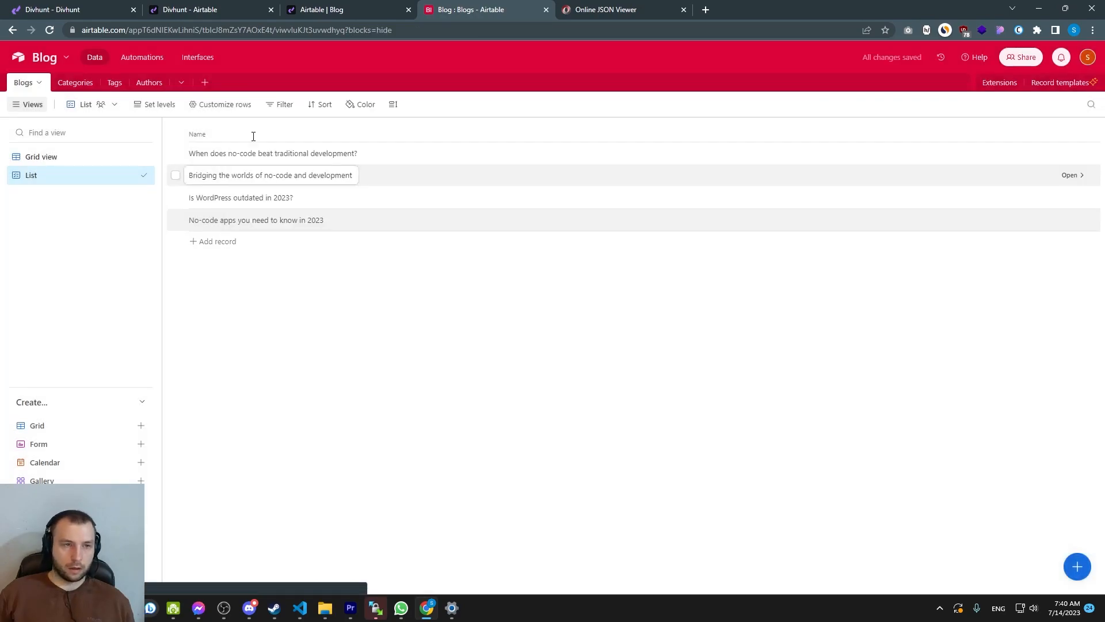
Reload the live blog page to check the filtered card listing
{"action": "left_click", "coordinate": [314, 9]}
{"action": "key", "text": "ctrl+shift+Tab"}
{"action": "key", "text": "F5"}
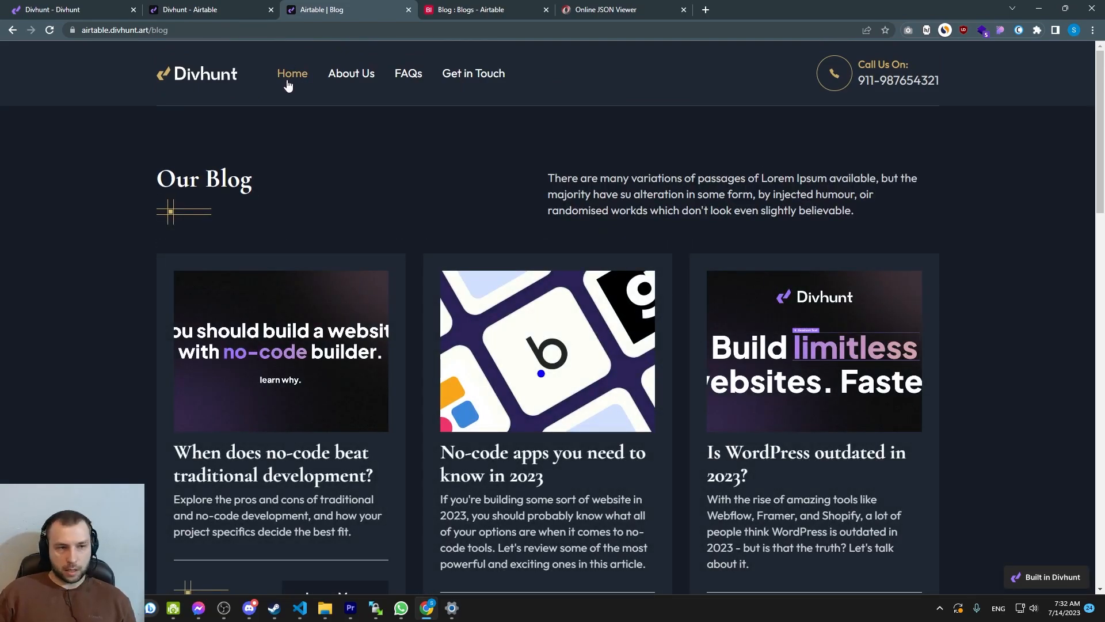
{"action": "left_click", "coordinate": [194, 10]}
{"action": "left_click", "coordinate": [306, 6]}
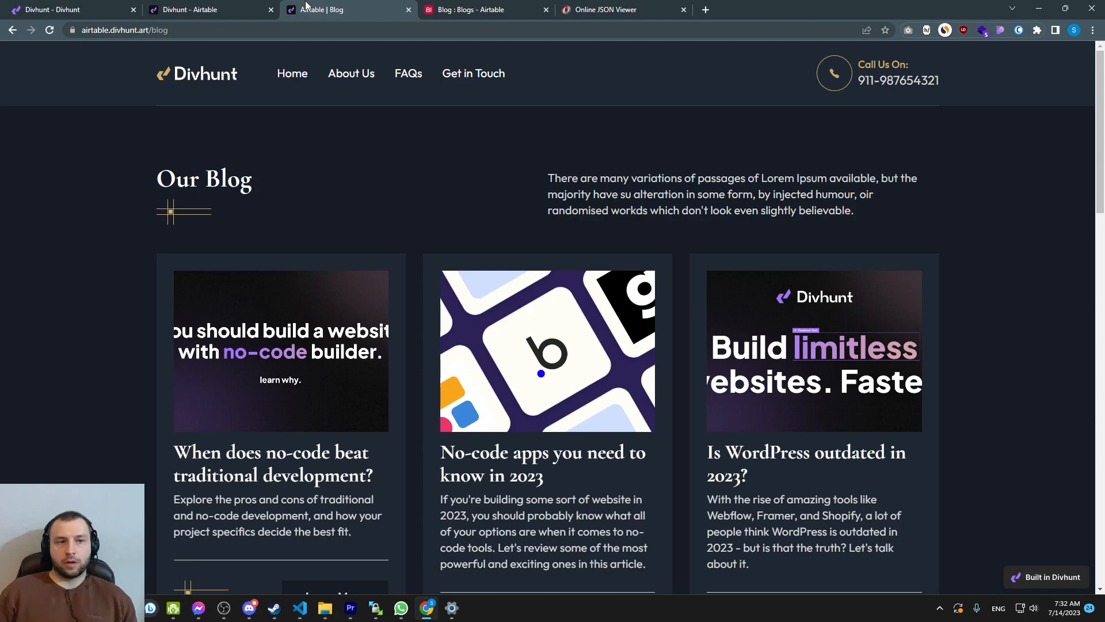
{"action": "left_click", "coordinate": [233, 7]}
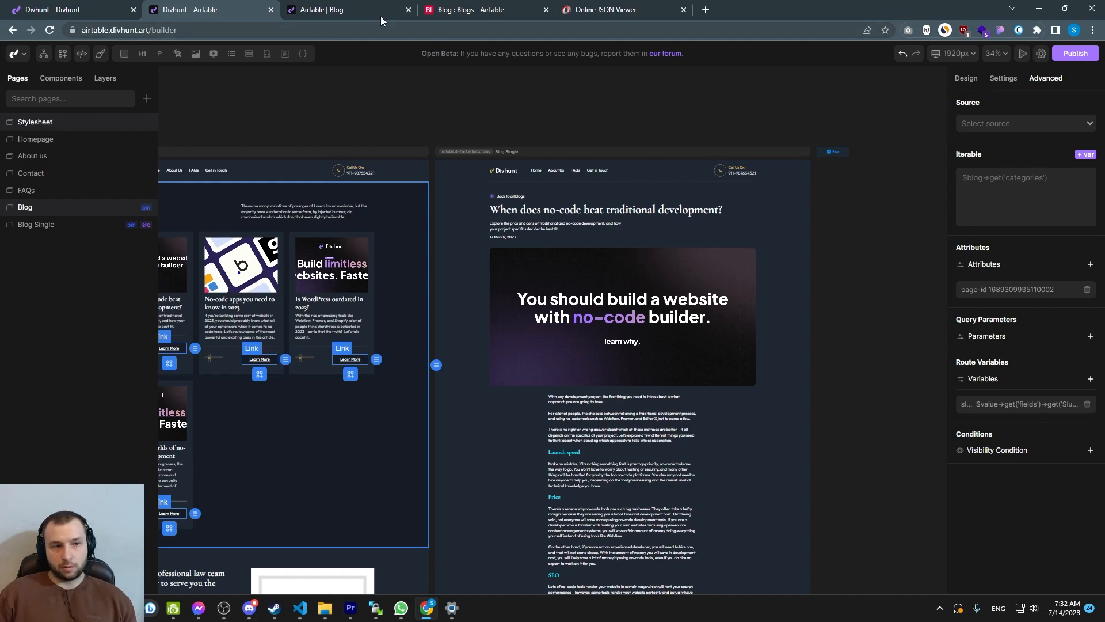
{"action": "mouse_move", "coordinate": [357, 8]}
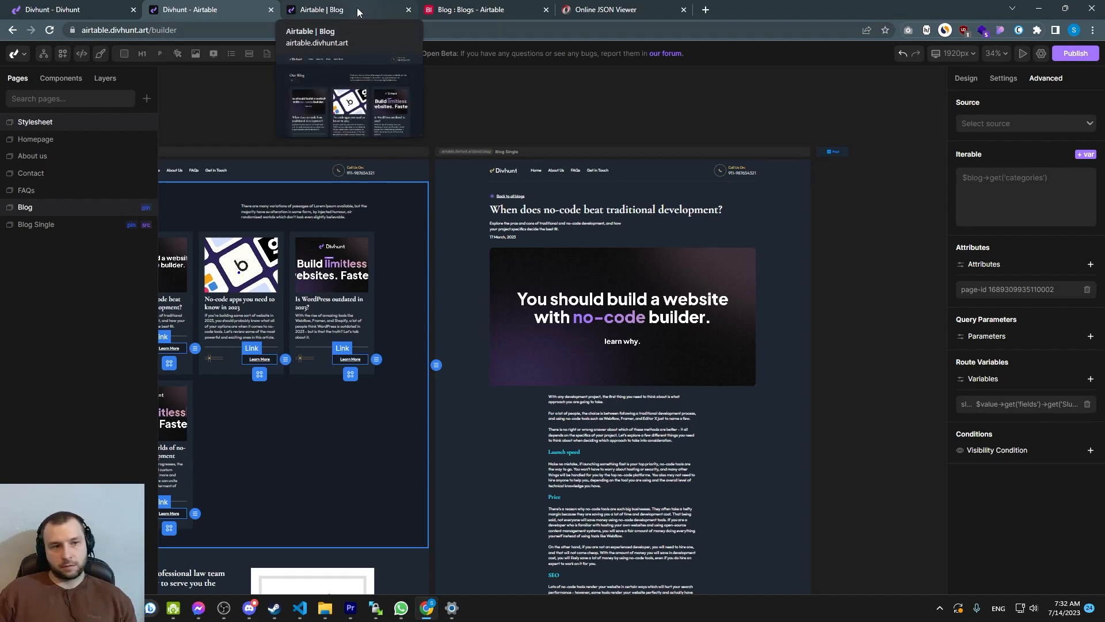